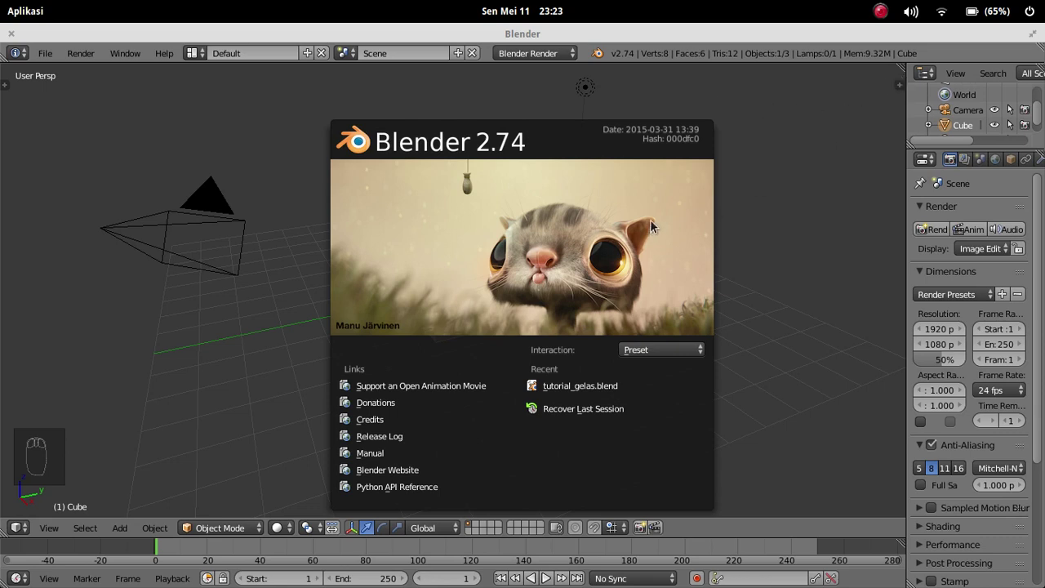
Step: Dismiss the splash screen and enter Edit Mode on the default cube
{"action": "left_click", "coordinate": [289, 245]}
{"action": "middle_click_drag", "start_coordinate": [331, 296], "coordinate": [445, 296]}
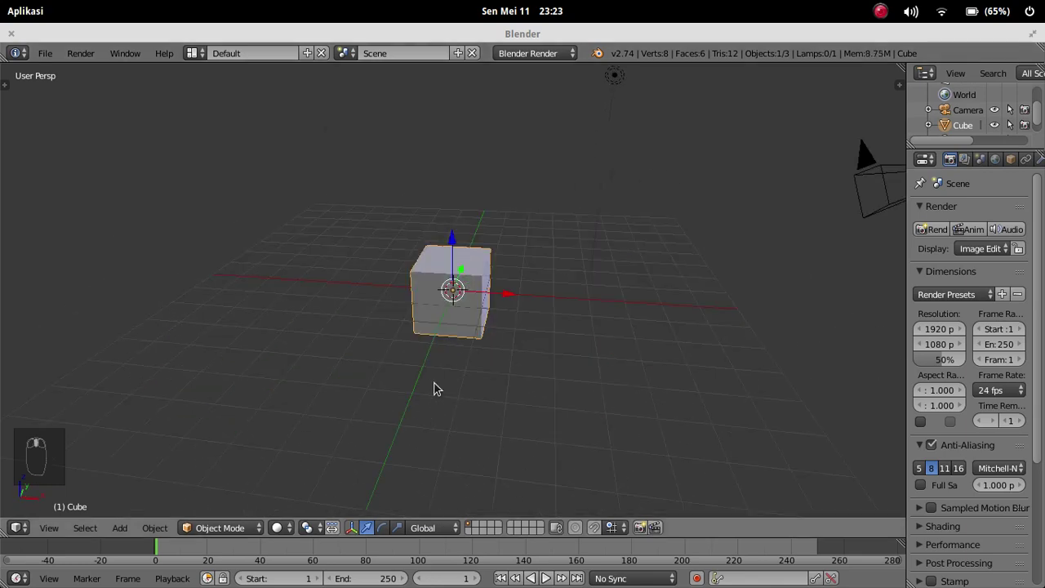
{"action": "middle_click_drag", "start_coordinate": [523, 221], "coordinate": [530, 245]}
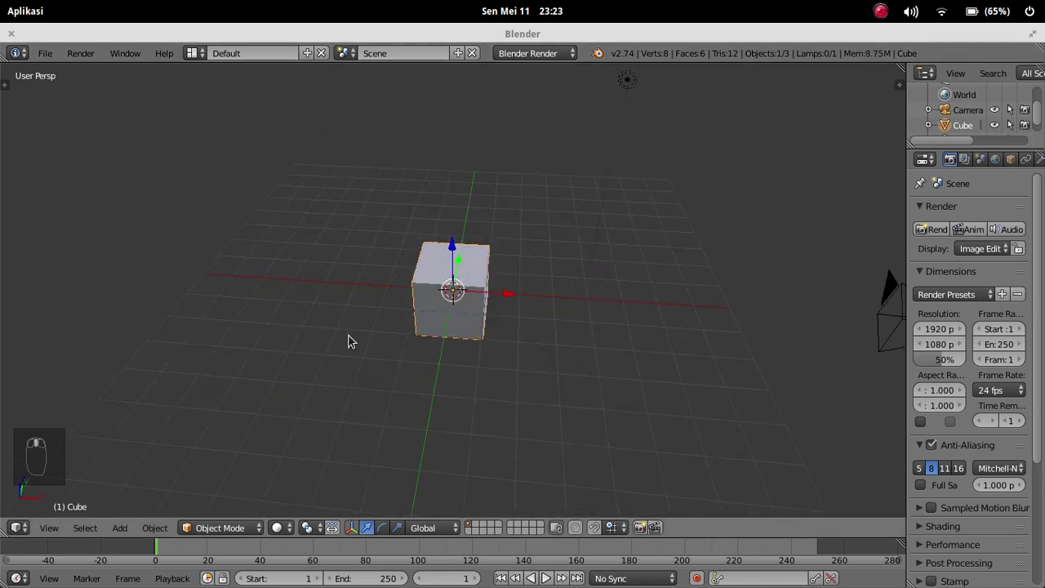
{"action": "middle_click_drag", "start_coordinate": [461, 346], "coordinate": [501, 254]}
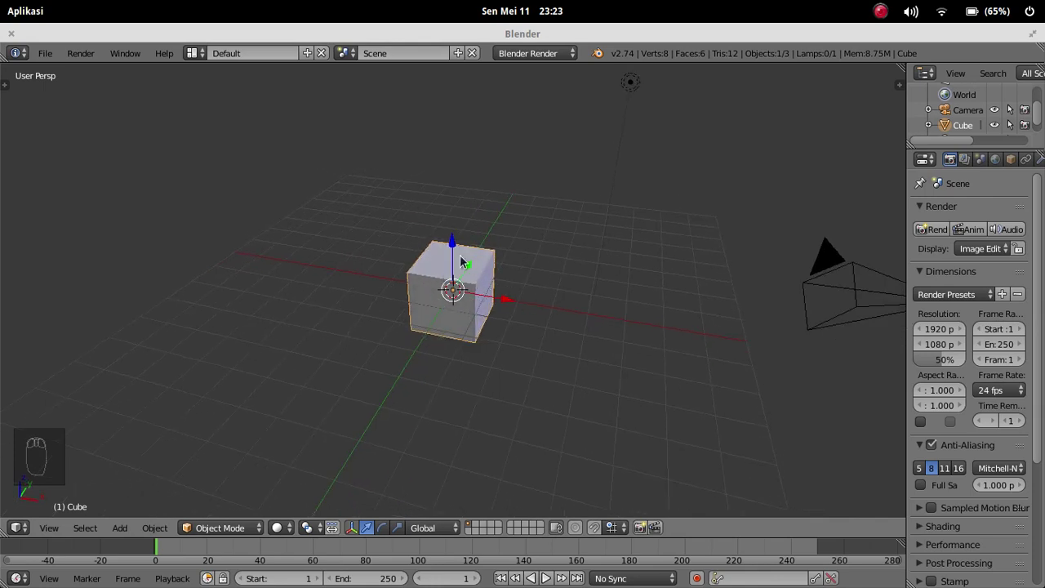
{"action": "scroll", "coordinate": [421, 314], "scroll_direction": "up", "scroll_amount": 2}
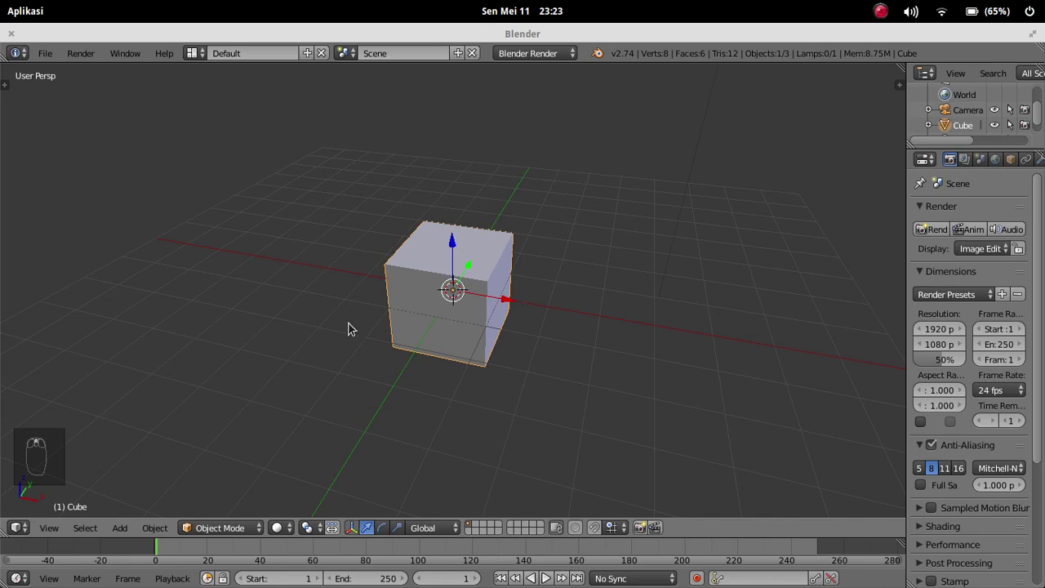
{"action": "middle_click_drag", "start_coordinate": [348, 328], "coordinate": [362, 324]}
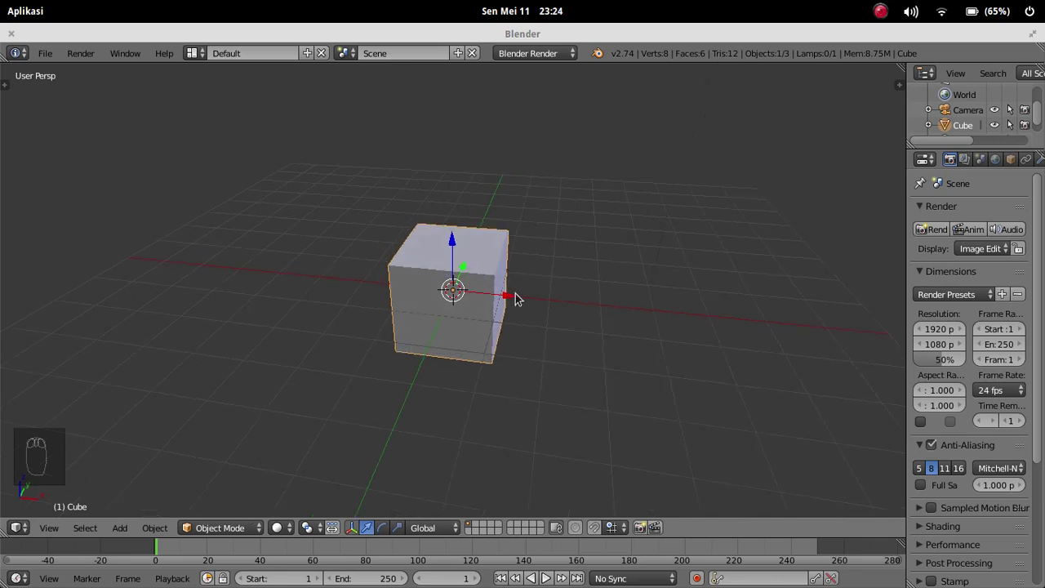
{"action": "key", "text": "Tab"}
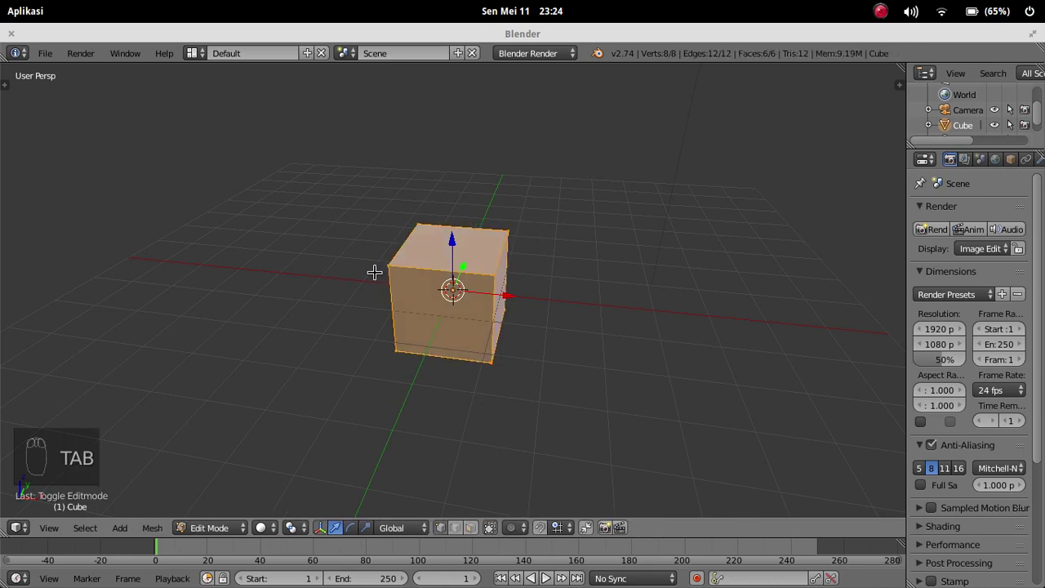
Step: Add one vertical loop cut through the middle of the cube, dividing it into two halves along the X axis
{"action": "mouse_move", "coordinate": [373, 270]}
{"action": "middle_mouse_down"}
{"action": "mouse_move", "coordinate": [357, 273]}
{"action": "mouse_move", "coordinate": [382, 257]}
{"action": "middle_mouse_up"}
{"action": "scroll", "coordinate": [427, 272], "scroll_direction": "up", "scroll_amount": 3}
{"action": "middle_click_drag", "start_coordinate": [506, 251], "coordinate": [506, 271]}
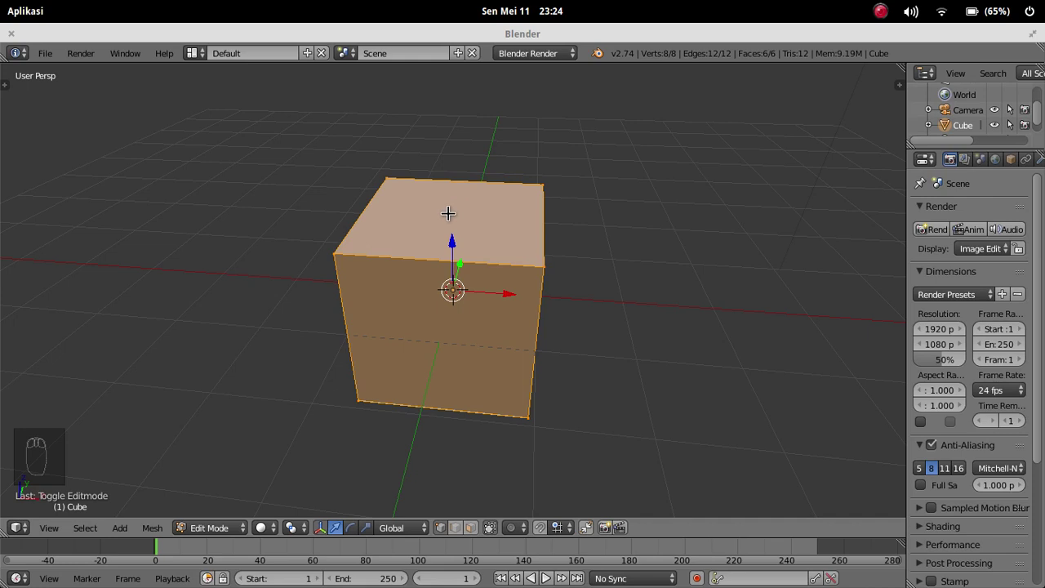
{"action": "key", "text": "ctrl+r"}
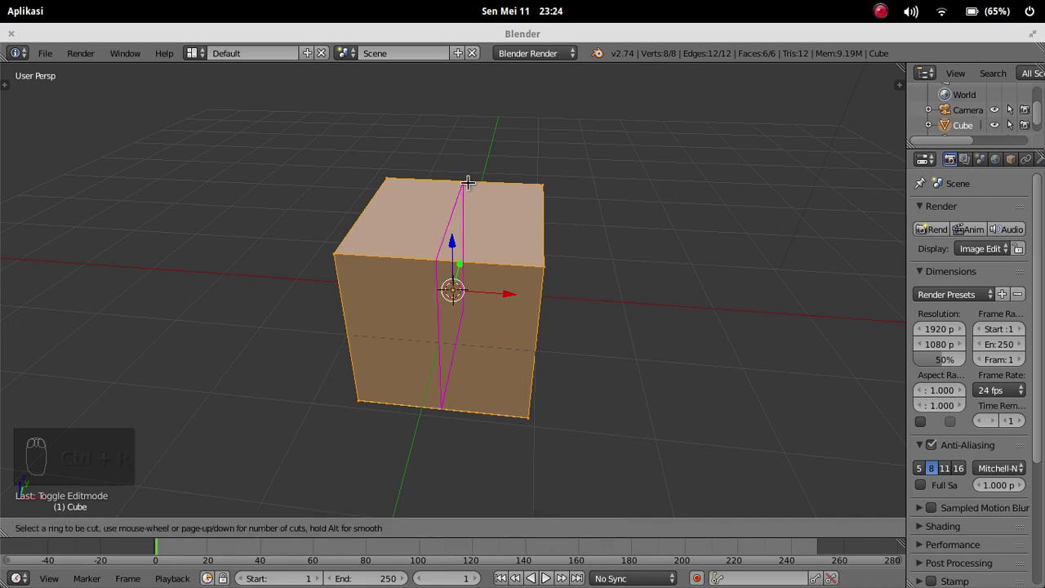
{"action": "left_click", "coordinate": [467, 181]}
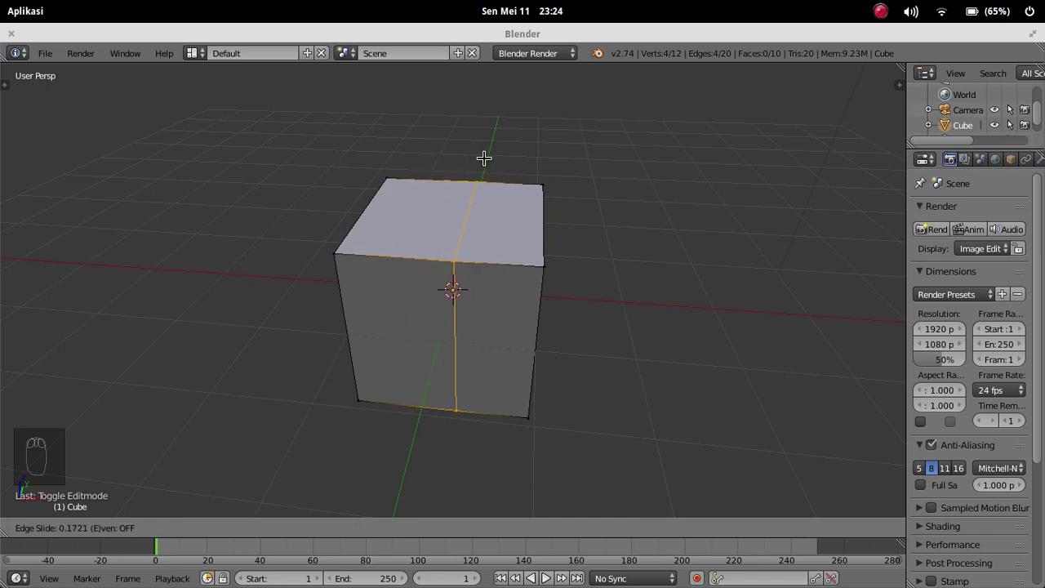
{"action": "left_click", "coordinate": [468, 157]}
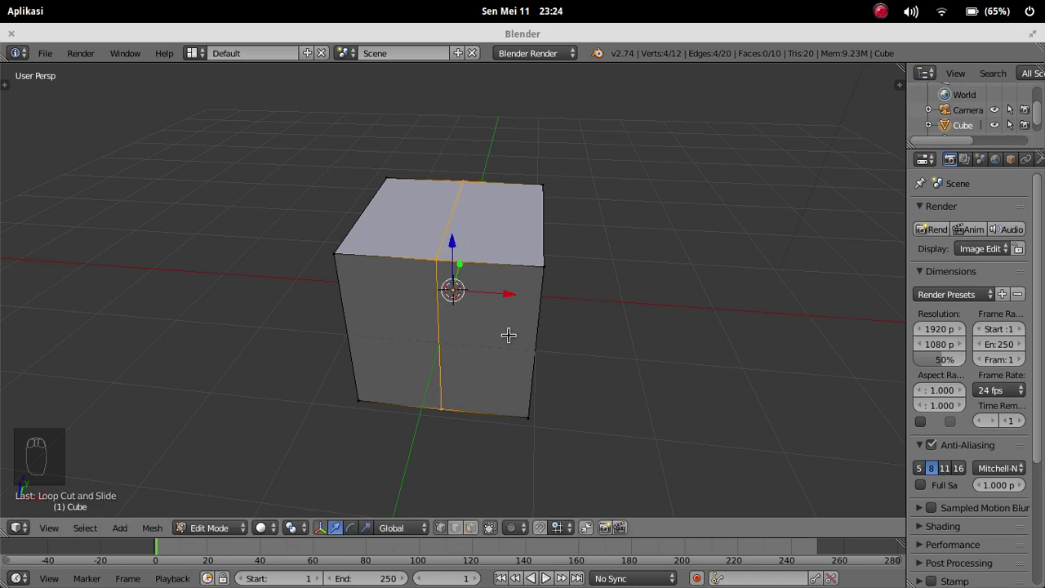
Step: Show the cube in front orthographic view with wireframe shading and deselect all of its geometry
{"action": "middle_click_drag", "start_coordinate": [392, 373], "coordinate": [422, 348]}
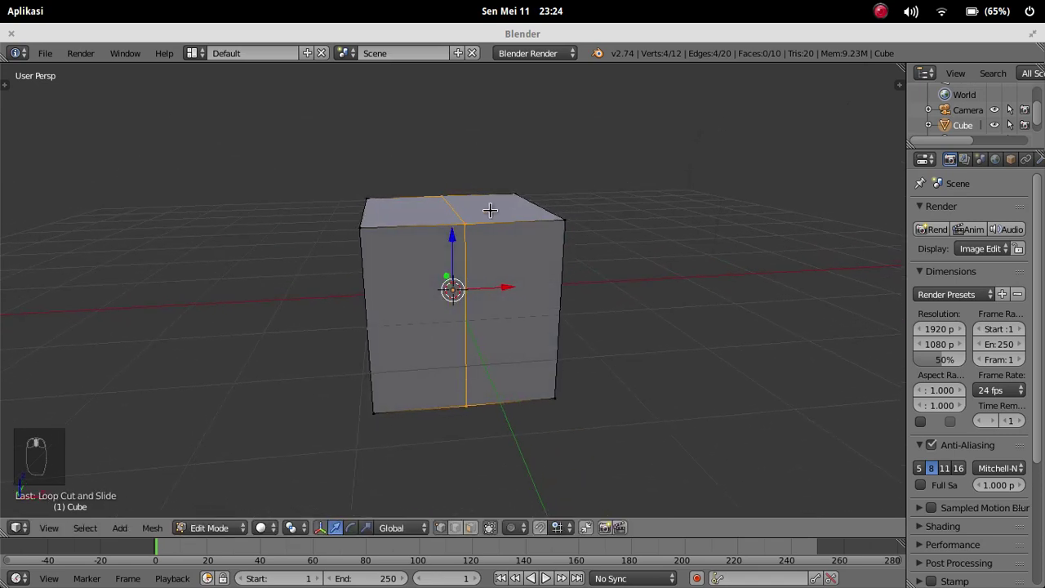
{"action": "middle_click_drag", "start_coordinate": [596, 195], "coordinate": [363, 477]}
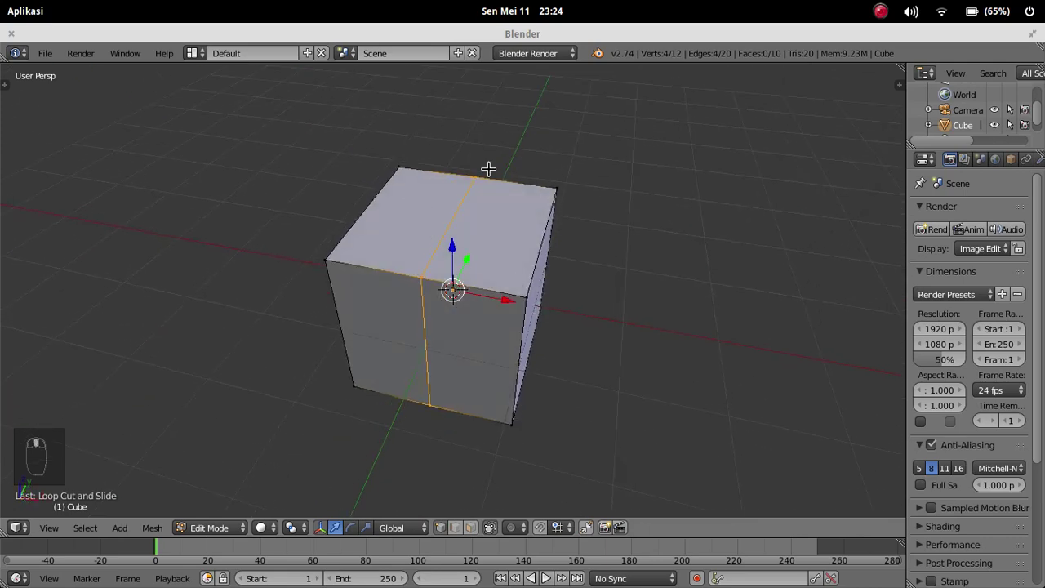
{"action": "middle_click_drag", "start_coordinate": [454, 262], "coordinate": [417, 229]}
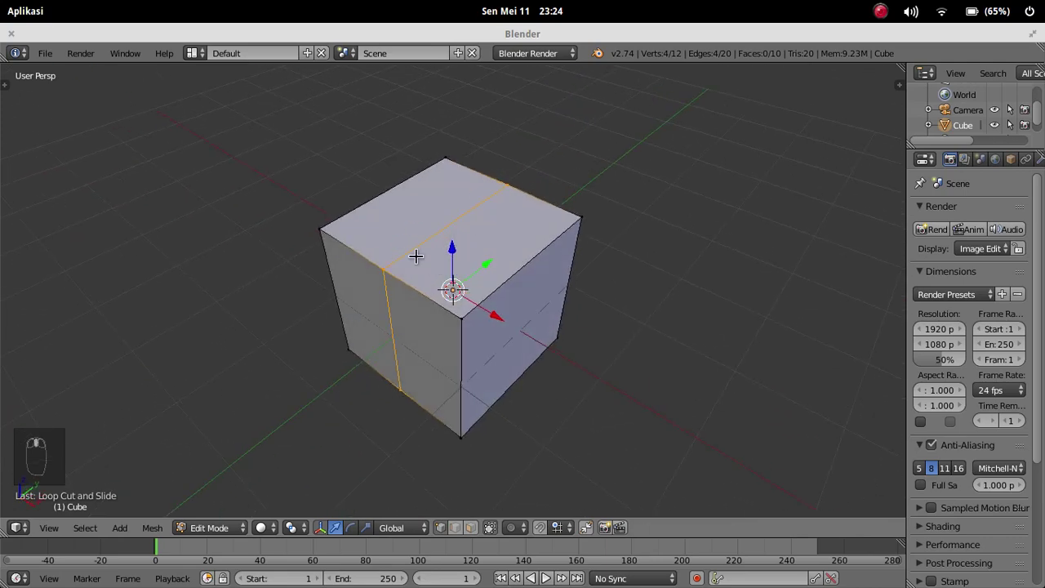
{"action": "middle_click_drag", "start_coordinate": [341, 311], "coordinate": [461, 265]}
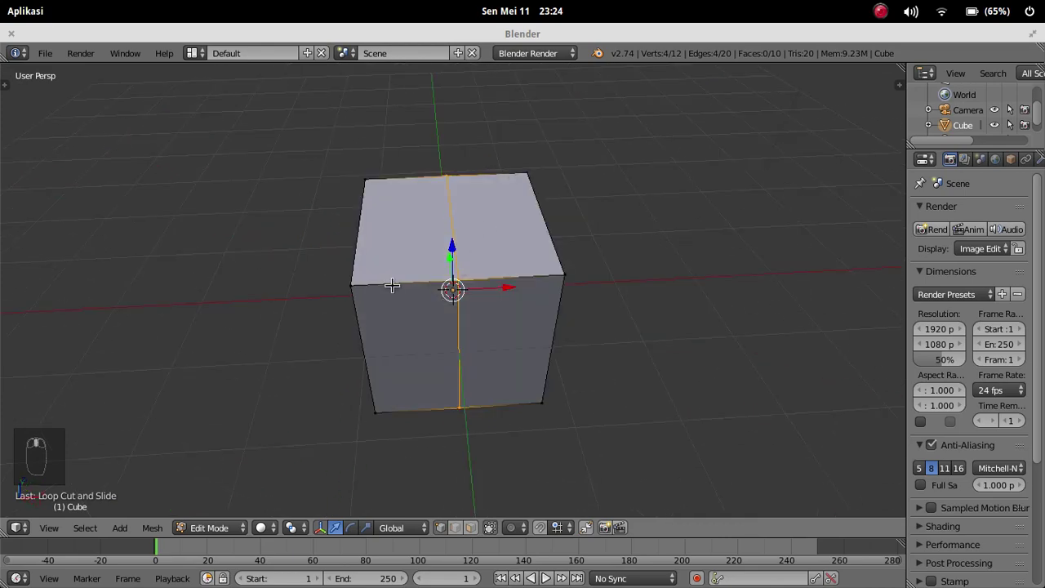
{"action": "middle_click_drag", "start_coordinate": [383, 285], "coordinate": [448, 217]}
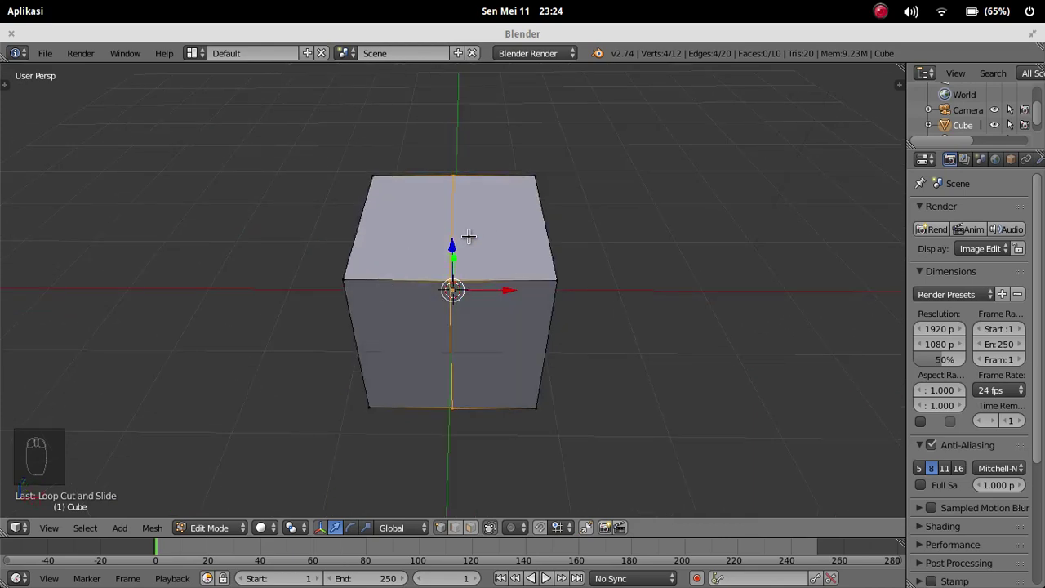
{"action": "key", "text": "KP_1"}
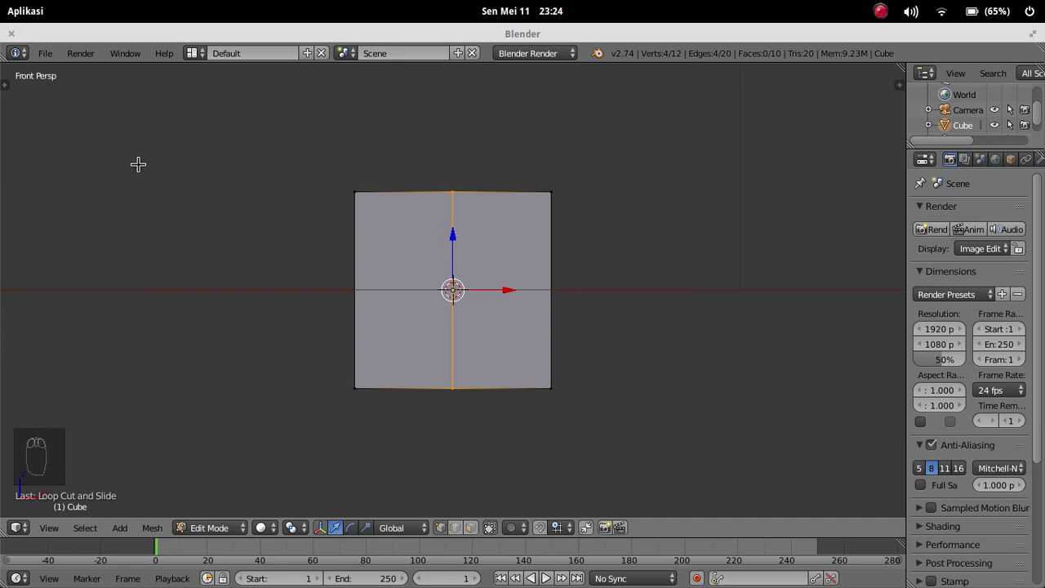
{"action": "key", "text": "KP_5"}
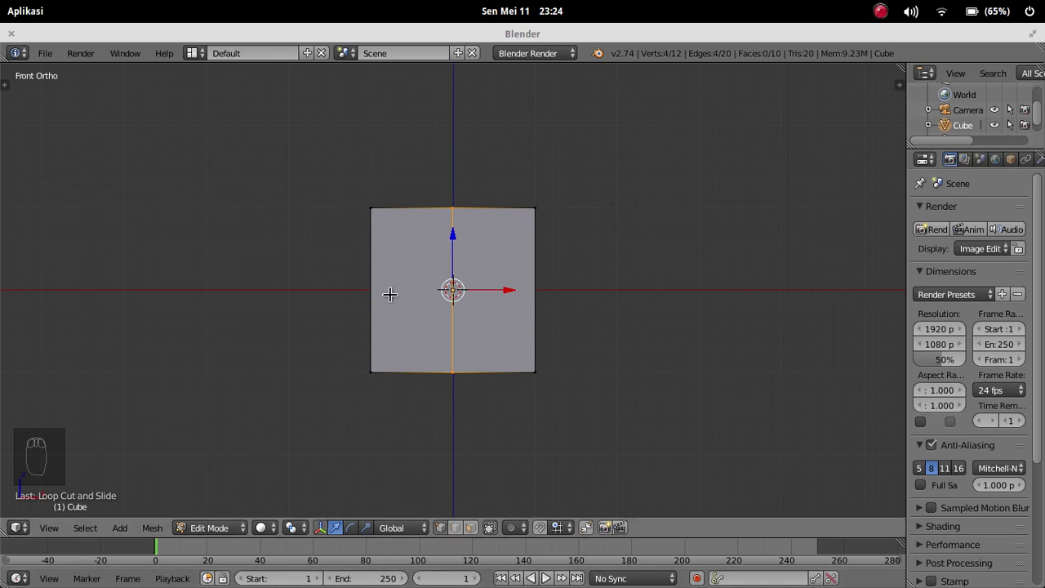
{"action": "key", "text": "z"}
{"action": "key", "text": "a"}
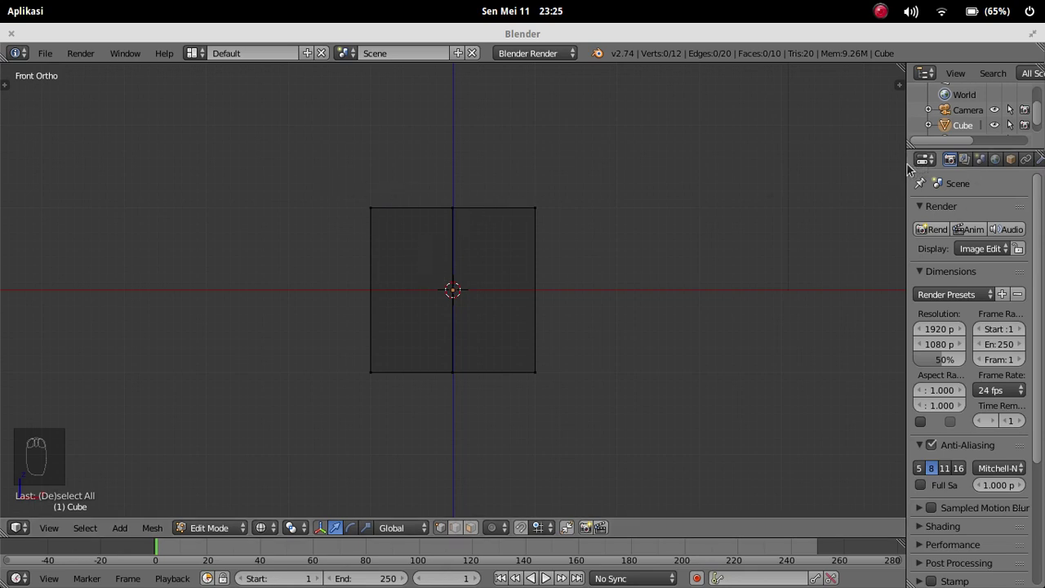
Step: Widen the properties editor and show the cube's modifier settings
{"action": "left_click_drag", "start_coordinate": [896, 163], "coordinate": [832, 161]}
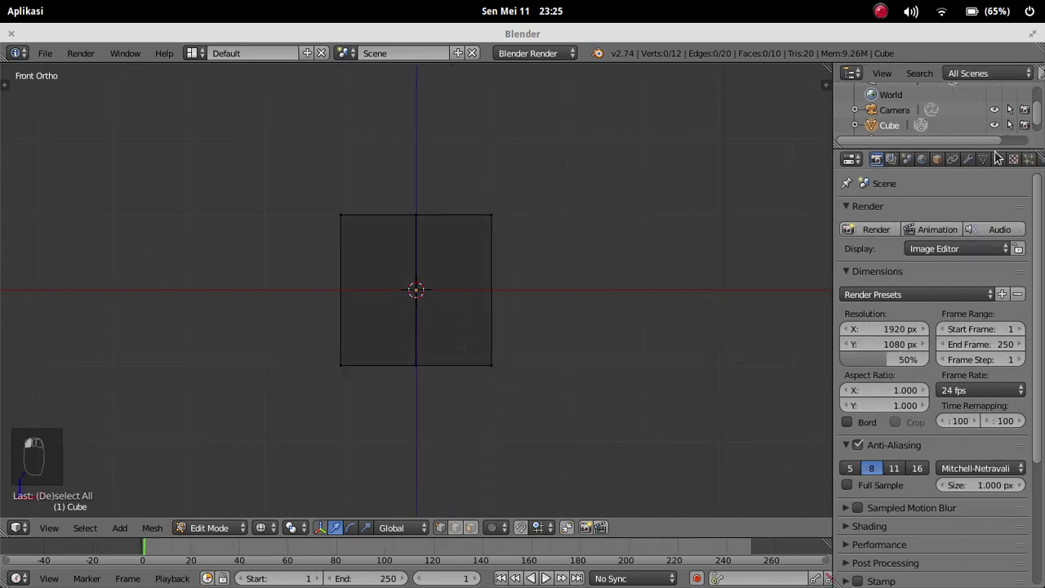
{"action": "left_click", "coordinate": [966, 160]}
{"action": "left_click", "coordinate": [956, 209]}
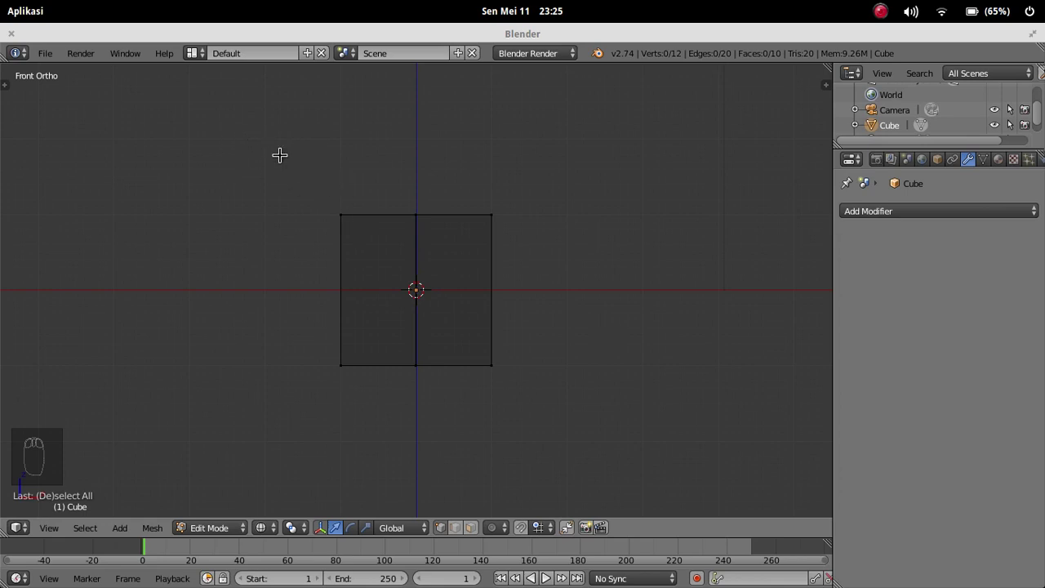
Step: Box-select the four outer vertices on the cube's negative X side and delete them as vertices
{"action": "key", "text": "b"}
{"action": "key", "text": "Escape"}
{"action": "left_click_drag", "start_coordinate": [315, 196], "coordinate": [391, 411]}
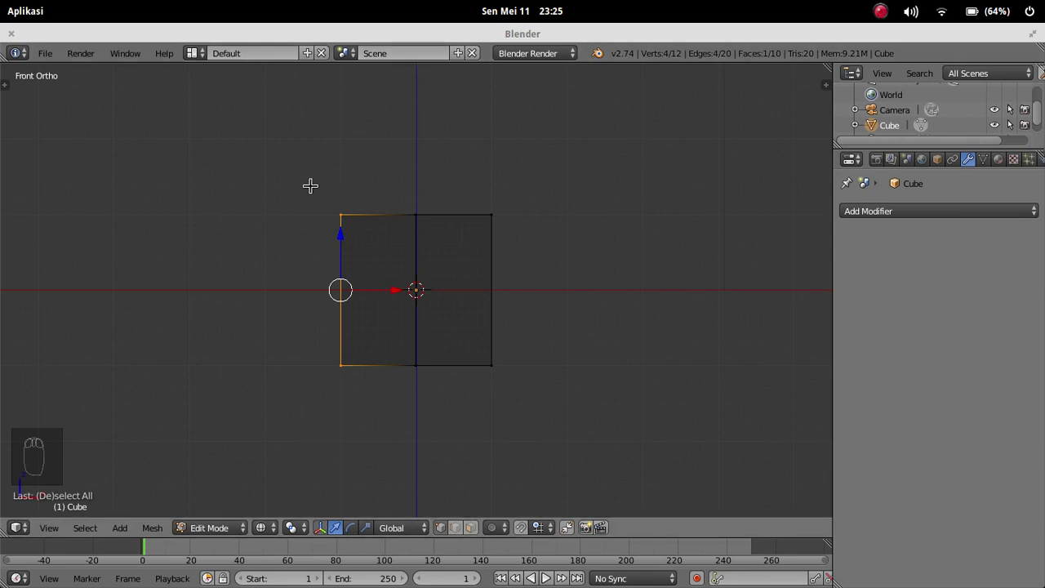
{"action": "middle_click_drag", "start_coordinate": [310, 184], "coordinate": [345, 199]}
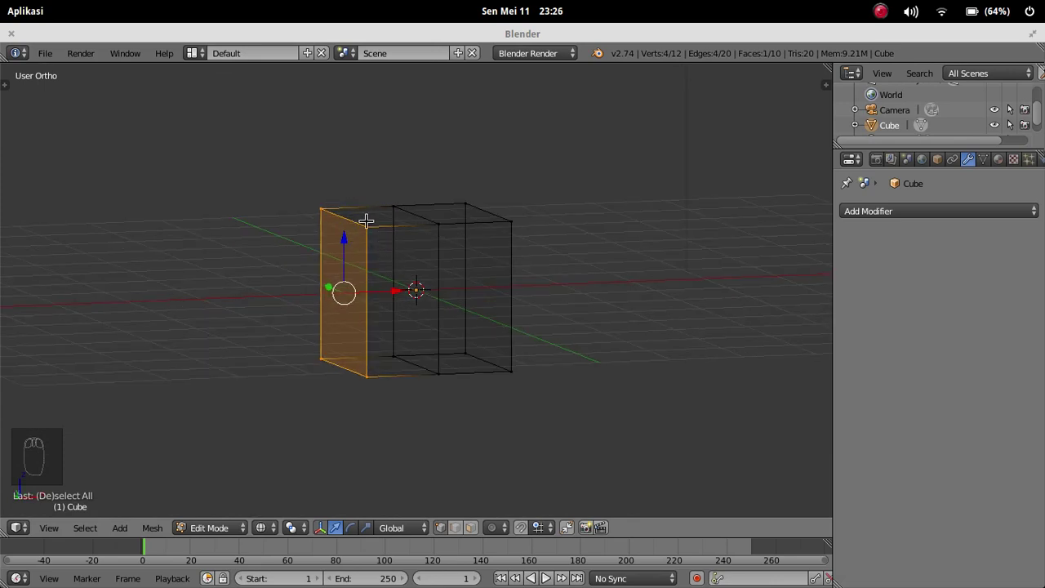
{"action": "middle_click_drag", "start_coordinate": [396, 243], "coordinate": [388, 245]}
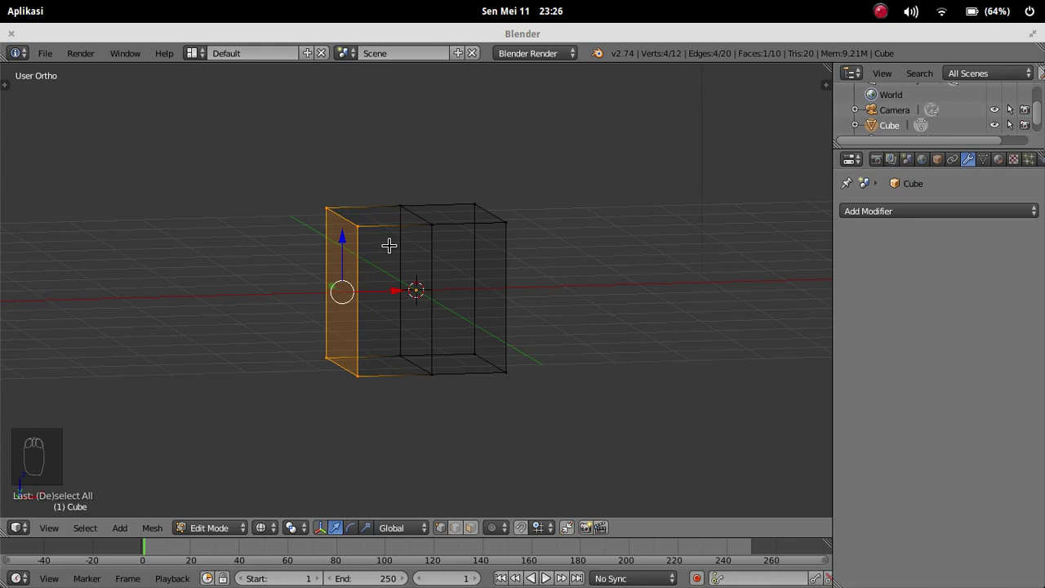
{"action": "key", "text": "KP_5"}
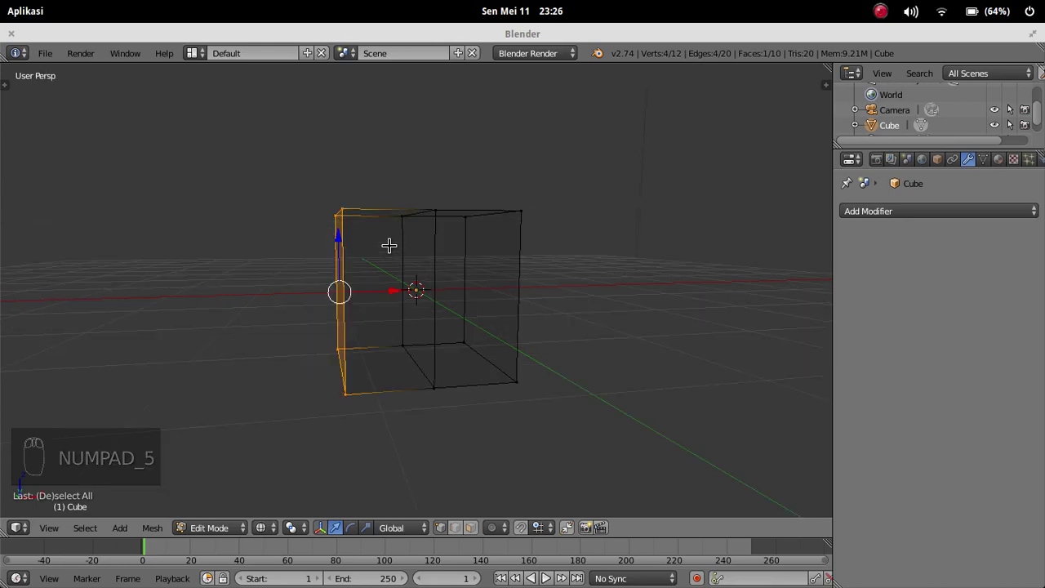
{"action": "key", "text": "KP_5"}
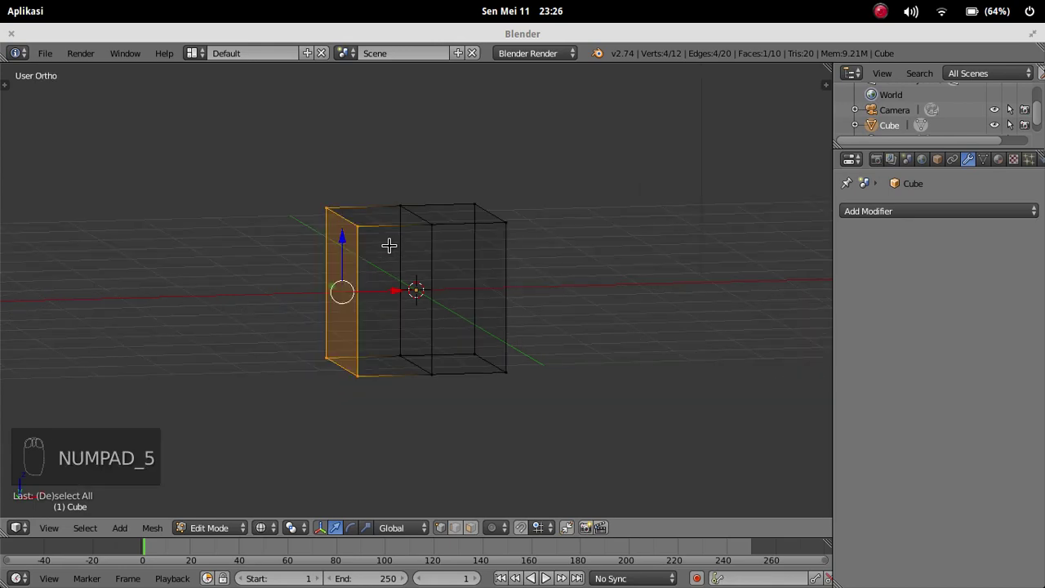
{"action": "key", "text": "KP_1"}
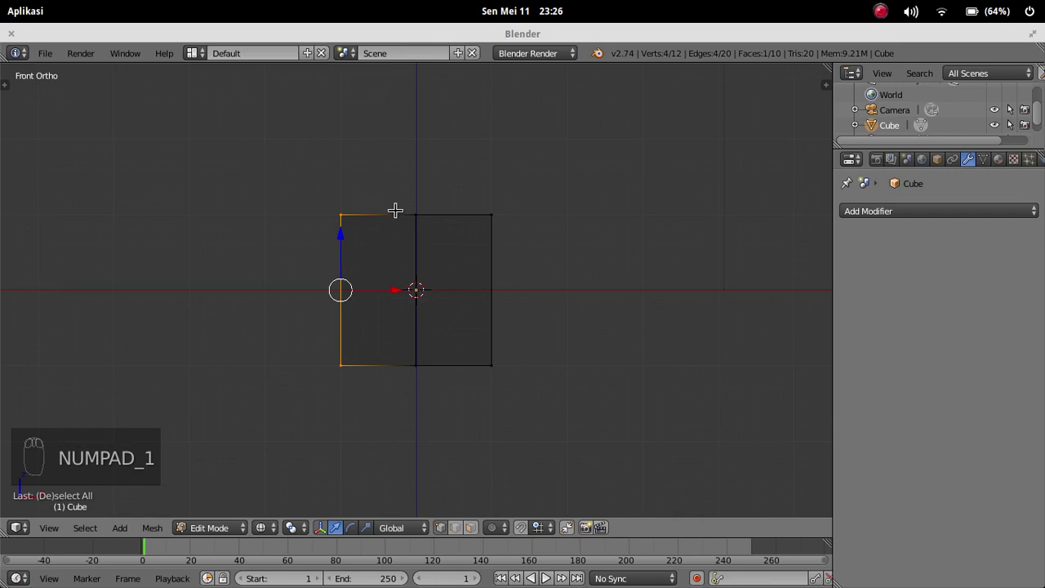
{"action": "key", "text": "x"}
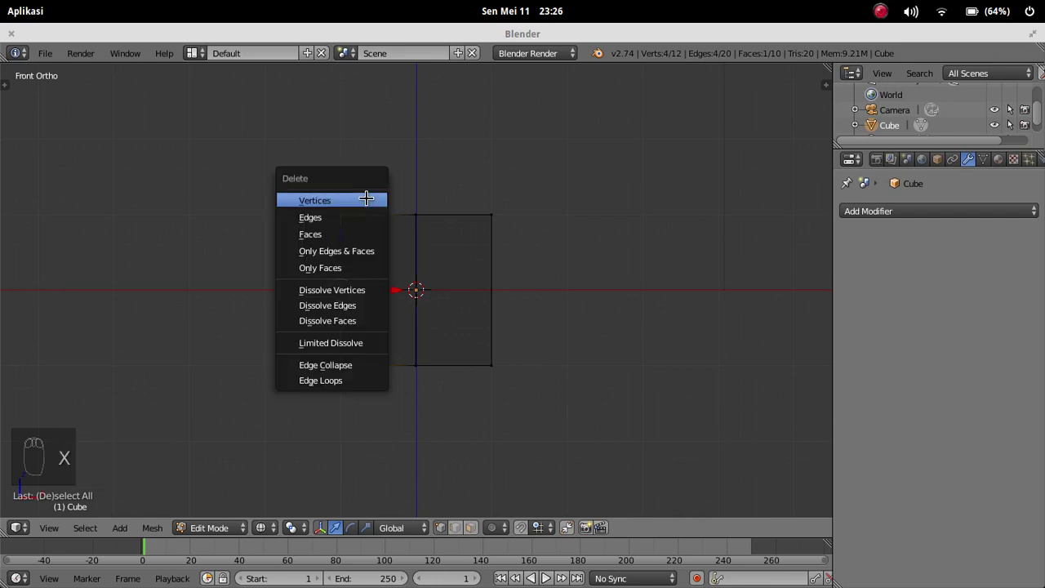
{"action": "left_click", "coordinate": [324, 200]}
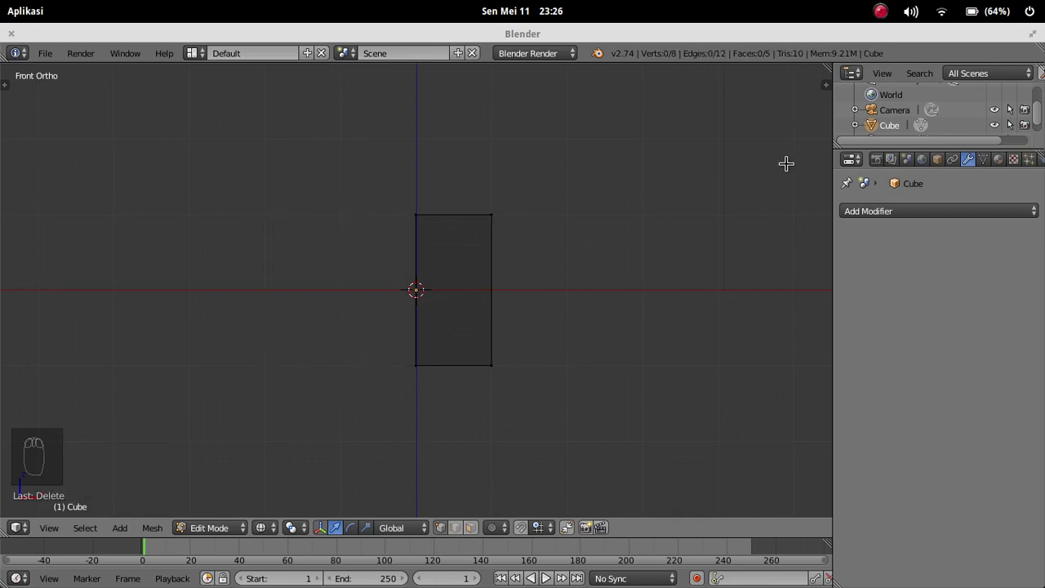
Step: Return to Object Mode, switch to solid shading and show the half cube in front view
{"action": "key", "text": "Tab"}
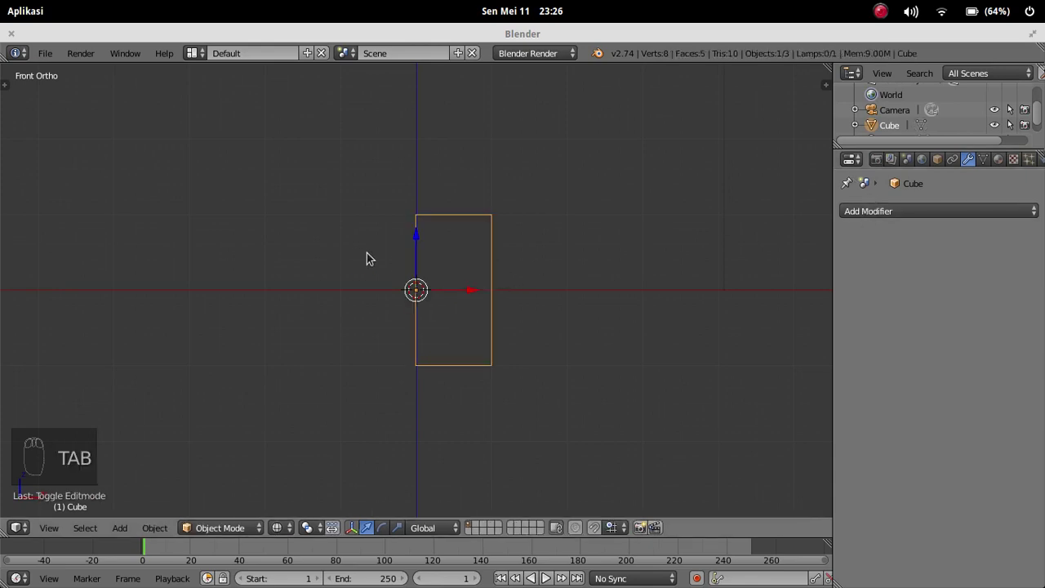
{"action": "mouse_move", "coordinate": [367, 254]}
{"action": "middle_mouse_down"}
{"action": "mouse_move", "coordinate": [432, 261]}
{"action": "mouse_move", "coordinate": [397, 268]}
{"action": "mouse_move", "coordinate": [464, 250]}
{"action": "mouse_move", "coordinate": [461, 299]}
{"action": "middle_mouse_up"}
{"action": "key", "text": "z"}
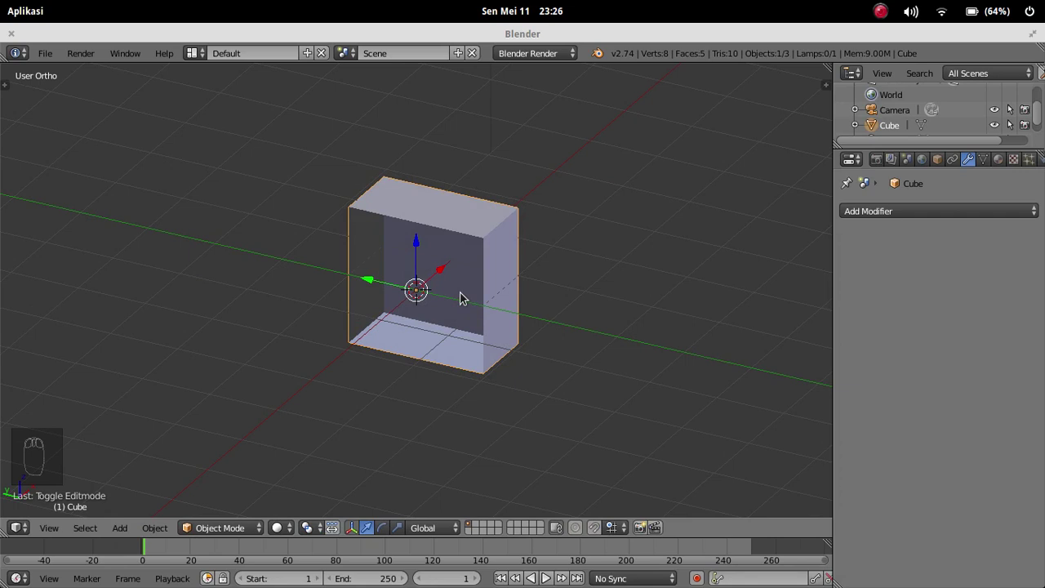
{"action": "key", "text": "KP_1"}
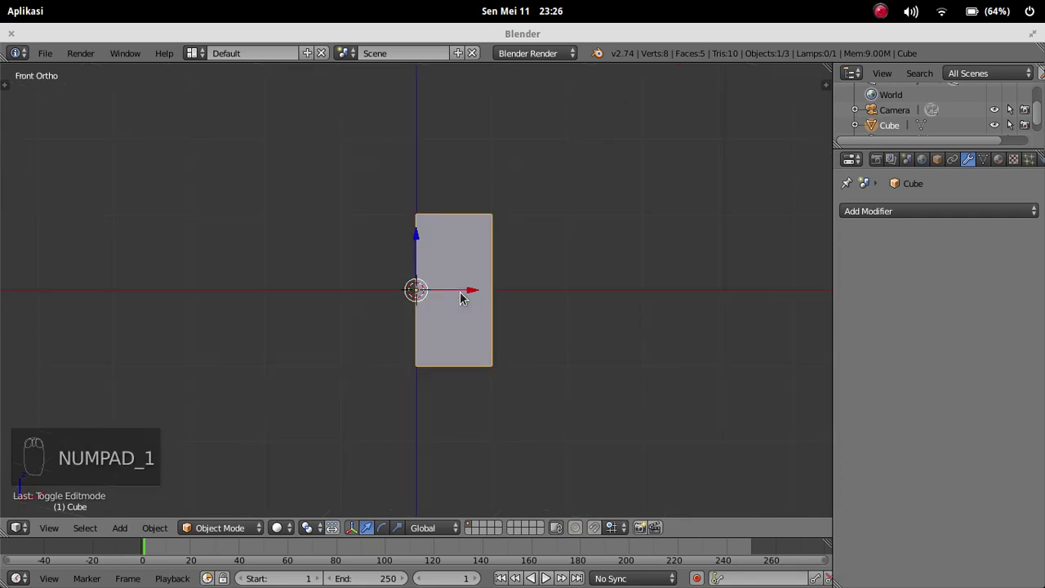
Step: Add a Mirror modifier to the half cube, keeping X as the mirror axis
{"action": "left_click", "coordinate": [935, 211]}
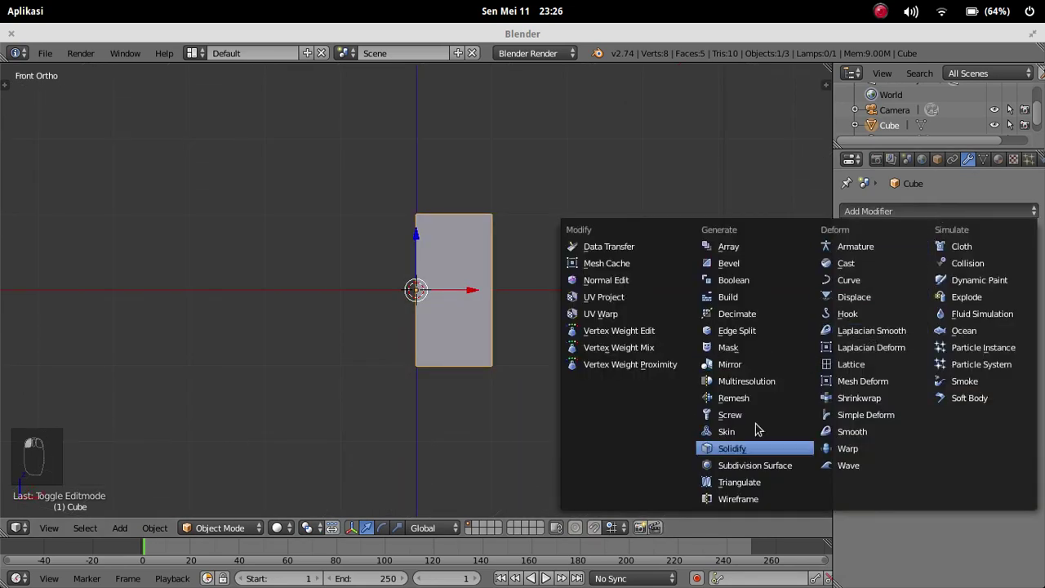
{"action": "left_click", "coordinate": [729, 364]}
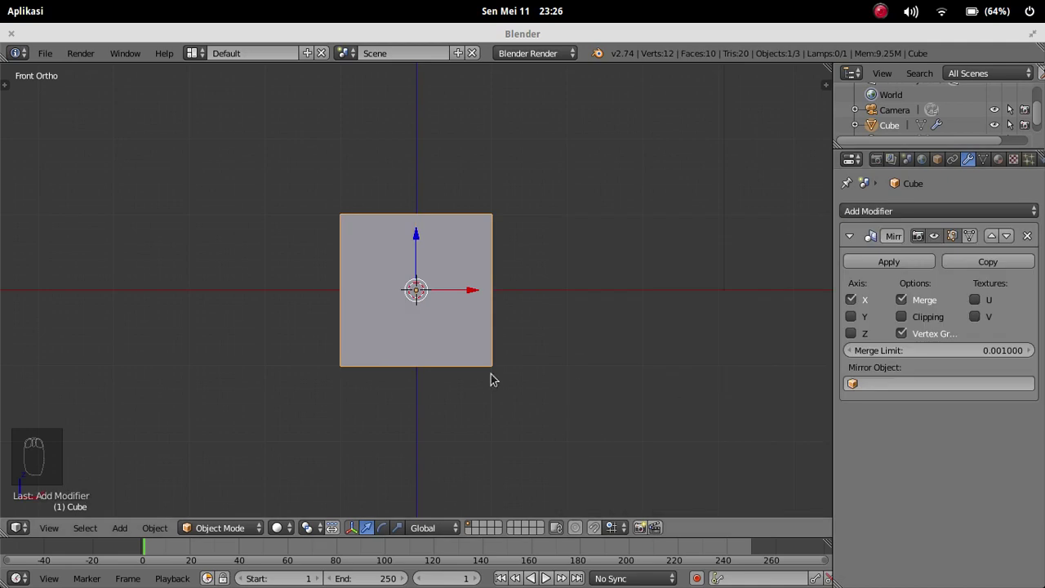
{"action": "left_click", "coordinate": [851, 299]}
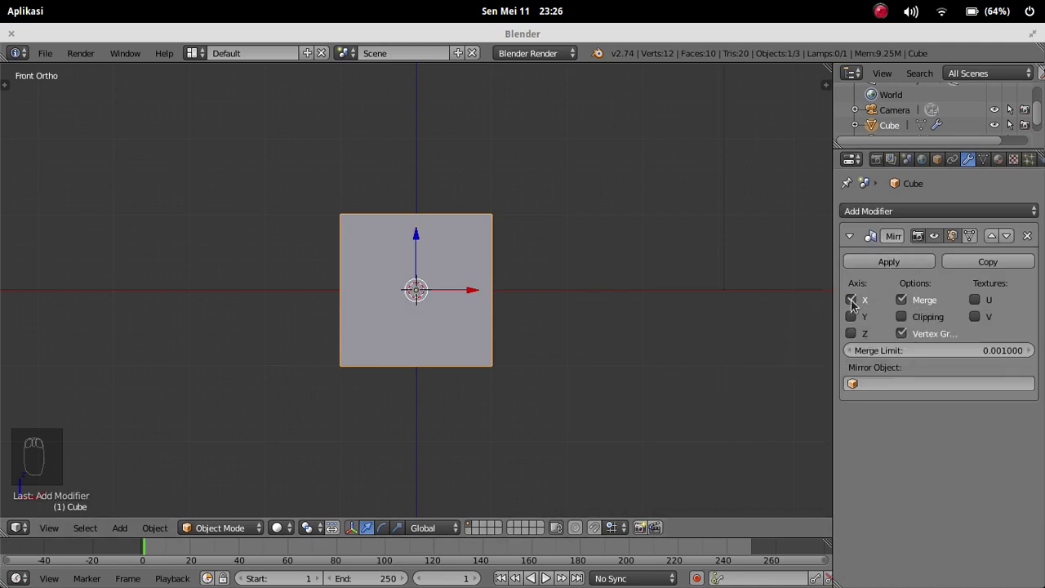
{"action": "left_click", "coordinate": [851, 300]}
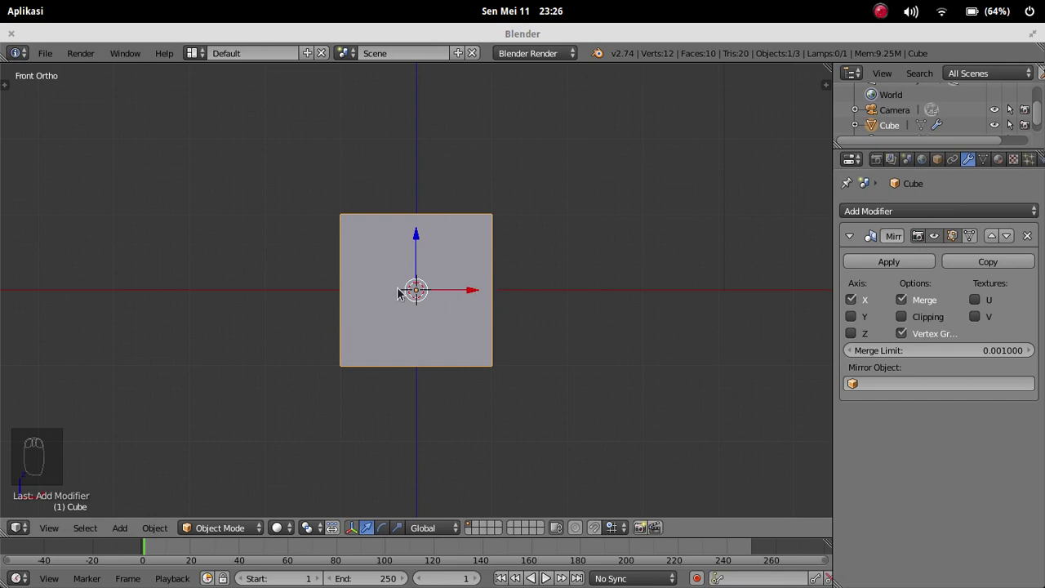
Step: Switch the Mirror modifier's axis from X to Y
{"action": "left_click", "coordinate": [856, 302]}
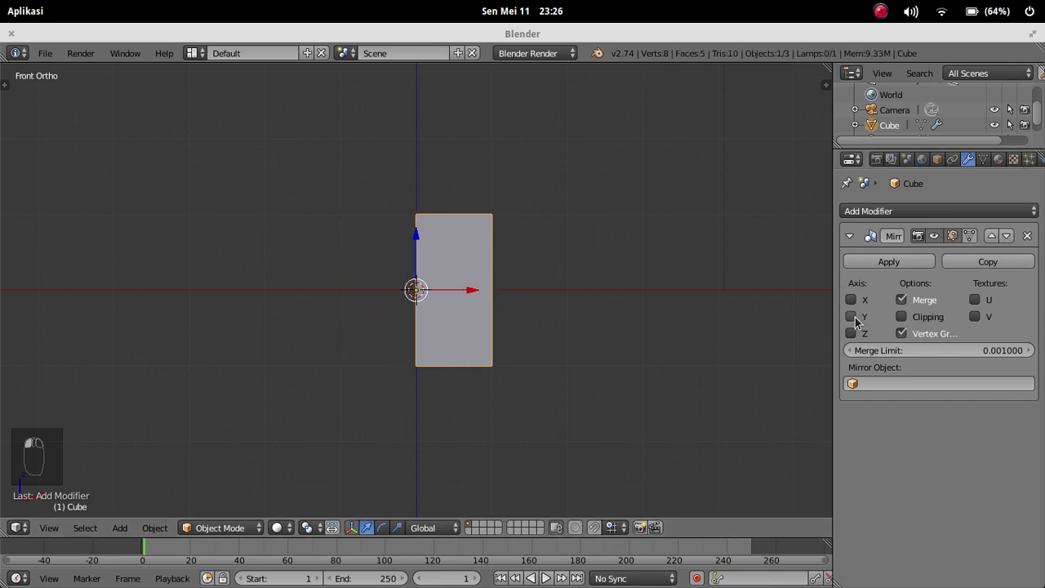
{"action": "left_click", "coordinate": [854, 318]}
{"action": "middle_click_drag", "start_coordinate": [525, 315], "coordinate": [618, 289]}
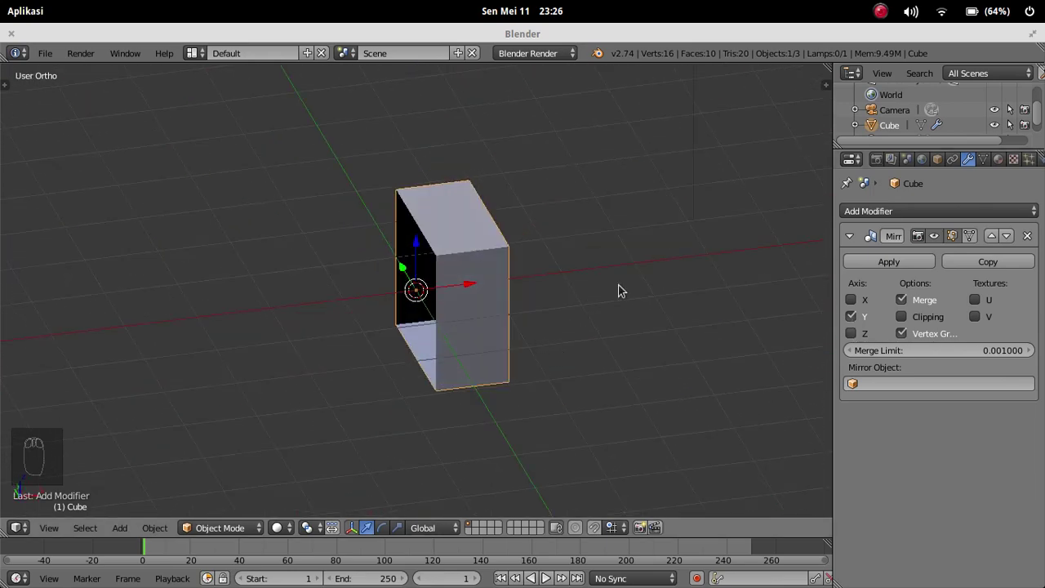
Step: Switch the Mirror modifier's axis from Y to Z
{"action": "left_click", "coordinate": [853, 317]}
{"action": "left_click", "coordinate": [851, 333]}
{"action": "middle_click_drag", "start_coordinate": [613, 354], "coordinate": [583, 322]}
{"action": "middle_click_drag", "start_coordinate": [323, 289], "coordinate": [431, 276]}
{"action": "key", "text": "Tab"}
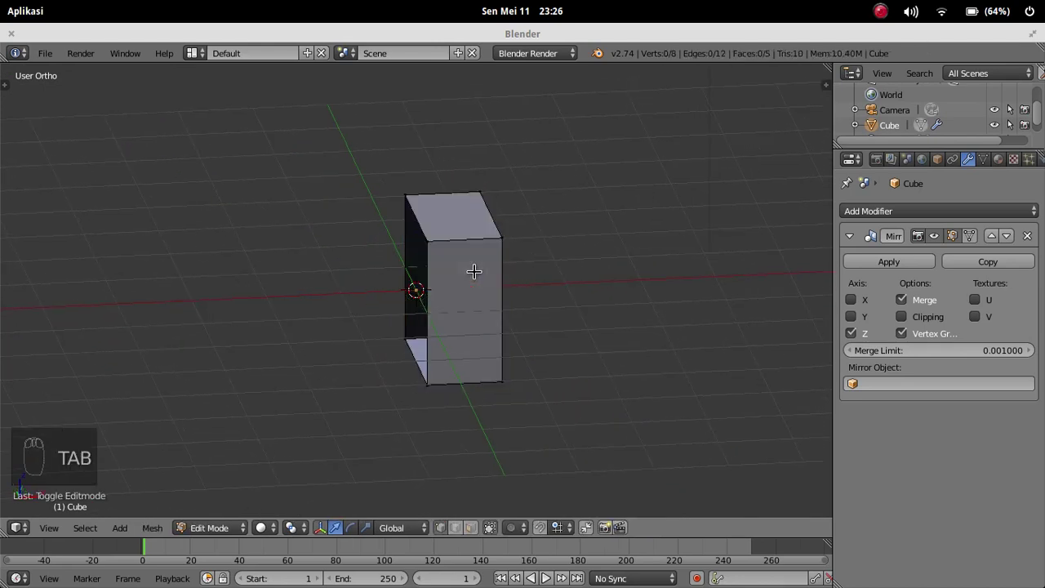
{"action": "key", "text": "a"}
{"action": "key", "text": "a"}
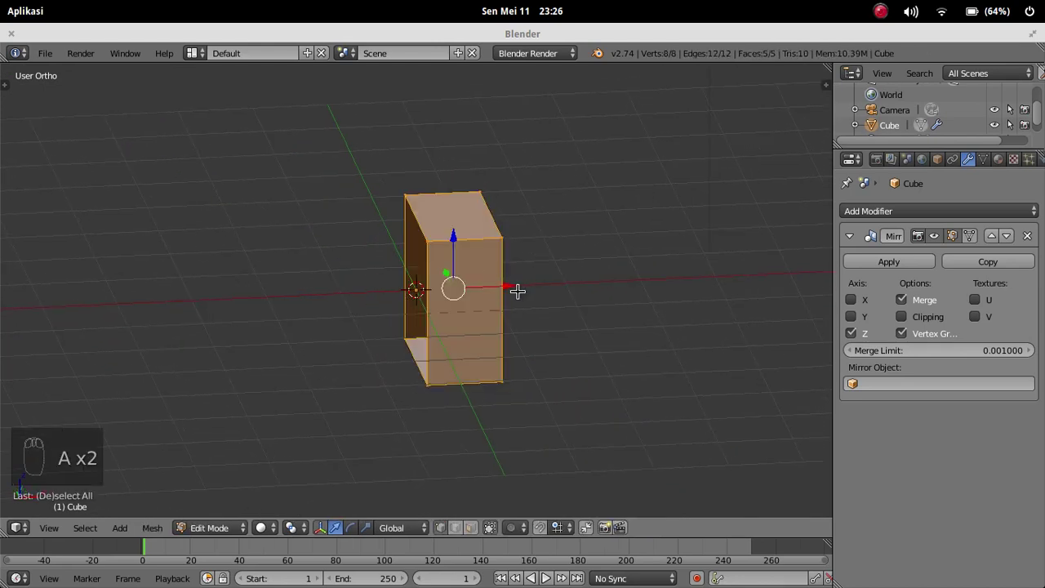
{"action": "key", "text": "g"}
{"action": "right_click", "coordinate": [531, 279]}
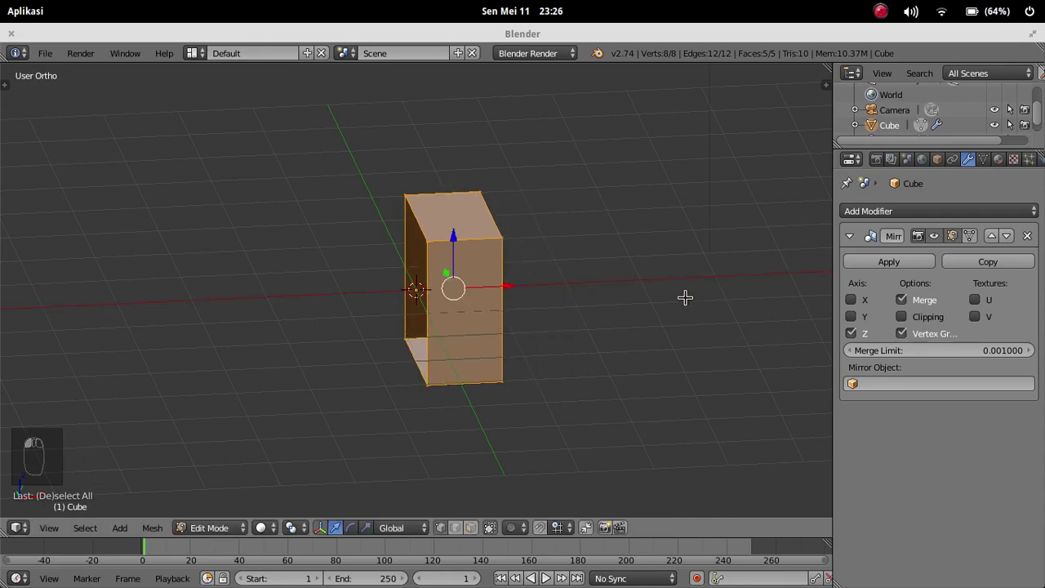
{"action": "middle_click_drag", "start_coordinate": [685, 296], "coordinate": [60, 292]}
{"action": "middle_click_drag", "start_coordinate": [802, 288], "coordinate": [547, 279]}
{"action": "key", "text": "Tab"}
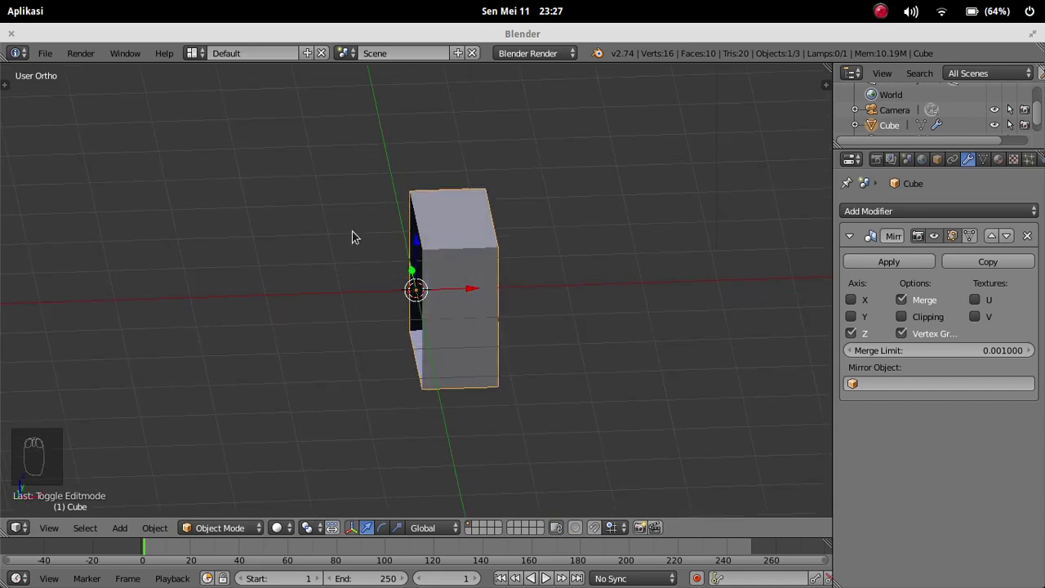
Step: Enable the X axis in the Mirror modifier alongside Z
{"action": "scroll", "coordinate": [352, 236], "scroll_direction": "down", "scroll_amount": 6}
{"action": "scroll", "coordinate": [352, 237], "scroll_direction": "up", "scroll_amount": 10}
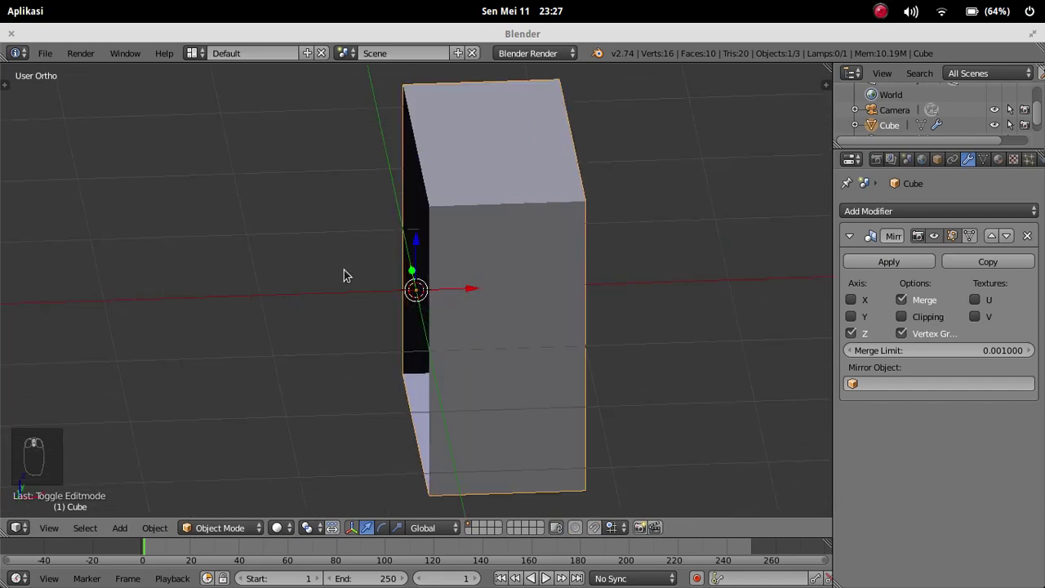
{"action": "scroll", "coordinate": [344, 275], "scroll_direction": "down", "scroll_amount": 2}
{"action": "left_click", "coordinate": [851, 299]}
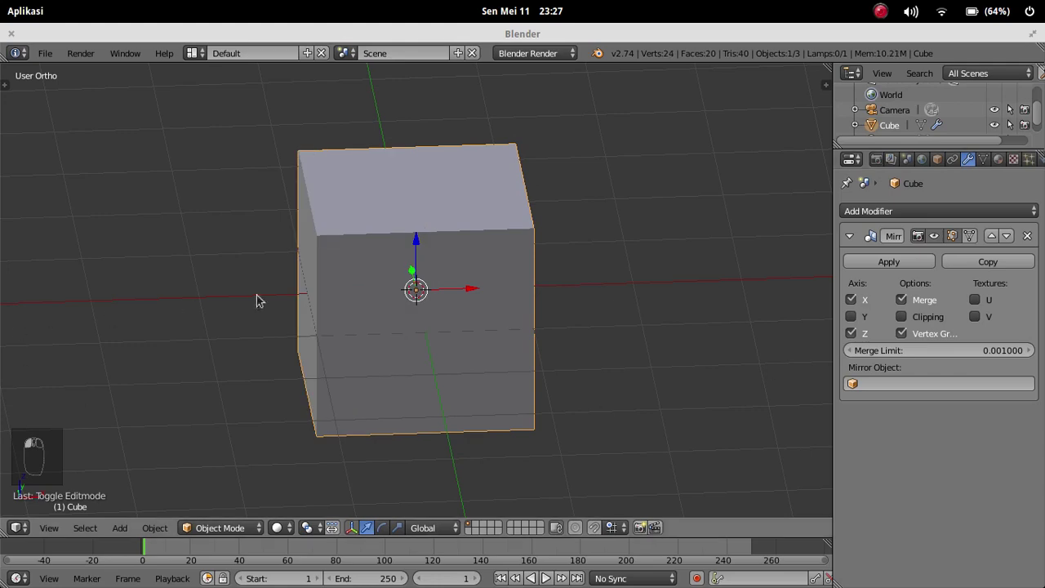
{"action": "middle_click_drag", "start_coordinate": [257, 299], "coordinate": [422, 247]}
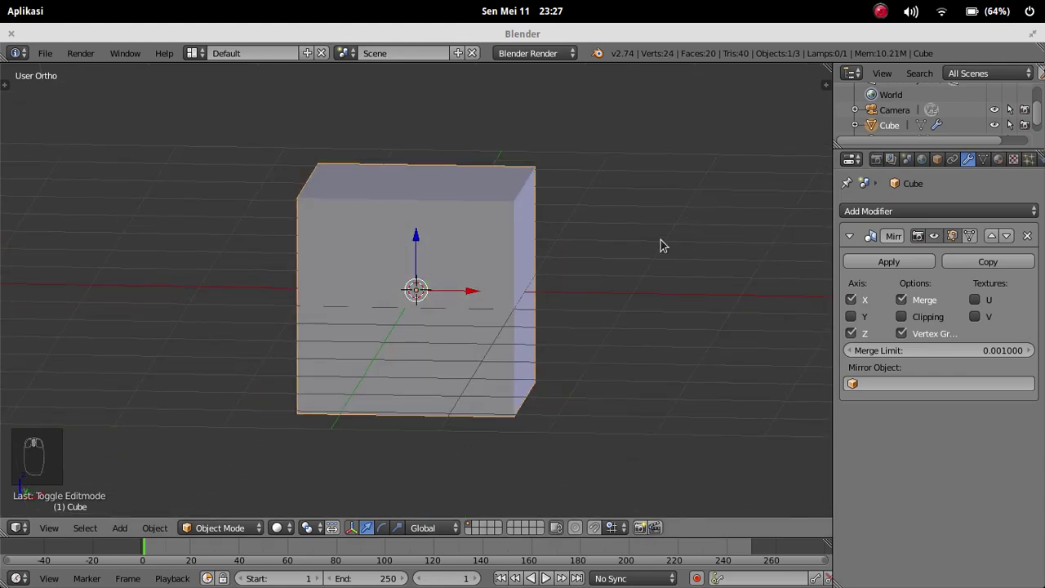
Step: Enter Edit Mode on the half cube and make the Mirror modifier adjust the edit cage to its result
{"action": "key", "text": "Tab"}
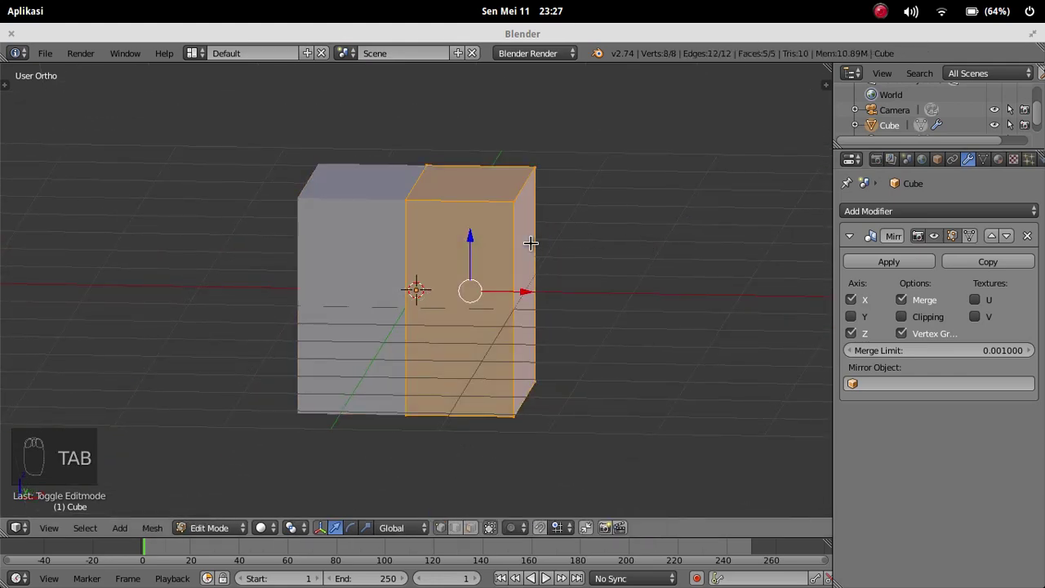
{"action": "middle_click_drag", "start_coordinate": [297, 236], "coordinate": [737, 233]}
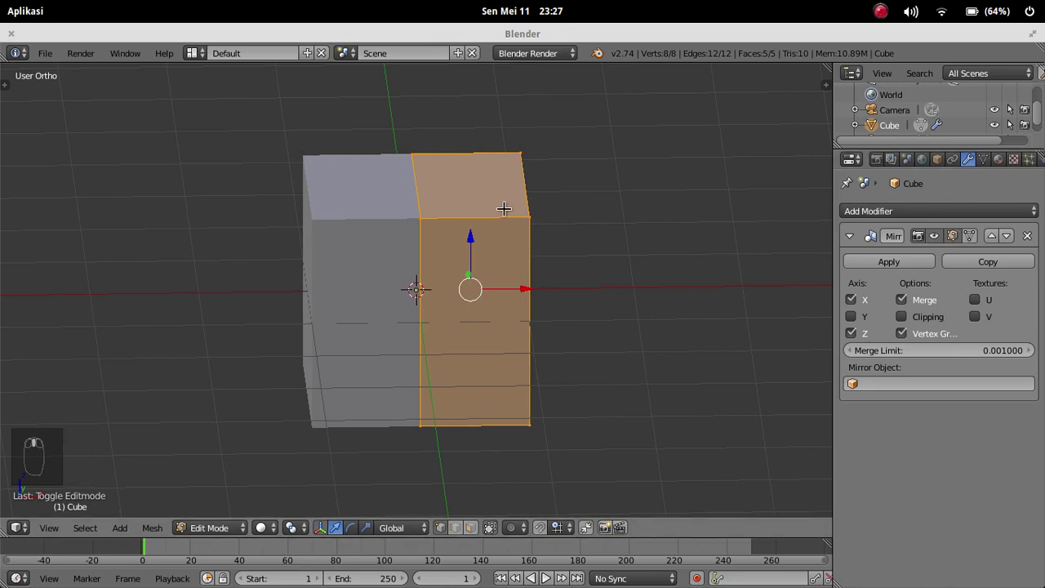
{"action": "left_click", "coordinate": [971, 235]}
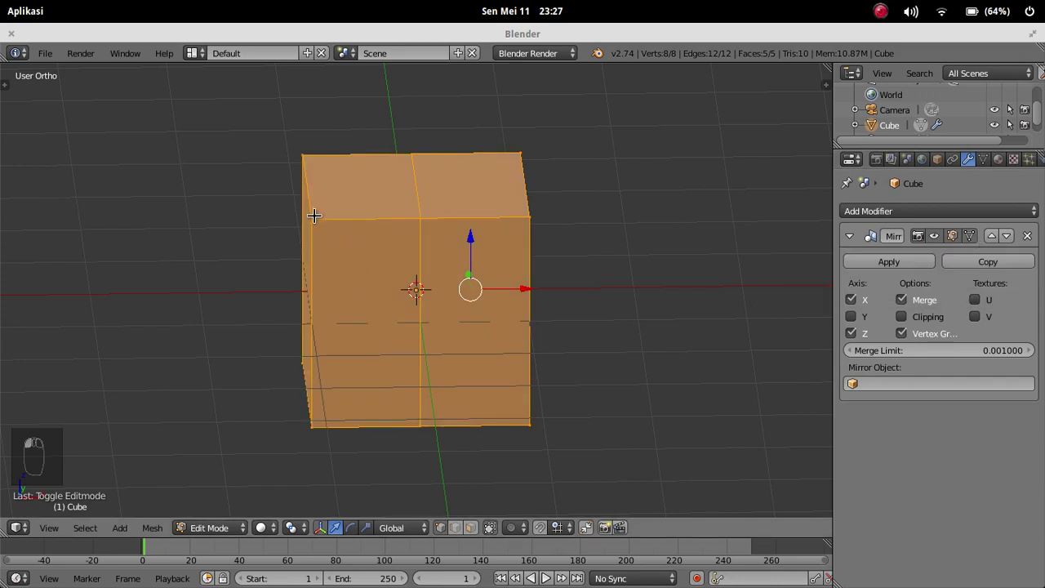
{"action": "scroll", "coordinate": [435, 235], "scroll_direction": "down", "scroll_amount": 1}
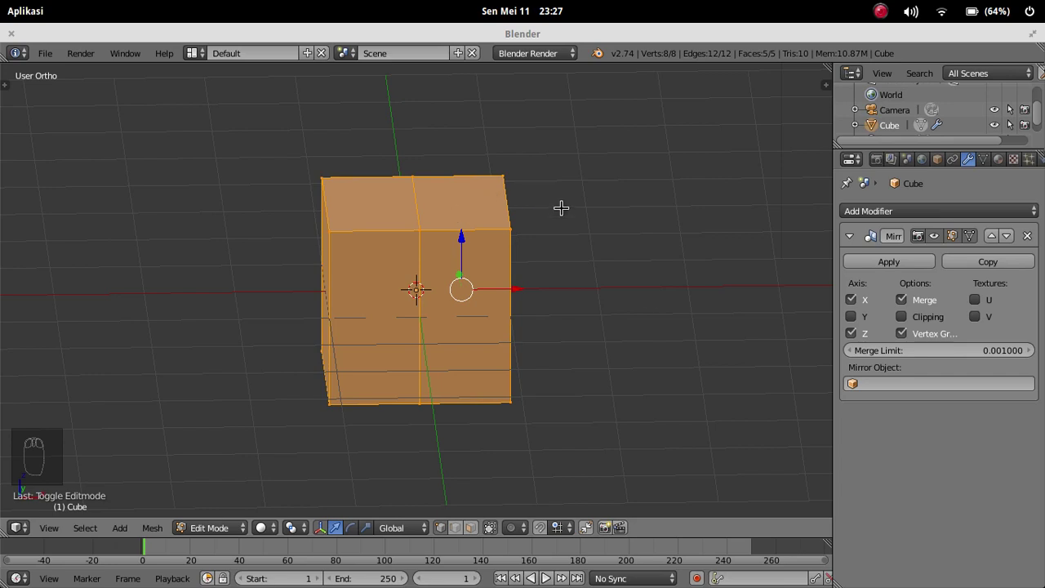
{"action": "middle_click_drag", "start_coordinate": [560, 208], "coordinate": [397, 211]}
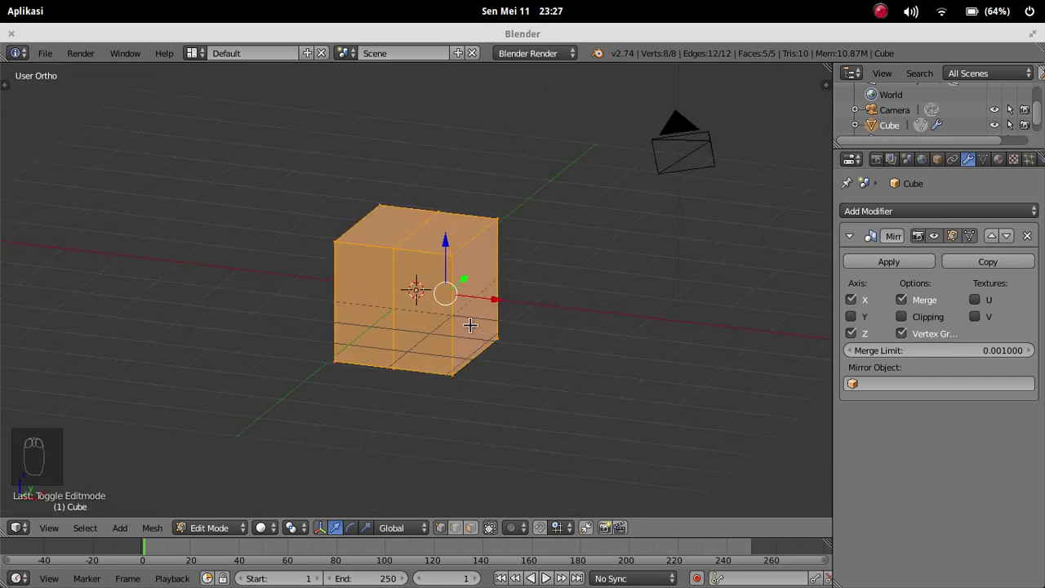
{"action": "middle_click_drag", "start_coordinate": [470, 325], "coordinate": [418, 283]}
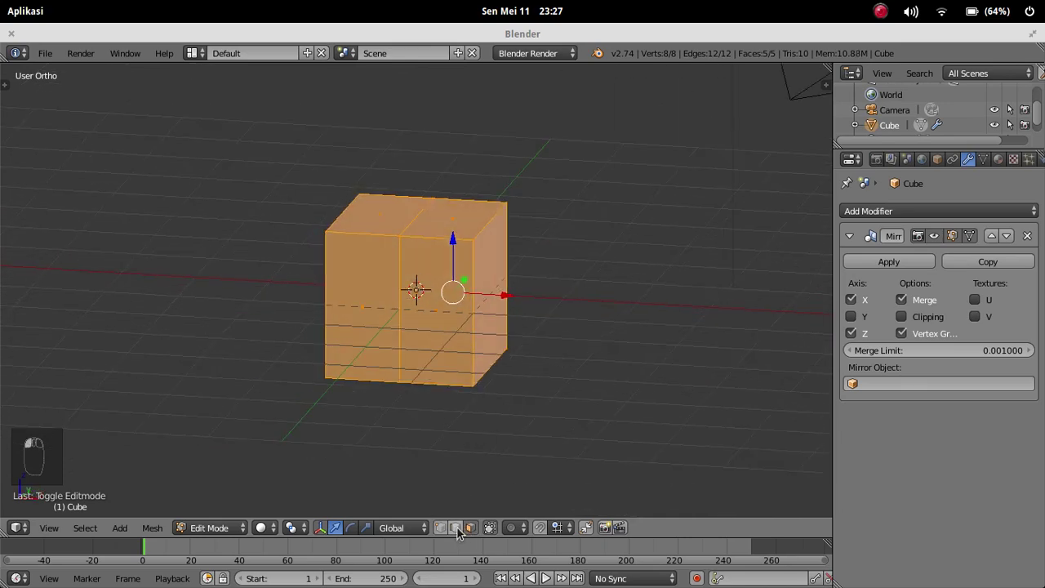
Step: Clear the selection, add one centred horizontal loop cut around the half cube and turn off the Z mirror axis
{"action": "key", "text": "a"}
{"action": "middle_click_drag", "start_coordinate": [493, 295], "coordinate": [403, 296]}
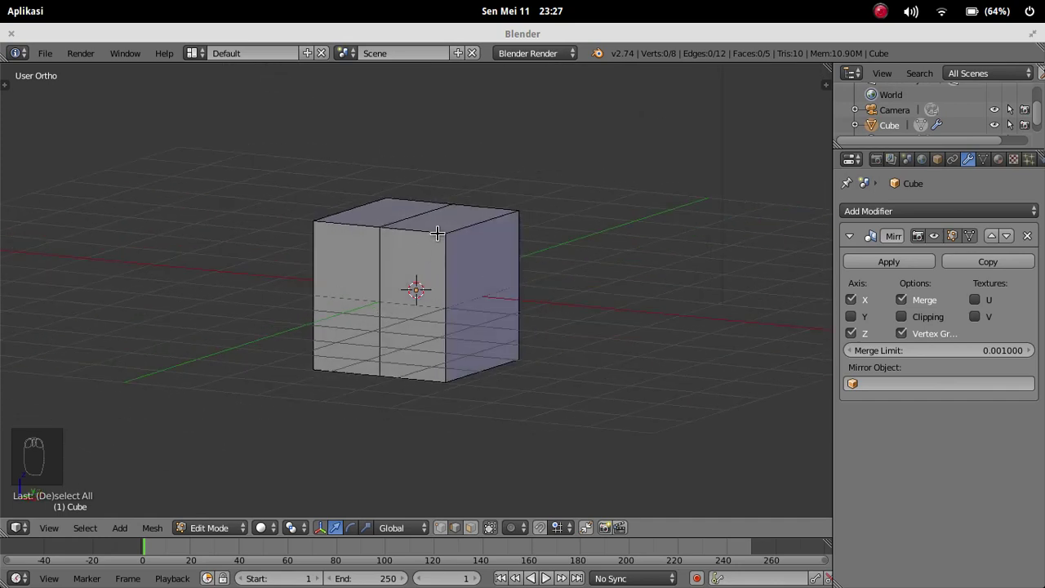
{"action": "key", "text": "ctrl+r"}
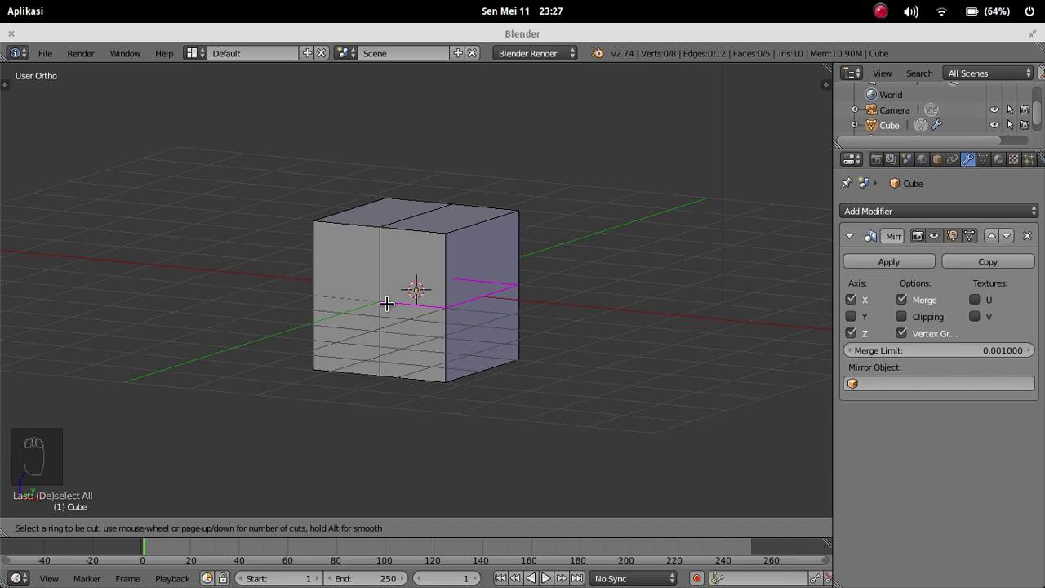
{"action": "left_click", "coordinate": [386, 303]}
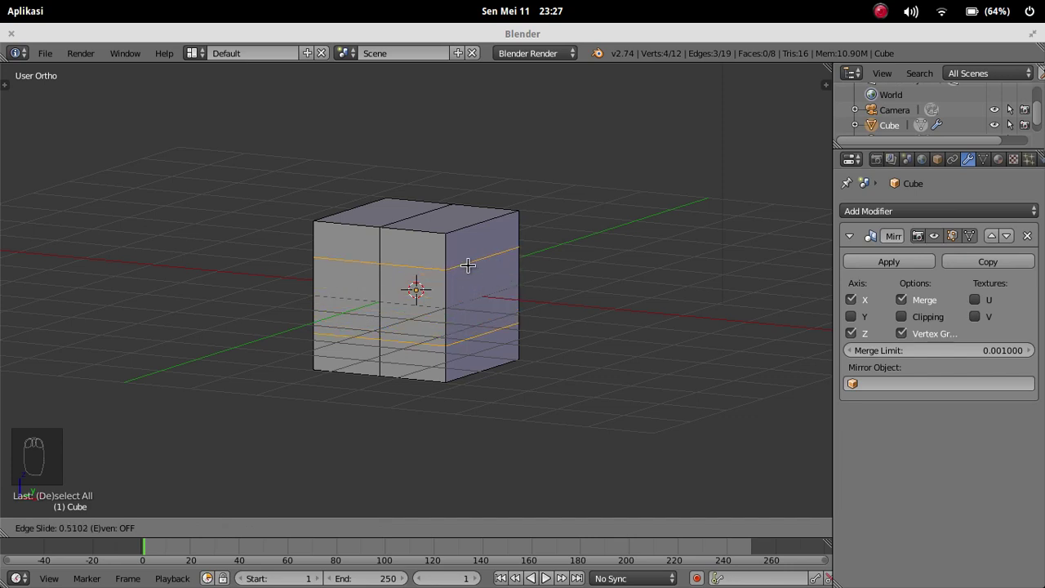
{"action": "left_click", "coordinate": [519, 281]}
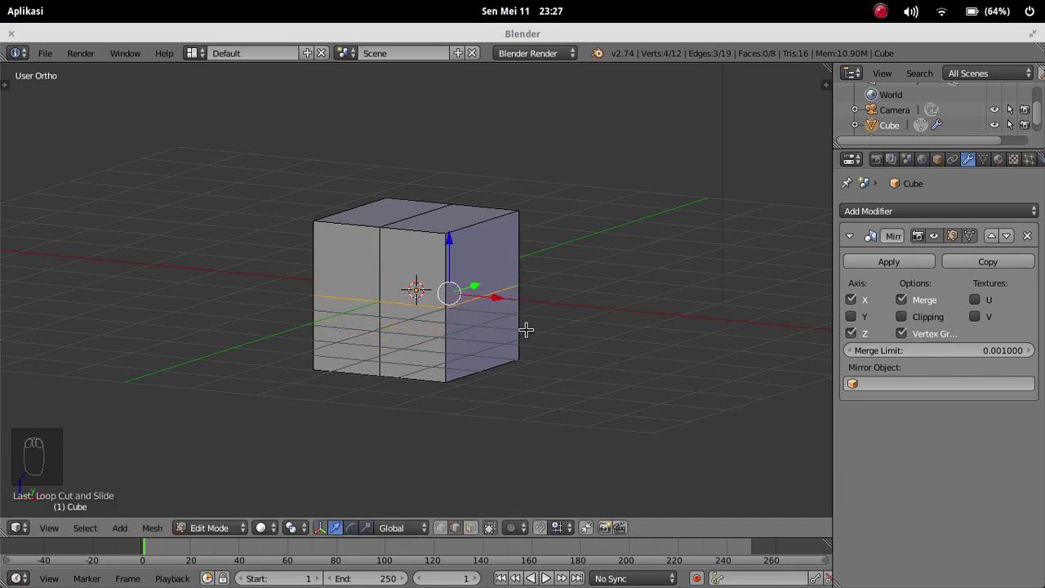
{"action": "left_click", "coordinate": [851, 335]}
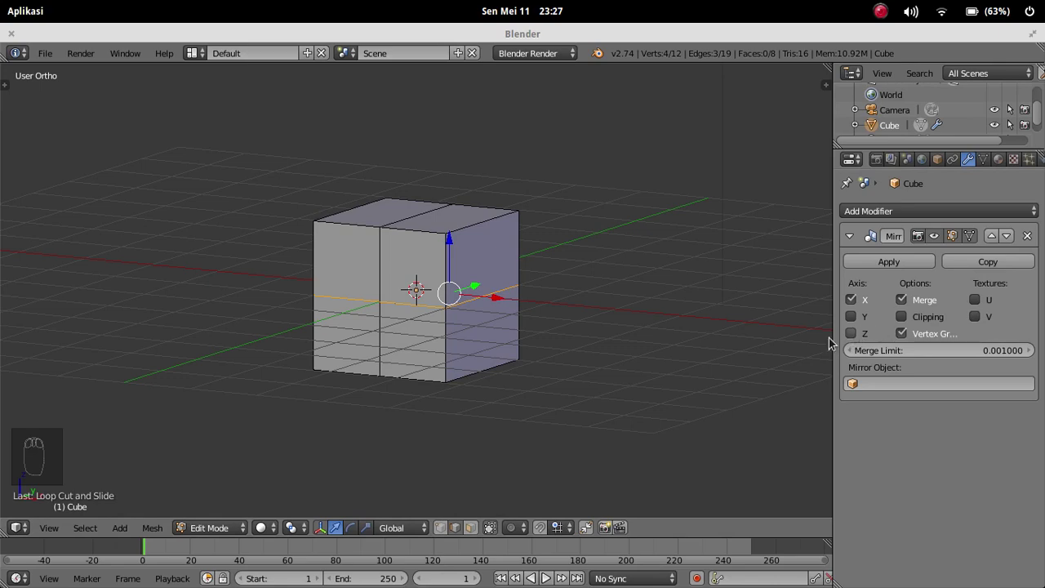
Step: Select the upper and lower outer edges on the cube's positive X side and scale them closer together along Z
{"action": "middle_click_drag", "start_coordinate": [496, 292], "coordinate": [555, 285]}
{"action": "right_click", "coordinate": [527, 390]}
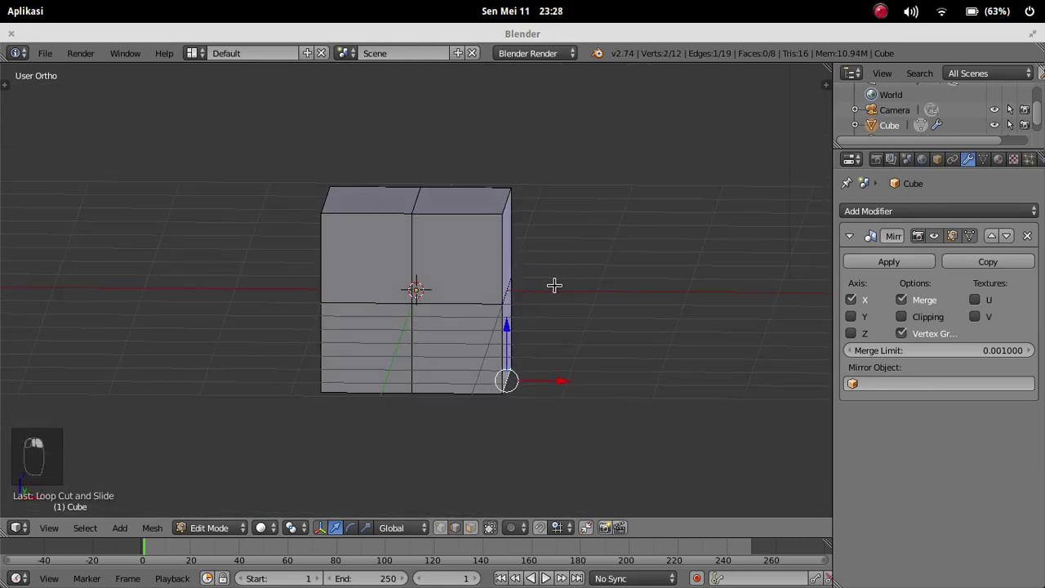
{"action": "right_click", "coordinate": [509, 202], "text": "shift"}
{"action": "right_click", "coordinate": [497, 201]}
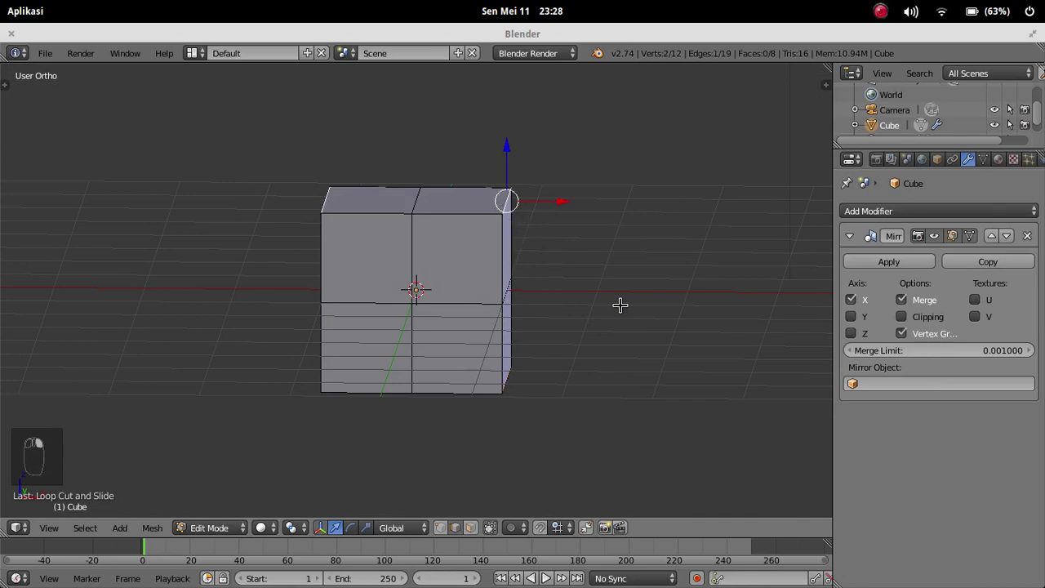
{"action": "middle_click_drag", "start_coordinate": [620, 303], "coordinate": [530, 299]}
{"action": "right_click", "coordinate": [486, 390], "text": "shift"}
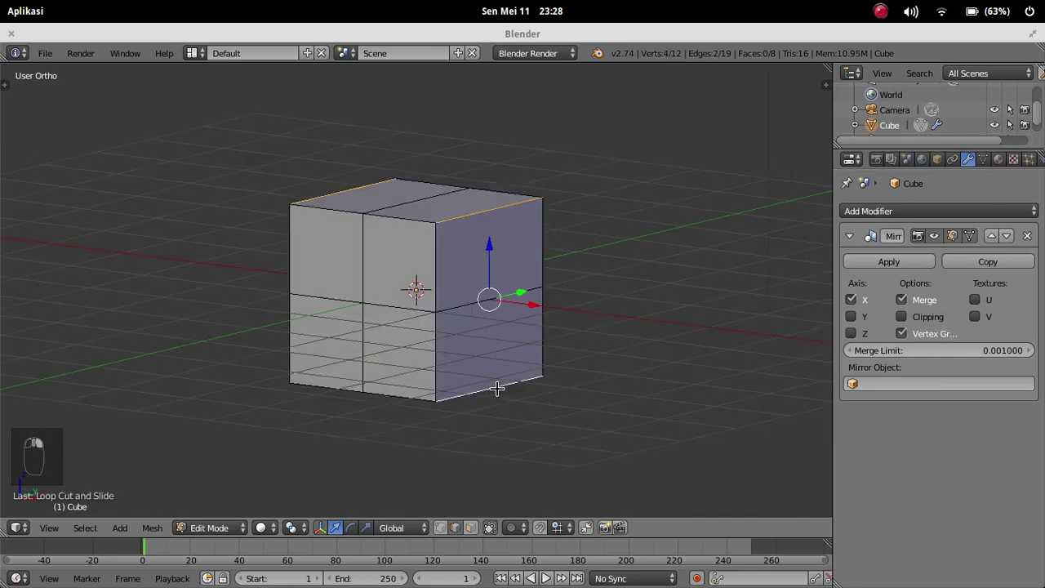
{"action": "middle_click_drag", "start_coordinate": [465, 269], "coordinate": [479, 272]}
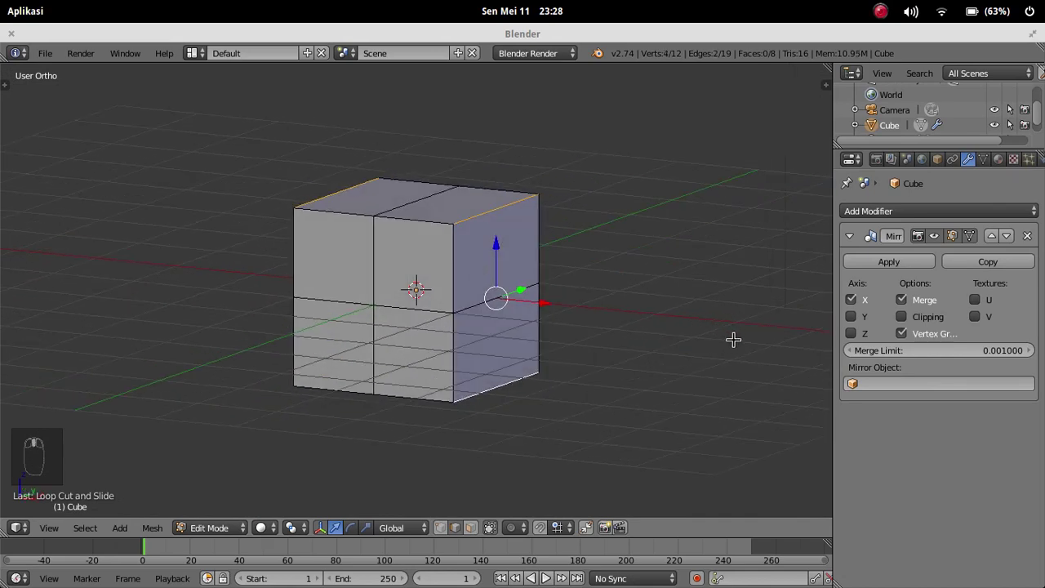
{"action": "key", "text": "s"}
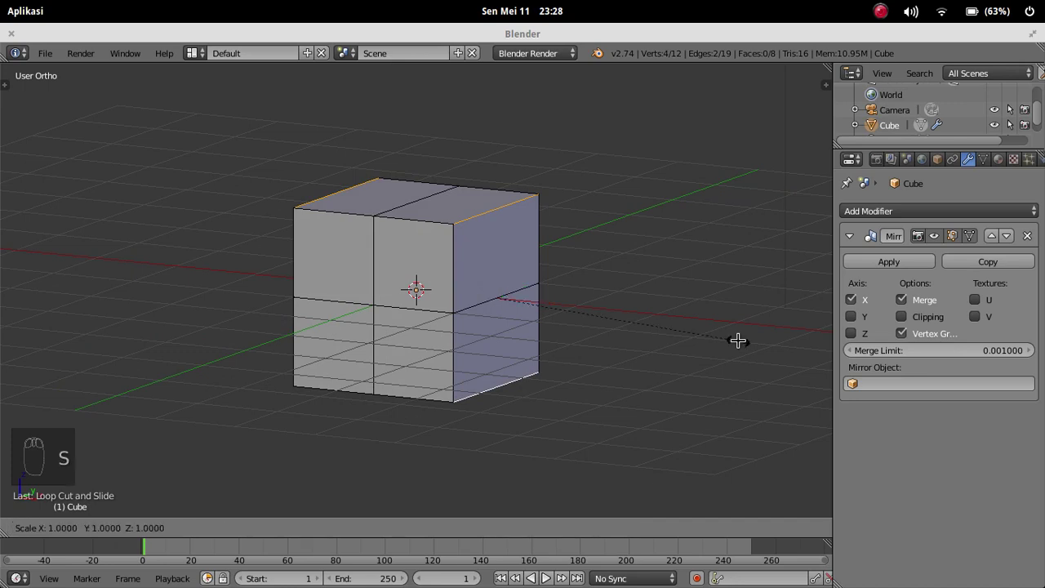
{"action": "key", "text": "z"}
{"action": "left_click", "coordinate": [662, 333]}
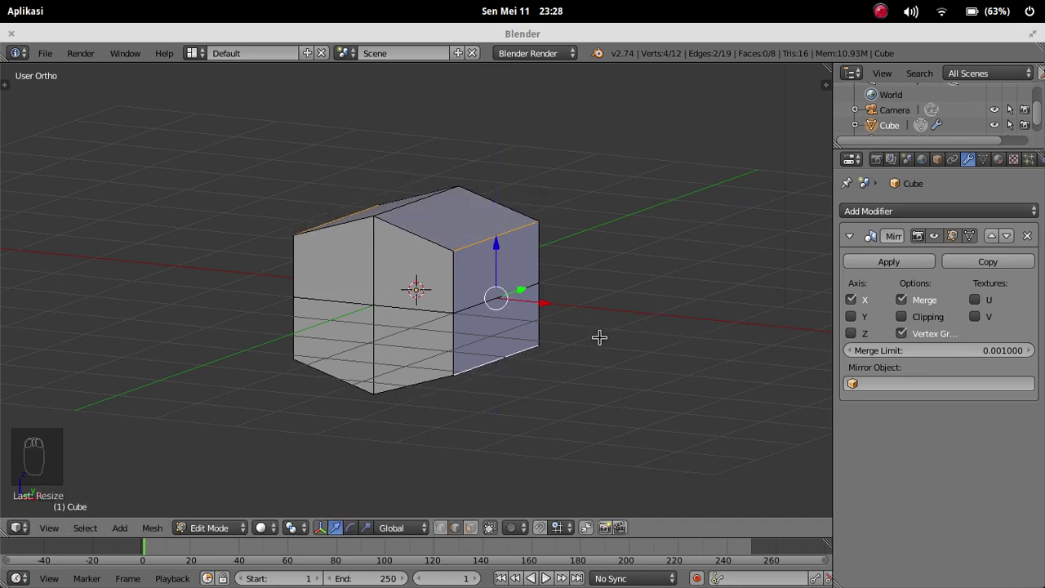
Step: Move the two selected outer edges inward along X to give the mirrored block an octagonal profile
{"action": "middle_click_drag", "start_coordinate": [599, 337], "coordinate": [617, 335]}
{"action": "left_click_drag", "start_coordinate": [570, 298], "coordinate": [544, 294]}
{"action": "middle_click_drag", "start_coordinate": [544, 294], "coordinate": [381, 343]}
{"action": "middle_click_drag", "start_coordinate": [522, 282], "coordinate": [550, 302]}
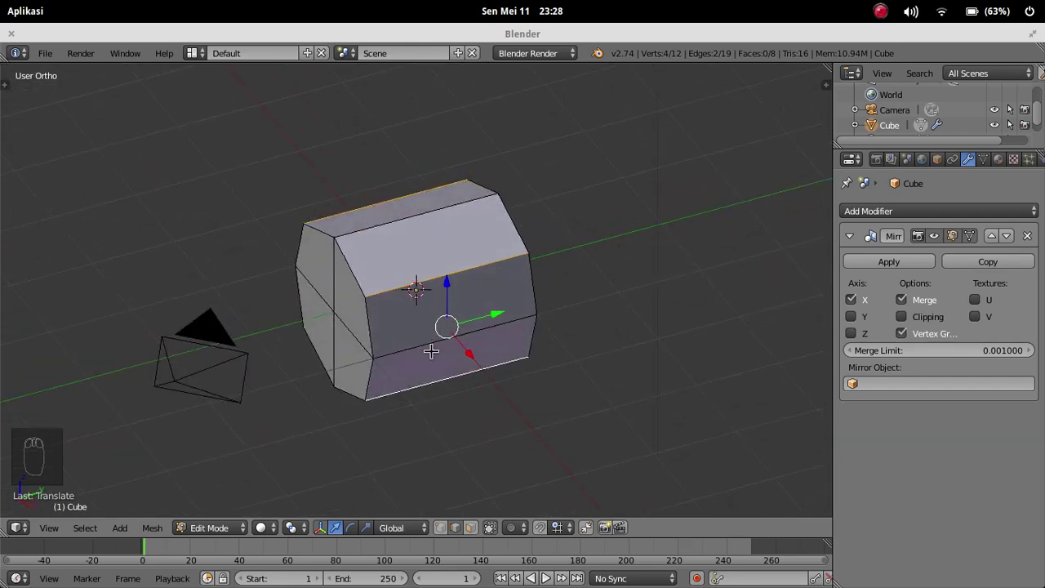
{"action": "middle_click_drag", "start_coordinate": [431, 351], "coordinate": [508, 341]}
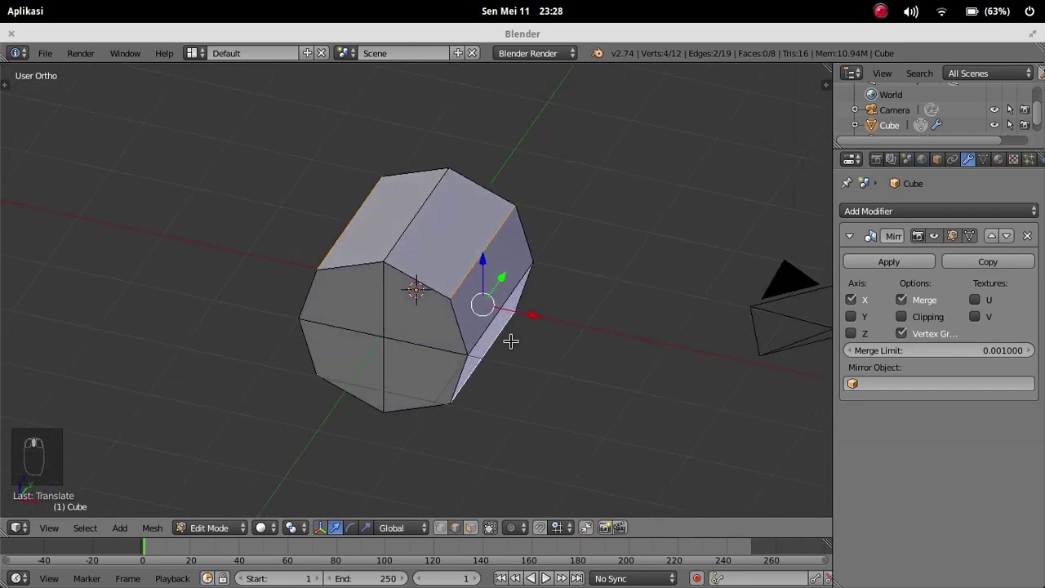
Step: Switch to face selection and select the upper and lower end faces on the front of the half mesh
{"action": "left_click", "coordinate": [474, 528]}
{"action": "middle_click_drag", "start_coordinate": [585, 229], "coordinate": [393, 238]}
{"action": "scroll", "coordinate": [421, 287], "scroll_direction": "down", "scroll_amount": 4}
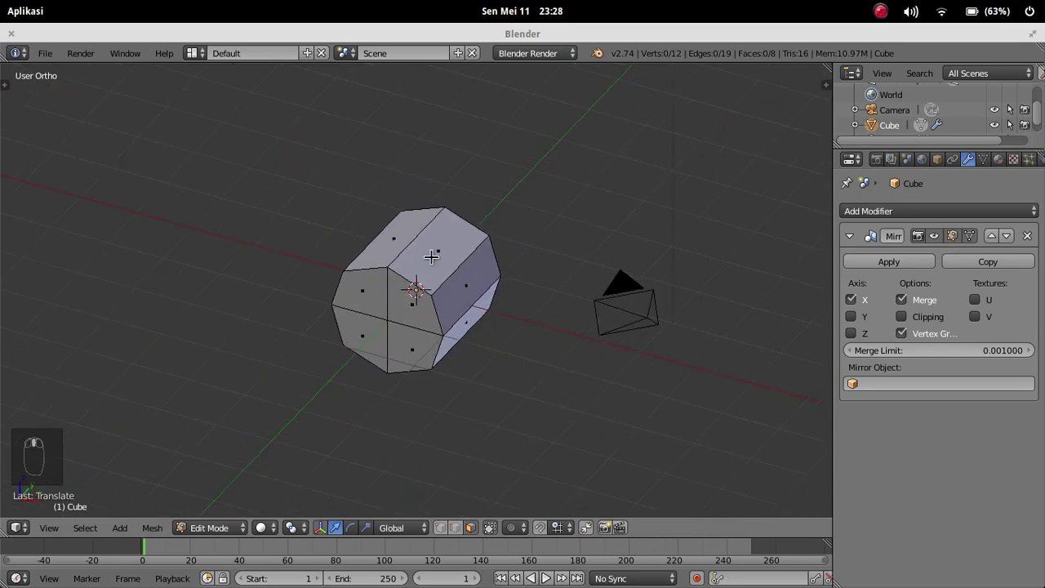
{"action": "scroll", "coordinate": [424, 286], "scroll_direction": "up", "scroll_amount": 1}
{"action": "middle_click_drag", "start_coordinate": [404, 366], "coordinate": [581, 330]}
{"action": "right_click", "coordinate": [369, 293]}
{"action": "right_click", "coordinate": [397, 329], "text": "shift"}
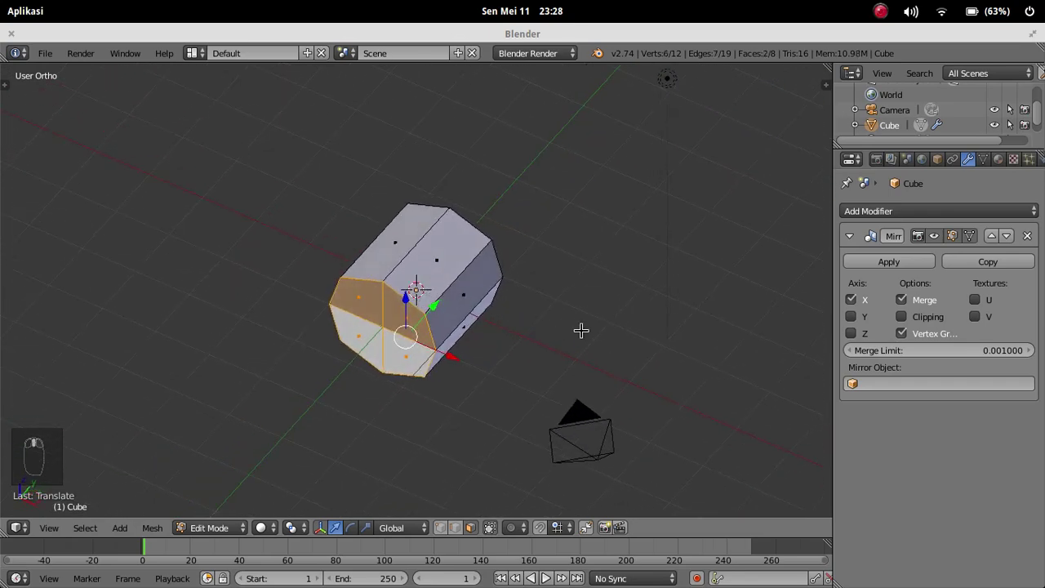
Step: Try to scale down the two selected front end faces with Clipping turned off
{"action": "key", "text": "s"}
{"action": "right_click", "coordinate": [547, 368]}
{"action": "middle_click_drag", "start_coordinate": [548, 369], "coordinate": [605, 355]}
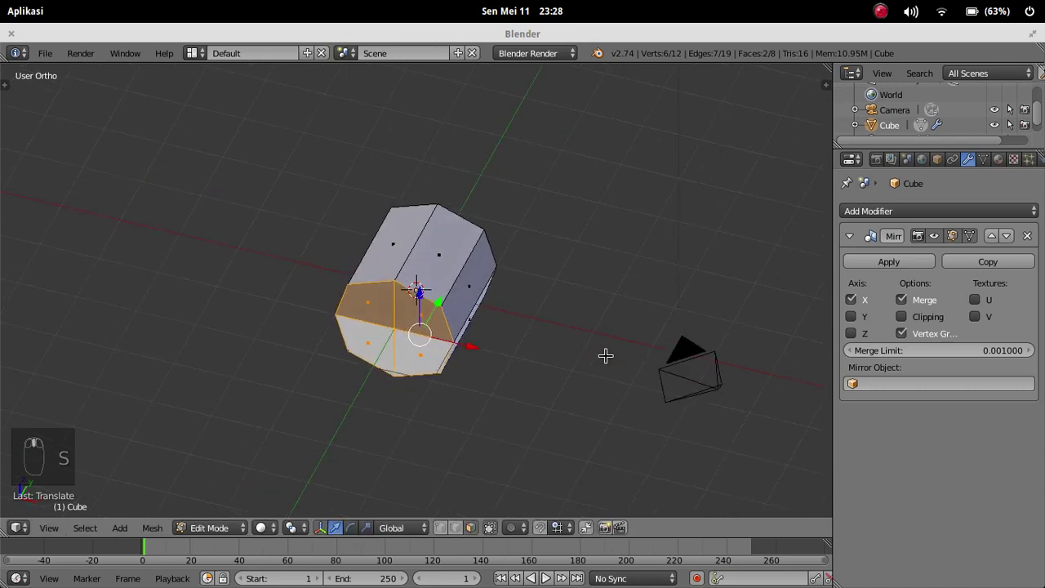
{"action": "key", "text": "s"}
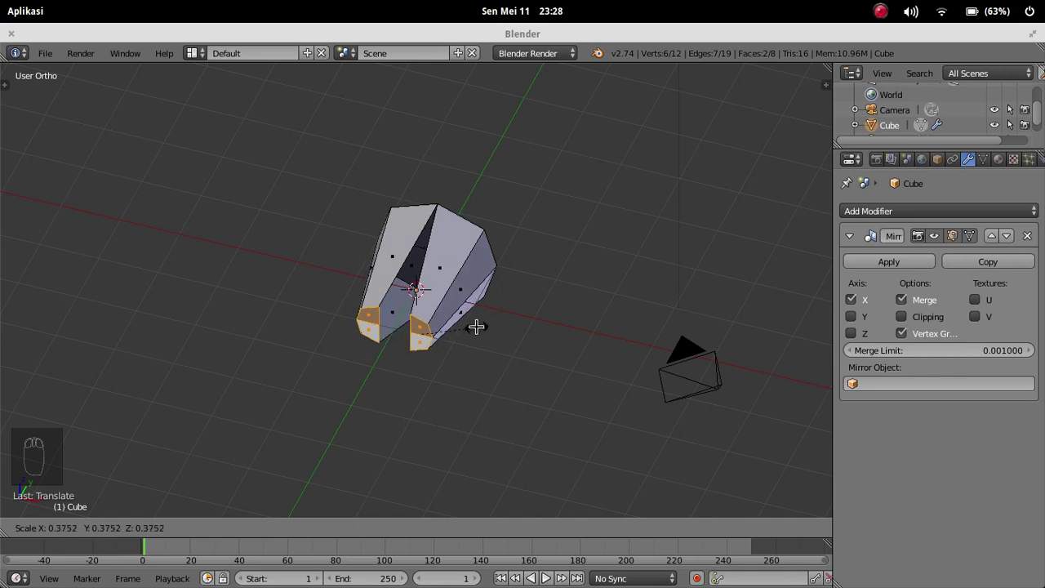
{"action": "key", "text": "Escape"}
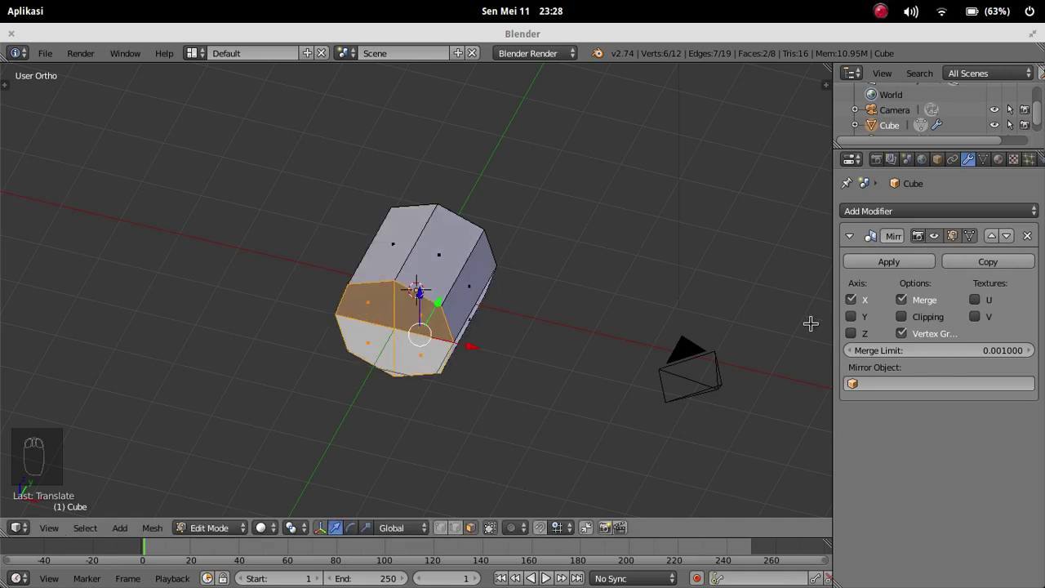
Step: Turn on Clipping in the Mirror modifier and scale down the two selected front end faces uniformly
{"action": "left_click", "coordinate": [902, 317]}
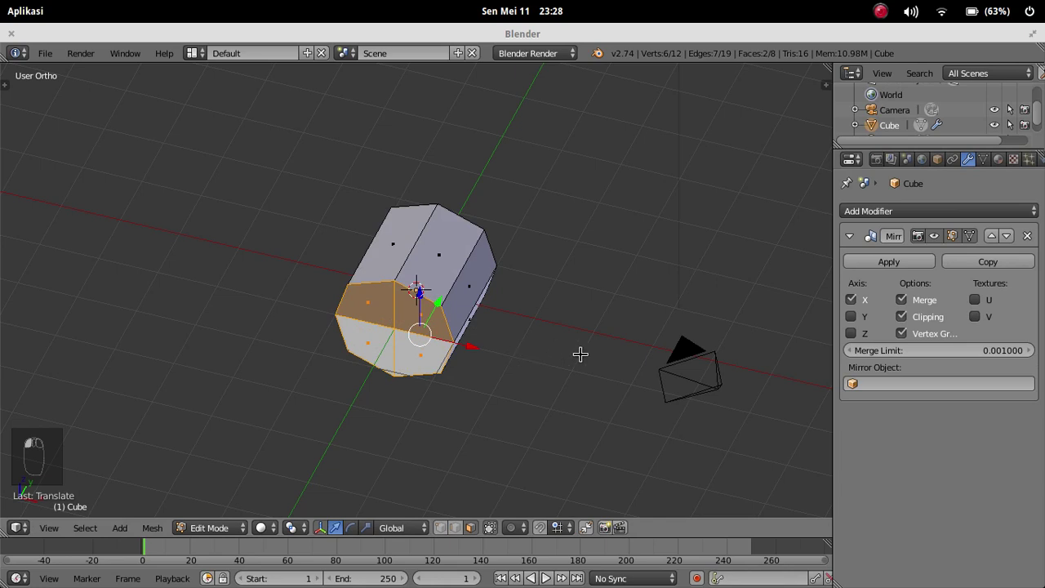
{"action": "key", "text": "s"}
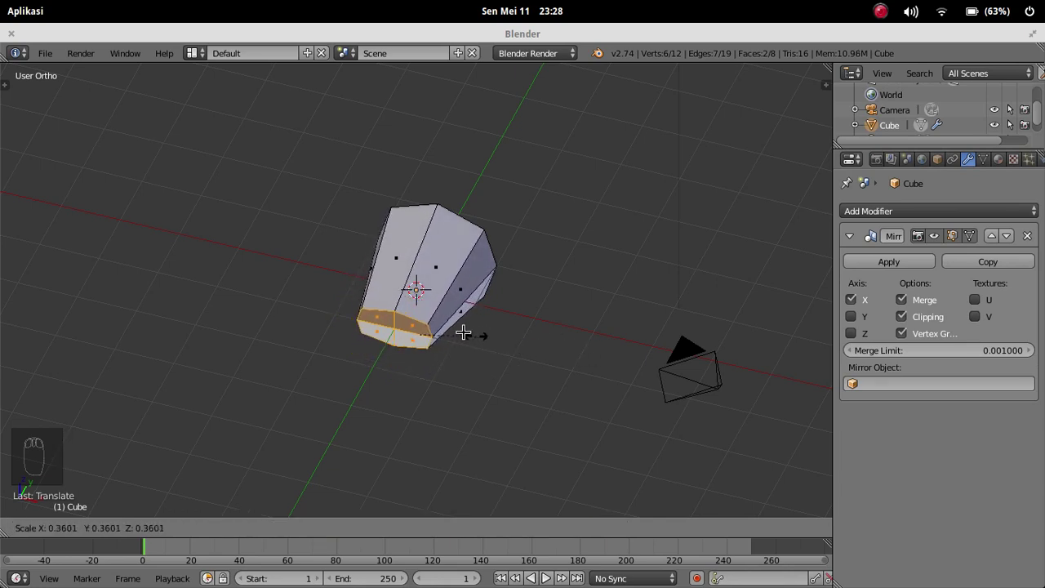
{"action": "right_click", "coordinate": [512, 322]}
{"action": "middle_click_drag", "start_coordinate": [474, 352], "coordinate": [579, 301]}
{"action": "key", "text": "s"}
{"action": "left_click", "coordinate": [539, 319]}
Step: Scale the selected front end faces along X only to make the mirrored front narrower
{"action": "key", "text": "s"}
{"action": "key", "text": "x"}
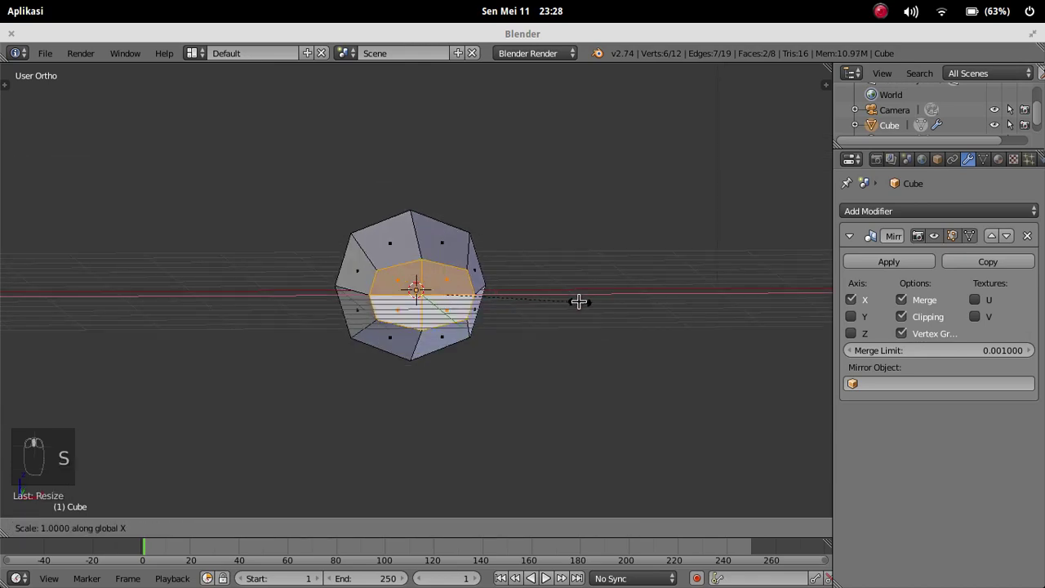
{"action": "left_click", "coordinate": [506, 294]}
Step: Move the selected front end faces back along Y toward the body and enlarge them uniformly
{"action": "middle_click_drag", "start_coordinate": [534, 273], "coordinate": [376, 317]}
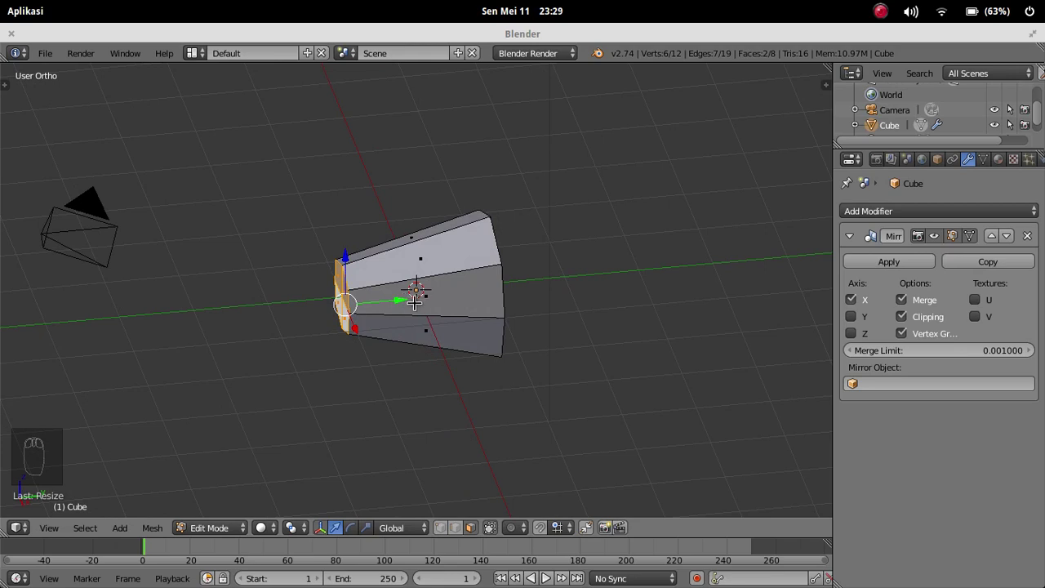
{"action": "left_click_drag", "start_coordinate": [395, 299], "coordinate": [462, 289]}
{"action": "middle_click_drag", "start_coordinate": [457, 298], "coordinate": [490, 314]}
{"action": "key", "text": "s"}
{"action": "left_click", "coordinate": [555, 330]}
Step: Extrude the front end faces, move them forward along Y and scale them down to about half size
{"action": "key", "text": "e"}
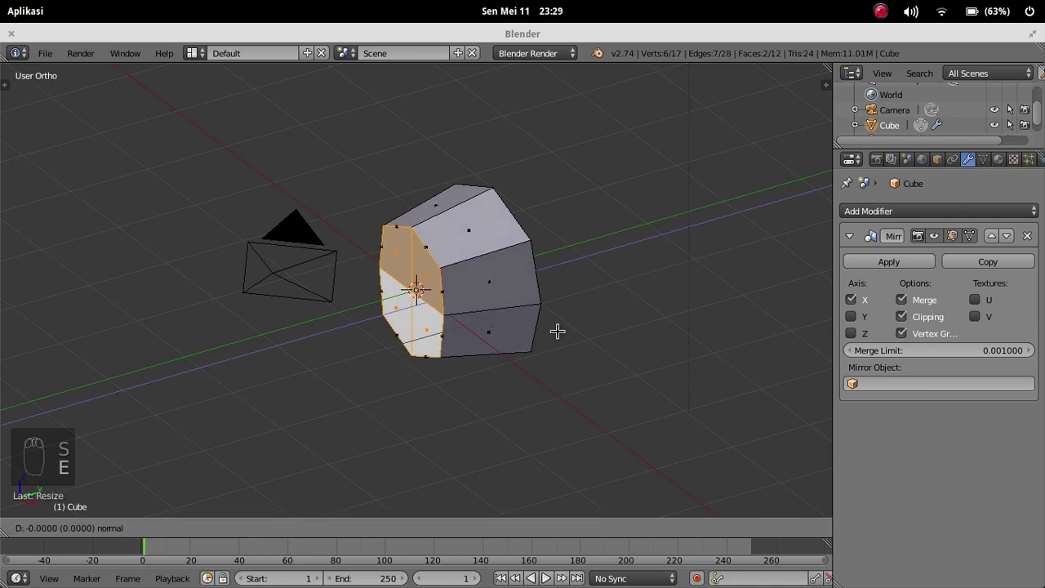
{"action": "left_click", "coordinate": [514, 334]}
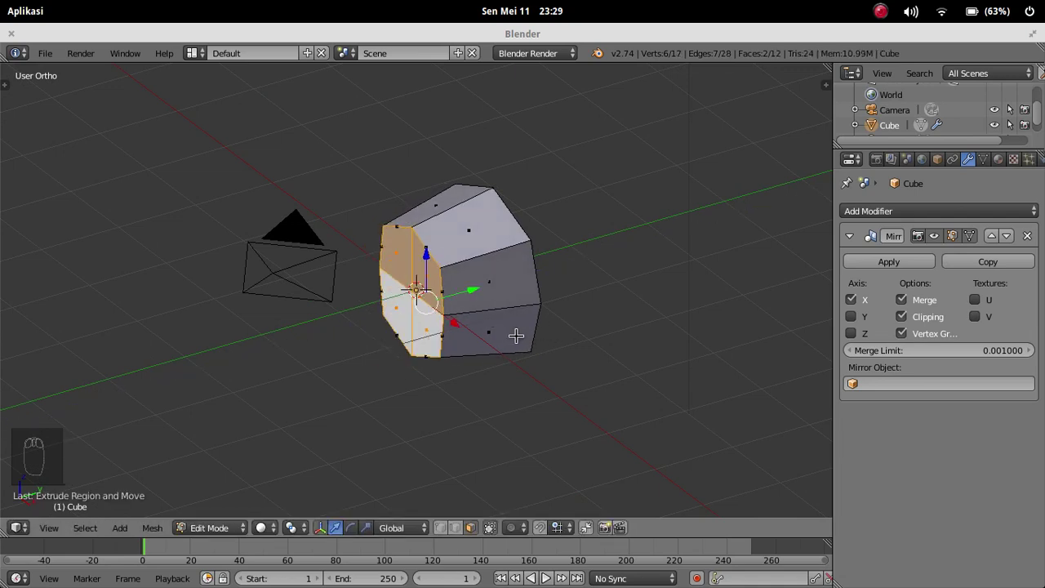
{"action": "key", "text": "g"}
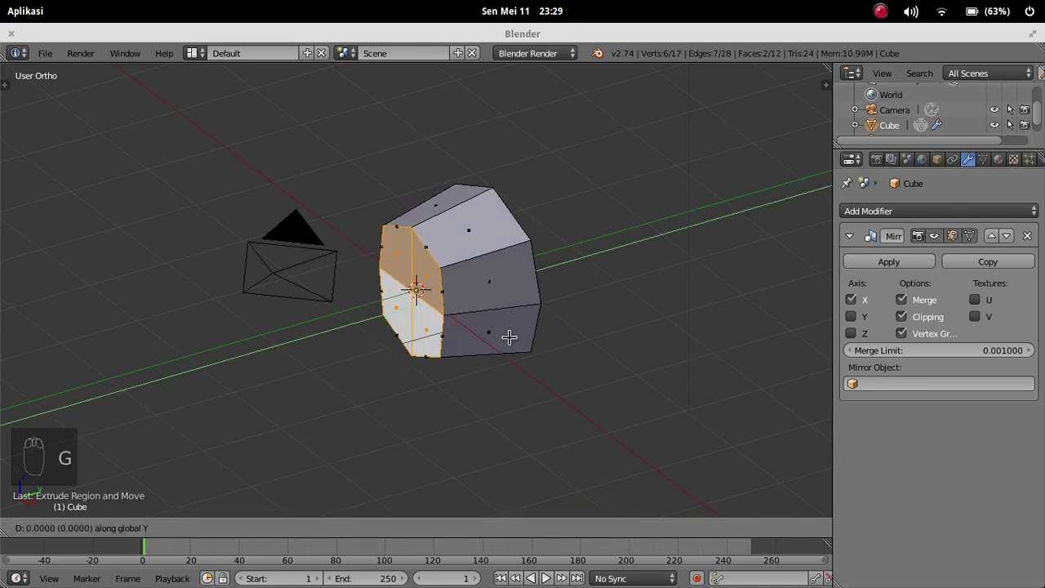
{"action": "left_click", "coordinate": [470, 351]}
{"action": "key", "text": "s"}
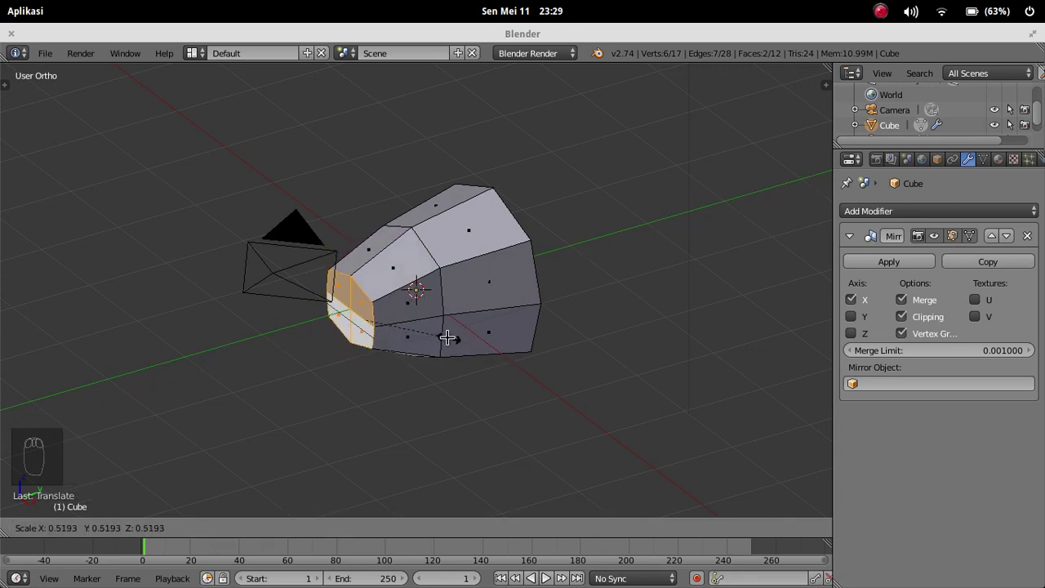
{"action": "left_click", "coordinate": [438, 330]}
Step: Extrude a second, shorter front segment and scale its end faces down to less than half size
{"action": "middle_click_drag", "start_coordinate": [410, 386], "coordinate": [550, 338]}
{"action": "key", "text": "Tab"}
{"action": "key", "text": "Tab"}
{"action": "key", "text": "e"}
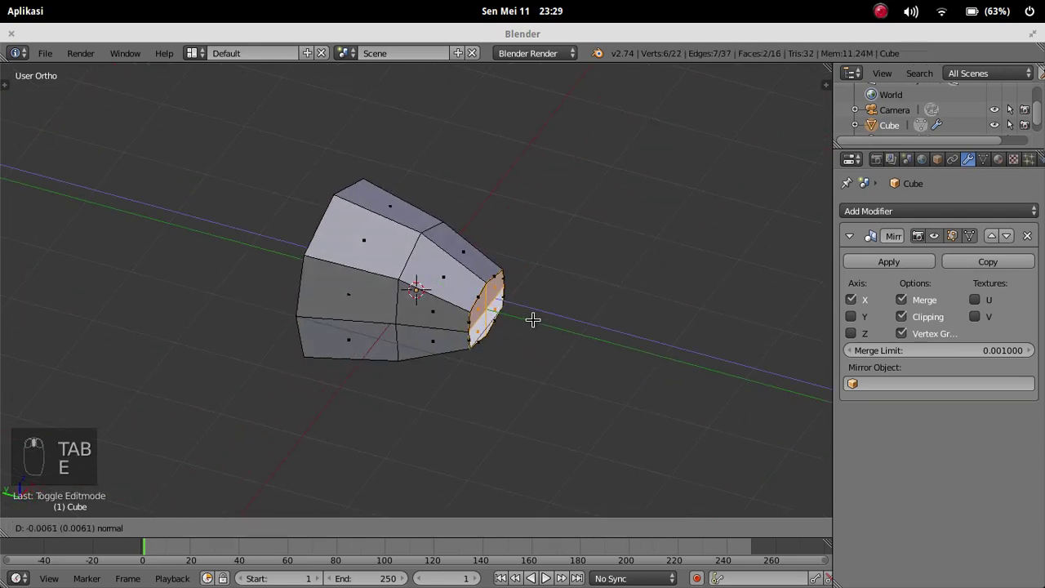
{"action": "left_click", "coordinate": [589, 329]}
{"action": "key", "text": "s"}
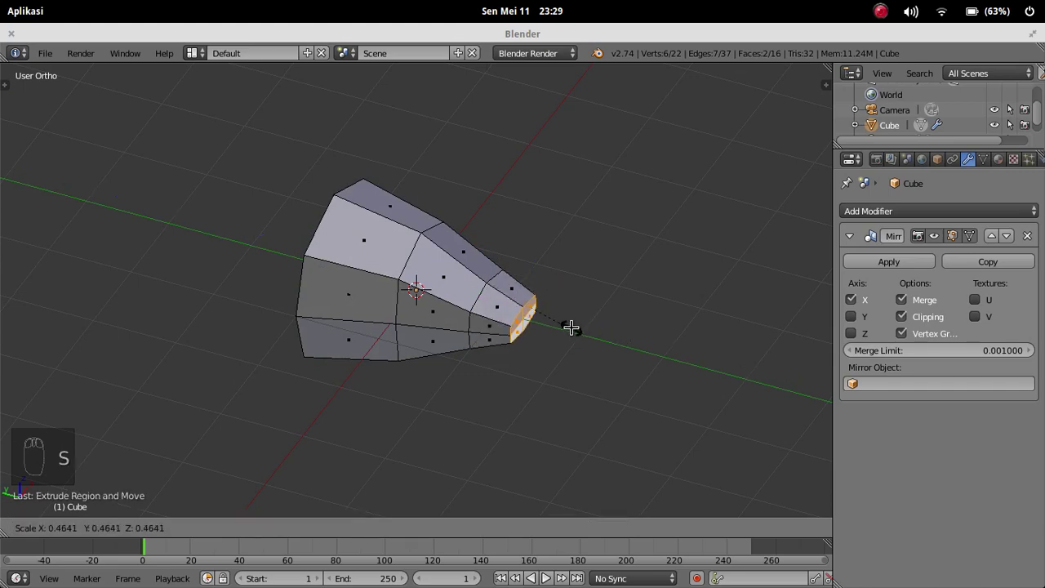
{"action": "left_click", "coordinate": [564, 325]}
Step: Narrow the end faces of the small front tip by scaling them along X
{"action": "middle_click_drag", "start_coordinate": [595, 329], "coordinate": [529, 296]}
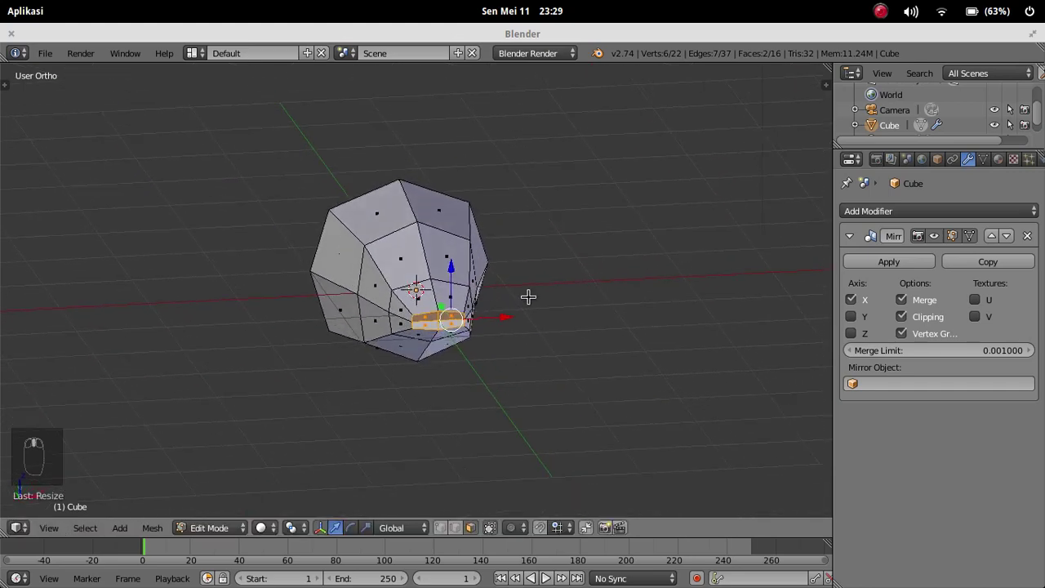
{"action": "key", "text": "s"}
{"action": "key", "text": "x"}
{"action": "left_click", "coordinate": [478, 298]}
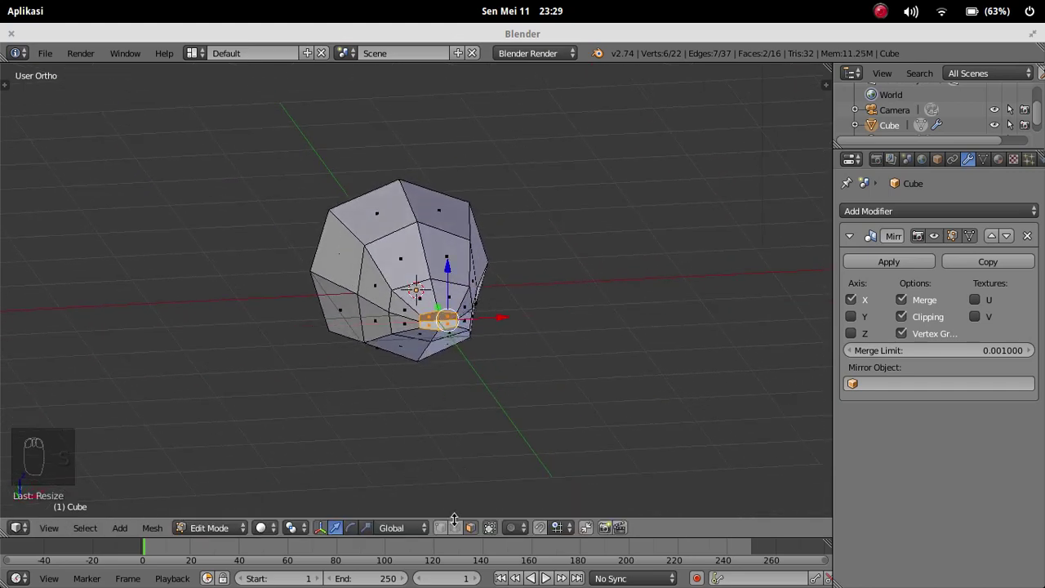
Step: Switch to edge selection, select the edge loop around the body just behind the front tip and scale it down uniformly
{"action": "right_click", "coordinate": [414, 283], "text": "alt"}
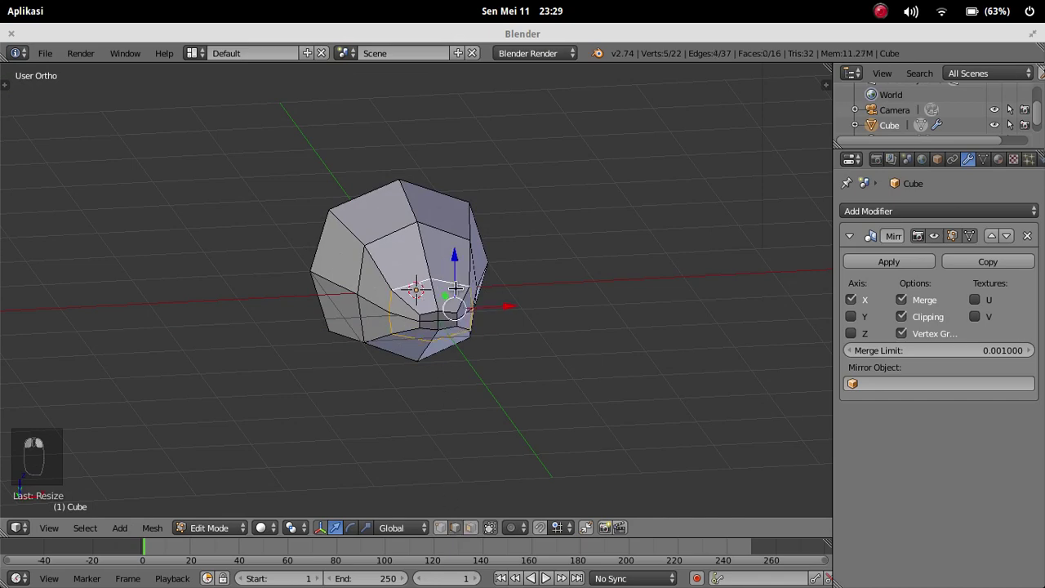
{"action": "middle_click_drag", "start_coordinate": [536, 275], "coordinate": [476, 313]}
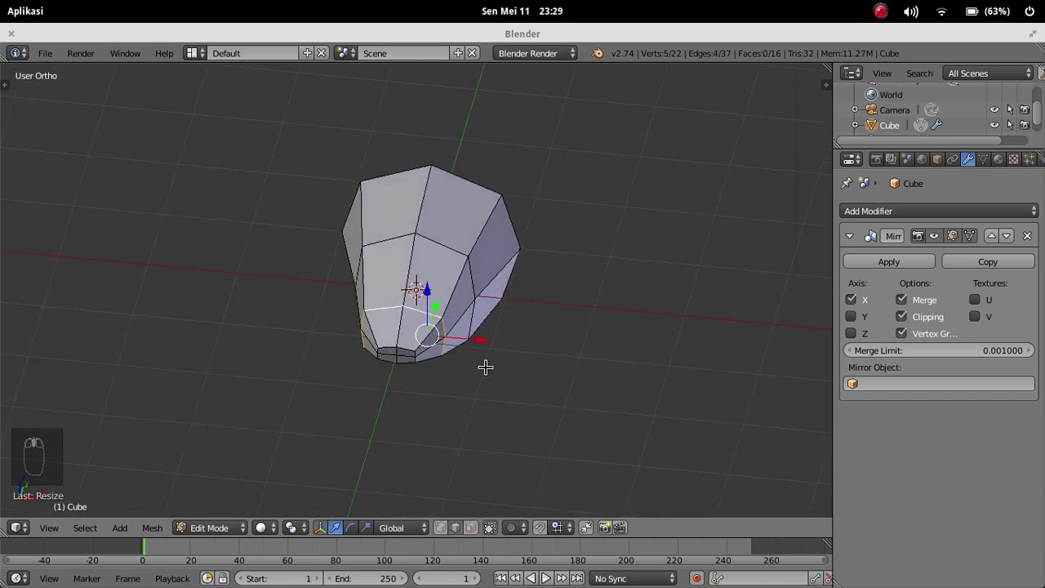
{"action": "middle_click_drag", "start_coordinate": [412, 375], "coordinate": [446, 250]}
{"action": "middle_click_drag", "start_coordinate": [414, 299], "coordinate": [409, 335]}
{"action": "scroll", "coordinate": [409, 334], "scroll_direction": "up", "scroll_amount": 2}
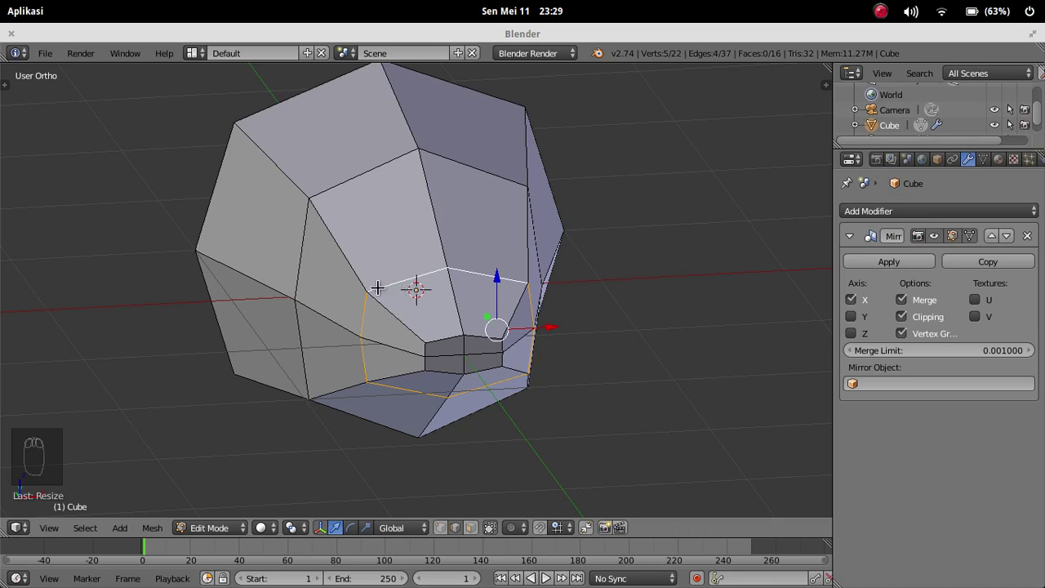
{"action": "left_click", "coordinate": [344, 254], "text": "alt"}
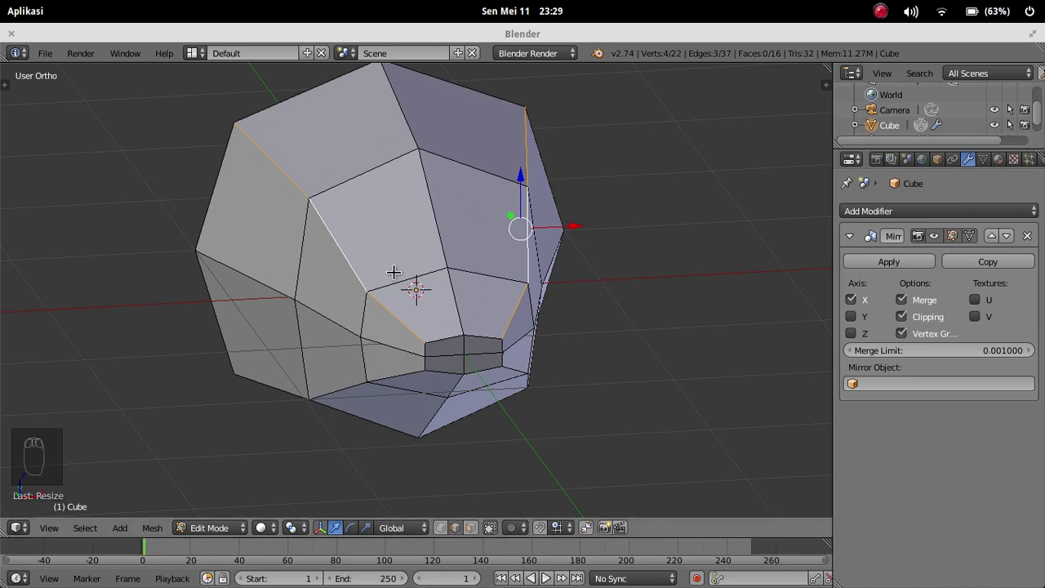
{"action": "left_click", "coordinate": [419, 277], "text": "alt"}
{"action": "mouse_move", "coordinate": [508, 251]}
{"action": "middle_mouse_down"}
{"action": "mouse_move", "coordinate": [467, 237]}
{"action": "mouse_move", "coordinate": [492, 263]}
{"action": "middle_mouse_up"}
{"action": "key", "text": "s"}
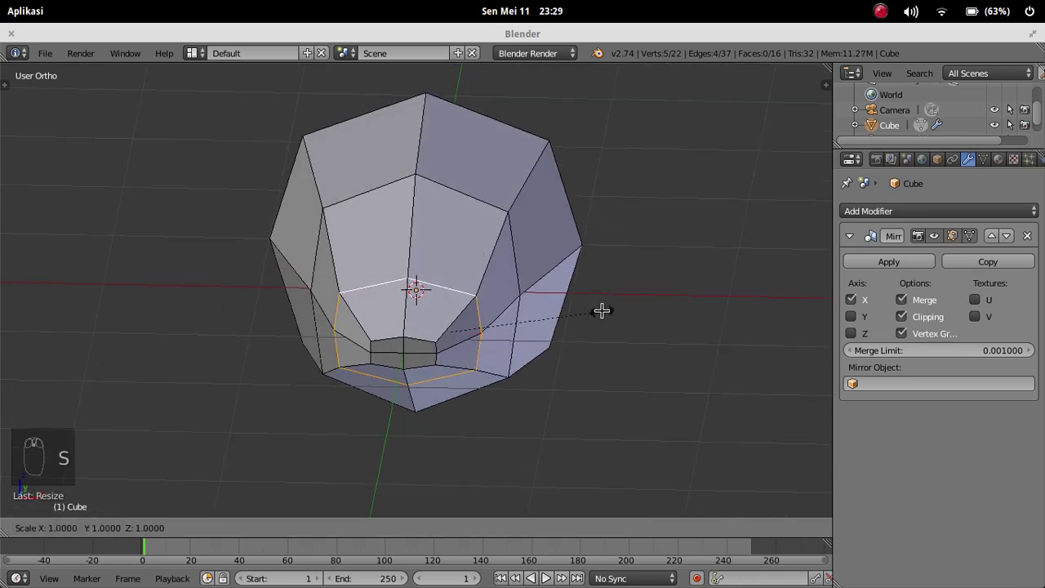
{"action": "left_click", "coordinate": [497, 305]}
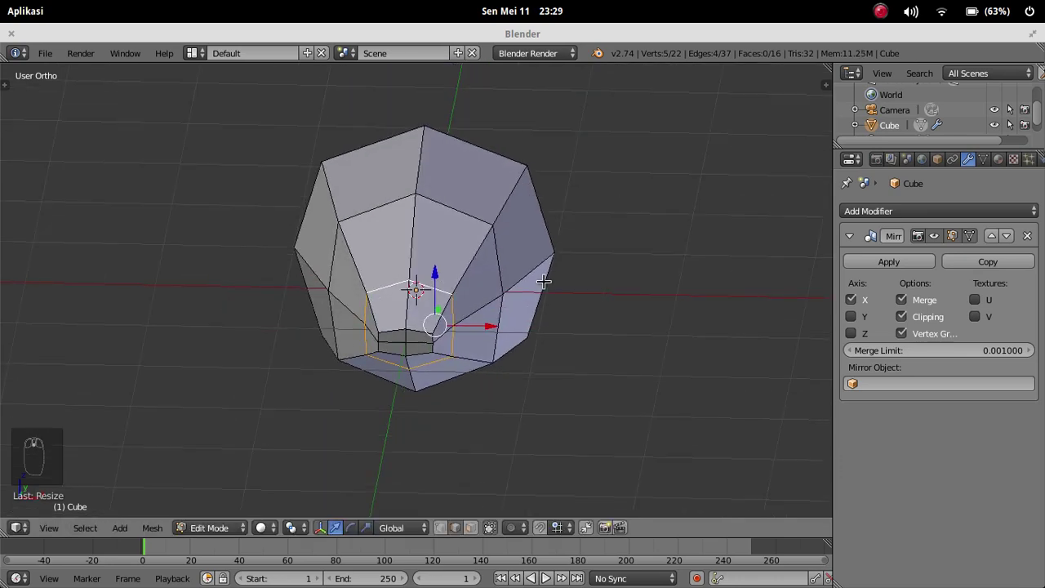
Step: Switch to face selection and select the upper and lower end faces on the wide rear of the half mesh
{"action": "key", "text": "Tab"}
{"action": "middle_click_drag", "start_coordinate": [562, 282], "coordinate": [494, 315]}
{"action": "key", "text": "Tab"}
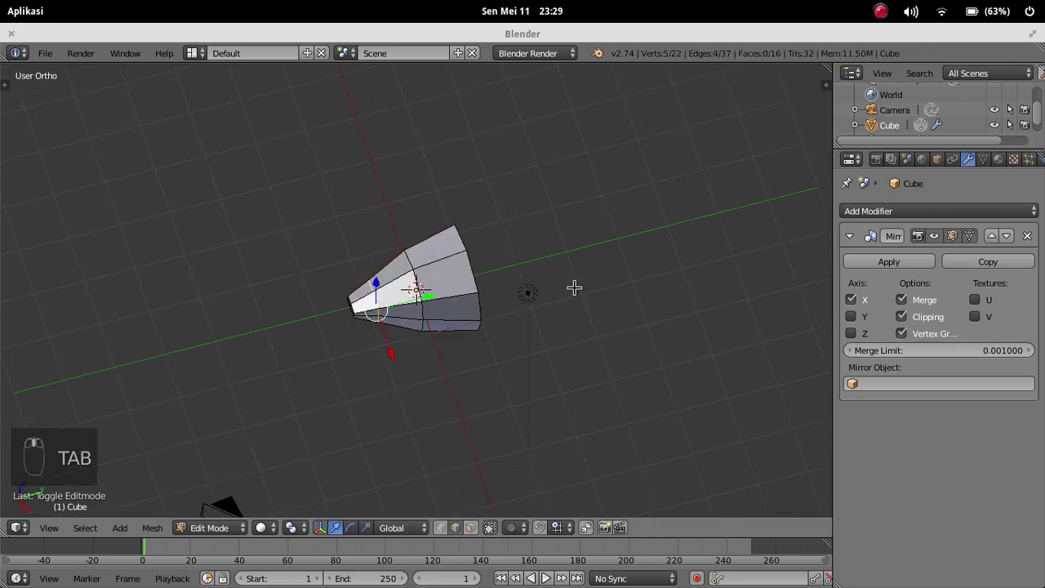
{"action": "middle_click_drag", "start_coordinate": [574, 288], "coordinate": [447, 581]}
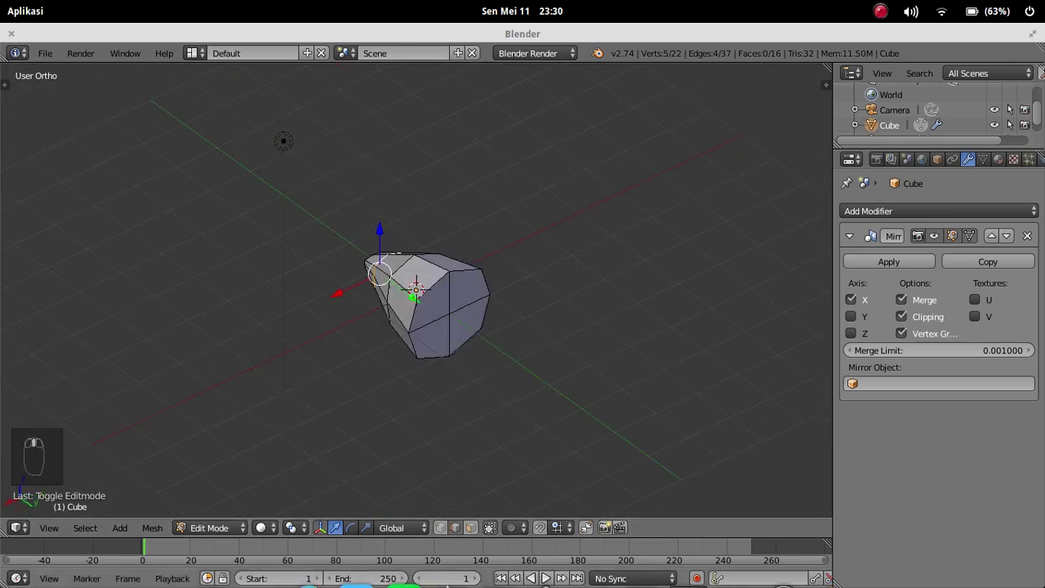
{"action": "left_click", "coordinate": [471, 529]}
{"action": "key", "text": "c"}
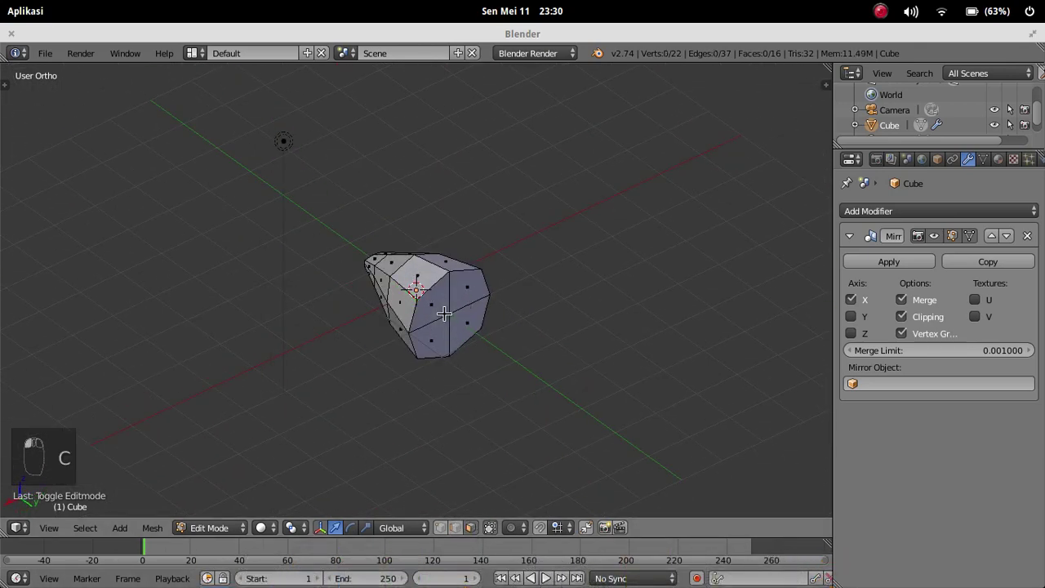
{"action": "scroll", "coordinate": [458, 318], "scroll_direction": "up", "scroll_amount": 3}
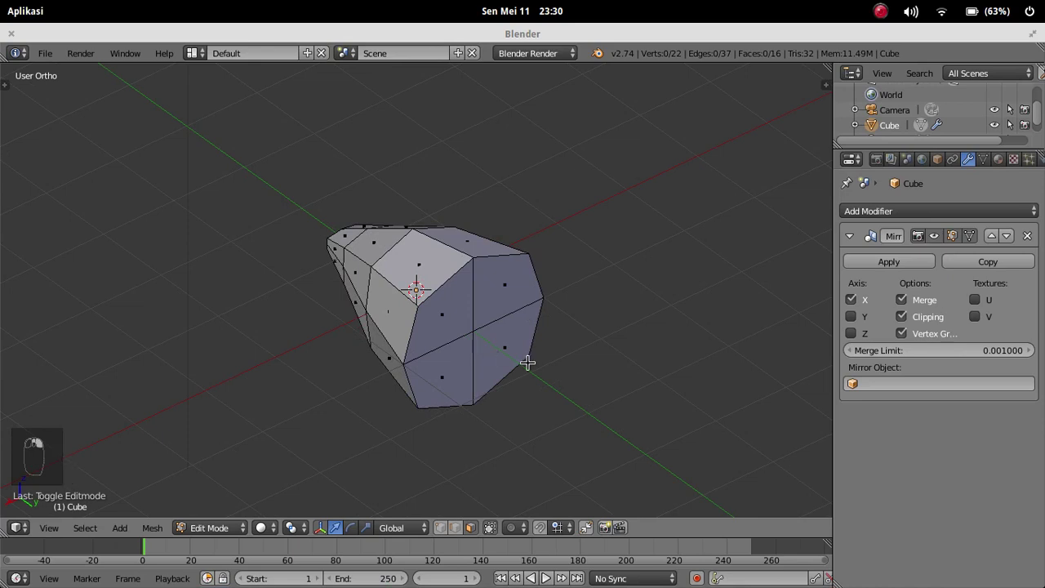
{"action": "middle_click_drag", "start_coordinate": [527, 356], "coordinate": [539, 331]}
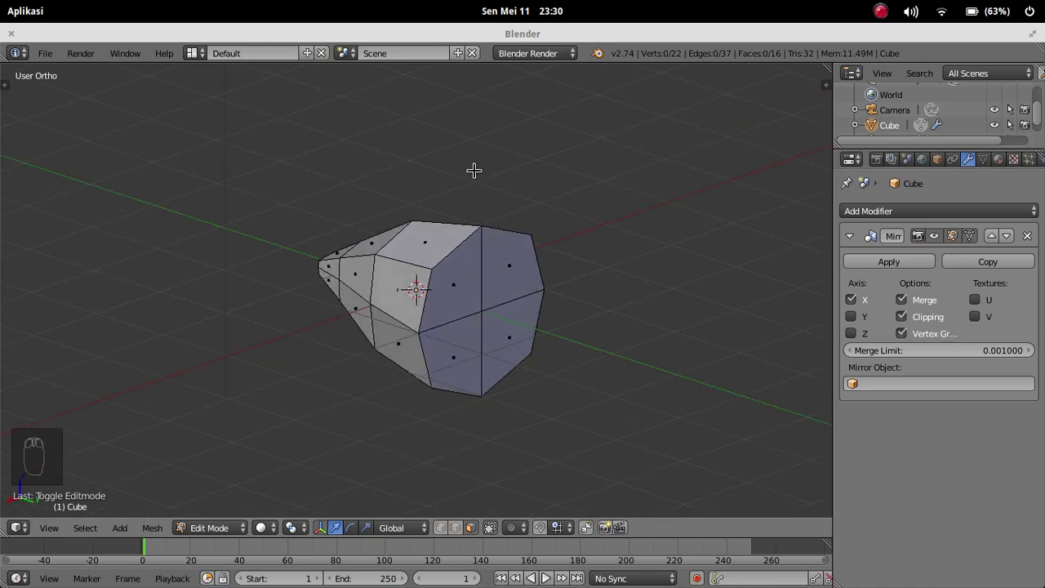
{"action": "key", "text": "b"}
{"action": "right_click", "coordinate": [427, 205]}
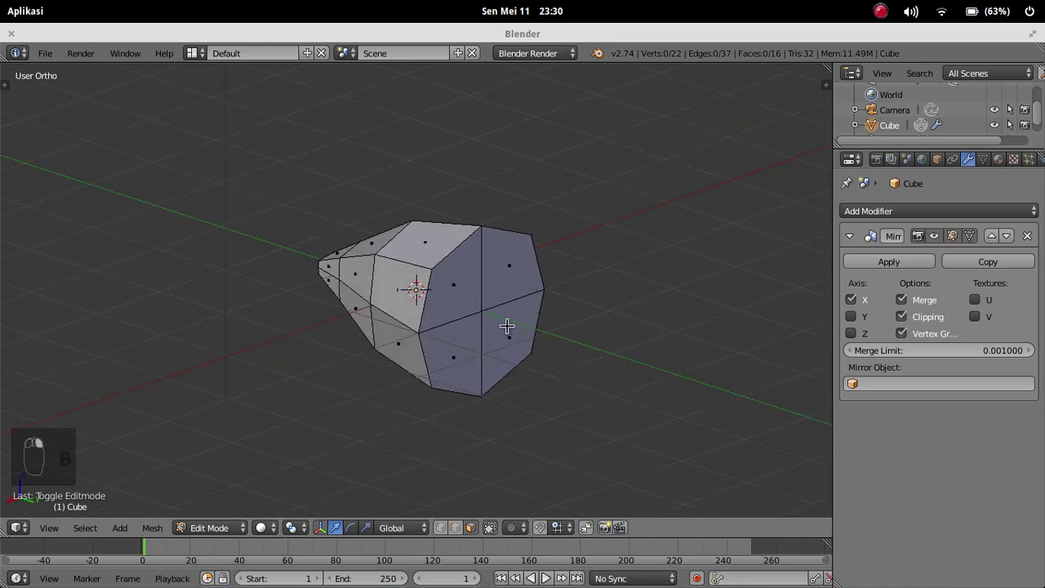
{"action": "key", "text": "c"}
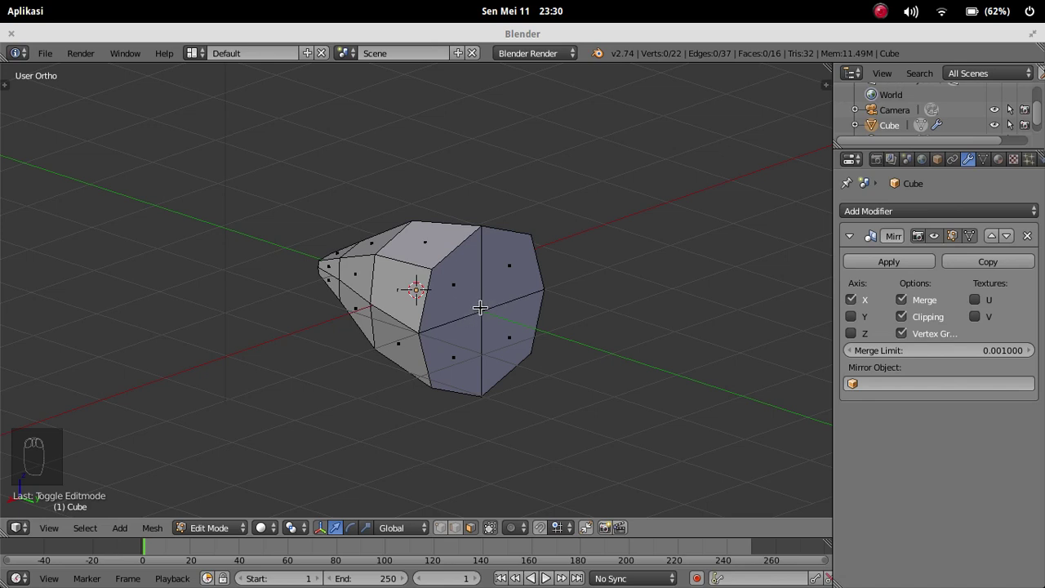
{"action": "right_click", "coordinate": [456, 291]}
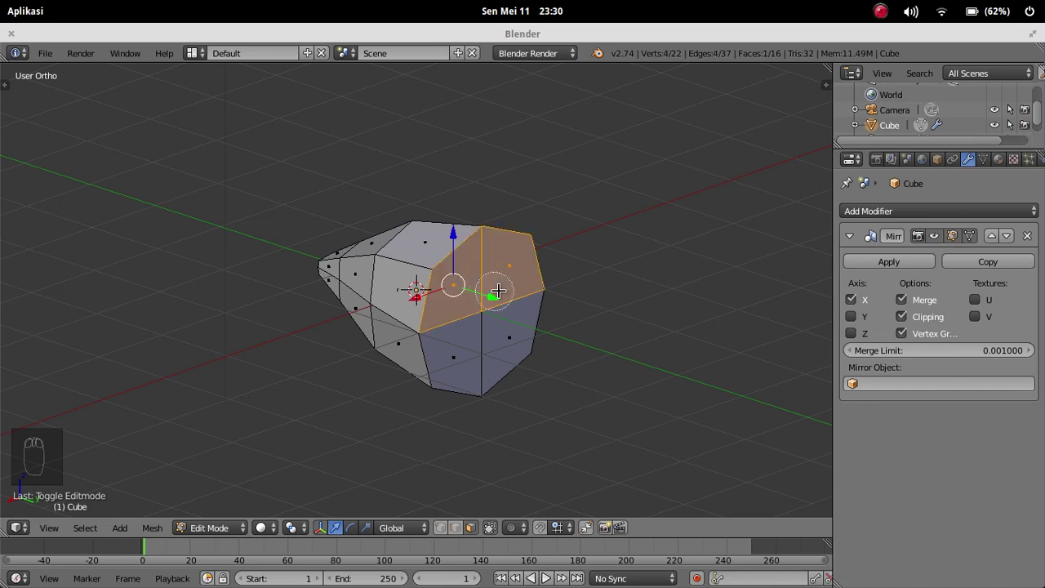
{"action": "right_click", "coordinate": [489, 346], "text": "shift"}
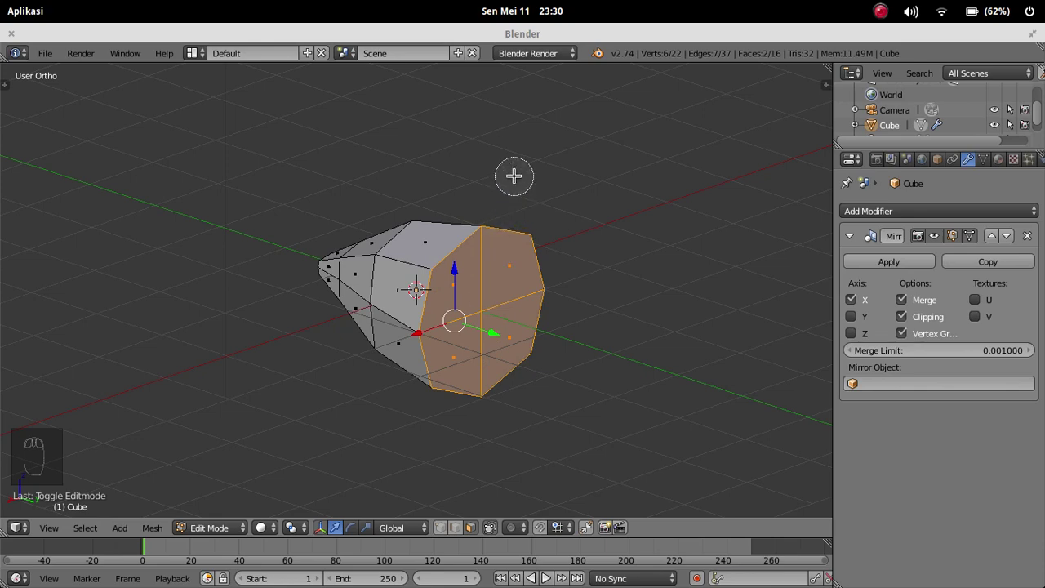
Step: Extrude the two selected rear end faces backward to lengthen the body by one long segment
{"action": "middle_click_drag", "start_coordinate": [486, 469], "coordinate": [576, 351]}
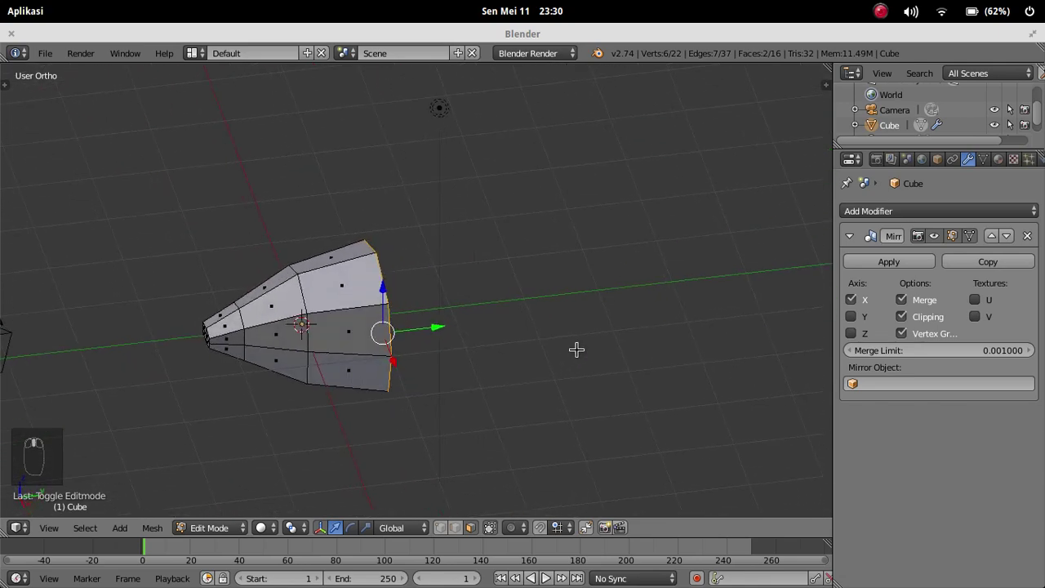
{"action": "key", "text": "e"}
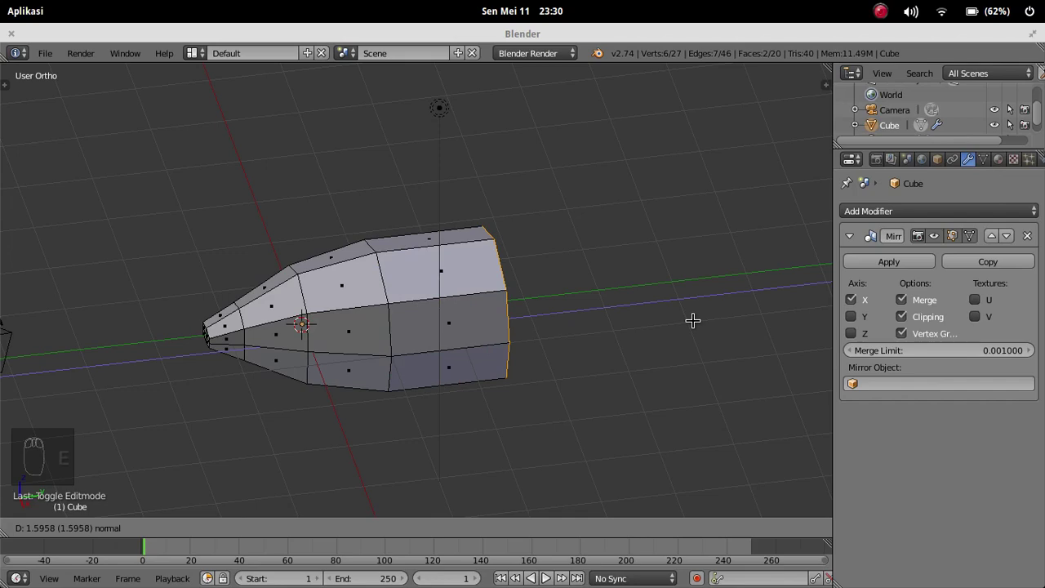
{"action": "left_click", "coordinate": [744, 307]}
{"action": "scroll", "coordinate": [744, 307], "scroll_direction": "down", "scroll_amount": 2}
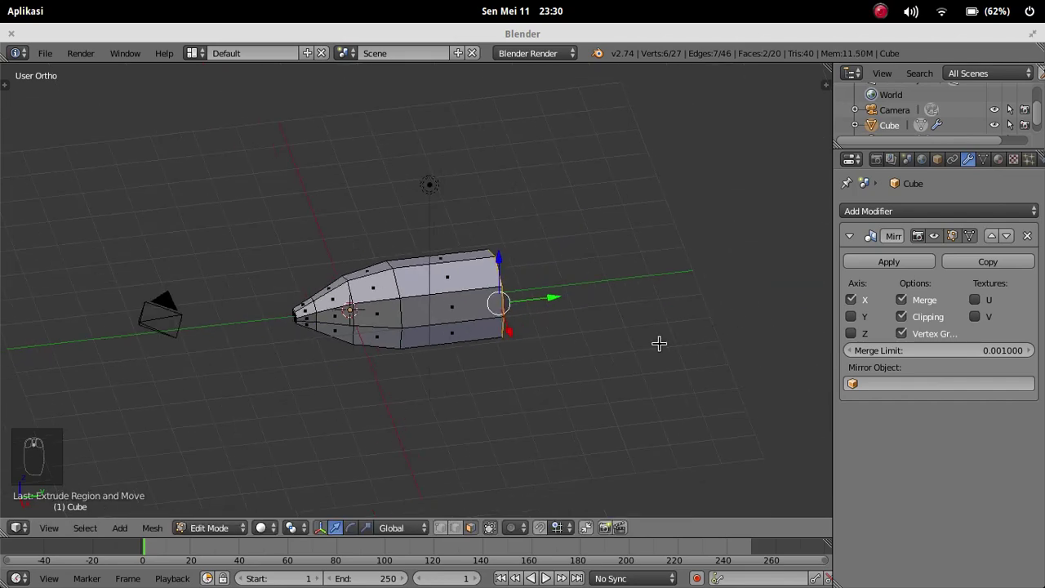
Step: Extrude a second rear segment of similar length and scale its end faces down to start the taper
{"action": "key", "text": "e"}
{"action": "left_click", "coordinate": [751, 299]}
{"action": "middle_click_drag", "start_coordinate": [751, 299], "coordinate": [721, 318]}
{"action": "key", "text": "s"}
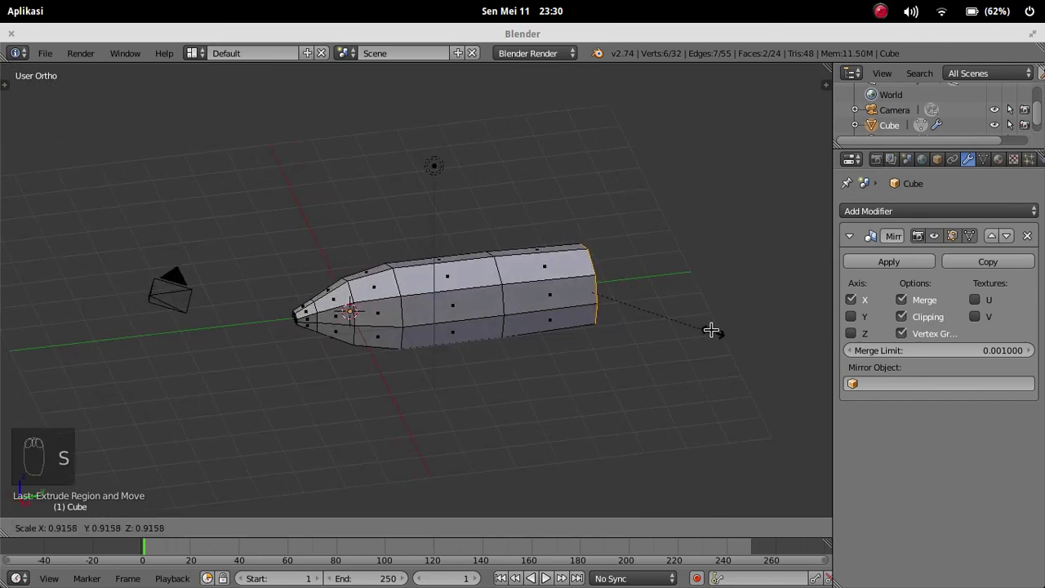
{"action": "left_click", "coordinate": [693, 324]}
Step: Extrude a third rear segment and scale its end faces down further to form a thin tail end
{"action": "mouse_move", "coordinate": [485, 303]}
{"action": "middle_mouse_down"}
{"action": "mouse_move", "coordinate": [459, 328]}
{"action": "mouse_move", "coordinate": [476, 312]}
{"action": "middle_mouse_up"}
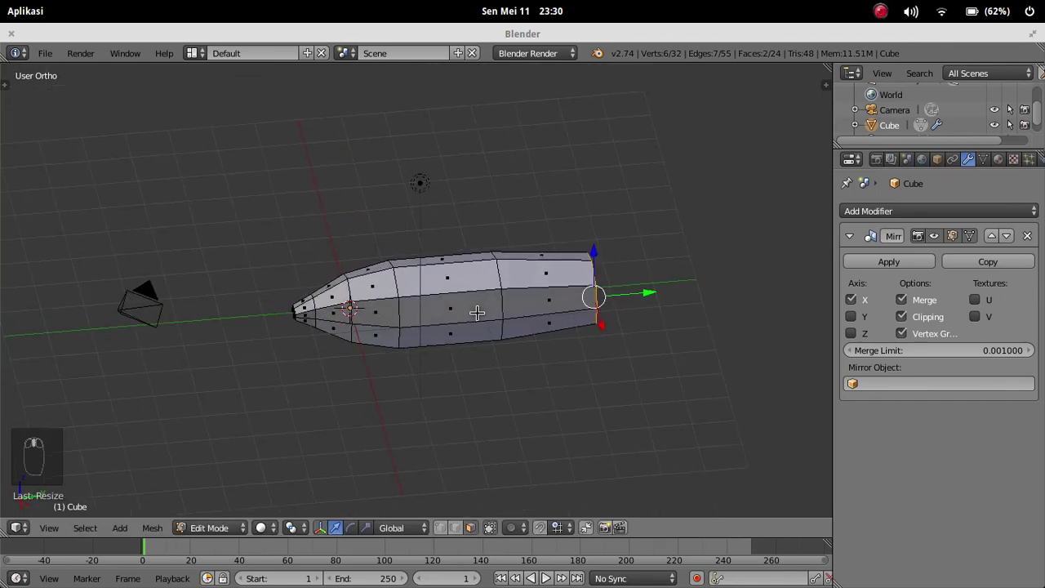
{"action": "key", "text": "e"}
{"action": "left_click", "coordinate": [729, 291]}
{"action": "key", "text": "s"}
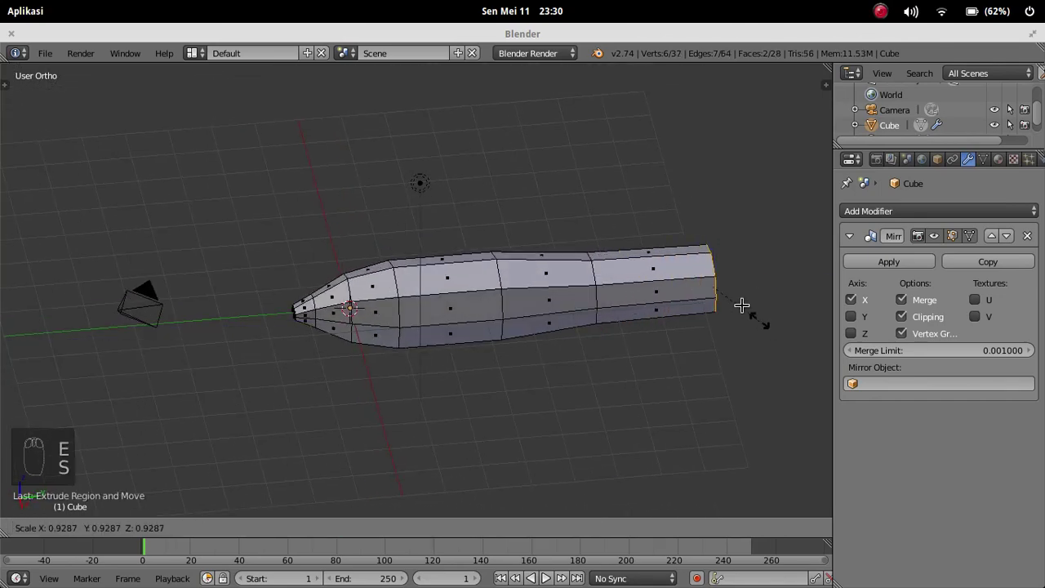
{"action": "left_click", "coordinate": [727, 298]}
Step: Scale the end faces of the tail along X to make the rear tip narrower
{"action": "middle_click_drag", "start_coordinate": [726, 298], "coordinate": [594, 320]}
{"action": "key", "text": "s"}
{"action": "key", "text": "x"}
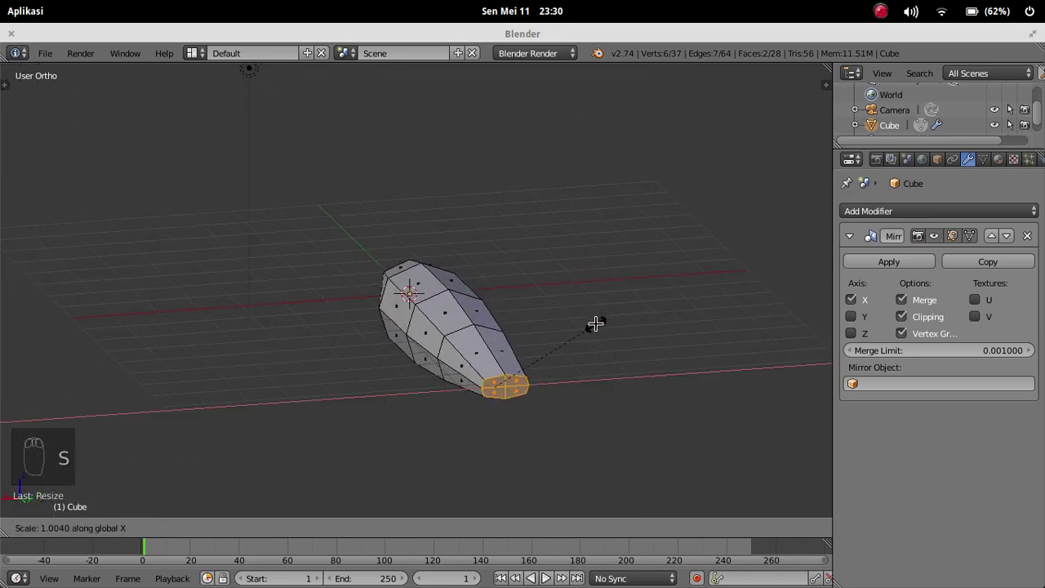
{"action": "left_click", "coordinate": [522, 352]}
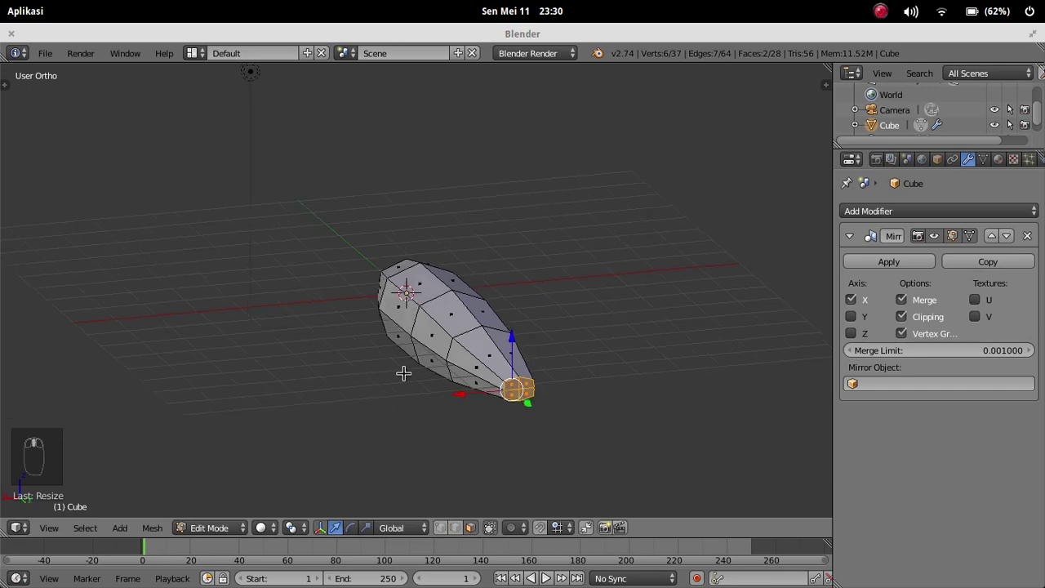
Step: Extrude the two adjoining side faces on the body's widest segment in place, without offsetting the new faces
{"action": "middle_click_drag", "start_coordinate": [401, 368], "coordinate": [584, 363]}
{"action": "scroll", "coordinate": [465, 351], "scroll_direction": "up", "scroll_amount": 3}
{"action": "right_click", "coordinate": [473, 363]}
{"action": "right_click", "coordinate": [476, 309], "text": "shift"}
{"action": "middle_click_drag", "start_coordinate": [452, 320], "coordinate": [252, 278]}
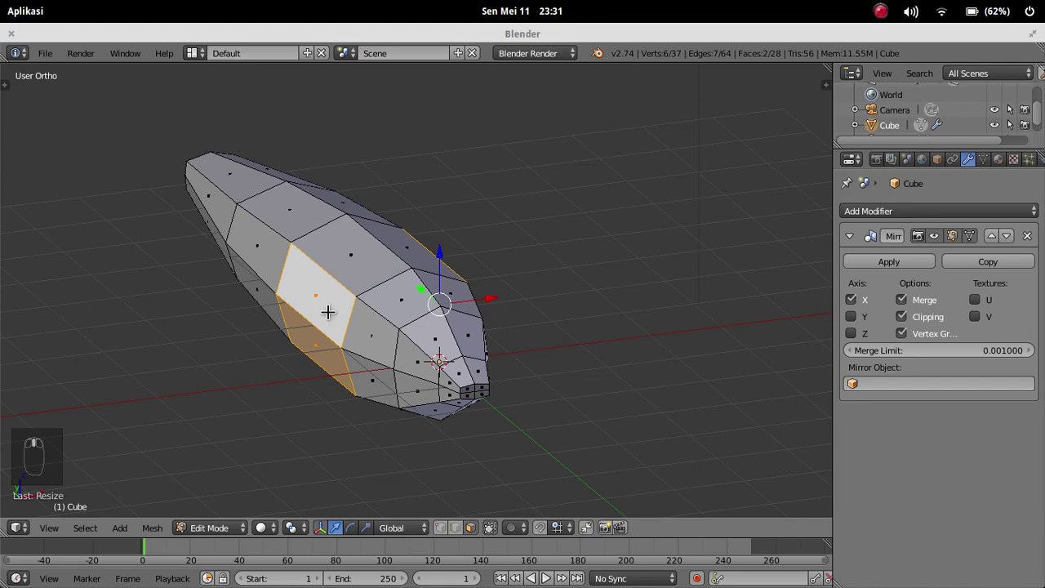
{"action": "middle_click_drag", "start_coordinate": [327, 312], "coordinate": [462, 248]}
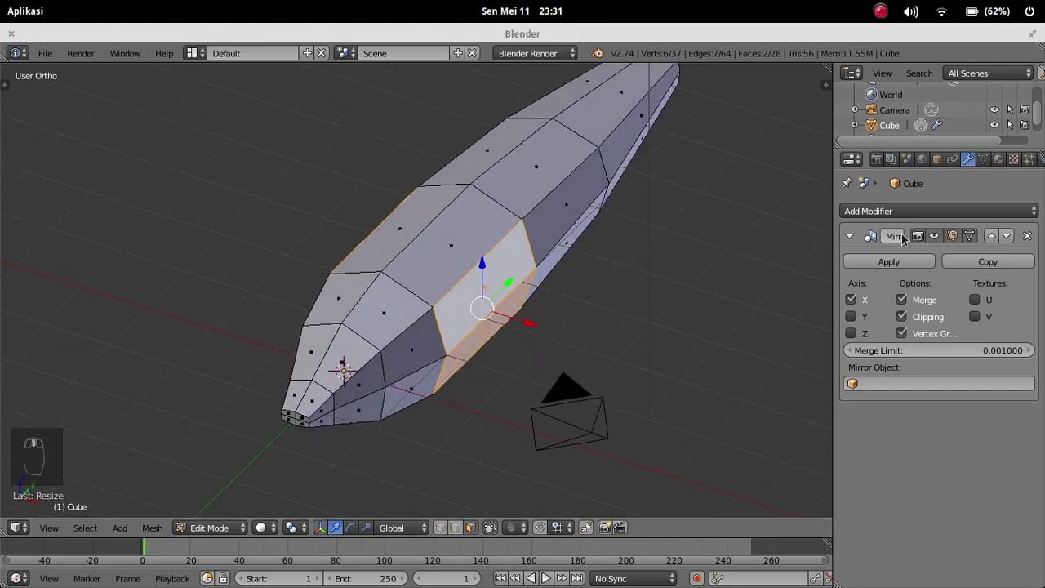
{"action": "middle_click_drag", "start_coordinate": [467, 391], "coordinate": [461, 350]}
{"action": "middle_click_drag", "start_coordinate": [515, 327], "coordinate": [516, 333]}
{"action": "key", "text": "e"}
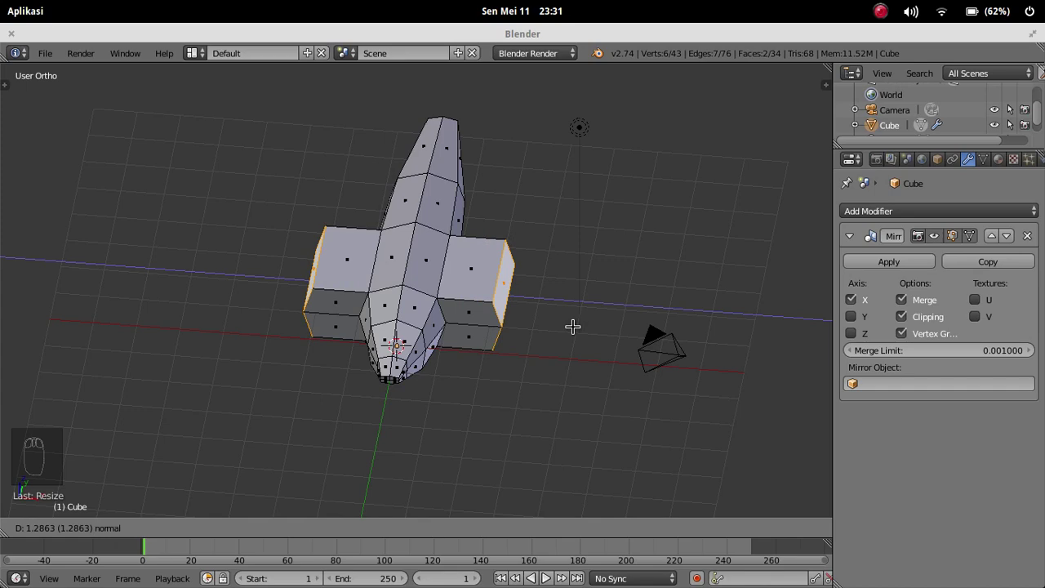
{"action": "right_click", "coordinate": [563, 331]}
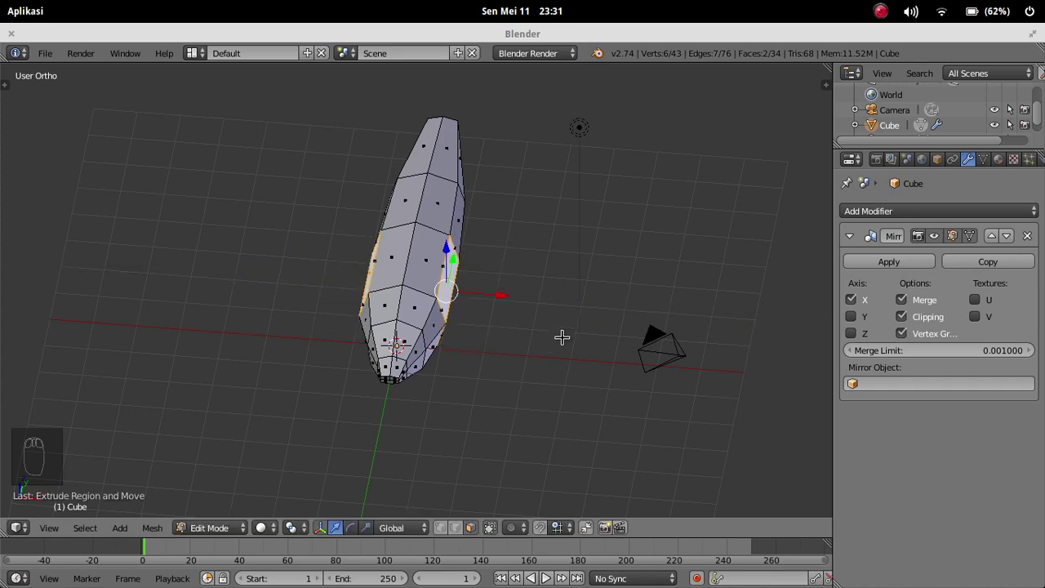
Step: Scale the extruded side faces along Z to about 0.65
{"action": "middle_click_drag", "start_coordinate": [562, 336], "coordinate": [519, 305]}
{"action": "scroll", "coordinate": [499, 341], "scroll_direction": "up", "scroll_amount": 7}
{"action": "scroll", "coordinate": [518, 359], "scroll_direction": "down", "scroll_amount": 1}
{"action": "middle_click_drag", "start_coordinate": [517, 359], "coordinate": [538, 332]}
{"action": "key", "text": "g"}
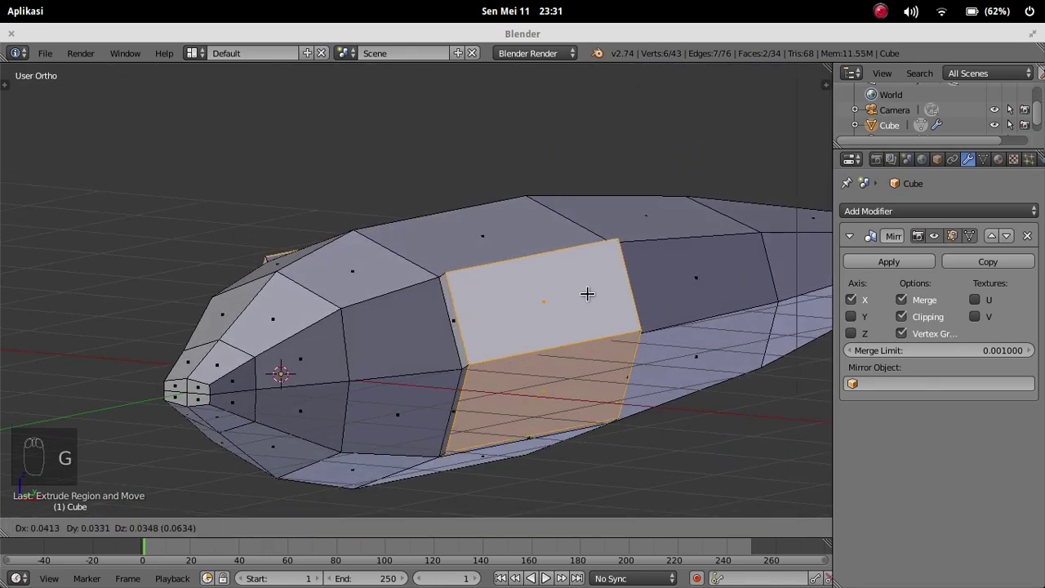
{"action": "right_click", "coordinate": [645, 324]}
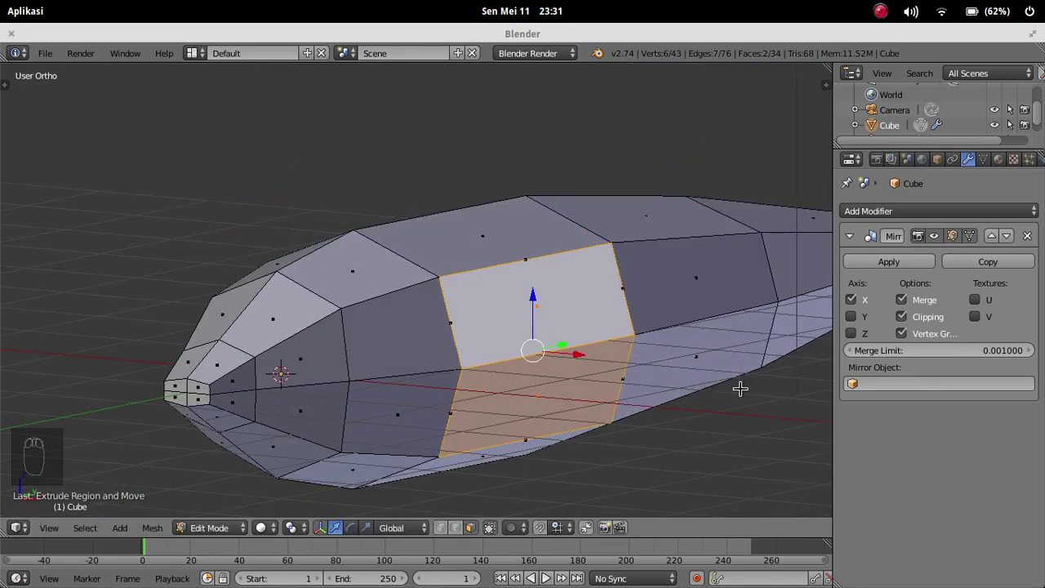
{"action": "key", "text": "s"}
{"action": "key", "text": "z"}
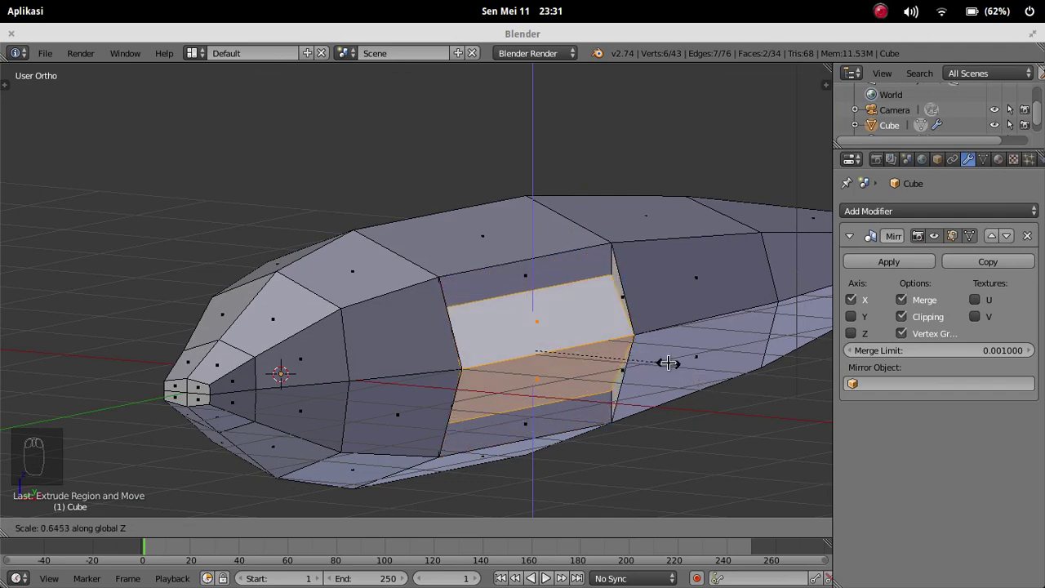
{"action": "left_click", "coordinate": [670, 364]}
Step: Move the extruded side faces slightly outward along X and scale them down a little
{"action": "middle_click_drag", "start_coordinate": [669, 364], "coordinate": [651, 376]}
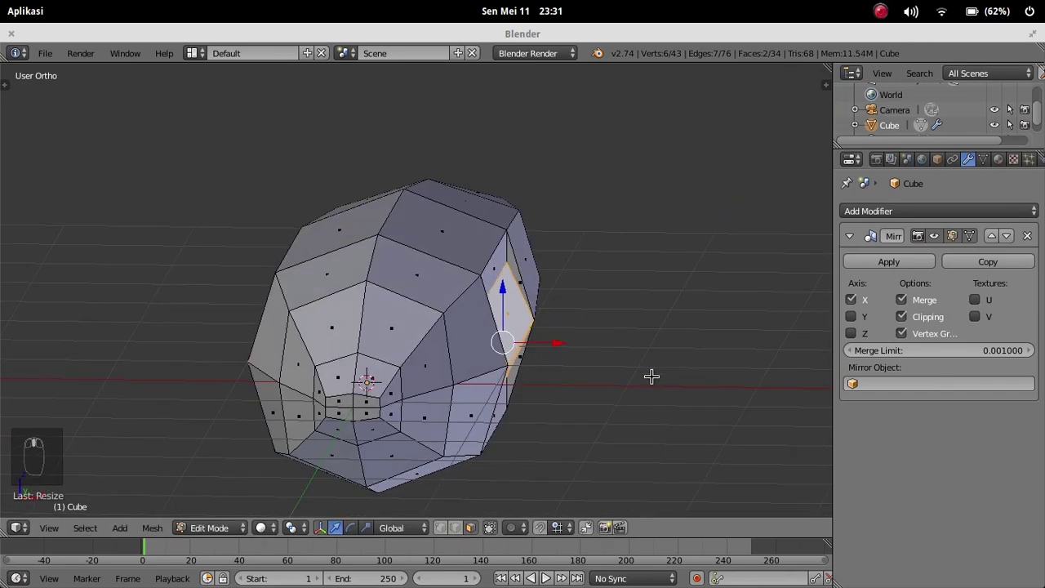
{"action": "key", "text": "g"}
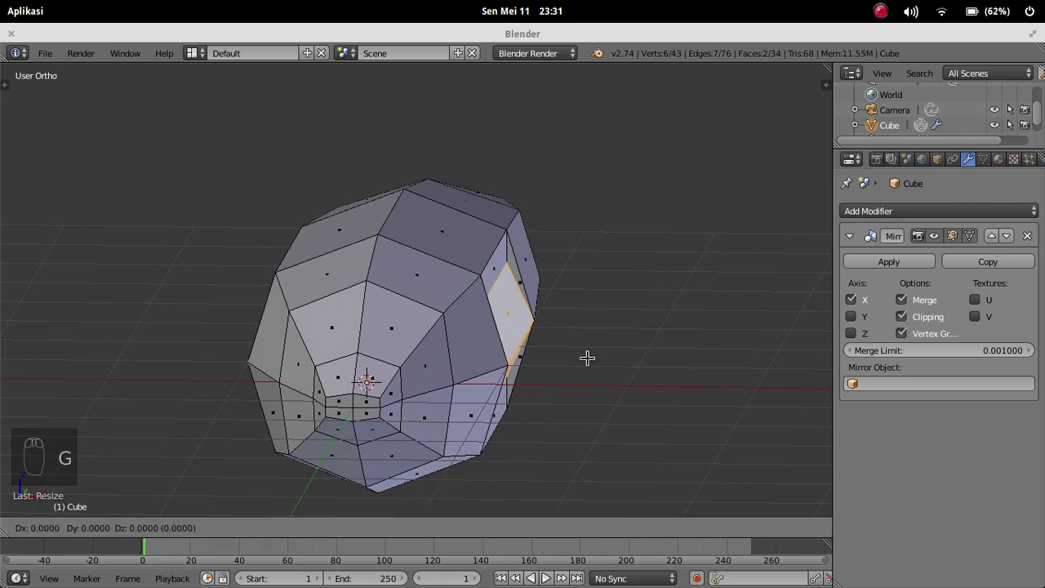
{"action": "key", "text": "x"}
{"action": "left_click", "coordinate": [599, 357]}
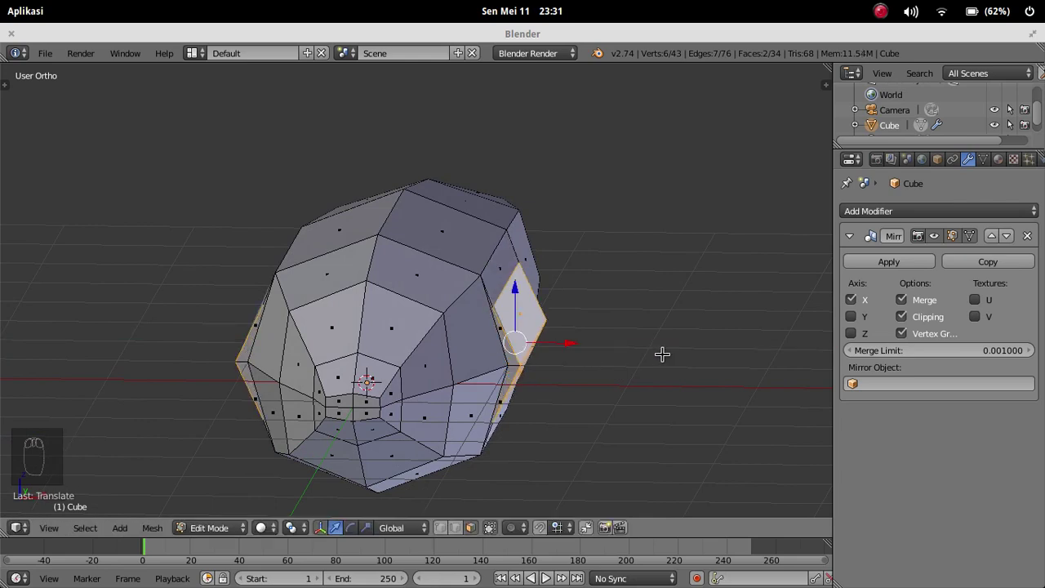
{"action": "key", "text": "s"}
{"action": "left_click", "coordinate": [622, 375]}
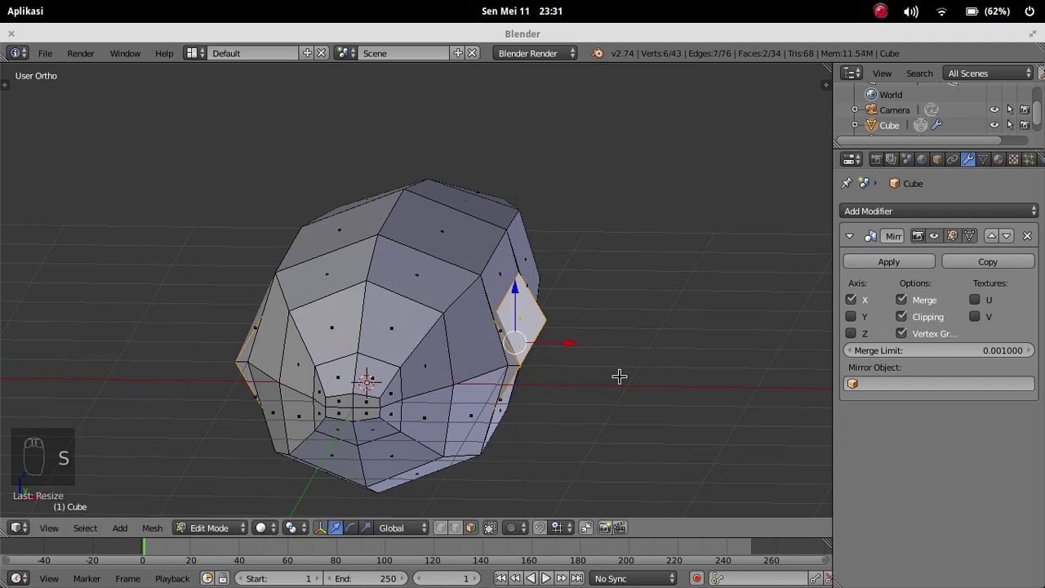
Step: Scale the side faces along Y to shorten them at the front and rear
{"action": "middle_click_drag", "start_coordinate": [587, 378], "coordinate": [494, 382]}
{"action": "key", "text": "s"}
{"action": "key", "text": "y"}
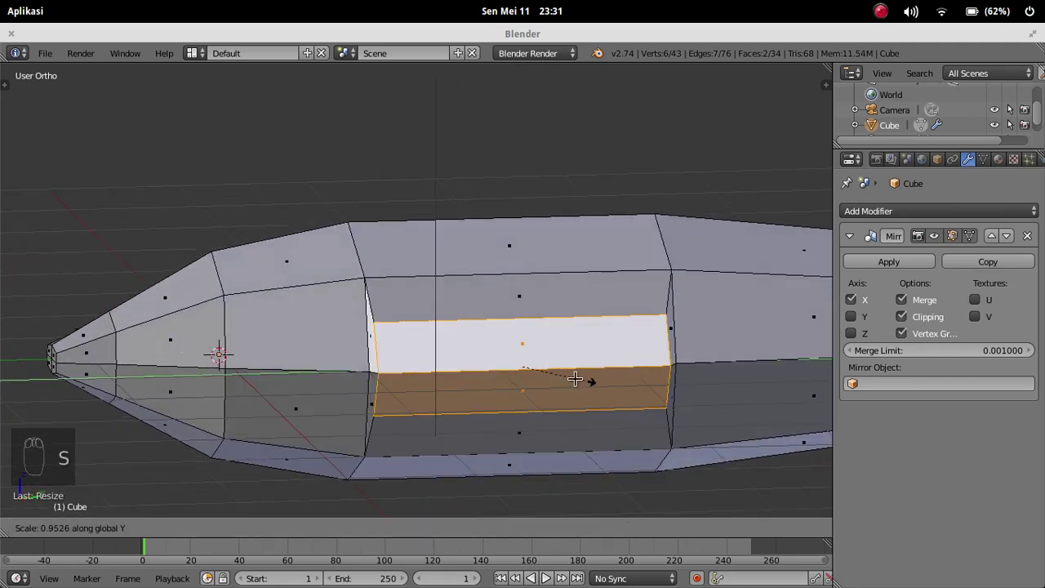
{"action": "left_click", "coordinate": [578, 374]}
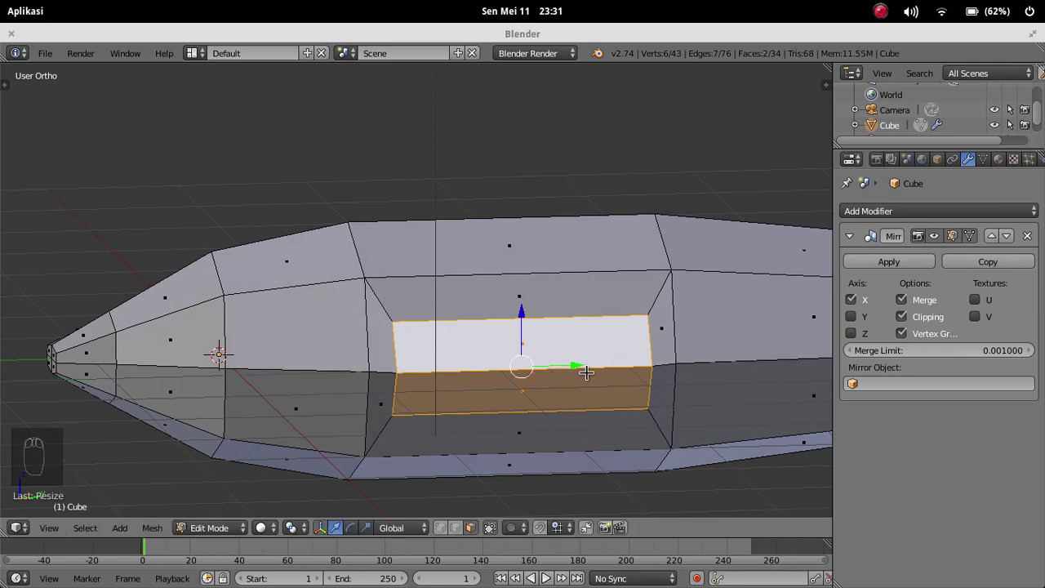
Step: Pull the side faces farther outward along X to form a raised wing root
{"action": "scroll", "coordinate": [581, 374], "scroll_direction": "down", "scroll_amount": 3}
{"action": "middle_click_drag", "start_coordinate": [517, 389], "coordinate": [602, 396]}
{"action": "scroll", "coordinate": [602, 397], "scroll_direction": "up", "scroll_amount": 3}
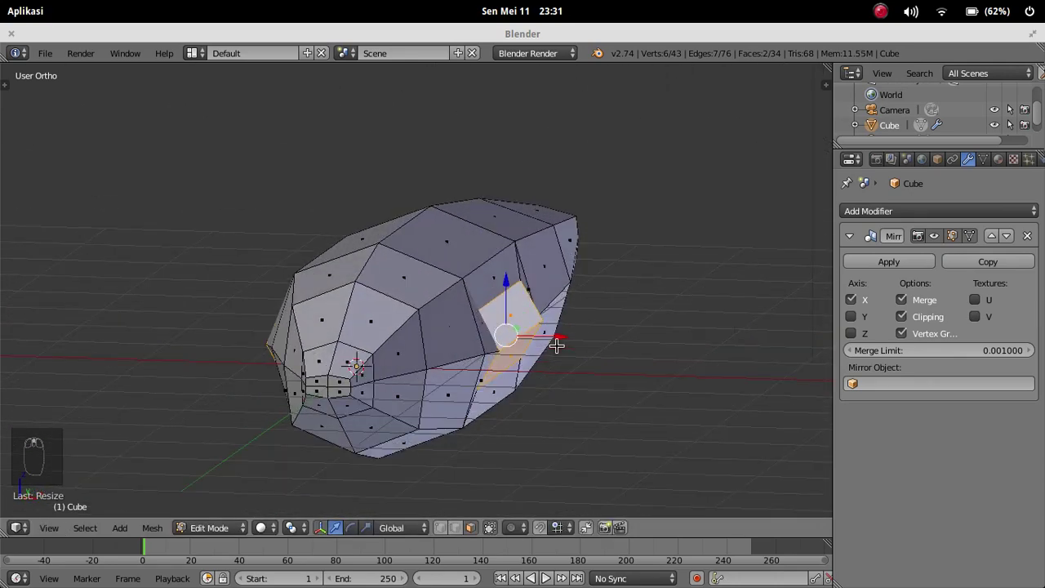
{"action": "left_click_drag", "start_coordinate": [576, 346], "coordinate": [584, 320]}
Step: Extrude the wing root faces straight outward to form a long pair of wings
{"action": "scroll", "coordinate": [482, 355], "scroll_direction": "down", "scroll_amount": 3}
{"action": "middle_click_drag", "start_coordinate": [482, 354], "coordinate": [498, 379]}
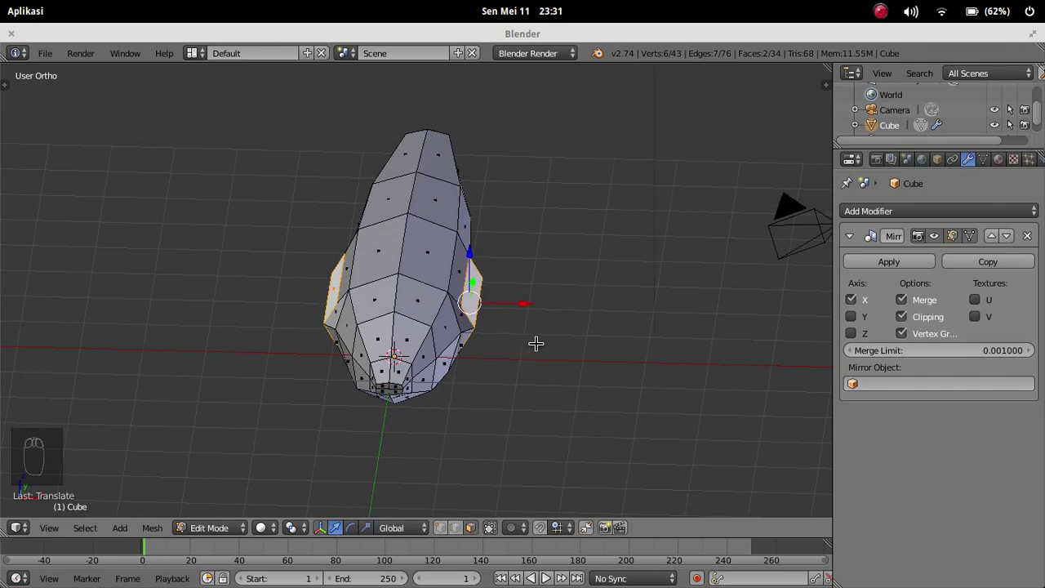
{"action": "key", "text": "e"}
{"action": "left_click", "coordinate": [661, 337]}
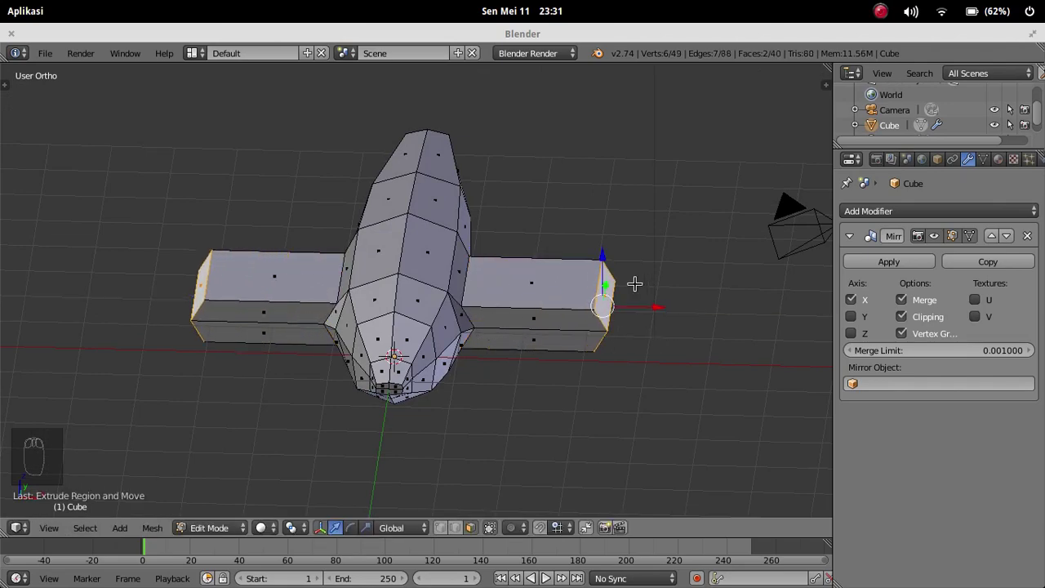
Step: Select the wing's rear middle edge and move it backward along Y to sharpen the trailing edge
{"action": "middle_click_drag", "start_coordinate": [635, 283], "coordinate": [415, 249]}
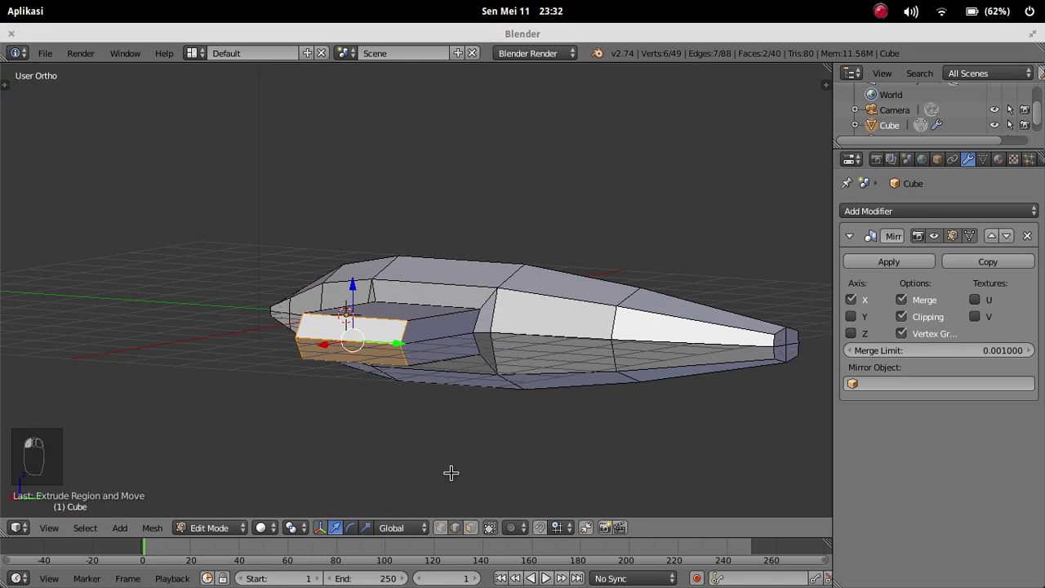
{"action": "scroll", "coordinate": [424, 401], "scroll_direction": "up", "scroll_amount": 3}
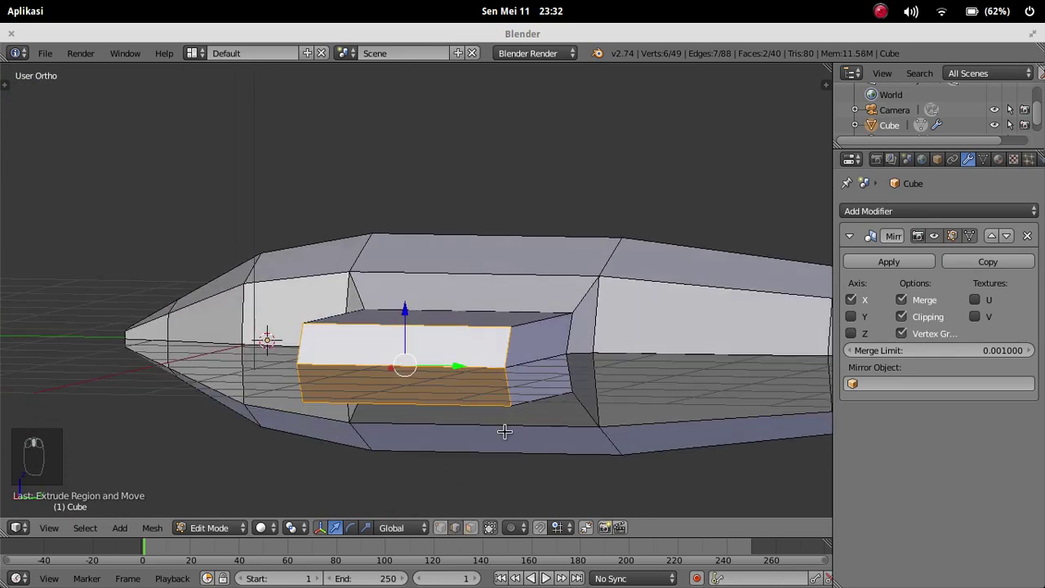
{"action": "right_click", "coordinate": [543, 364]}
{"action": "middle_click_drag", "start_coordinate": [543, 364], "coordinate": [535, 399]}
{"action": "left_click_drag", "start_coordinate": [607, 370], "coordinate": [641, 365]}
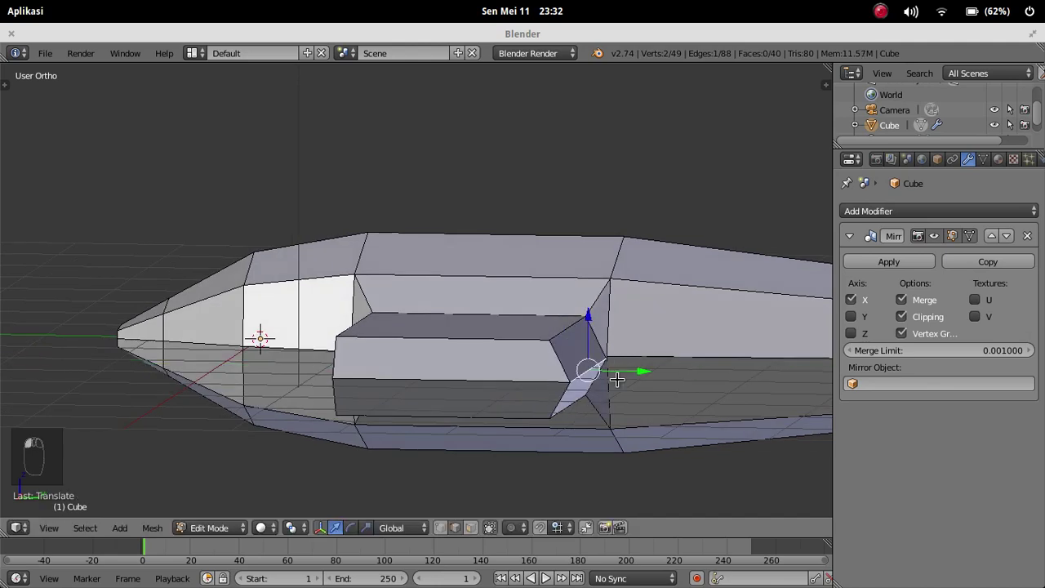
Step: Move the wing's front middle edge forward along Y to sharpen the leading edge
{"action": "middle_click_drag", "start_coordinate": [580, 422], "coordinate": [604, 413]}
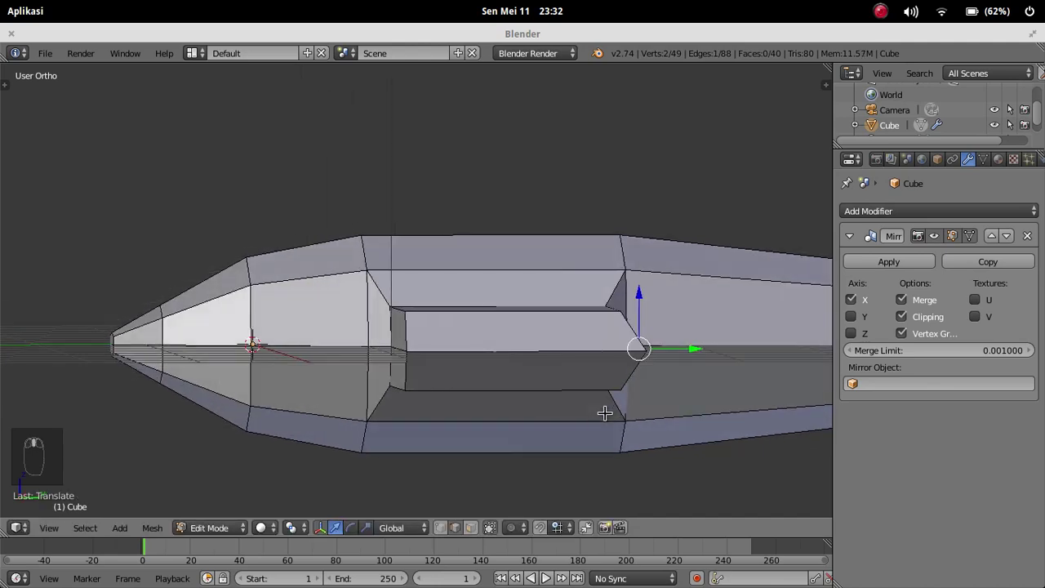
{"action": "right_click", "coordinate": [397, 348]}
{"action": "key", "text": "g"}
{"action": "key", "text": "y"}
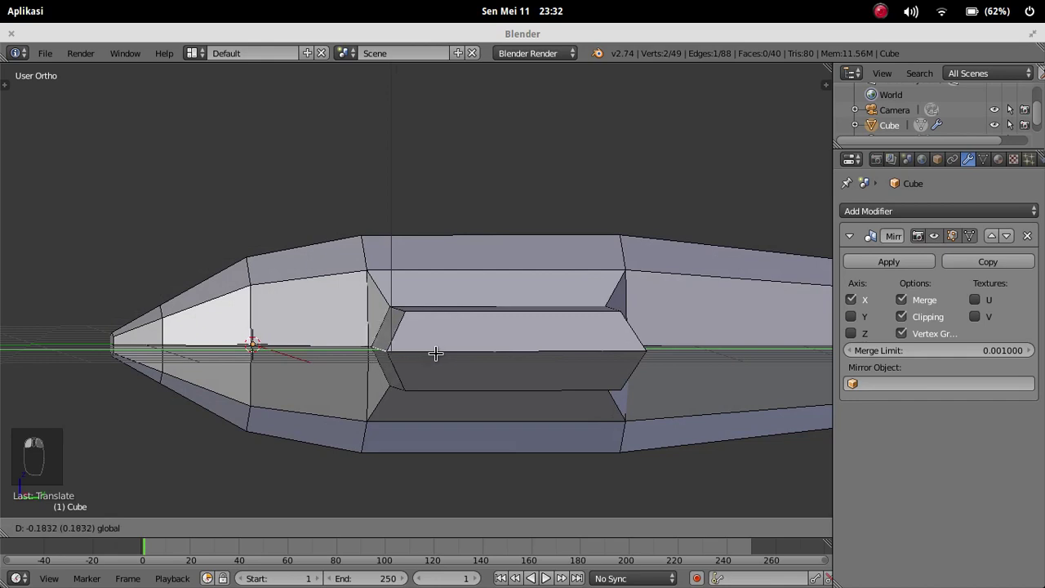
{"action": "left_click", "coordinate": [433, 350]}
Step: Raise the wing's front lower edge along Z to thin the underside near the leading edge
{"action": "middle_click_drag", "start_coordinate": [434, 350], "coordinate": [382, 335]}
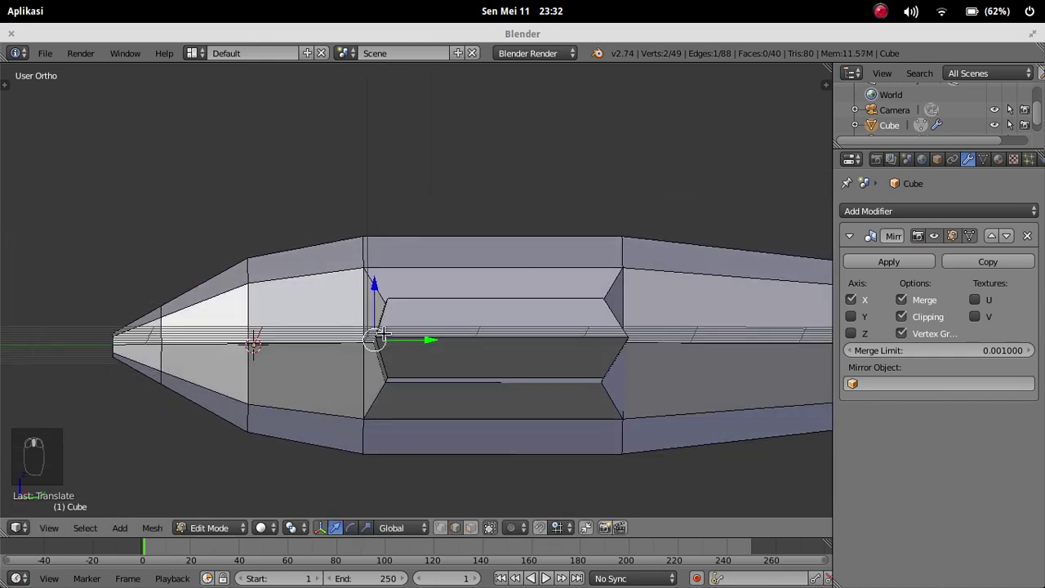
{"action": "right_click", "coordinate": [391, 373]}
{"action": "middle_click_drag", "start_coordinate": [387, 379], "coordinate": [457, 377]}
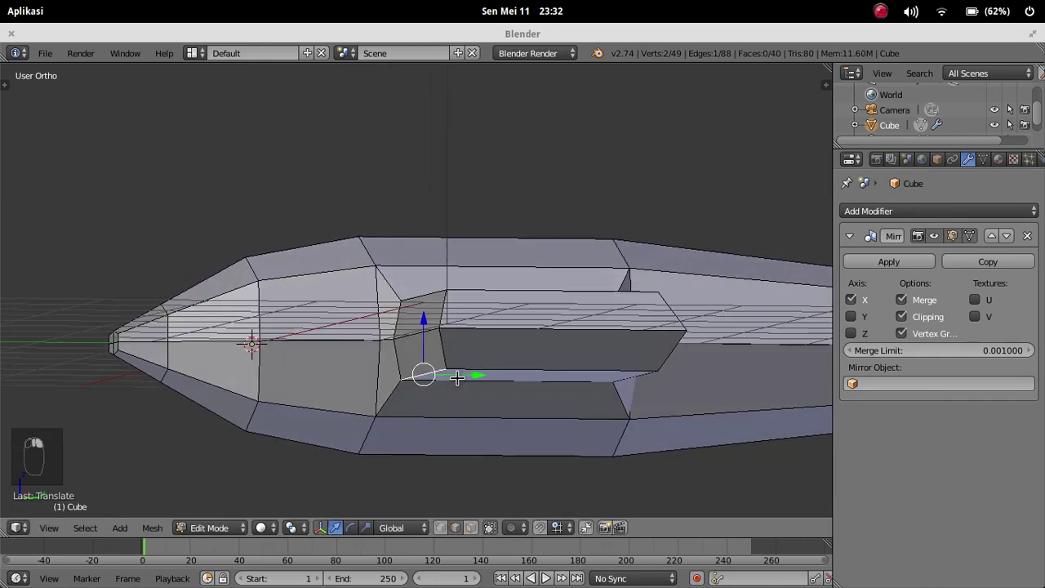
{"action": "key", "text": "g"}
{"action": "key", "text": "z"}
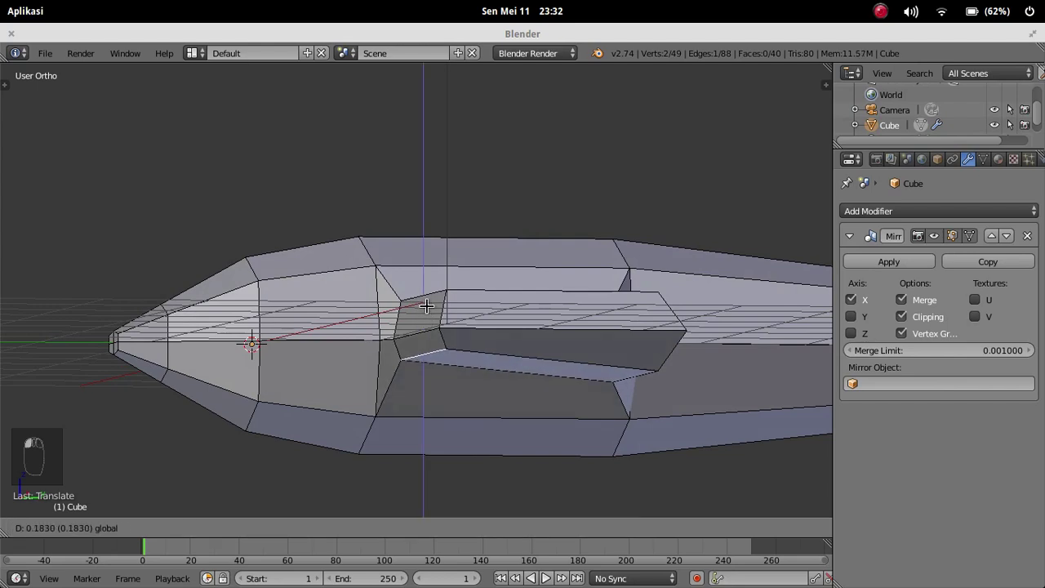
{"action": "left_click", "coordinate": [427, 312]}
Step: Lower the wing's rear upper edge along Z and shift it slightly forward along Y
{"action": "middle_click_drag", "start_coordinate": [427, 313], "coordinate": [506, 345]}
{"action": "right_click", "coordinate": [505, 306]}
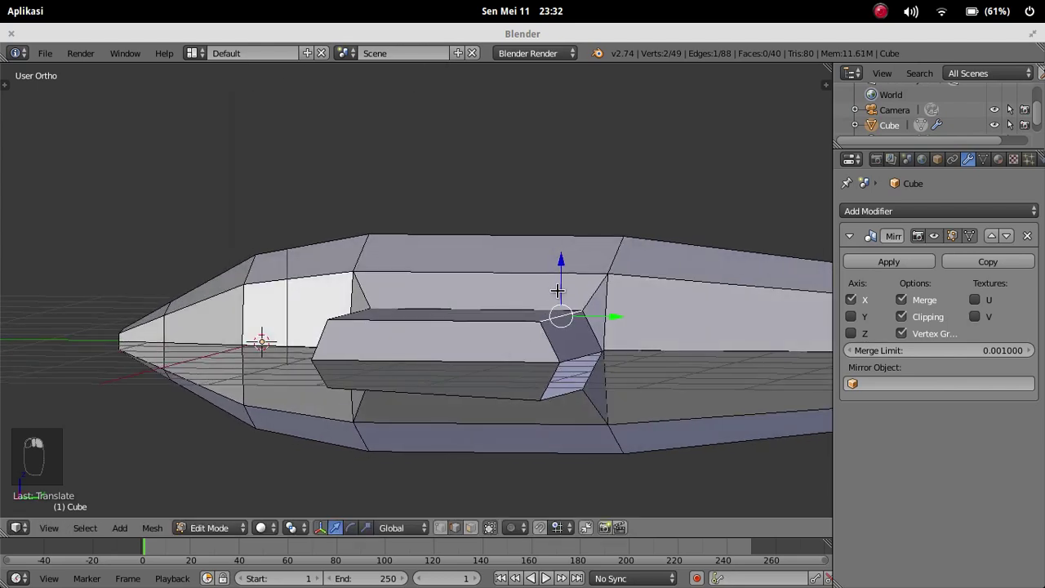
{"action": "left_click_drag", "start_coordinate": [560, 274], "coordinate": [571, 304]}
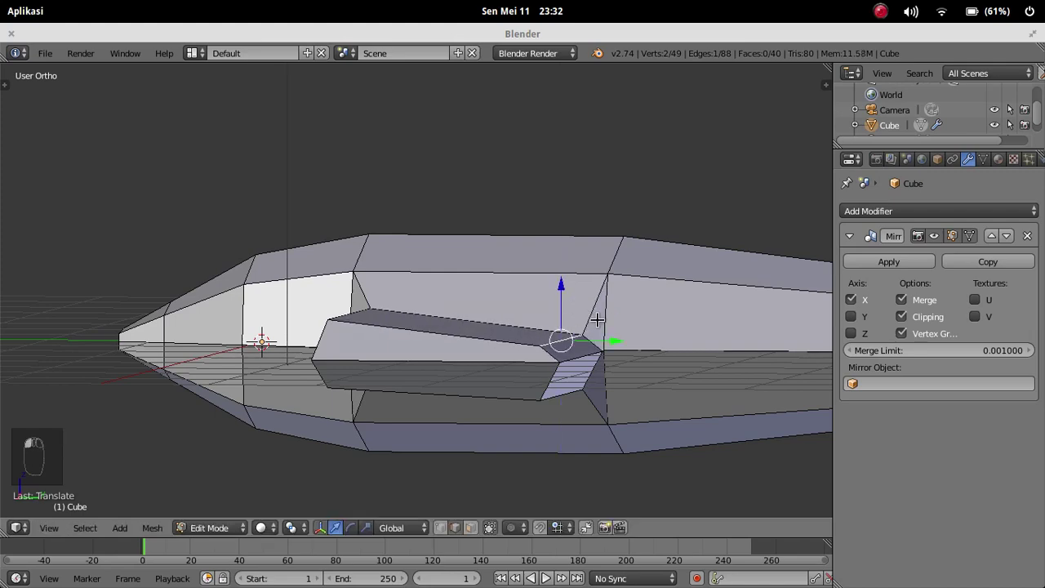
{"action": "left_click_drag", "start_coordinate": [616, 342], "coordinate": [600, 342]}
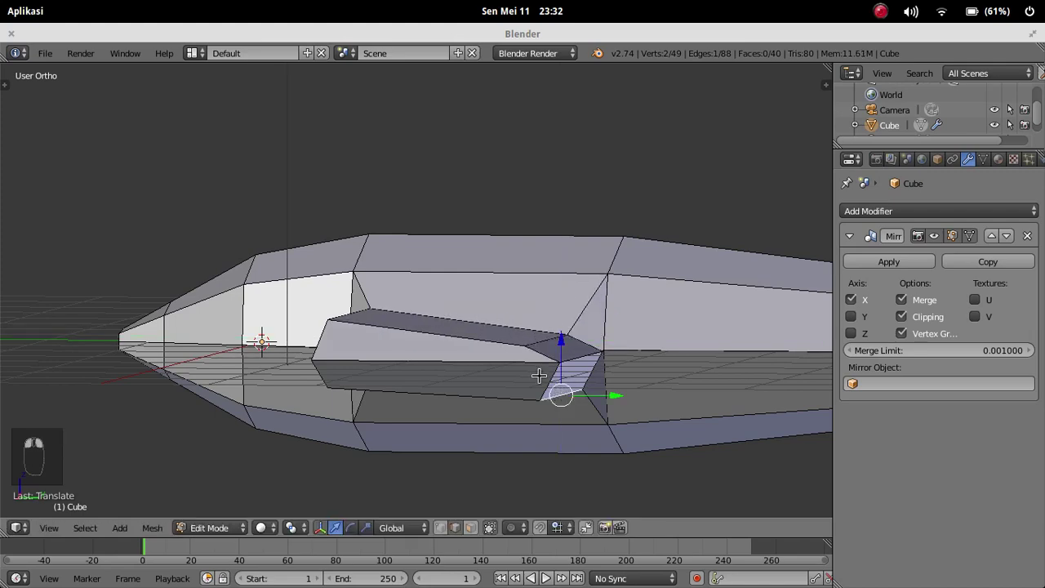
Step: Shift the wing's rear lower edge slightly forward along Y and raise it along Z
{"action": "middle_click_drag", "start_coordinate": [538, 375], "coordinate": [493, 311]}
{"action": "left_click_drag", "start_coordinate": [606, 322], "coordinate": [602, 320]}
{"action": "middle_click_drag", "start_coordinate": [602, 321], "coordinate": [554, 324]}
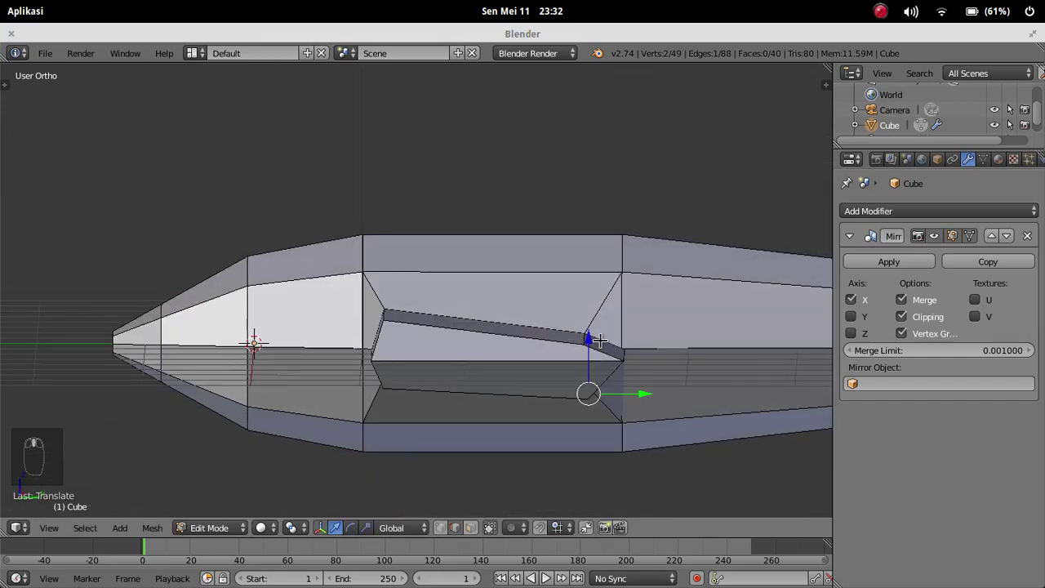
{"action": "left_click_drag", "start_coordinate": [600, 339], "coordinate": [590, 307]}
Step: Select both faces at the wing's outer end and, in top view, move them rearward about 0.67 along Y
{"action": "middle_click_drag", "start_coordinate": [345, 285], "coordinate": [302, 428]}
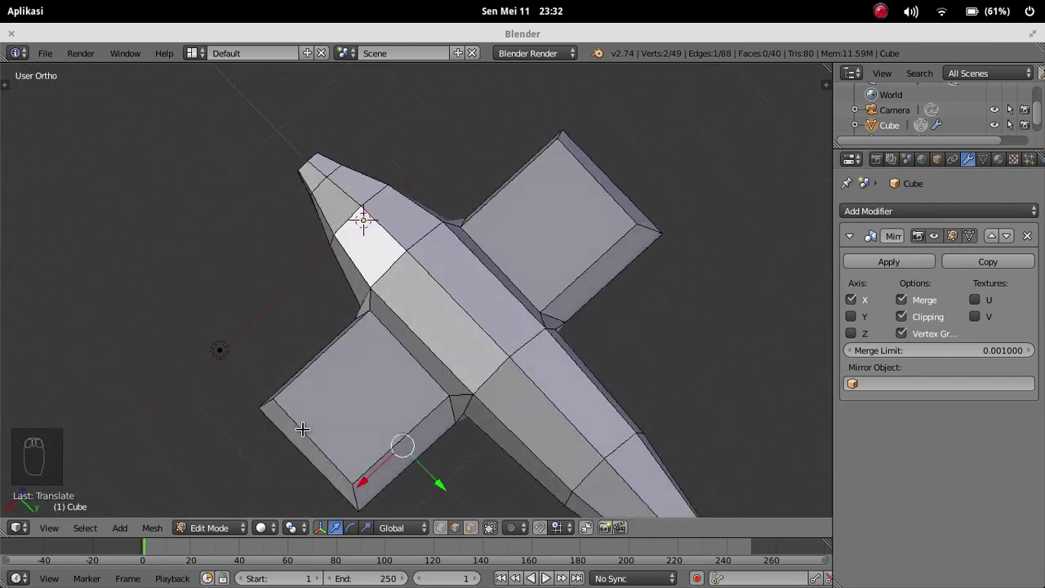
{"action": "left_click", "coordinate": [471, 527]}
{"action": "middle_click_drag", "start_coordinate": [425, 392], "coordinate": [417, 366]}
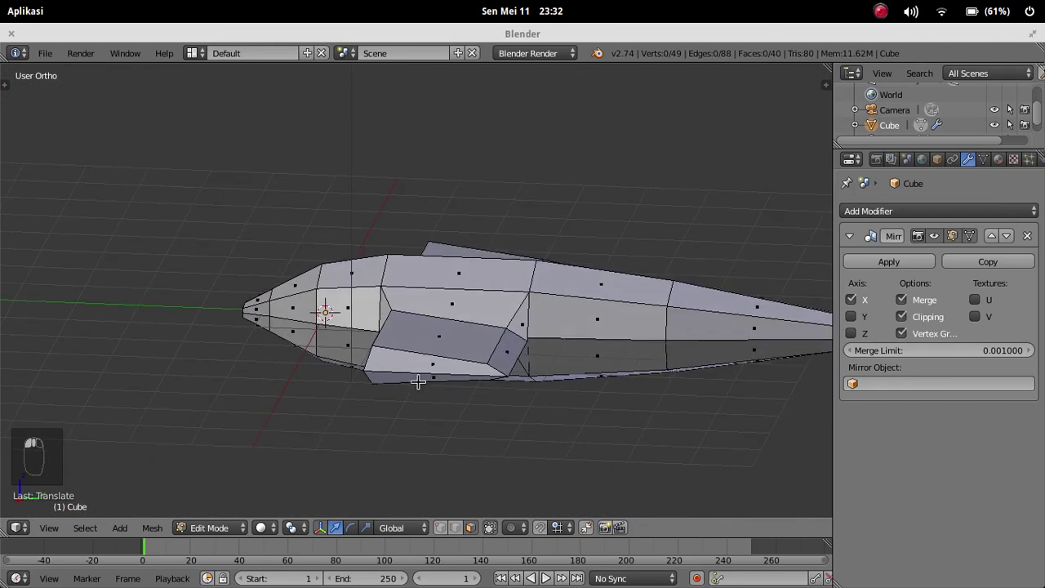
{"action": "right_click", "coordinate": [417, 366]}
{"action": "right_click", "coordinate": [416, 380], "text": "shift"}
{"action": "middle_click_drag", "start_coordinate": [465, 291], "coordinate": [315, 408]}
{"action": "scroll", "coordinate": [318, 330], "scroll_direction": "down", "scroll_amount": 2}
{"action": "scroll", "coordinate": [318, 330], "scroll_direction": "down", "scroll_amount": 1}
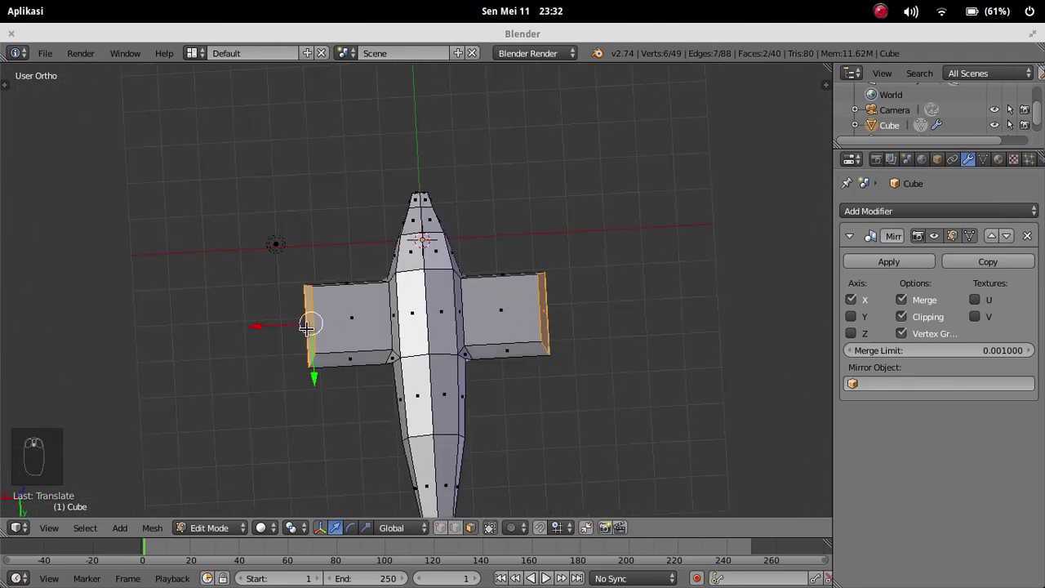
{"action": "middle_click_drag", "start_coordinate": [307, 325], "coordinate": [369, 319]}
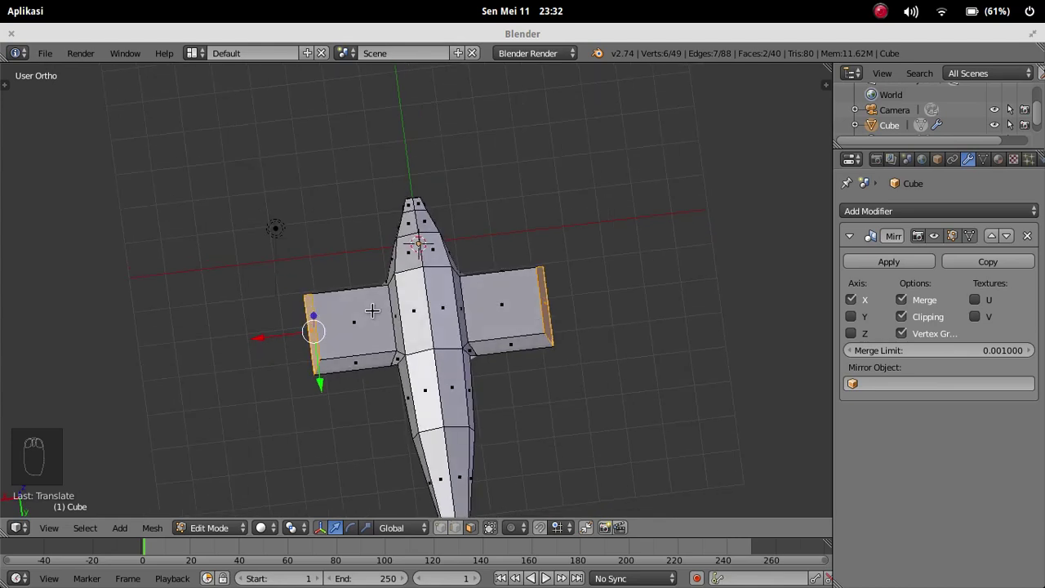
{"action": "key", "text": "KP_7"}
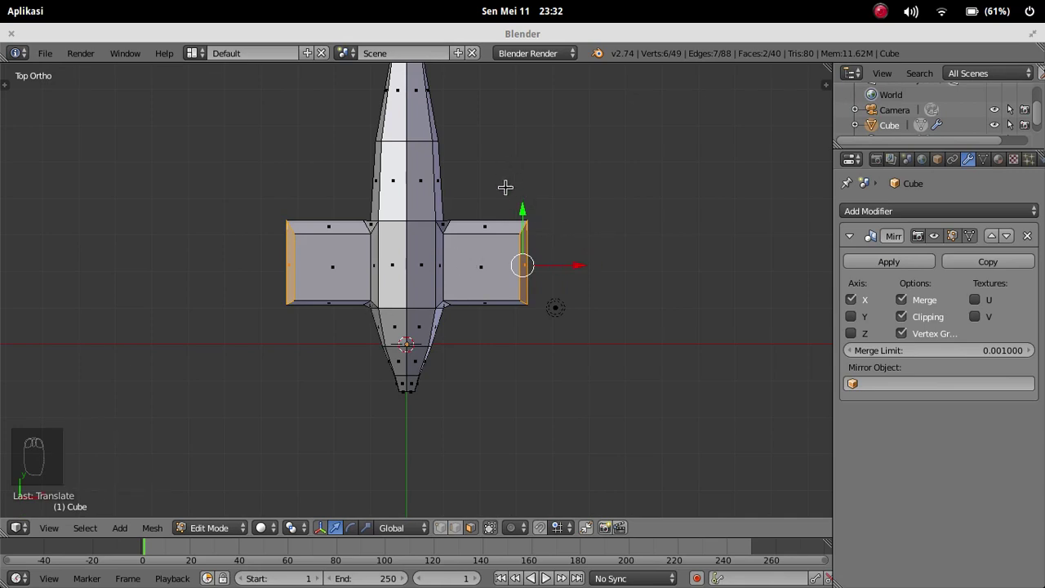
{"action": "middle_click_drag", "start_coordinate": [506, 186], "coordinate": [508, 223], "text": "shift"}
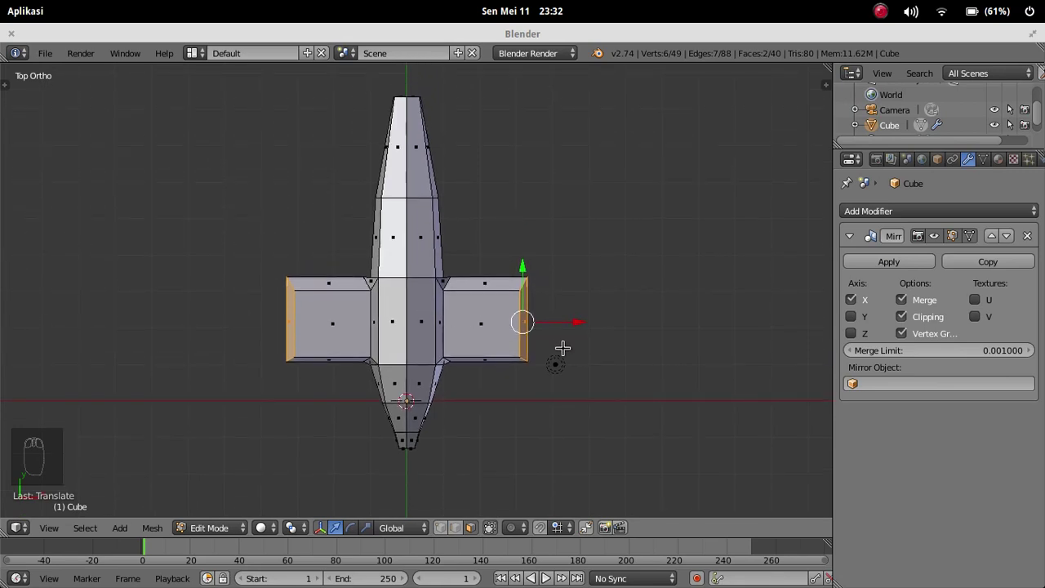
{"action": "key", "text": "g"}
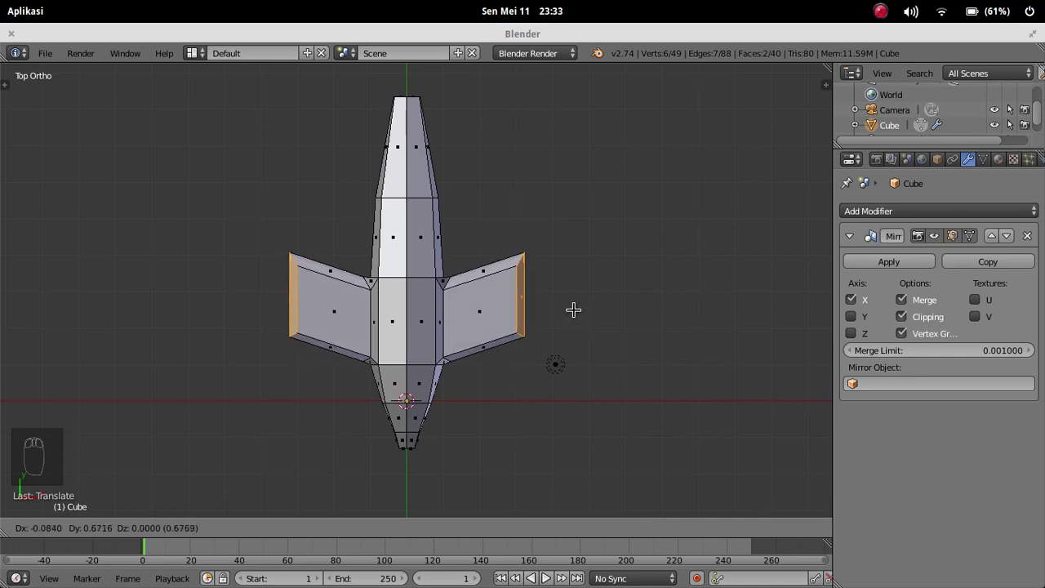
{"action": "left_click", "coordinate": [573, 309]}
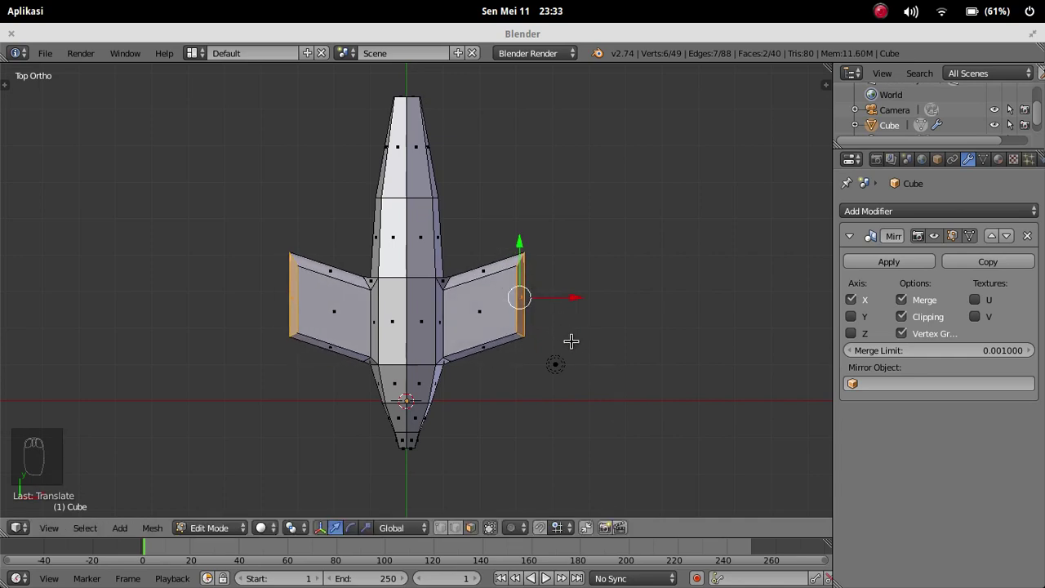
Step: Rotate the wingtip faces about -33° in top view and scale them down to about 0.8
{"action": "key", "text": "r"}
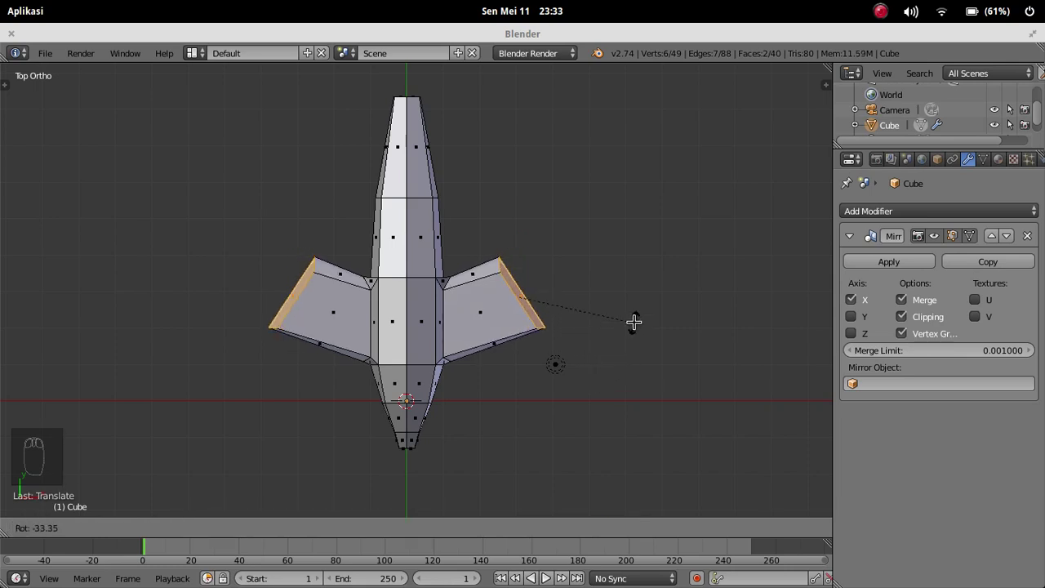
{"action": "left_click", "coordinate": [633, 322]}
{"action": "key", "text": "s"}
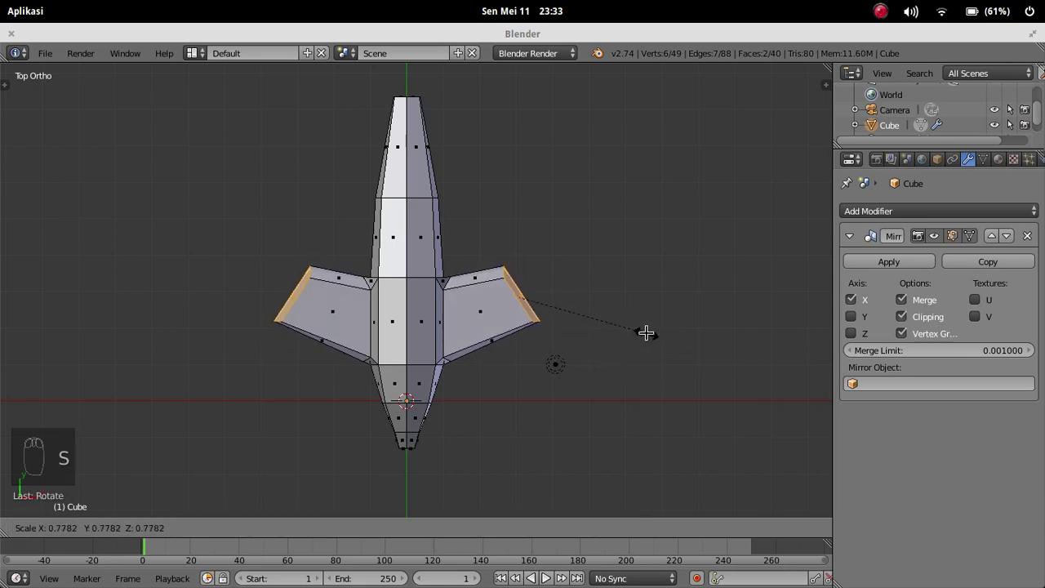
{"action": "left_click", "coordinate": [640, 328]}
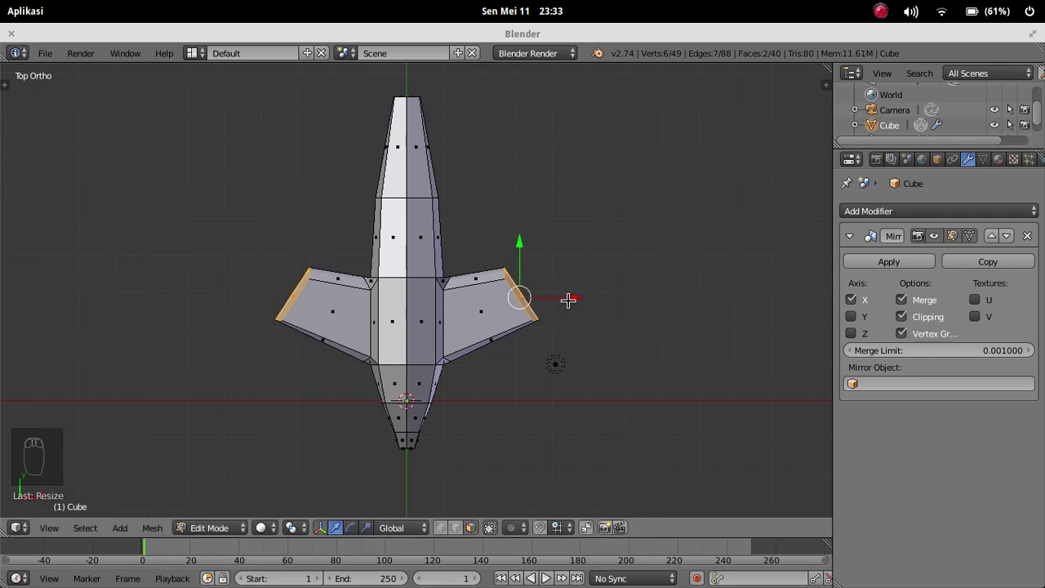
Step: Lengthen the wing by moving its tip faces about 2 units outward and slightly rearward, and scale them to about 0.64
{"action": "key", "text": "g"}
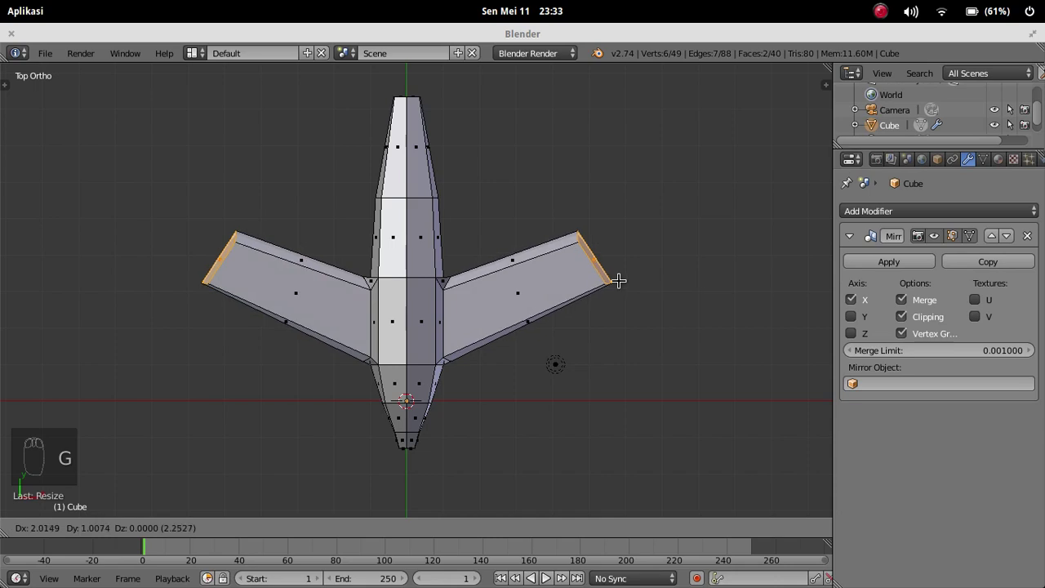
{"action": "left_click", "coordinate": [619, 274]}
{"action": "key", "text": "s"}
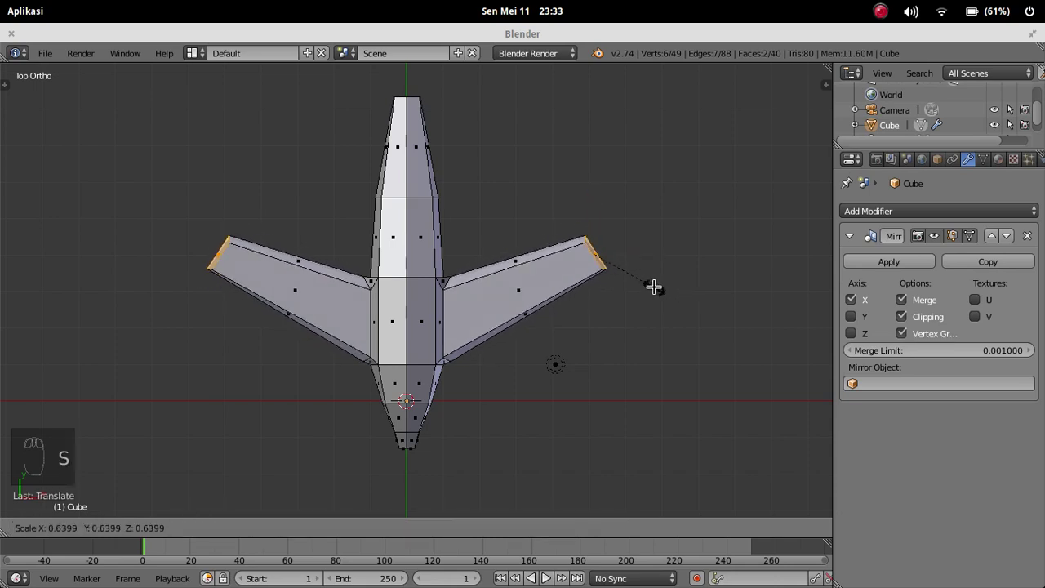
{"action": "left_click", "coordinate": [652, 284]}
Step: Shift the wingtip faces slightly inward and rotate them about 27°, and check the wing shape in Object Mode
{"action": "key", "text": "g"}
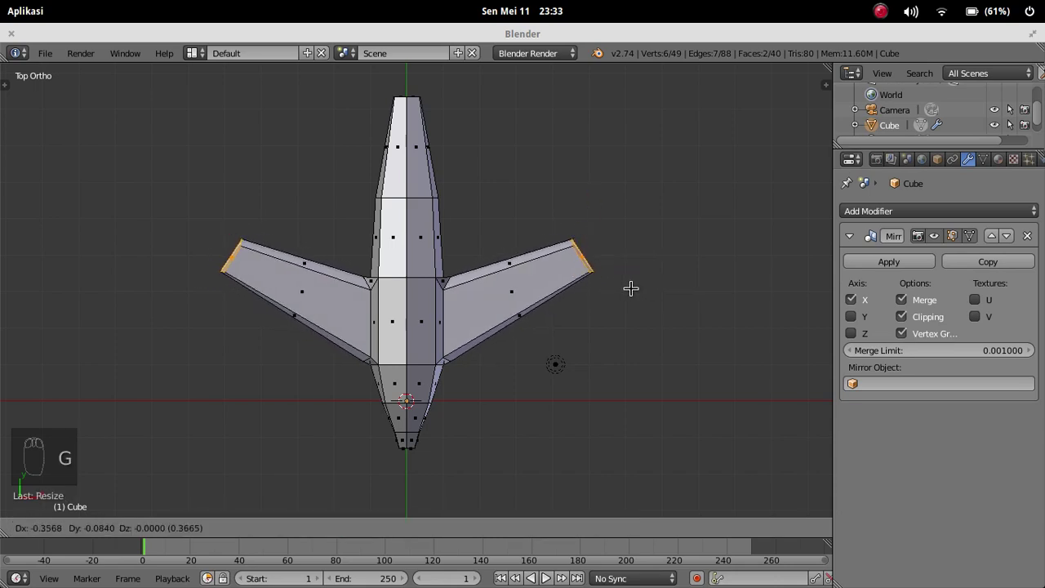
{"action": "left_click", "coordinate": [631, 287]}
{"action": "key", "text": "g"}
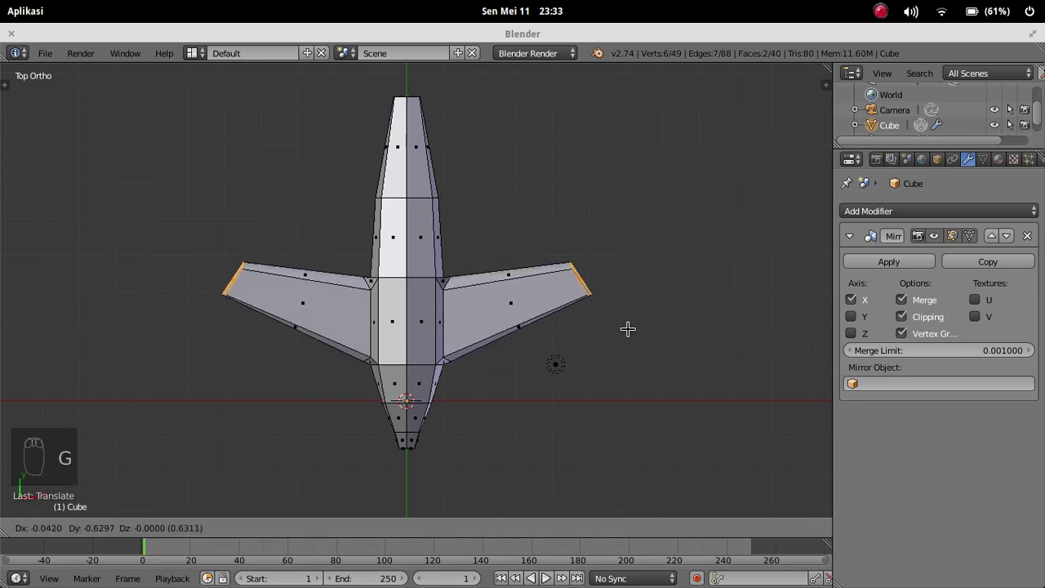
{"action": "left_click", "coordinate": [649, 304]}
{"action": "key", "text": "r"}
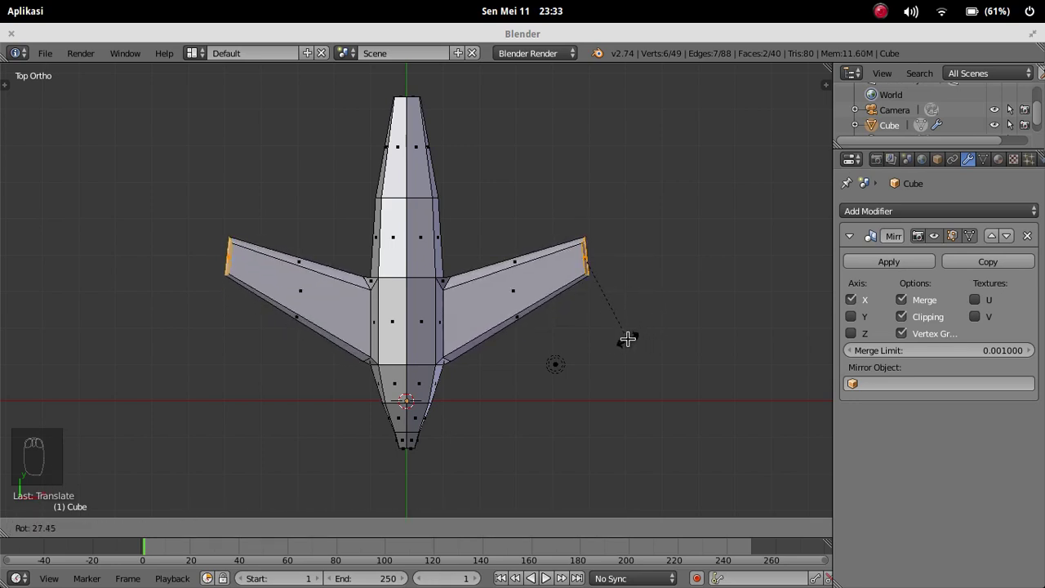
{"action": "left_click", "coordinate": [626, 338]}
{"action": "key", "text": "Tab"}
{"action": "middle_click_drag", "start_coordinate": [545, 374], "coordinate": [343, 241]}
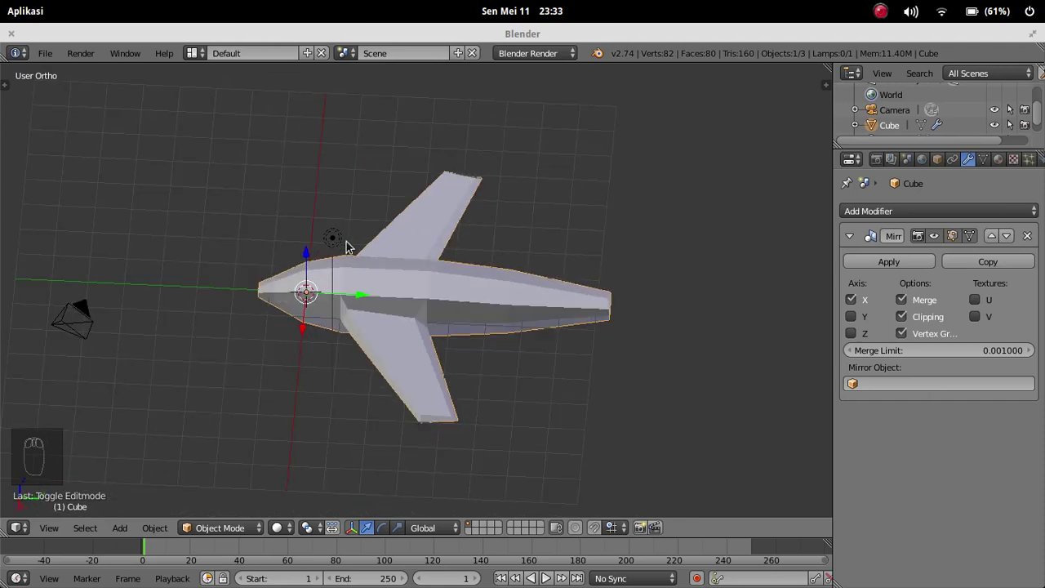
{"action": "scroll", "coordinate": [457, 270], "scroll_direction": "up", "scroll_amount": 1}
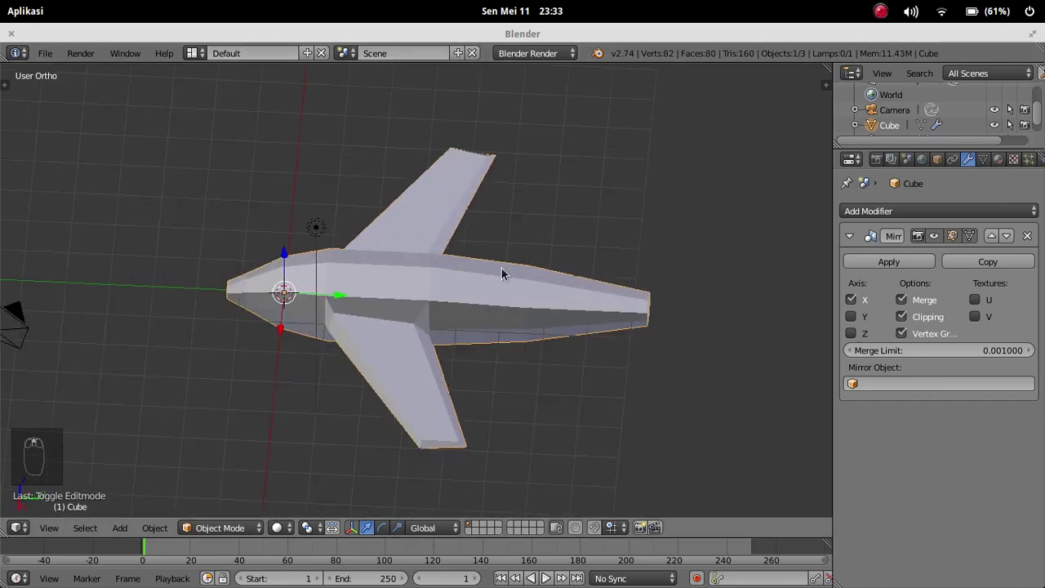
{"action": "middle_click_drag", "start_coordinate": [501, 274], "coordinate": [532, 281]}
Step: Back in Edit Mode, extrude the upper face of the rearmost body section in place and scale it down to make an inset
{"action": "key", "text": "Tab"}
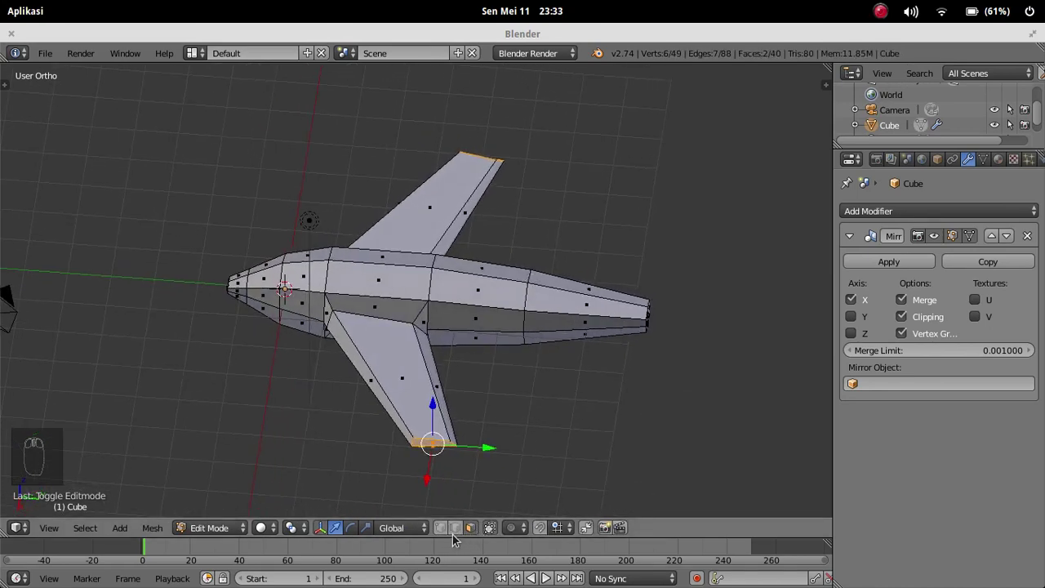
{"action": "middle_click_drag", "start_coordinate": [449, 315], "coordinate": [473, 325]}
{"action": "middle_click_drag", "start_coordinate": [615, 223], "coordinate": [509, 215], "text": "shift"}
{"action": "scroll", "coordinate": [497, 244], "scroll_direction": "up", "scroll_amount": 2}
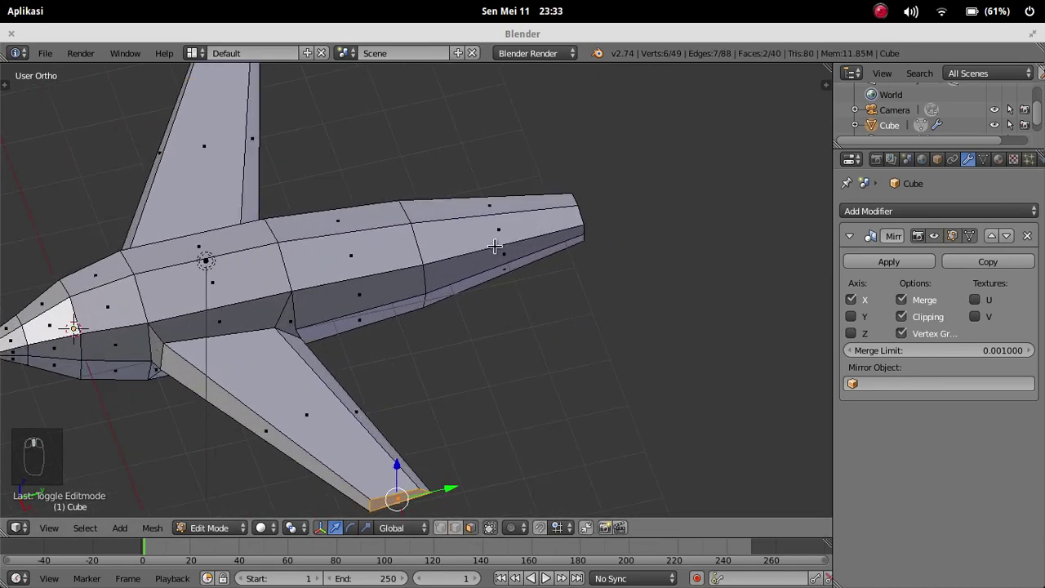
{"action": "right_click", "coordinate": [500, 208]}
{"action": "mouse_move", "coordinate": [641, 247]}
{"action": "middle_mouse_down"}
{"action": "mouse_move", "coordinate": [522, 245]}
{"action": "mouse_move", "coordinate": [497, 196]}
{"action": "mouse_move", "coordinate": [645, 252]}
{"action": "middle_mouse_up"}
{"action": "key", "text": "e"}
{"action": "left_click", "coordinate": [664, 275]}
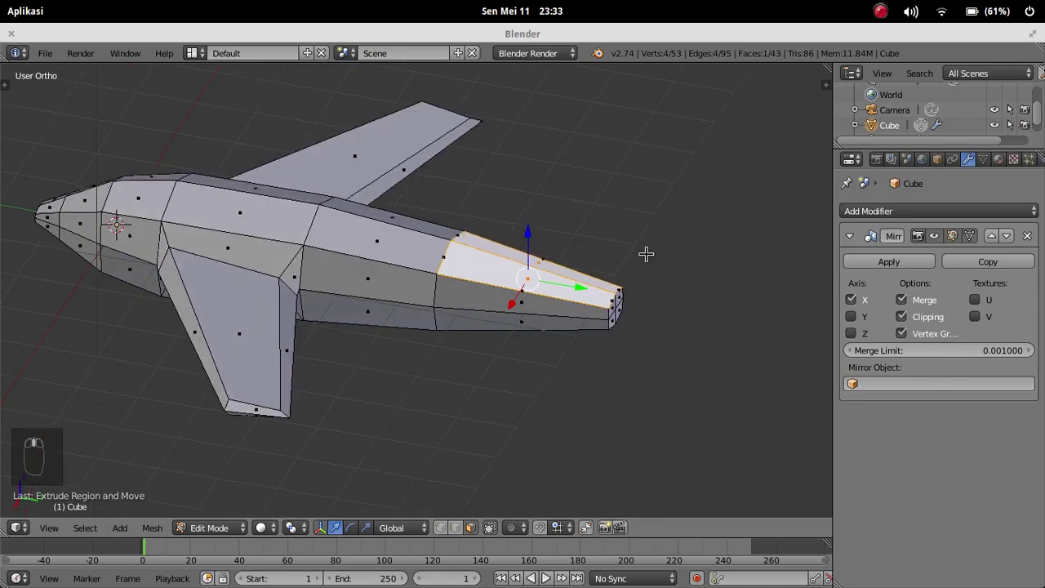
{"action": "key", "text": "s"}
{"action": "left_click", "coordinate": [637, 297]}
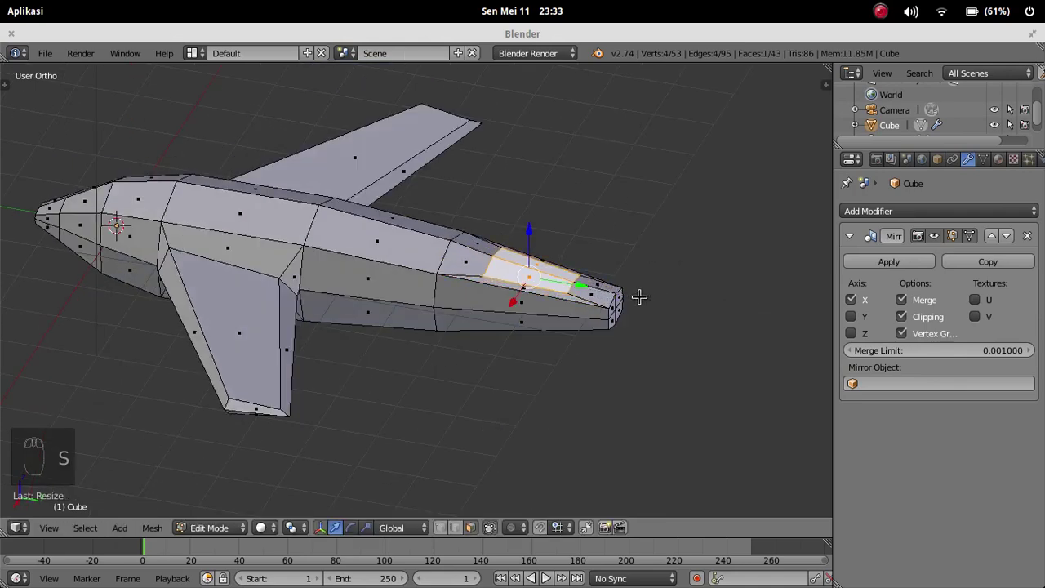
Step: Narrow the inset tail face along X and move it rearward along Y toward the end of the body
{"action": "middle_click_drag", "start_coordinate": [634, 296], "coordinate": [623, 410]}
{"action": "key", "text": "s"}
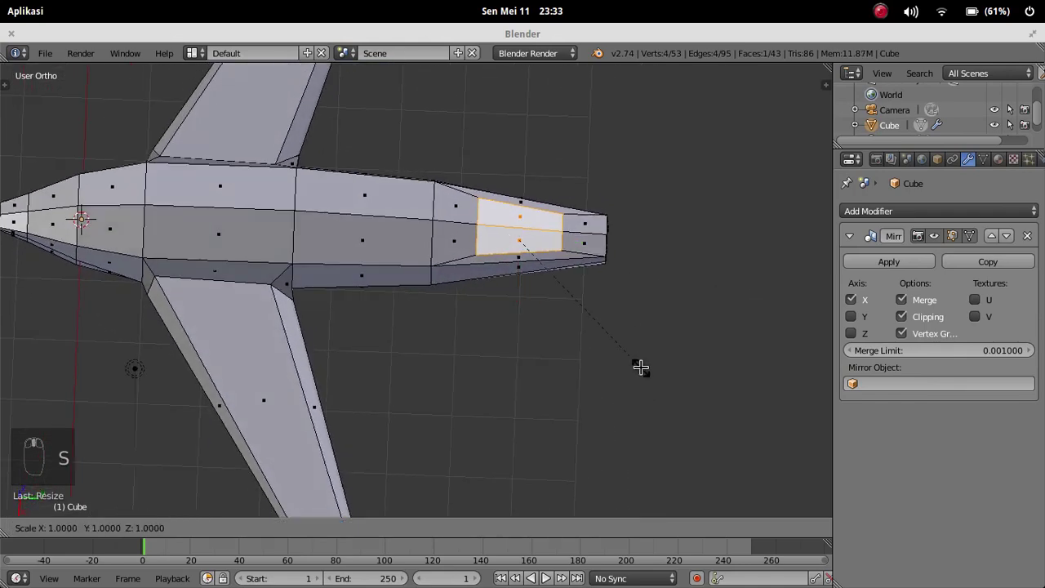
{"action": "key", "text": "x"}
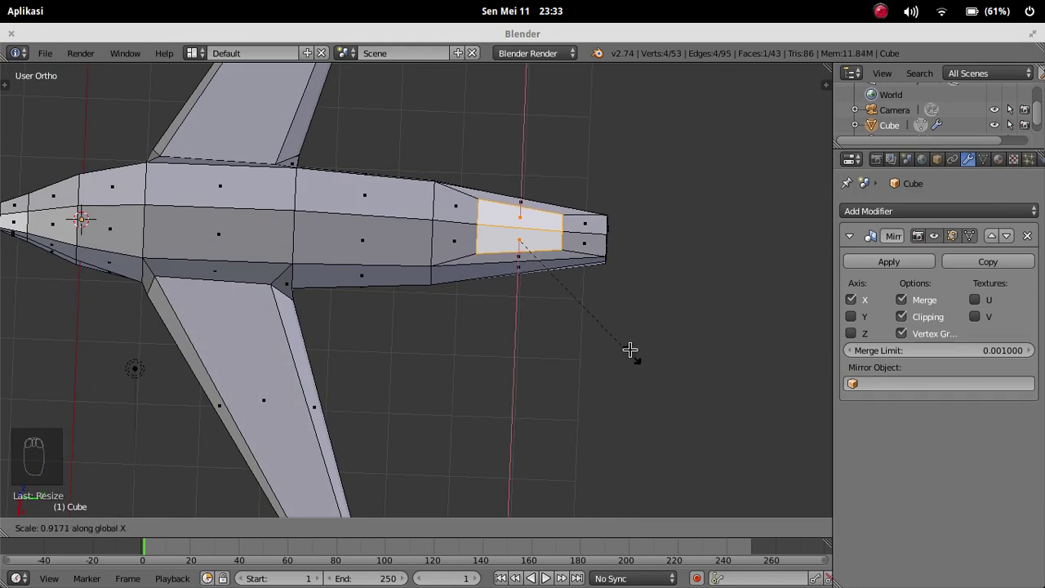
{"action": "left_click", "coordinate": [602, 303]}
{"action": "left_click_drag", "start_coordinate": [576, 238], "coordinate": [600, 237]}
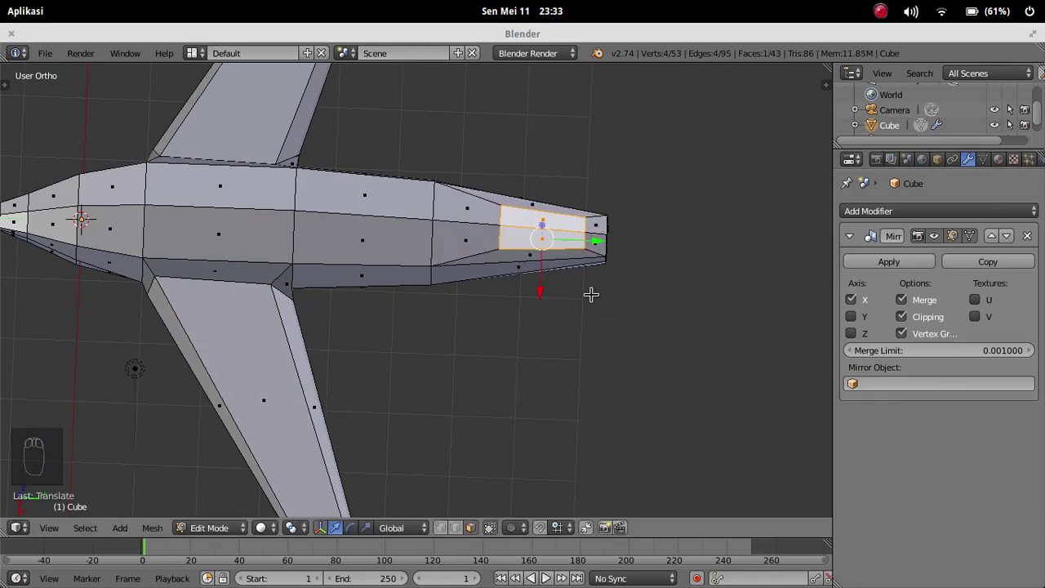
Step: Extrude the inset tail face upward along Z to form a vertical tail fin
{"action": "middle_click_drag", "start_coordinate": [590, 293], "coordinate": [580, 210]}
{"action": "key", "text": "e"}
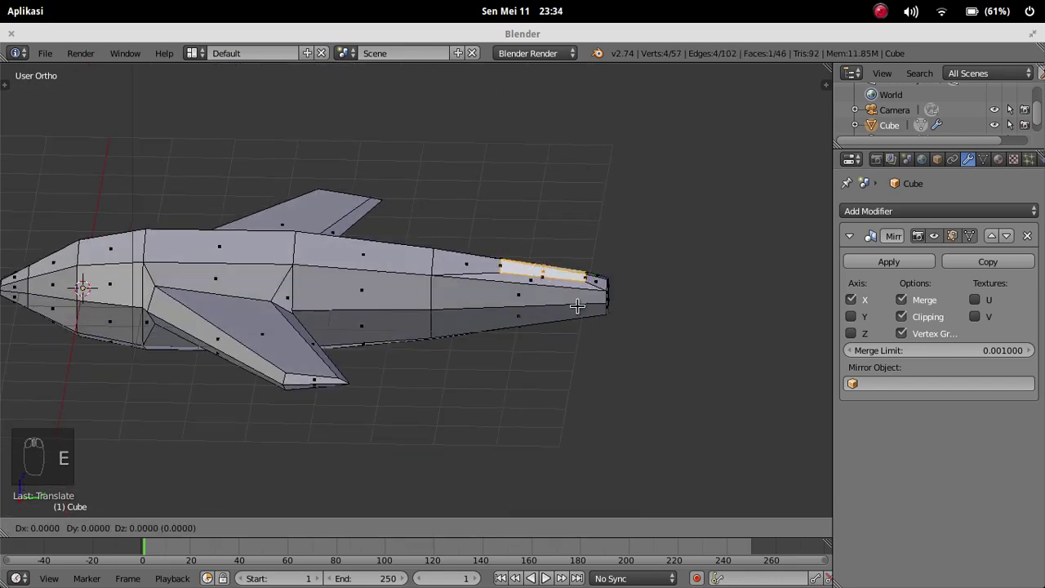
{"action": "key", "text": "z"}
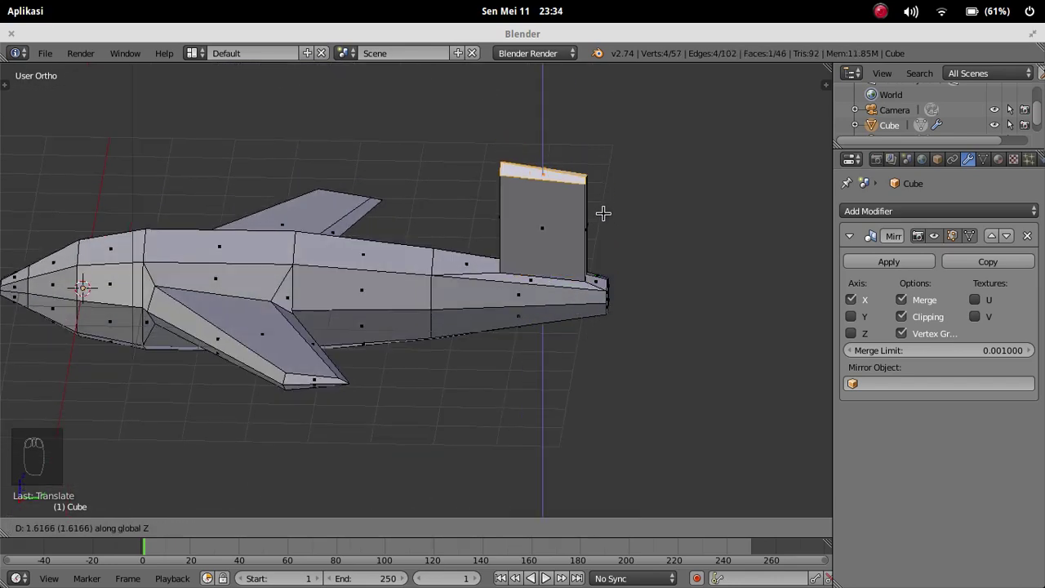
{"action": "left_click", "coordinate": [604, 190]}
Step: Scale the tail fin's top face along Y to about 0.4 so that the fin tapers upward
{"action": "middle_click_drag", "start_coordinate": [603, 199], "coordinate": [591, 225]}
{"action": "key", "text": "s"}
{"action": "key", "text": "x"}
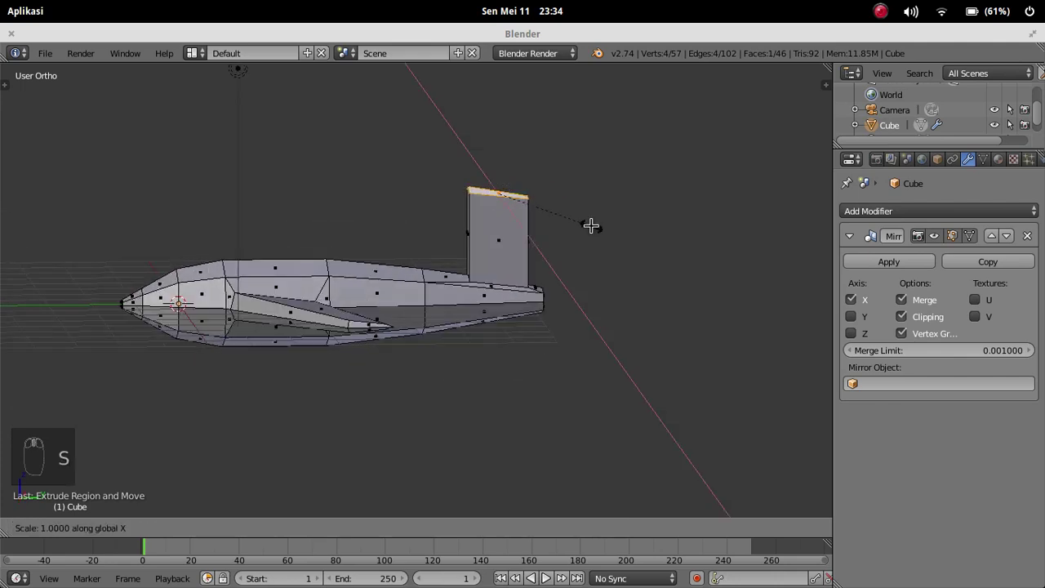
{"action": "key", "text": "Escape"}
{"action": "key", "text": "s"}
{"action": "key", "text": "y"}
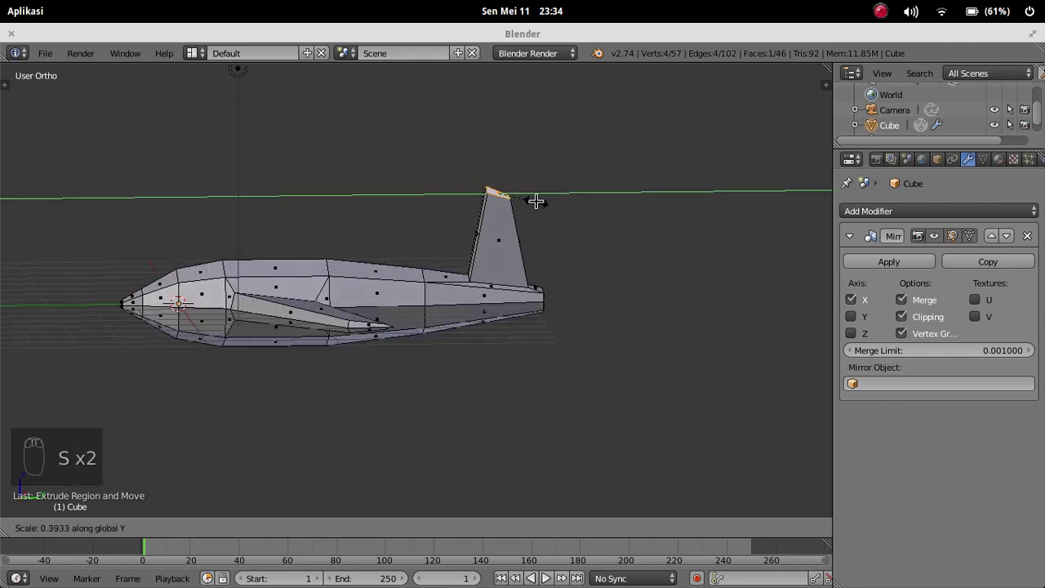
{"action": "left_click", "coordinate": [543, 203]}
Step: In right side view, move the fin's top face rearward along Y and rotate it about -22°, and check the shape in Object Mode
{"action": "key", "text": "r"}
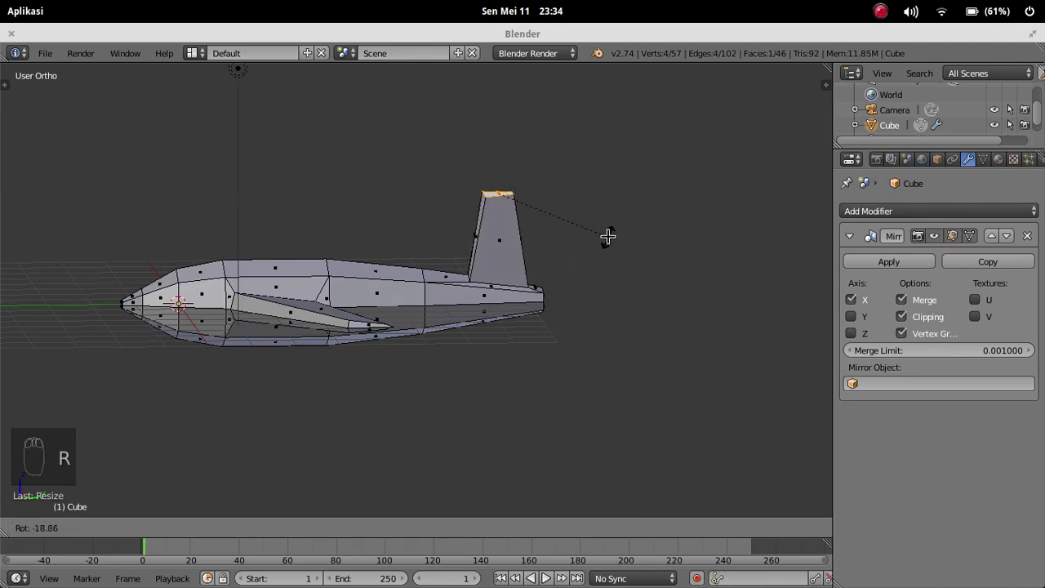
{"action": "left_click", "coordinate": [603, 302]}
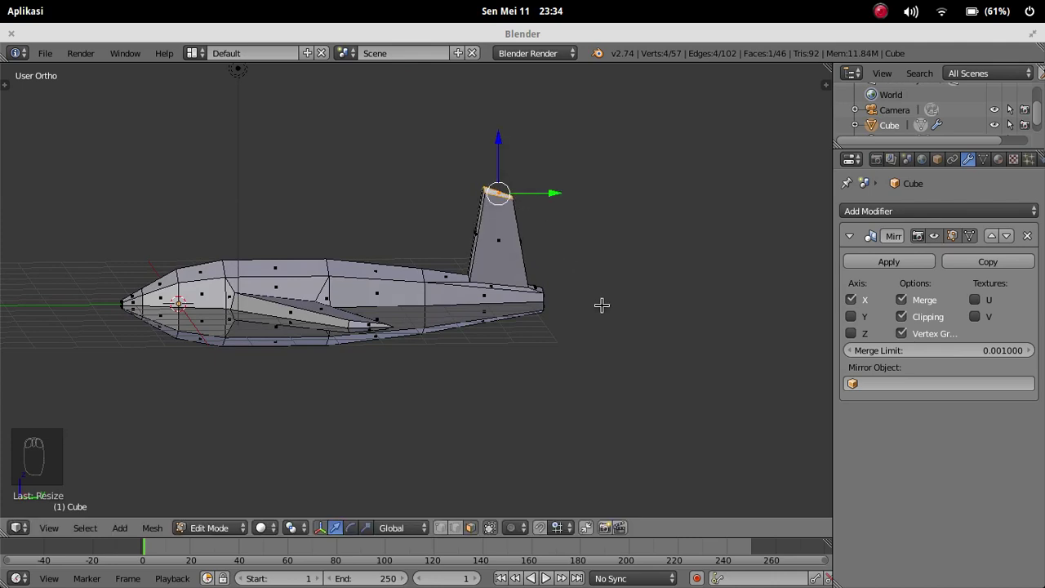
{"action": "key", "text": "KP_3"}
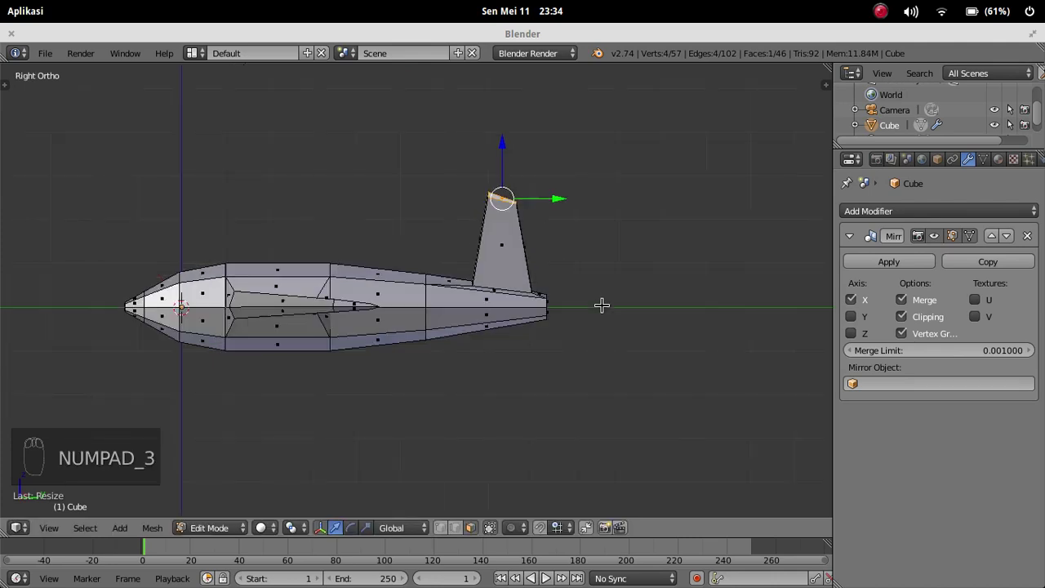
{"action": "left_click_drag", "start_coordinate": [559, 200], "coordinate": [578, 200]}
{"action": "key", "text": "r"}
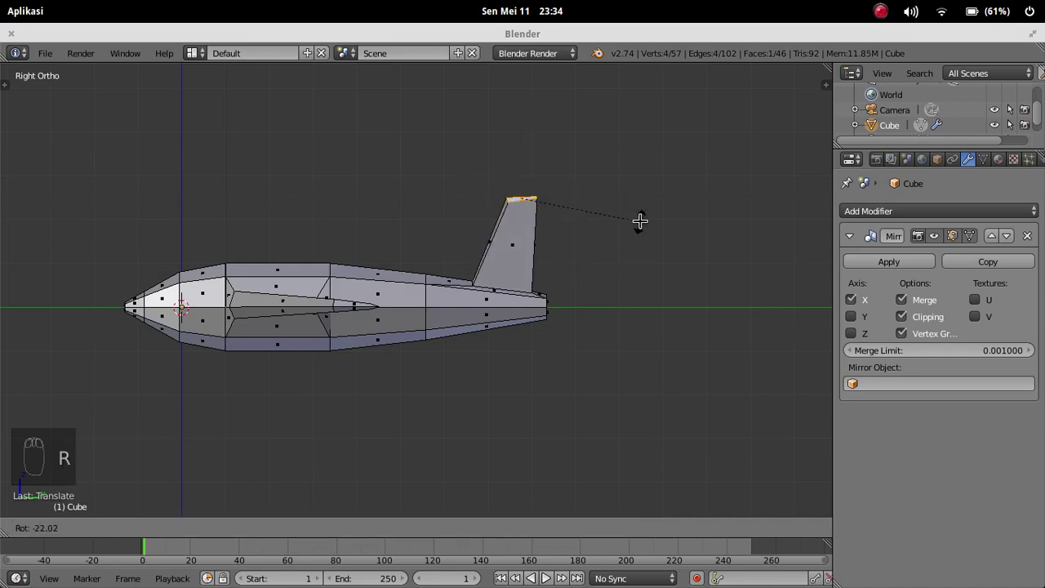
{"action": "left_click", "coordinate": [628, 216]}
{"action": "key", "text": "Tab"}
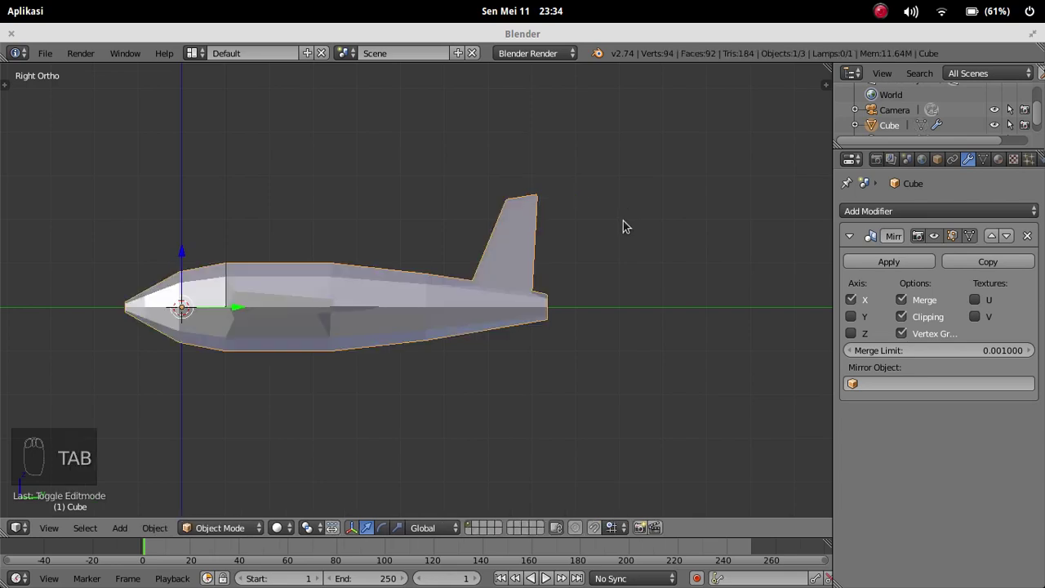
{"action": "middle_click_drag", "start_coordinate": [306, 232], "coordinate": [450, 222]}
{"action": "key", "text": "Tab"}
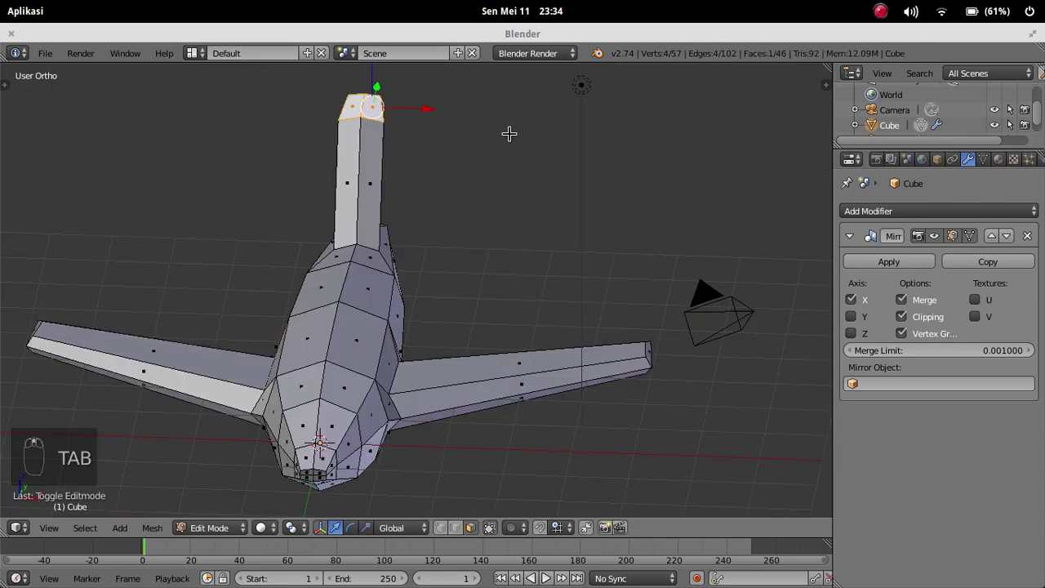
Step: Narrow the tail fin's top face along X so that the fin becomes thinner toward its tip
{"action": "key", "text": "s"}
{"action": "key", "text": "x"}
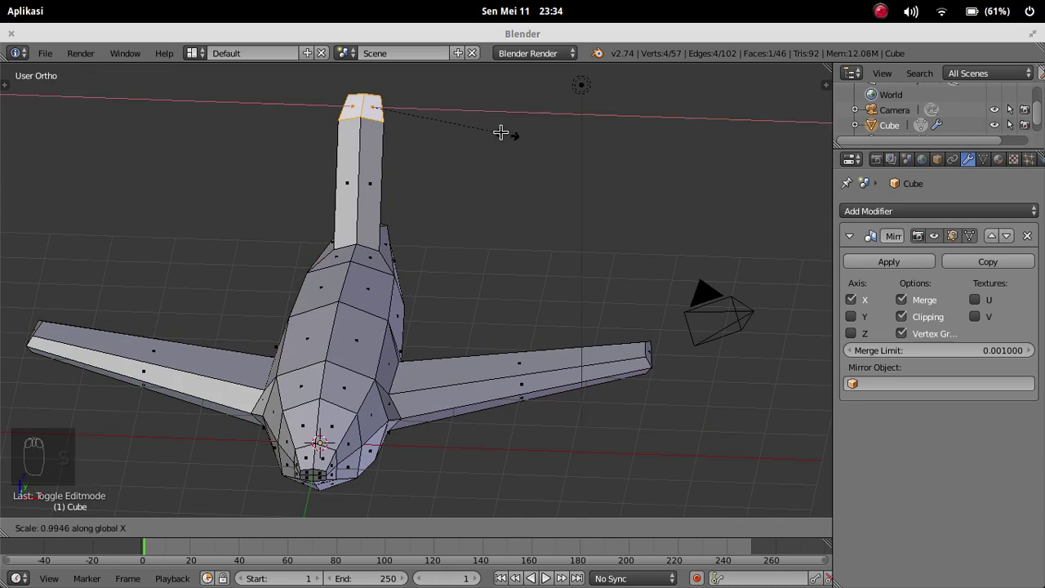
{"action": "left_click", "coordinate": [380, 106]}
{"action": "key", "text": "s"}
{"action": "key", "text": "x"}
{"action": "left_click", "coordinate": [478, 136]}
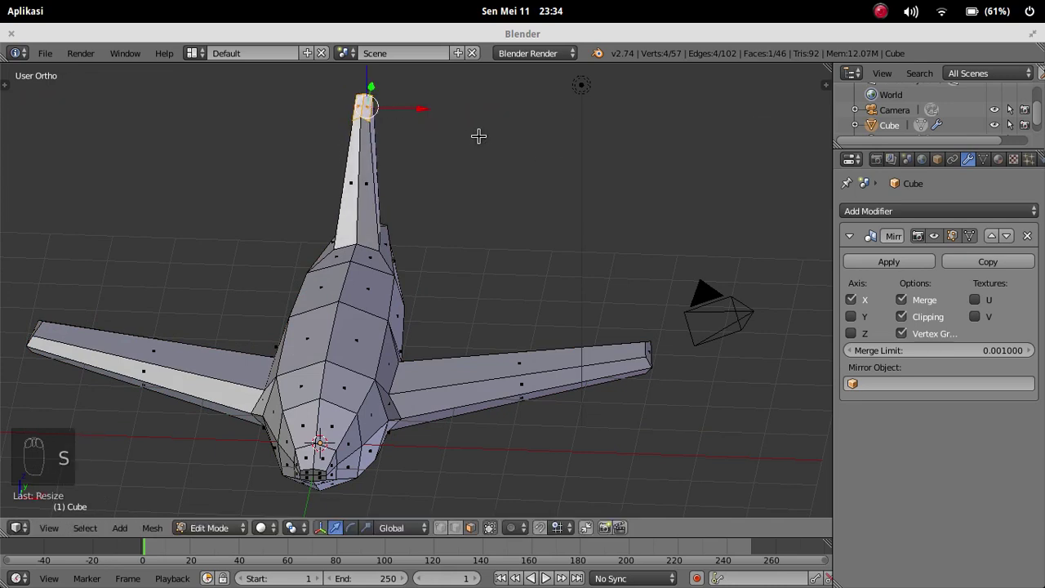
Step: Select the bottom side edge of the tail fin in edge mode and move it inward along X to thin the fin's base
{"action": "middle_click_drag", "start_coordinate": [526, 188], "coordinate": [459, 222]}
{"action": "right_click", "coordinate": [403, 186]}
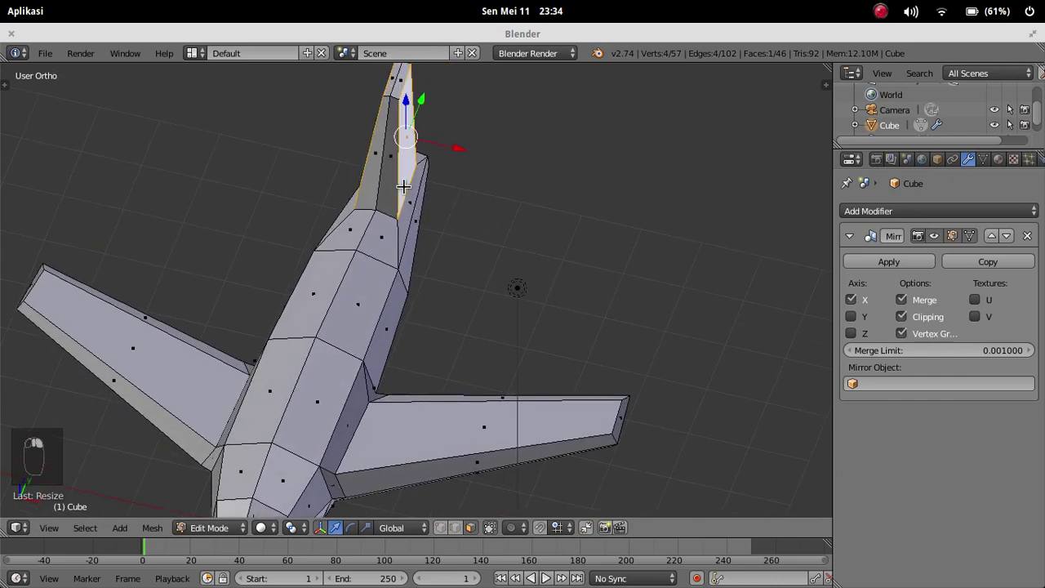
{"action": "left_click", "coordinate": [450, 528]}
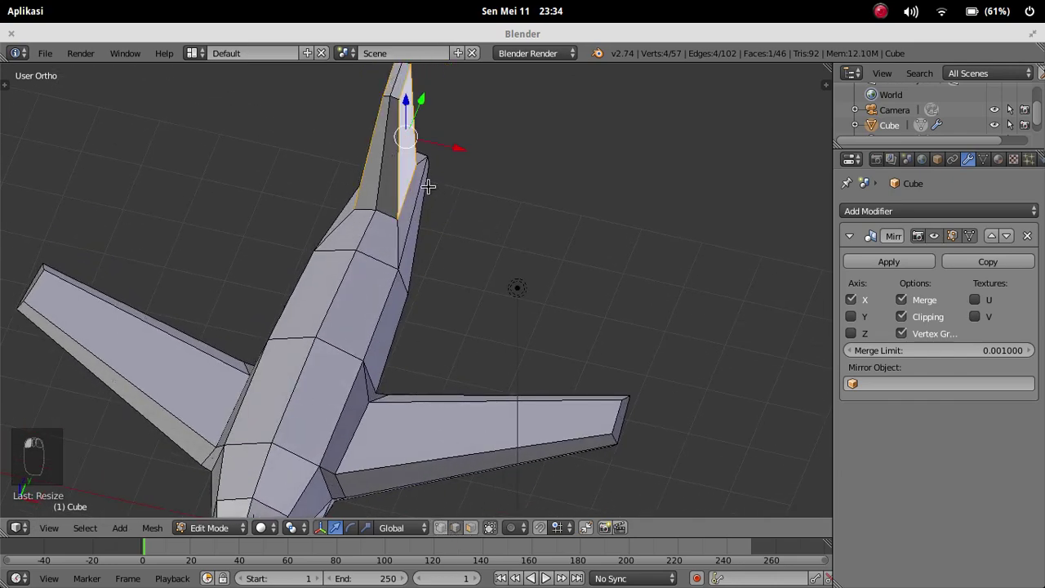
{"action": "right_click", "coordinate": [409, 186]}
{"action": "key", "text": "g"}
{"action": "key", "text": "x"}
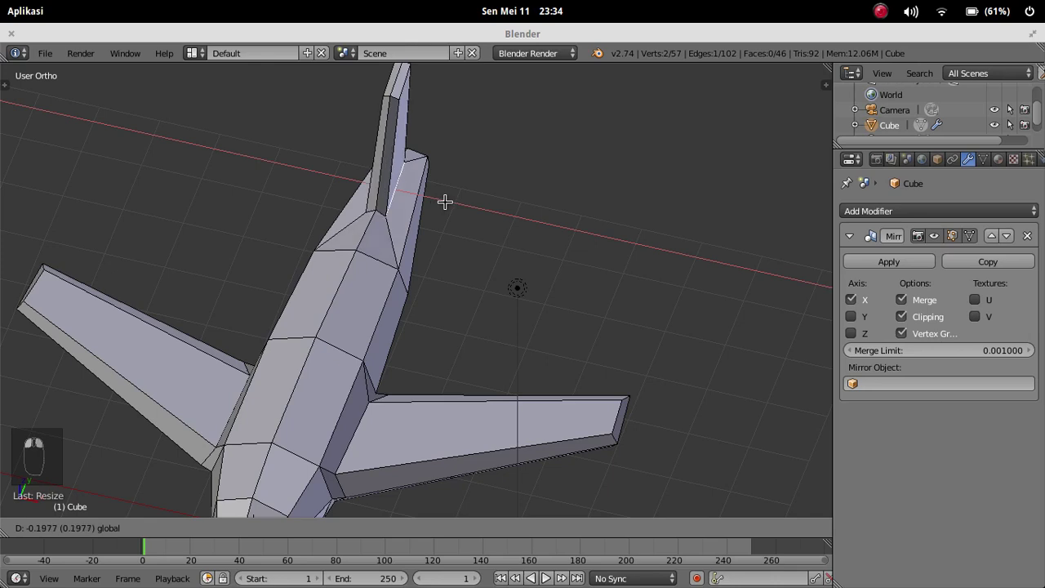
{"action": "left_click", "coordinate": [444, 181]}
Step: Move the tail fin's top side edge slightly inward along X and inspect the aircraft in Object Mode
{"action": "right_click", "coordinate": [405, 88]}
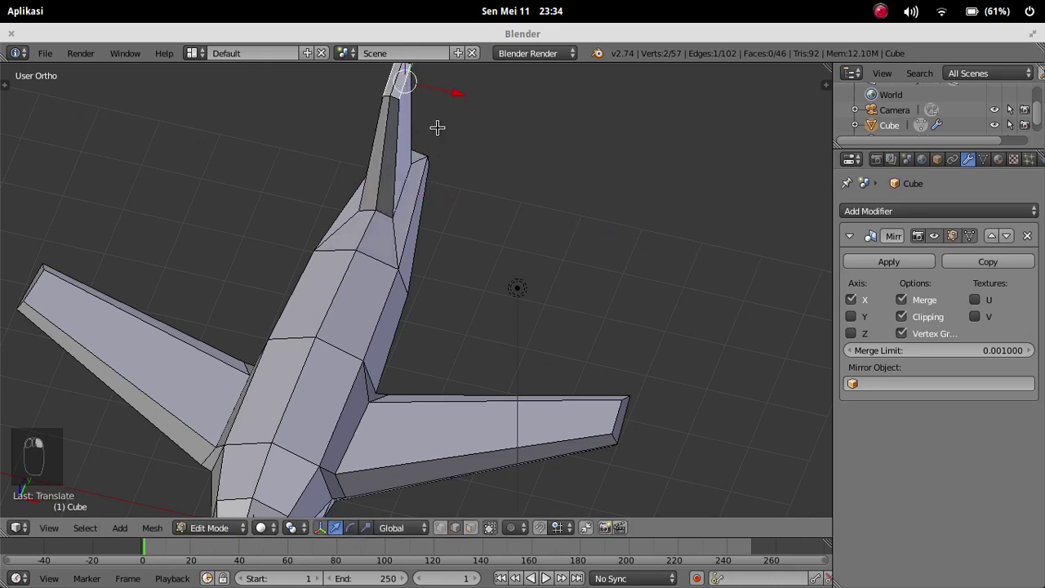
{"action": "left_click_drag", "start_coordinate": [457, 94], "coordinate": [457, 94]}
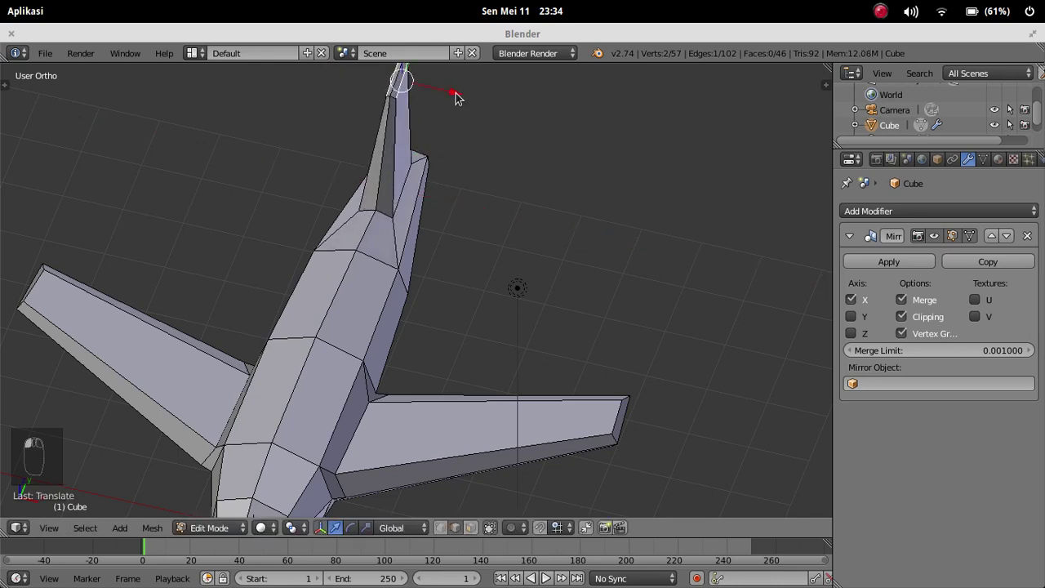
{"action": "key", "text": "Tab"}
{"action": "middle_click_drag", "start_coordinate": [488, 153], "coordinate": [414, 178]}
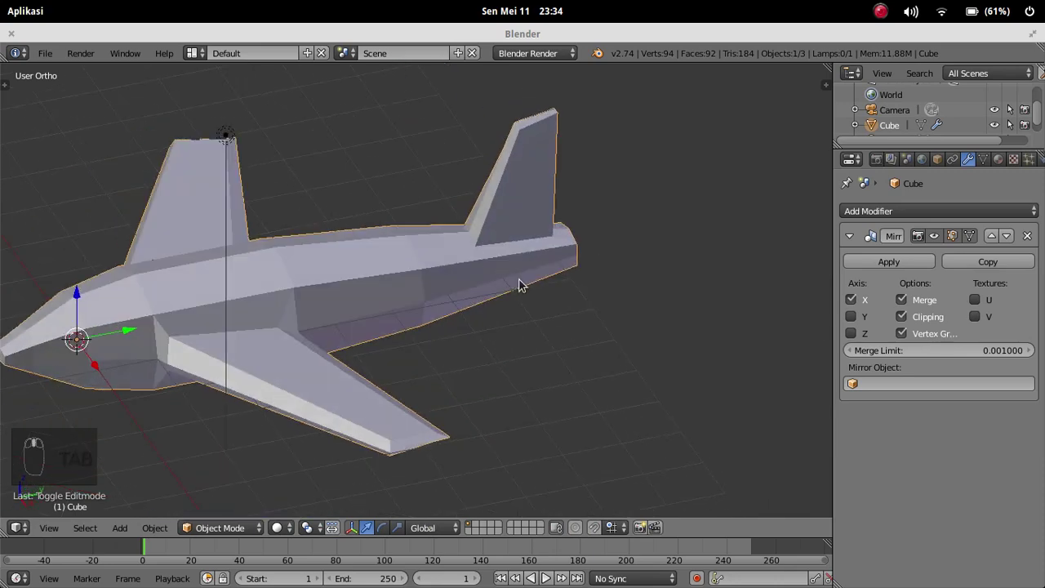
{"action": "mouse_move", "coordinate": [555, 275]}
{"action": "middle_mouse_down"}
{"action": "mouse_move", "coordinate": [543, 282]}
{"action": "mouse_move", "coordinate": [564, 291]}
{"action": "middle_mouse_up"}
Step: Extrude the two side faces at the rear of the body in place and scale them down to form an inset
{"action": "key", "text": "Tab"}
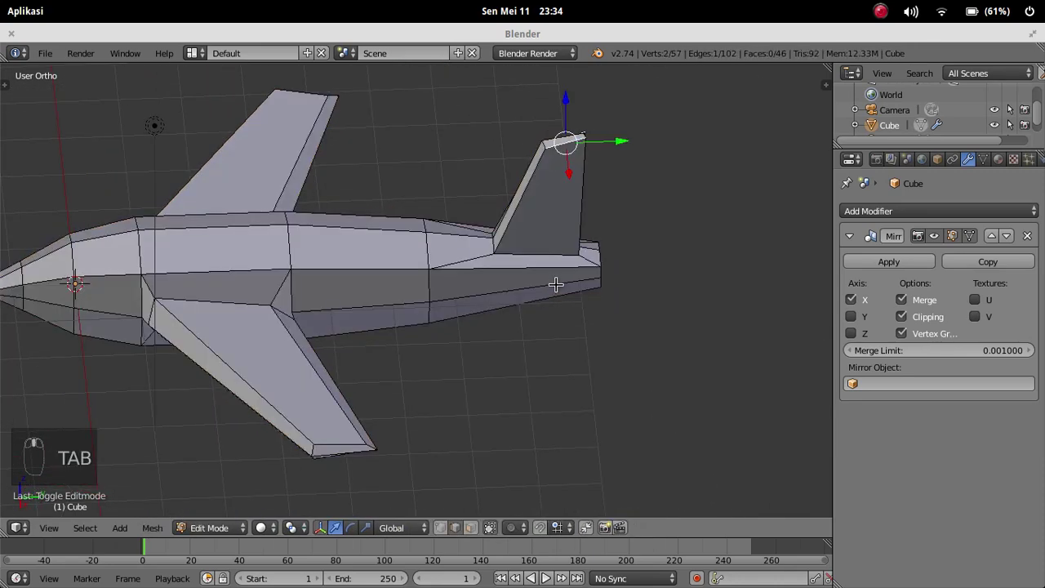
{"action": "right_click", "coordinate": [534, 291]}
{"action": "left_click", "coordinate": [471, 527]}
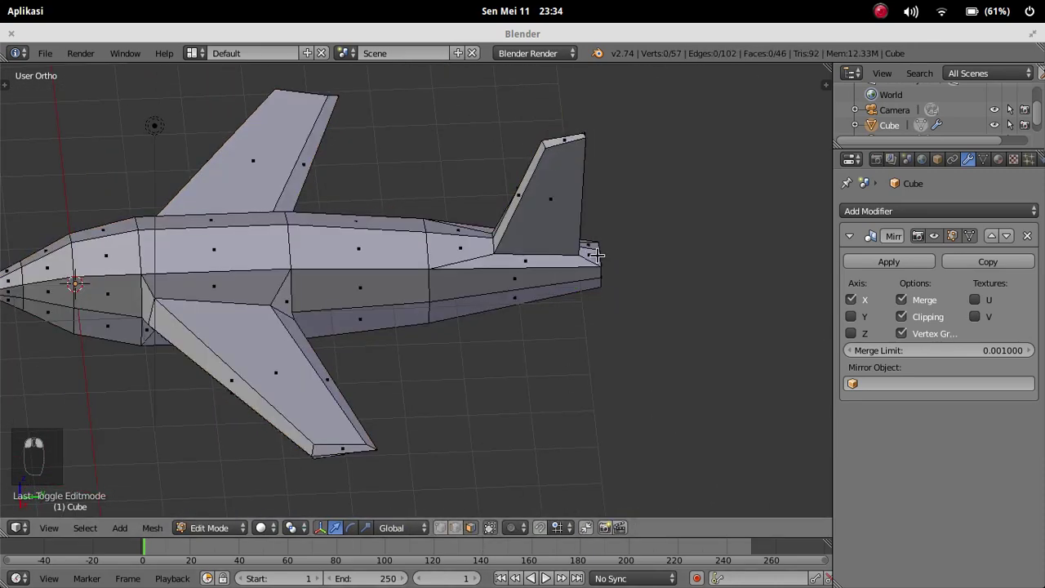
{"action": "right_click", "coordinate": [536, 277]}
{"action": "right_click", "coordinate": [527, 300], "text": "shift"}
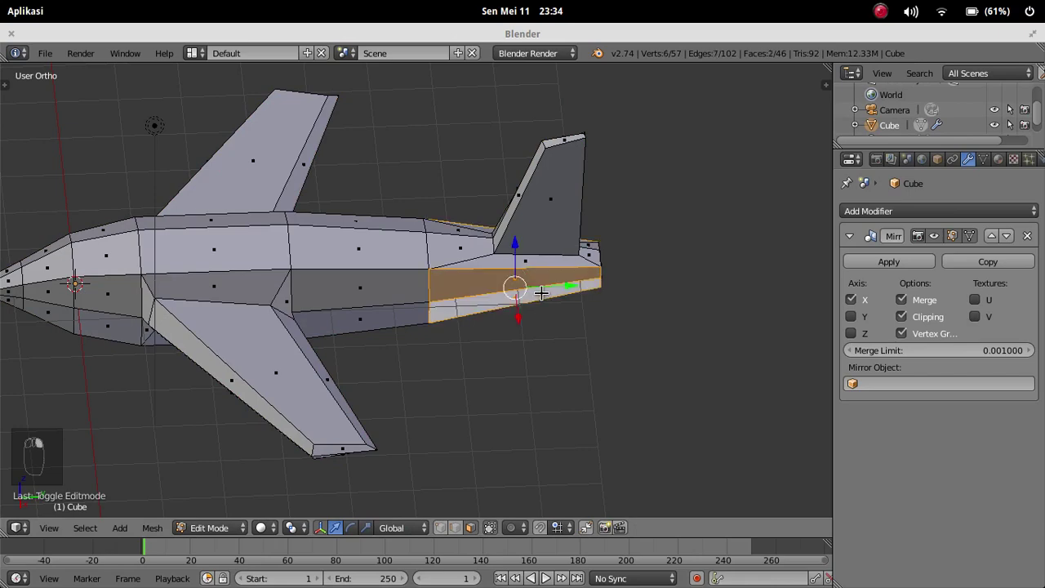
{"action": "mouse_move", "coordinate": [529, 302]}
{"action": "middle_mouse_down"}
{"action": "mouse_move", "coordinate": [536, 338]}
{"action": "mouse_move", "coordinate": [557, 324]}
{"action": "mouse_move", "coordinate": [572, 388]}
{"action": "mouse_move", "coordinate": [543, 289]}
{"action": "middle_mouse_up"}
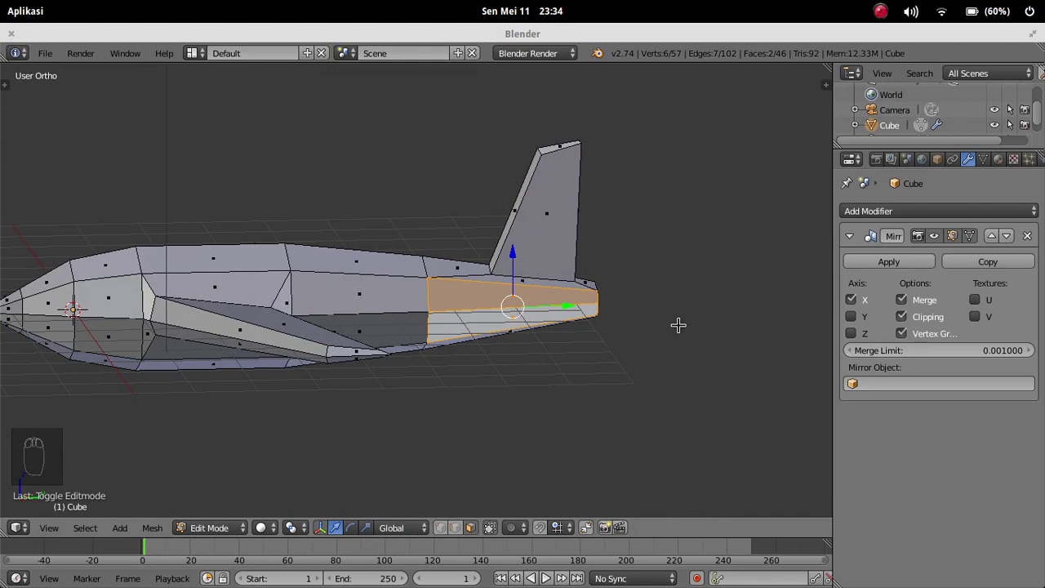
{"action": "key", "text": "e"}
{"action": "right_click", "coordinate": [696, 349]}
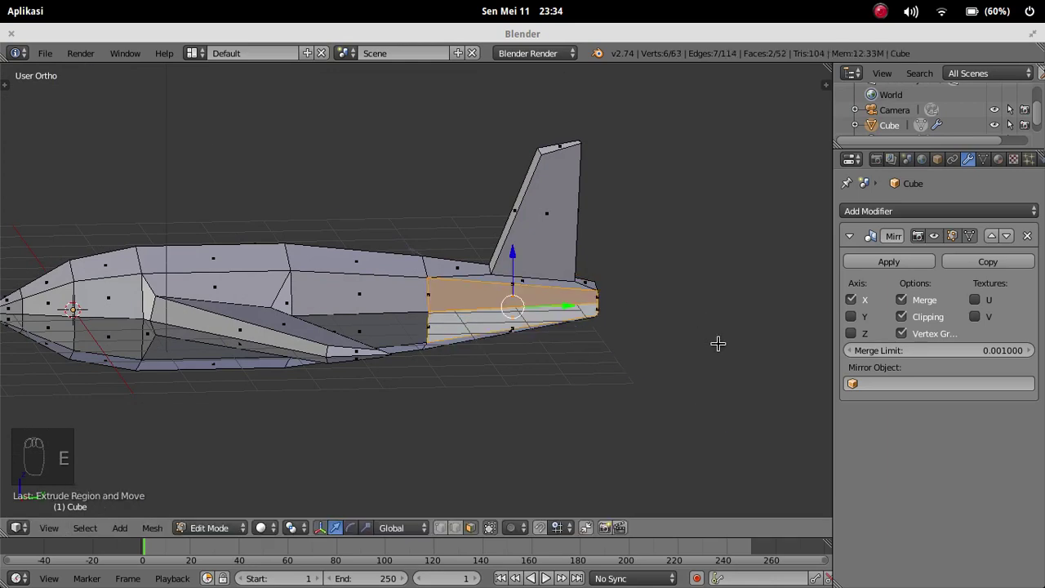
{"action": "key", "text": "s"}
{"action": "left_click", "coordinate": [587, 336]}
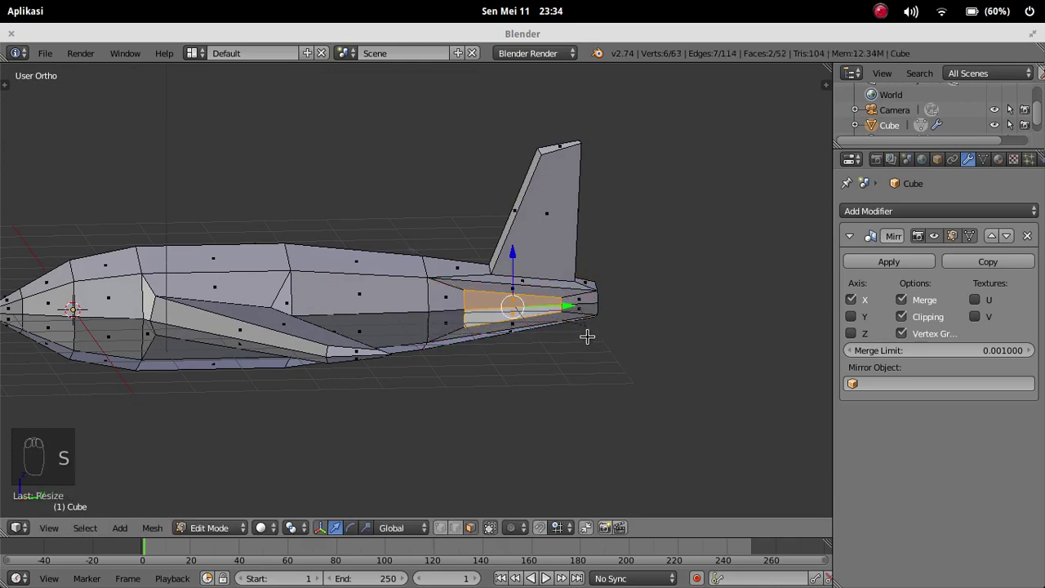
Step: Move the inset side faces rearward along Y and scale them slightly smaller
{"action": "left_click_drag", "start_coordinate": [567, 304], "coordinate": [585, 303]}
{"action": "middle_click_drag", "start_coordinate": [600, 352], "coordinate": [586, 329]}
{"action": "key", "text": "s"}
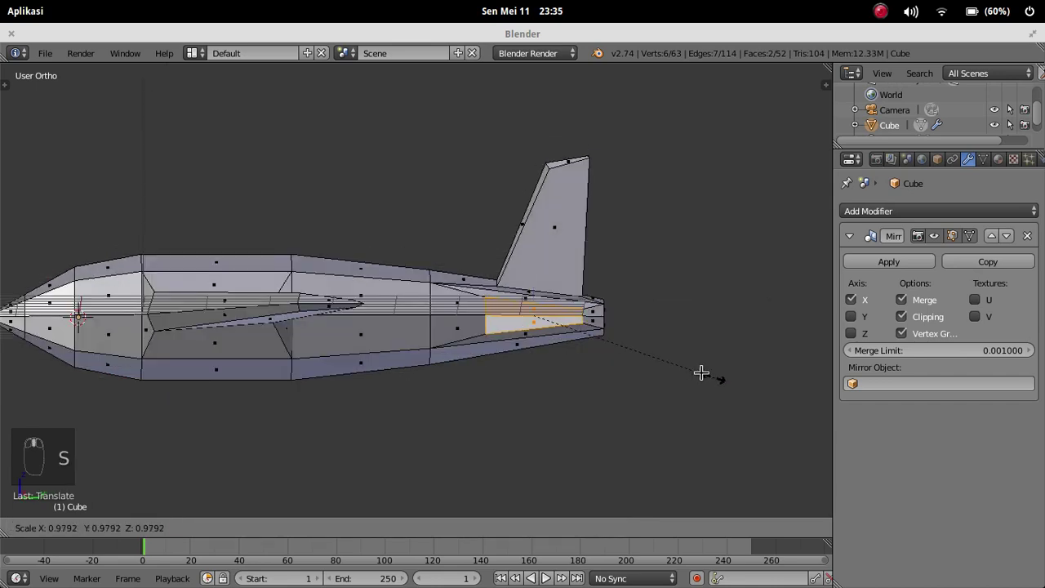
{"action": "left_click", "coordinate": [685, 369]}
{"action": "left_click_drag", "start_coordinate": [581, 319], "coordinate": [586, 319]}
{"action": "middle_click_drag", "start_coordinate": [420, 229], "coordinate": [441, 304]}
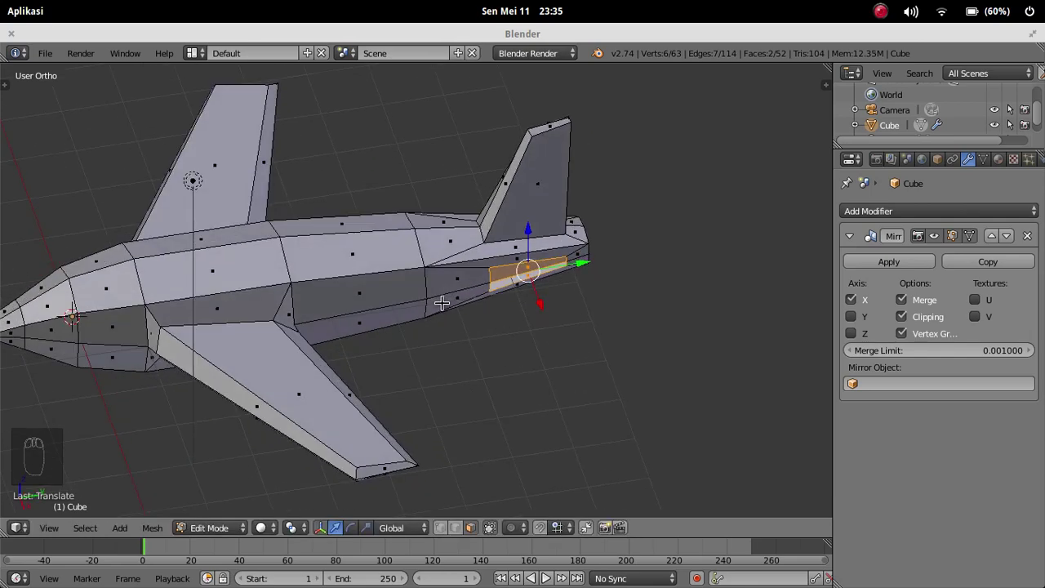
Step: In top view, extrude the inset side faces outward into horizontal tailplanes and scale their tips down
{"action": "key", "text": "KP_7"}
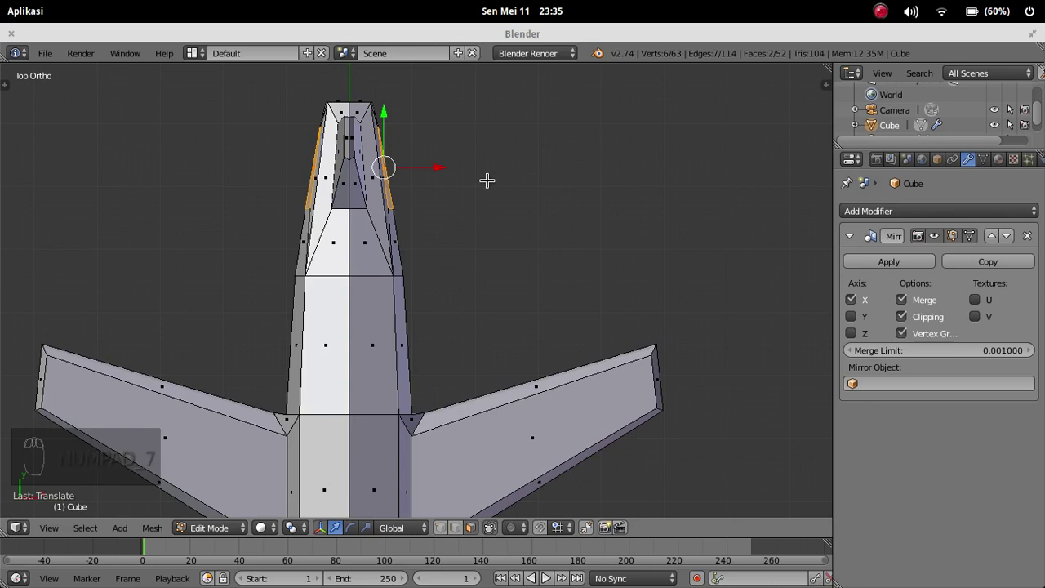
{"action": "key", "text": "e"}
{"action": "left_click", "coordinate": [630, 184]}
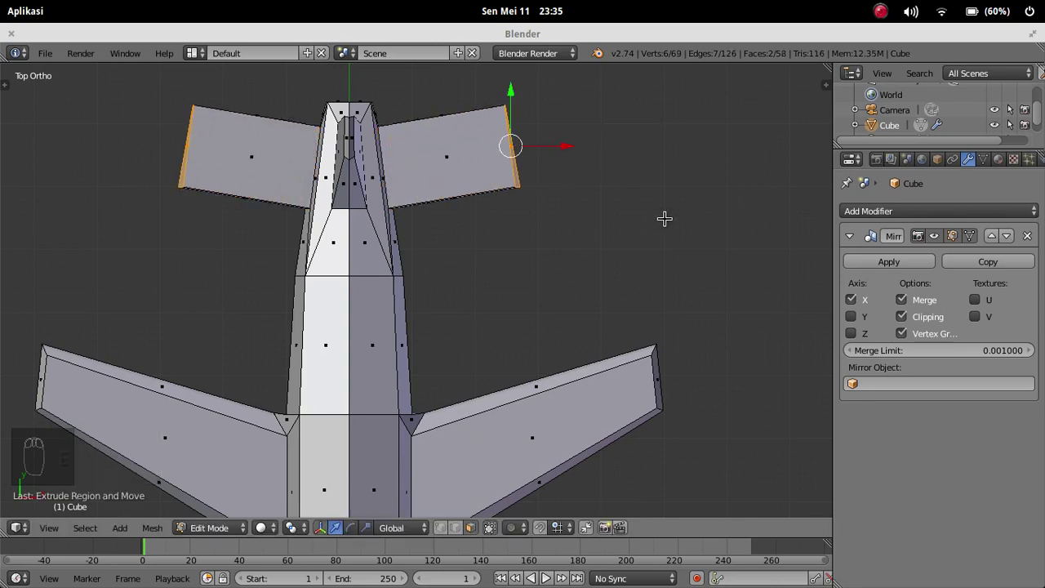
{"action": "key", "text": "s"}
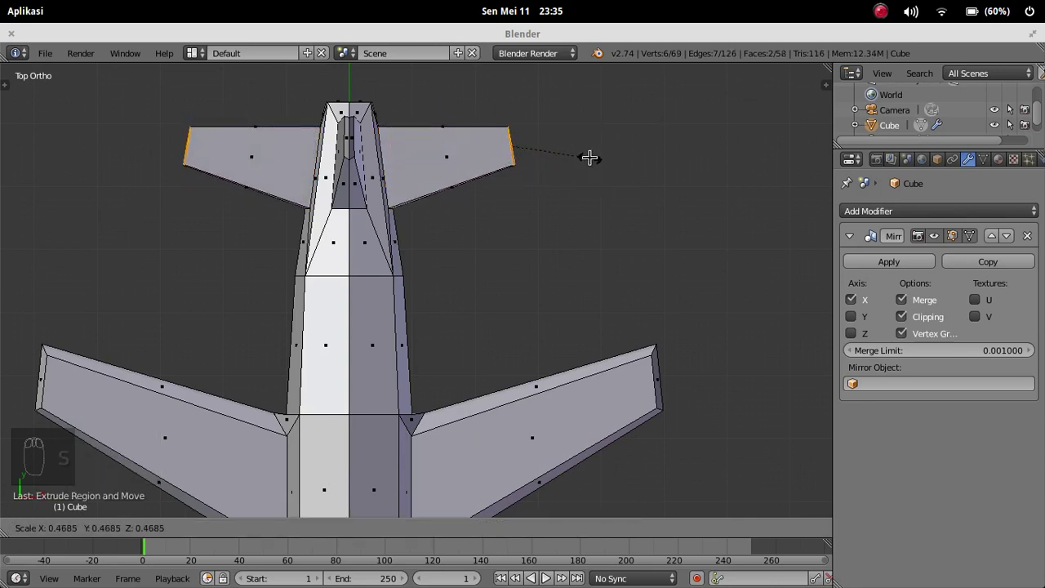
{"action": "left_click", "coordinate": [571, 153]}
Step: Shorten the tailplanes by moving their tip faces inward along X, and scale the tips down further
{"action": "key", "text": "g"}
{"action": "key", "text": "x"}
{"action": "left_click", "coordinate": [508, 144]}
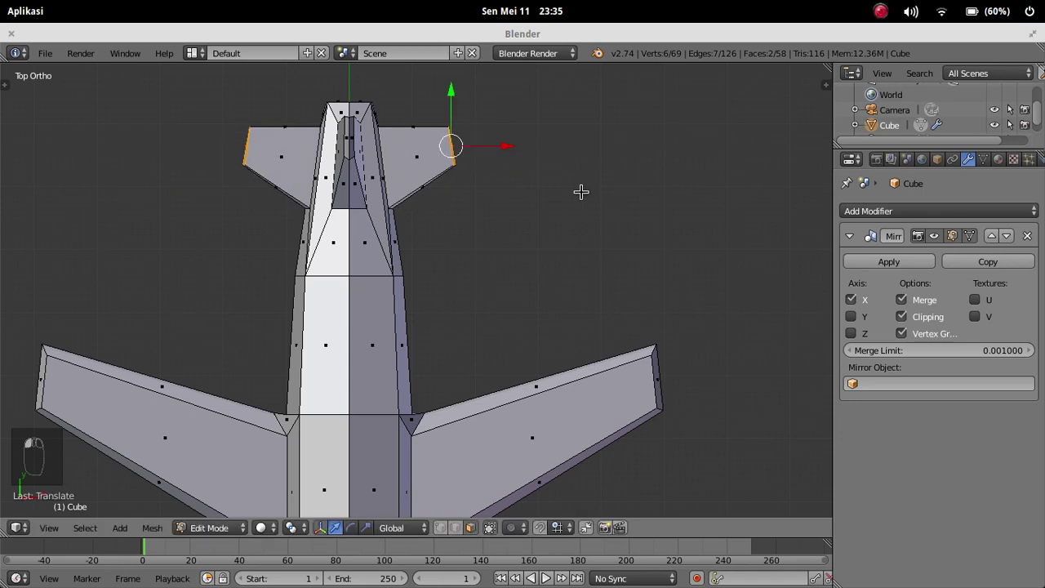
{"action": "key", "text": "s"}
{"action": "left_click", "coordinate": [545, 172]}
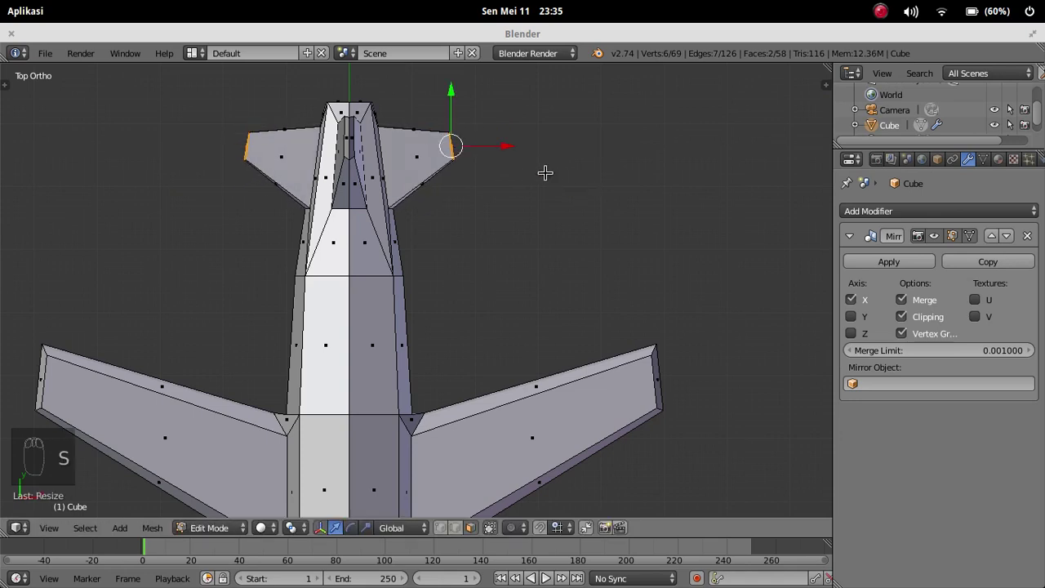
Step: Move the tailplane tips slightly rearward and outward, and inspect the aircraft in Object Mode
{"action": "key", "text": "g"}
{"action": "left_click", "coordinate": [503, 145]}
{"action": "key", "text": "Tab"}
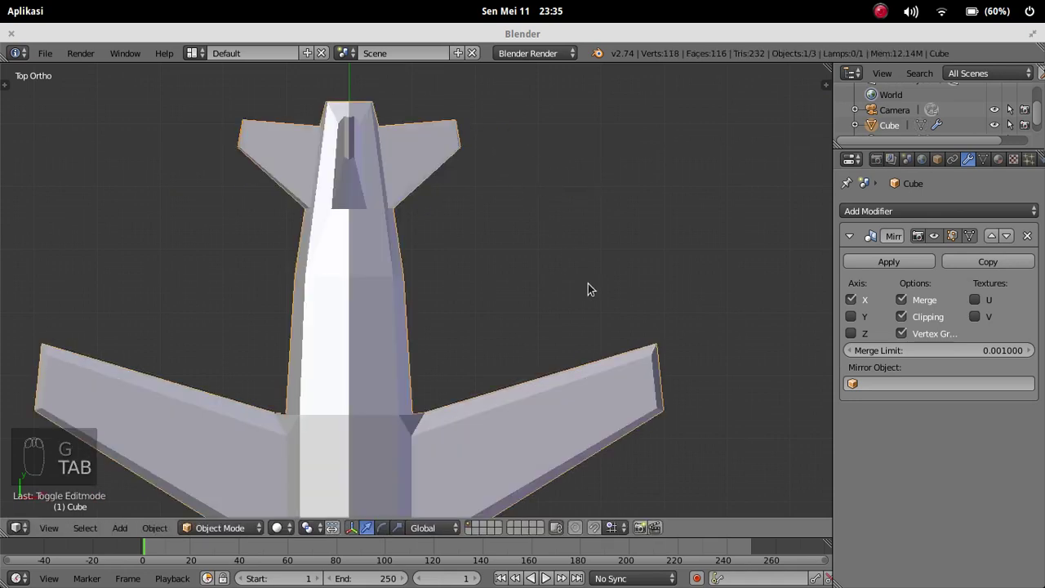
{"action": "middle_click_drag", "start_coordinate": [588, 290], "coordinate": [477, 240]}
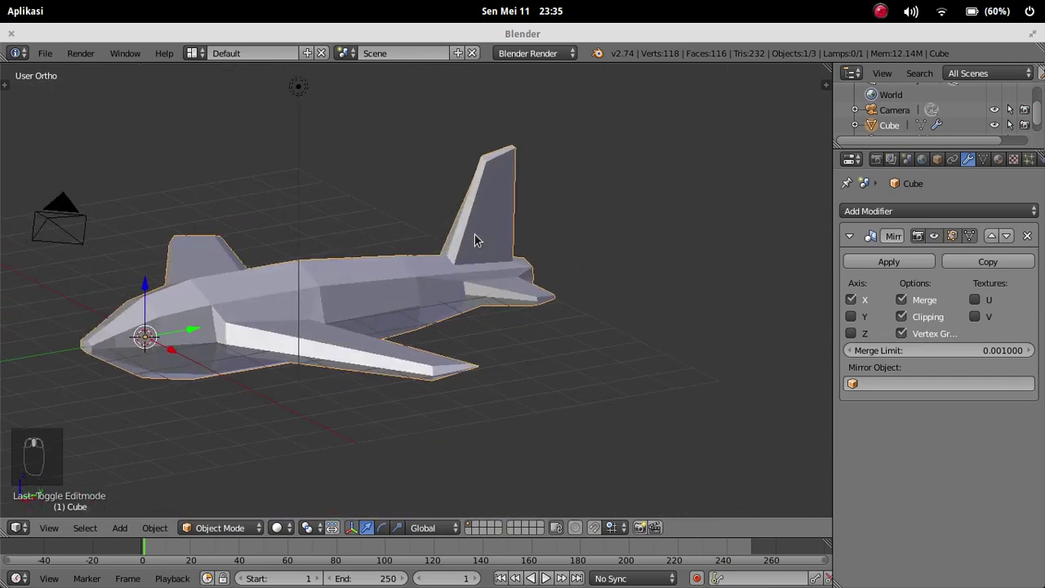
Step: Raise the lower front vertex at the tailplane's root slightly along Z in Edit Mode
{"action": "scroll", "coordinate": [564, 338], "scroll_direction": "up", "scroll_amount": 5}
{"action": "key", "text": "Tab"}
{"action": "right_click", "coordinate": [525, 312]}
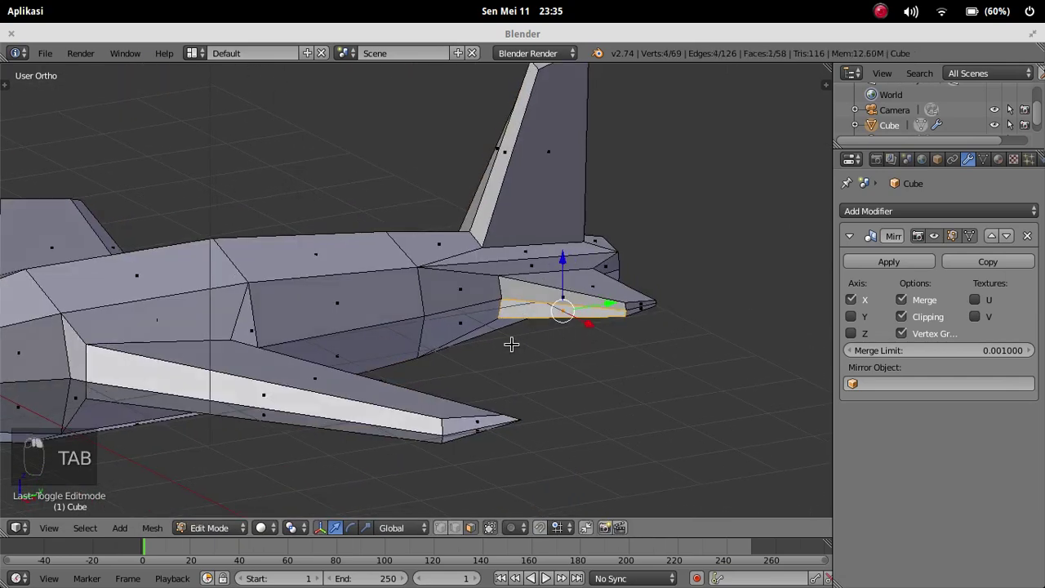
{"action": "middle_click_drag", "start_coordinate": [511, 343], "coordinate": [497, 506]}
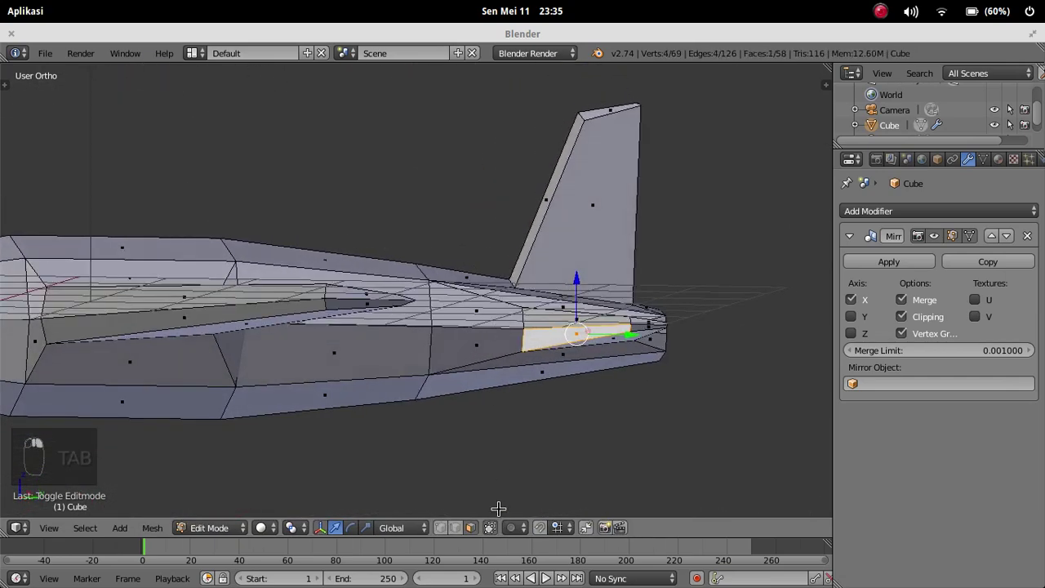
{"action": "right_click", "coordinate": [523, 351]}
{"action": "left_click_drag", "start_coordinate": [523, 299], "coordinate": [523, 291]}
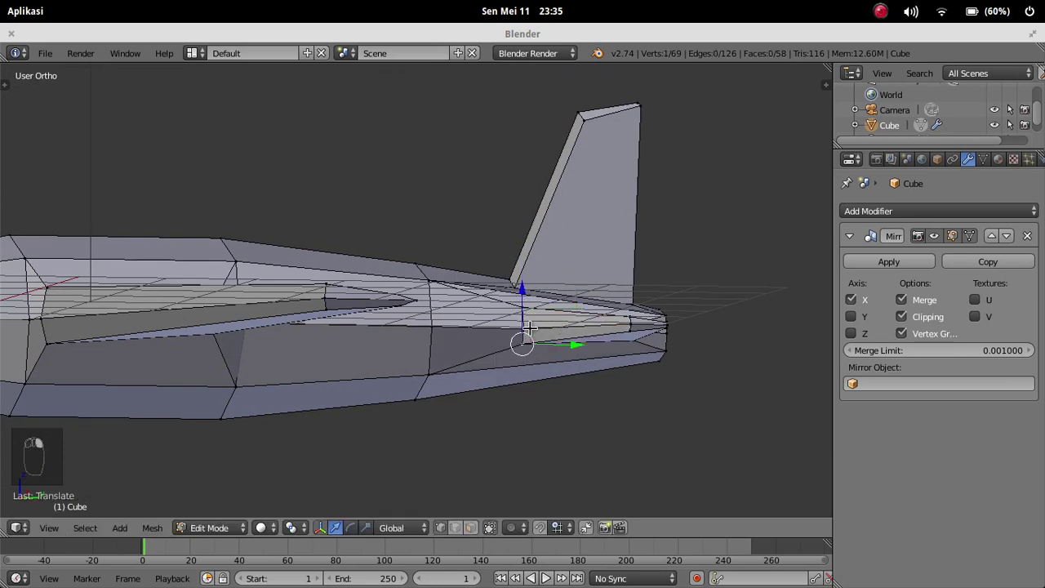
Step: Move the middle front vertex at the tailplane's root forward to shape a pointed leading edge
{"action": "middle_click_drag", "start_coordinate": [529, 327], "coordinate": [540, 352]}
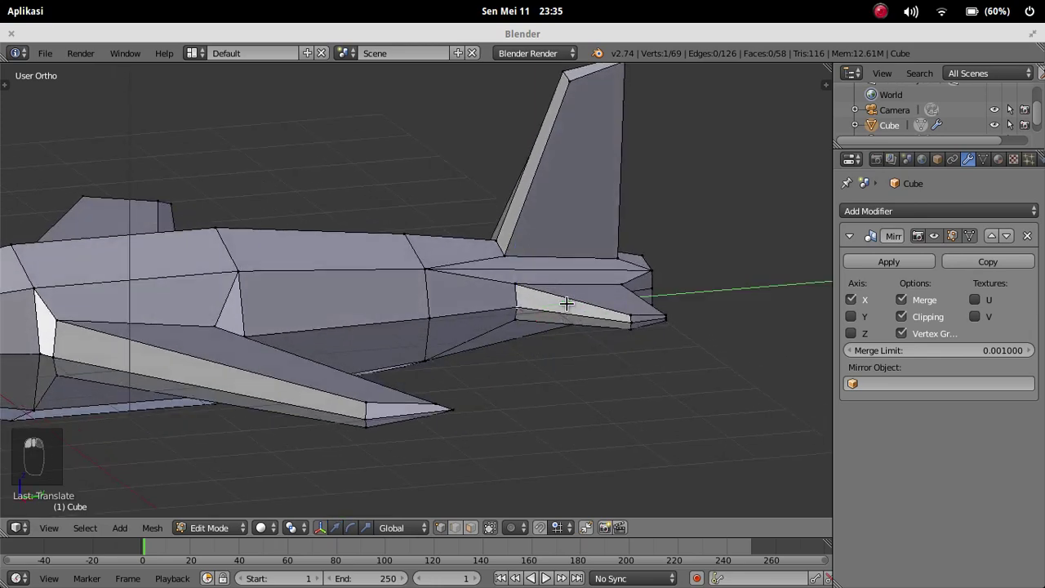
{"action": "key", "text": "g"}
{"action": "left_click", "coordinate": [564, 307]}
{"action": "middle_click_drag", "start_coordinate": [608, 289], "coordinate": [593, 307]}
Step: Move the centre front vertex at the tail fin's base forward along Y
{"action": "right_click", "coordinate": [511, 232]}
{"action": "middle_click_drag", "start_coordinate": [492, 253], "coordinate": [507, 265]}
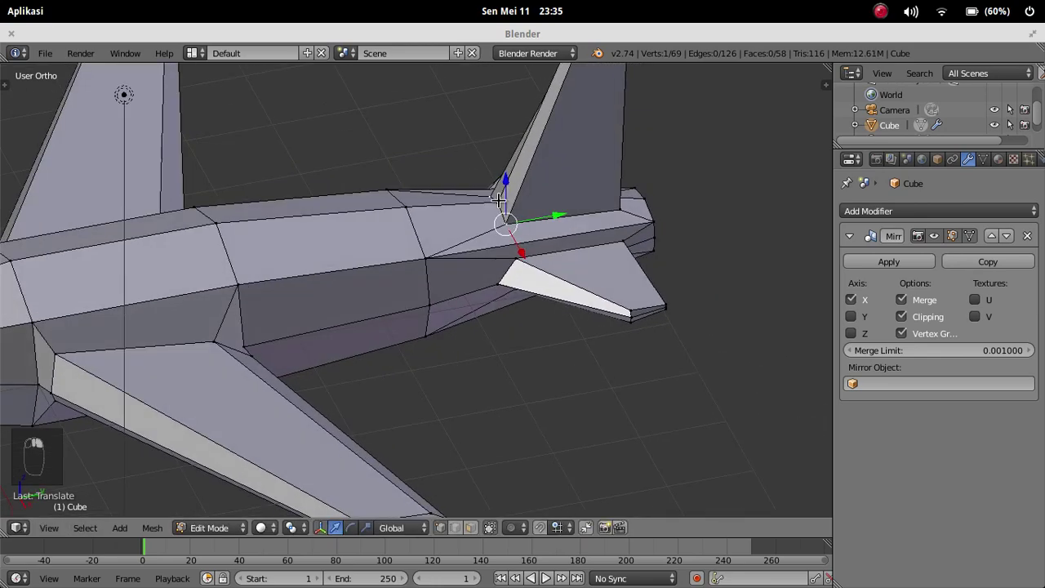
{"action": "key", "text": "g"}
{"action": "key", "text": "y"}
{"action": "left_click", "coordinate": [535, 194]}
{"action": "middle_click_drag", "start_coordinate": [534, 194], "coordinate": [507, 181]}
Step: Move the centre front vertex at the tail fin's tip slightly forward along Y
{"action": "right_click", "coordinate": [511, 164]}
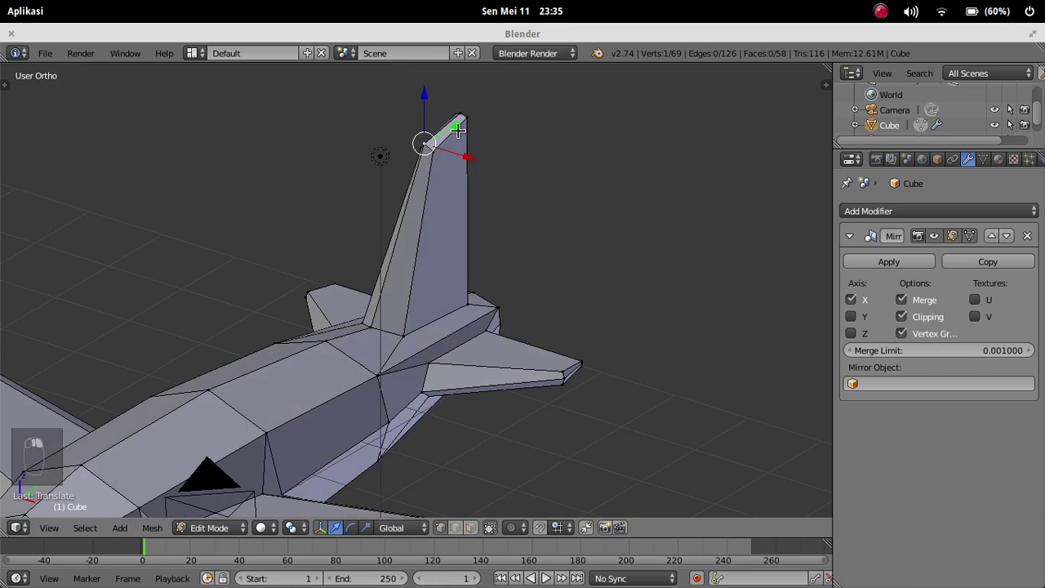
{"action": "left_click_drag", "start_coordinate": [457, 131], "coordinate": [453, 131]}
{"action": "middle_click_drag", "start_coordinate": [541, 225], "coordinate": [476, 211]}
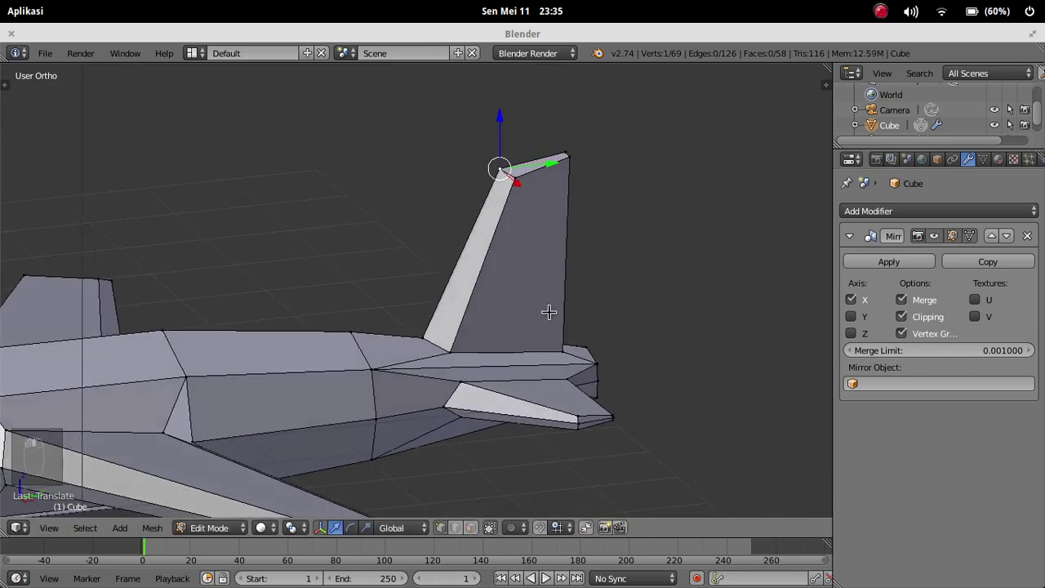
Step: Raise the lower front edge of the tailplane slightly along Z by its tip and root vertices
{"action": "mouse_move", "coordinate": [549, 311]}
{"action": "middle_mouse_down"}
{"action": "mouse_move", "coordinate": [497, 224]}
{"action": "mouse_move", "coordinate": [525, 322]}
{"action": "mouse_move", "coordinate": [574, 380]}
{"action": "mouse_move", "coordinate": [537, 326]}
{"action": "middle_mouse_up"}
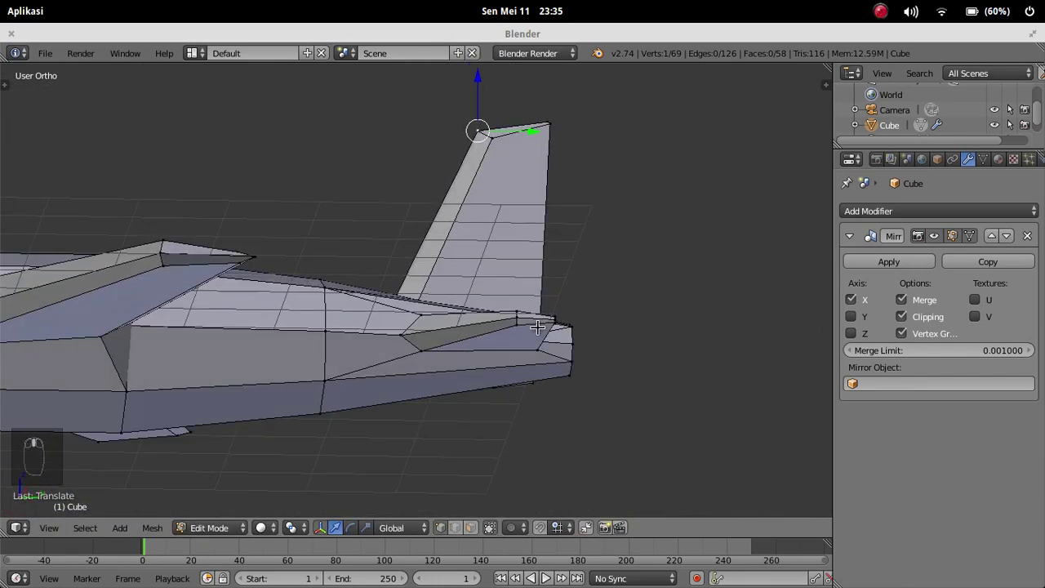
{"action": "right_click", "coordinate": [515, 325]}
{"action": "right_click", "coordinate": [422, 353], "text": "shift"}
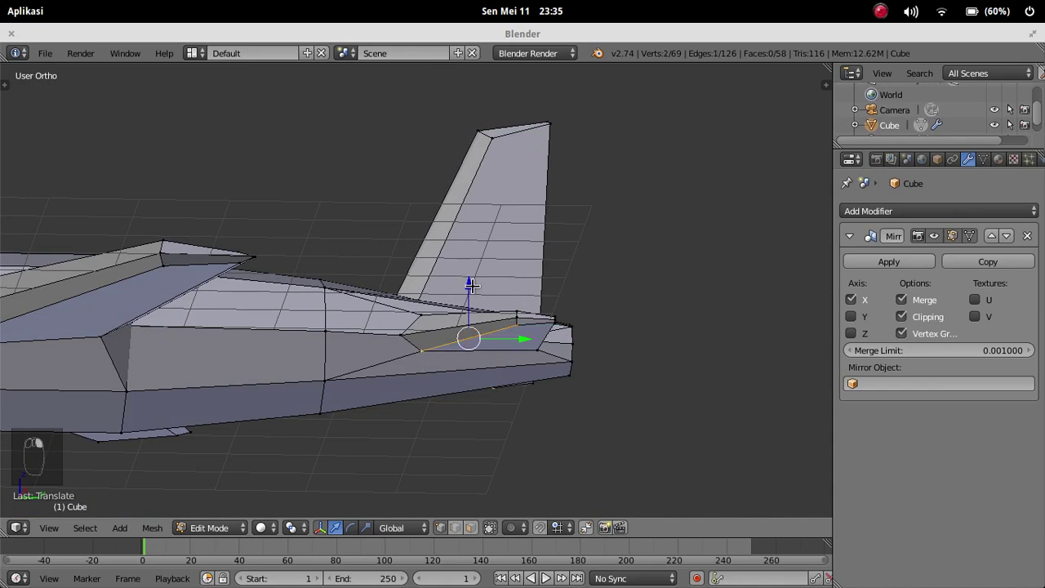
{"action": "left_click_drag", "start_coordinate": [472, 284], "coordinate": [473, 280]}
Step: Raise the lower rear vertex at the tailplane's root along Z and inspect the whole aircraft in Object Mode
{"action": "middle_click_drag", "start_coordinate": [555, 246], "coordinate": [608, 346]}
{"action": "right_click", "coordinate": [571, 333]}
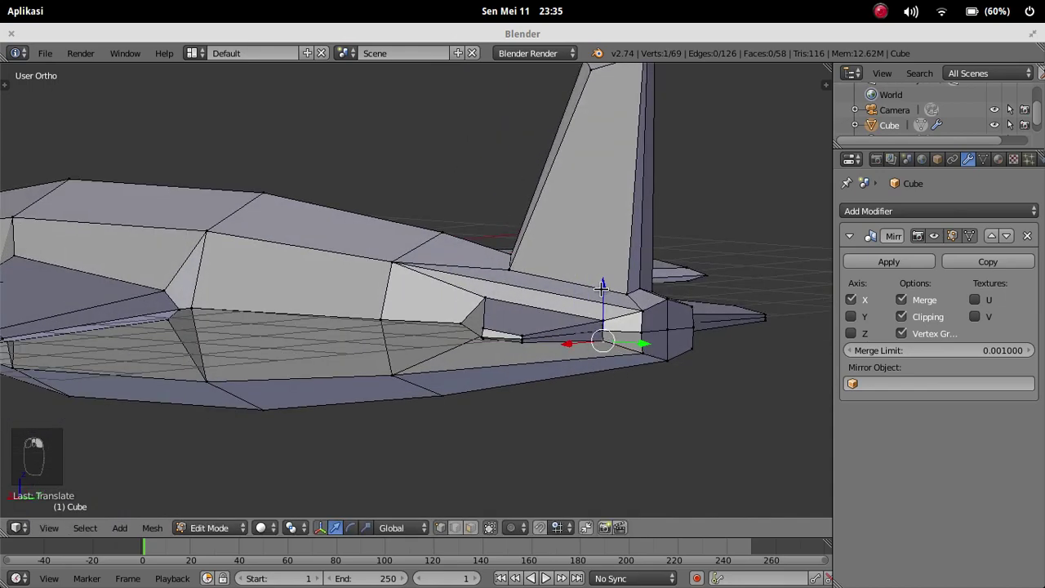
{"action": "left_click_drag", "start_coordinate": [601, 286], "coordinate": [597, 265]}
{"action": "middle_click_drag", "start_coordinate": [430, 305], "coordinate": [544, 323]}
{"action": "key", "text": "Tab"}
{"action": "scroll", "coordinate": [545, 324], "scroll_direction": "down", "scroll_amount": 4}
{"action": "middle_click_drag", "start_coordinate": [241, 344], "coordinate": [439, 354]}
Step: Clear the selection in Edit Mode and select the wing's root edges alongside the fuselage
{"action": "key", "text": "Tab"}
{"action": "scroll", "coordinate": [409, 338], "scroll_direction": "up", "scroll_amount": 5}
{"action": "key", "text": "a"}
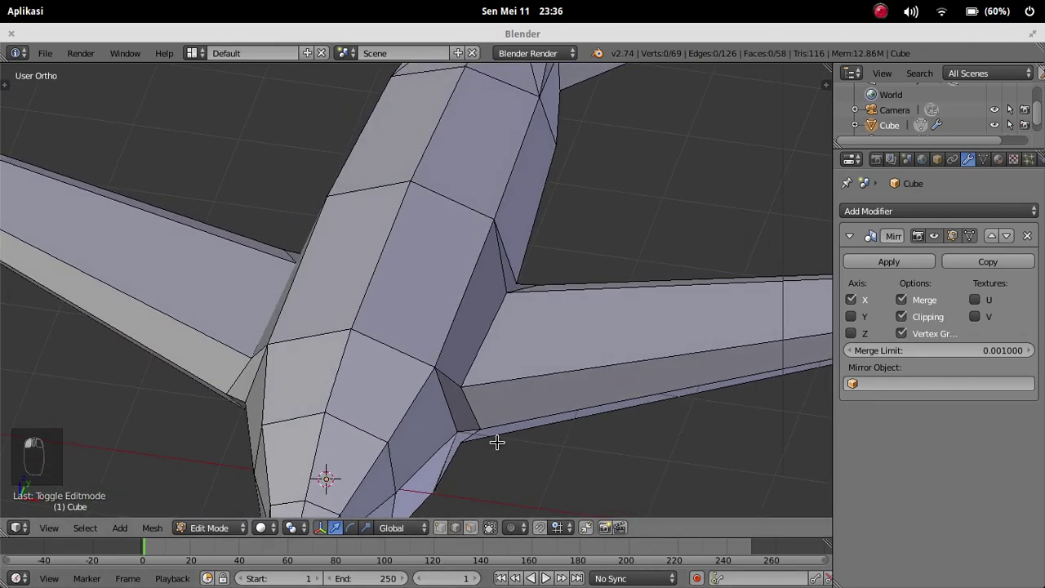
{"action": "right_click", "coordinate": [467, 355]}
{"action": "middle_click_drag", "start_coordinate": [469, 353], "coordinate": [450, 245]}
{"action": "middle_click_drag", "start_coordinate": [436, 203], "coordinate": [350, 262]}
{"action": "right_click", "coordinate": [347, 88], "text": "shift"}
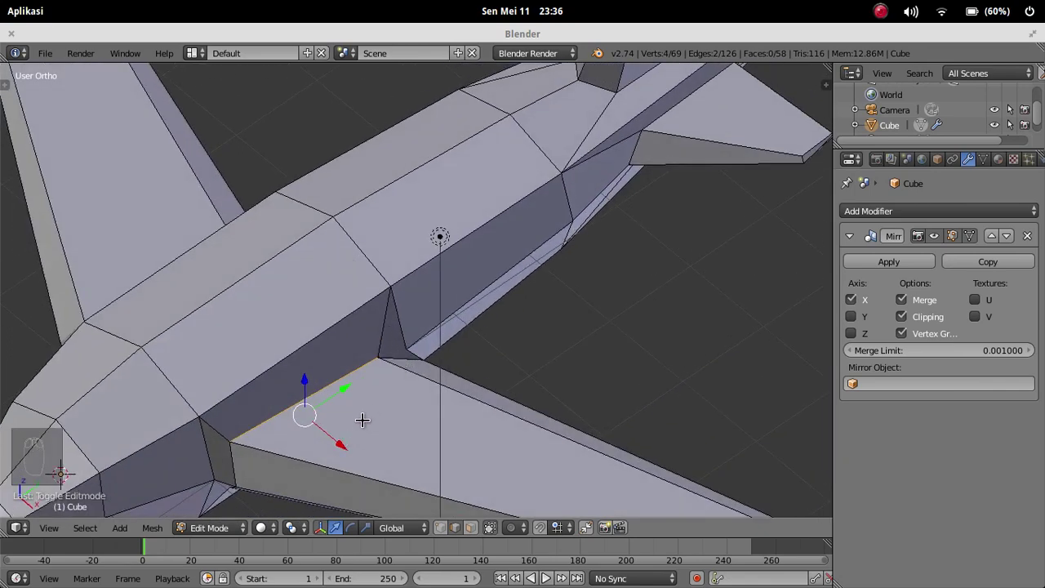
Step: In top view, move the rear vertex of the wing's upper root edge along Y towards the tail, close to the wing's trailing edge
{"action": "key", "text": "KP_7"}
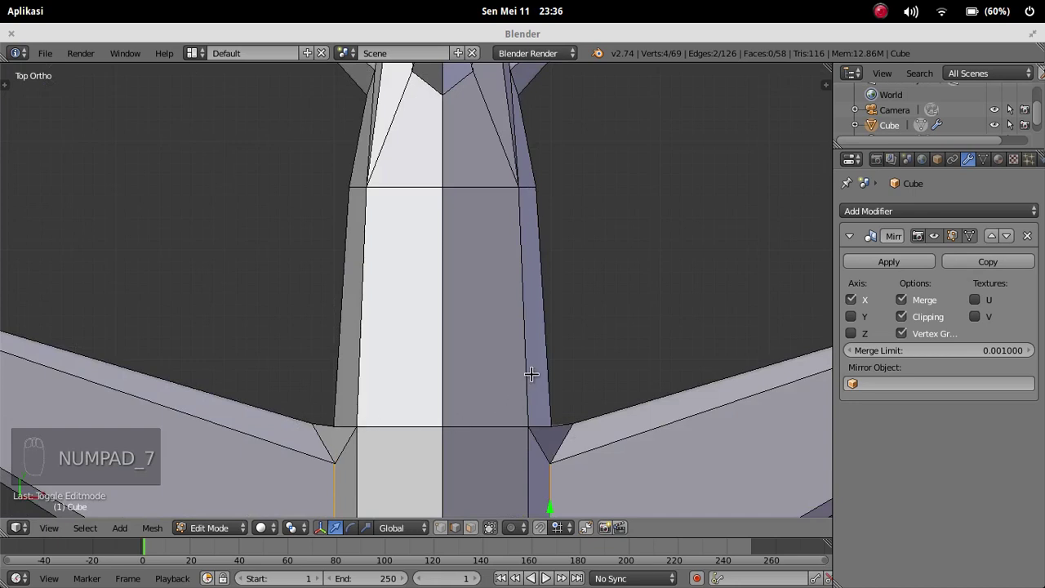
{"action": "middle_click_drag", "start_coordinate": [530, 374], "coordinate": [411, 226], "text": "shift"}
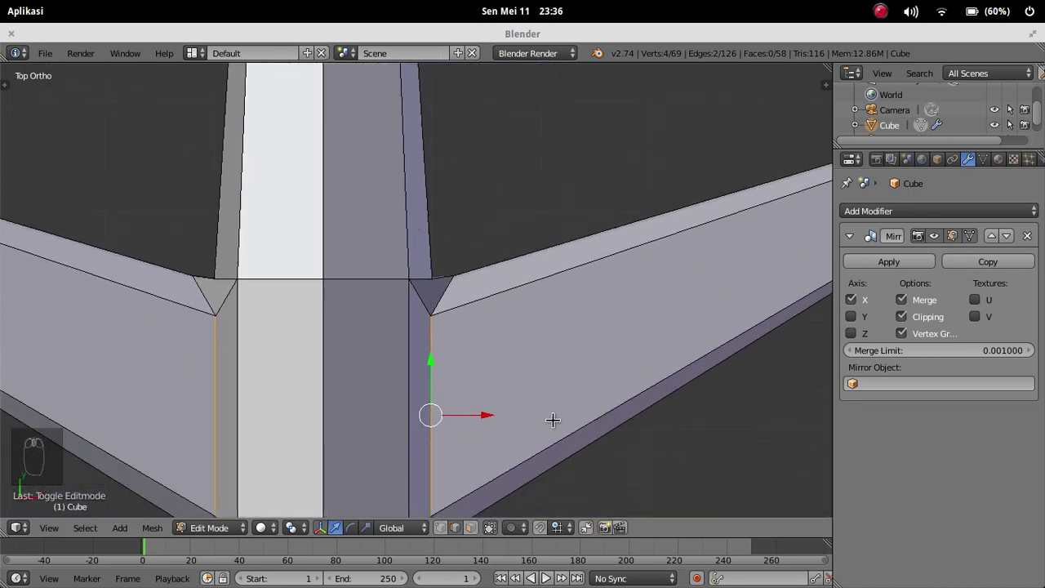
{"action": "middle_click_drag", "start_coordinate": [552, 420], "coordinate": [525, 368], "text": "shift"}
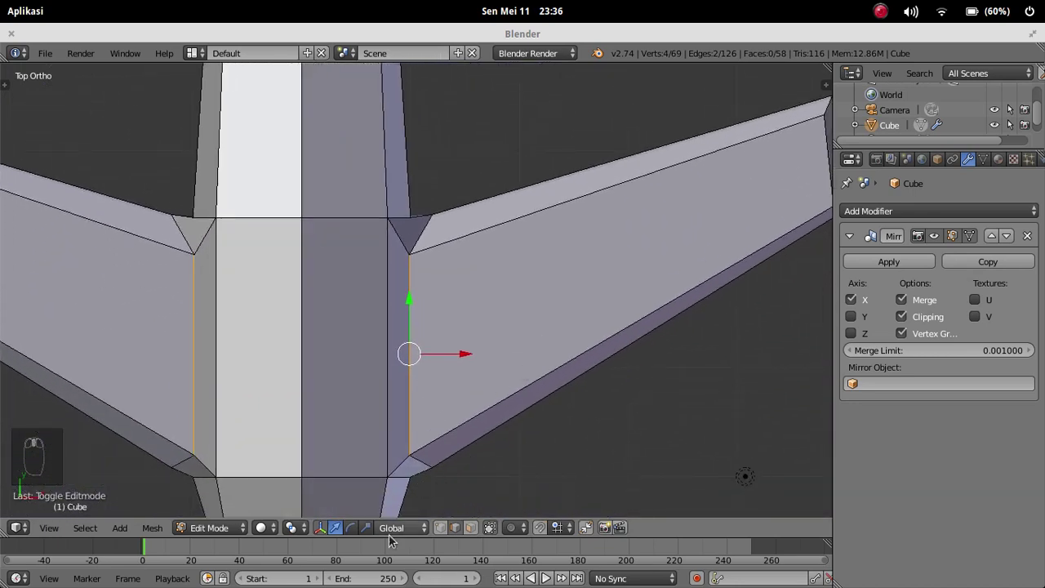
{"action": "right_click", "coordinate": [415, 262]}
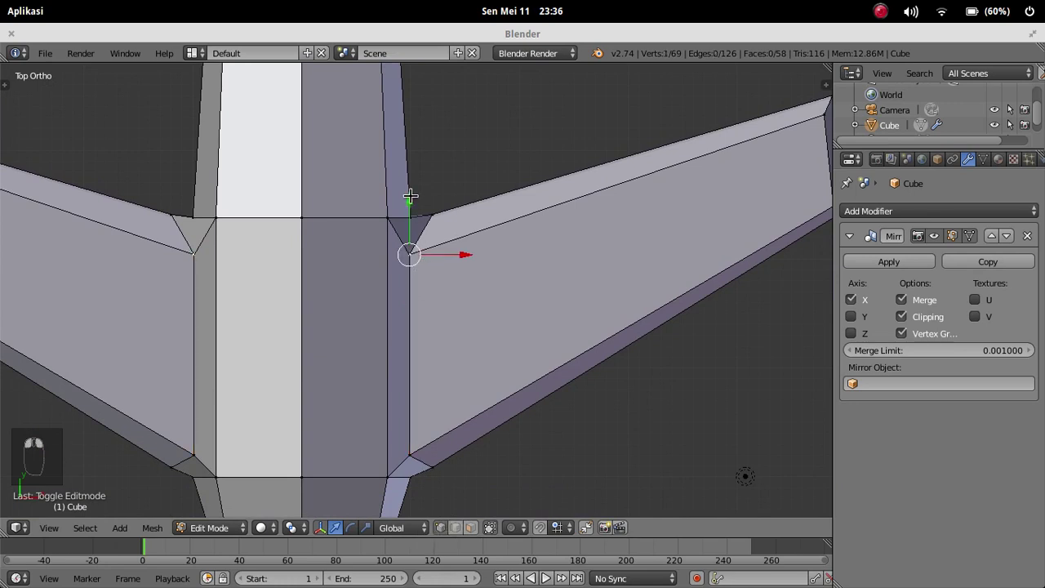
{"action": "key", "text": "g"}
{"action": "key", "text": "y"}
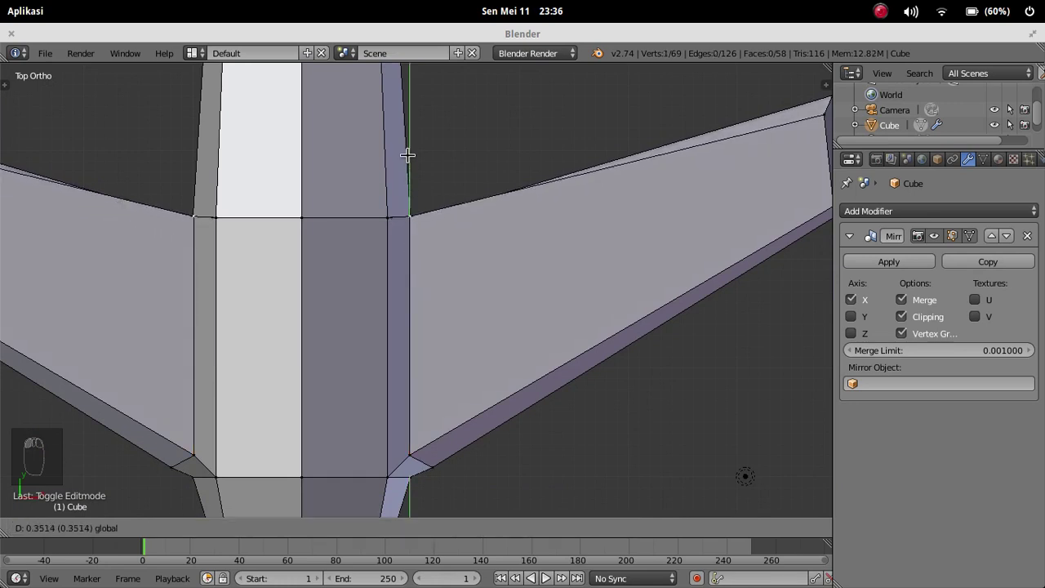
{"action": "left_click", "coordinate": [412, 211]}
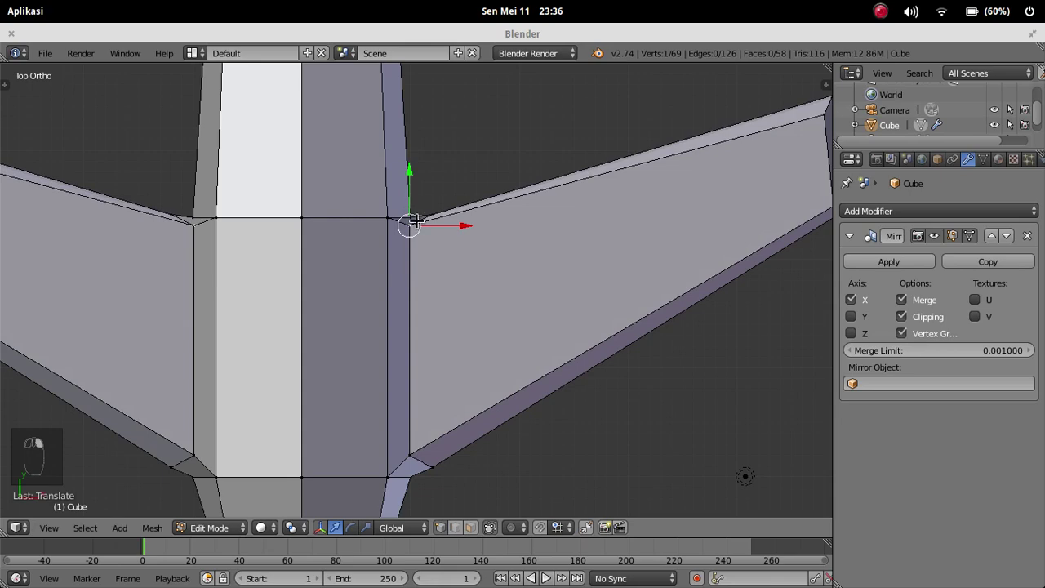
Step: Reposition the vertices where the wing's trailing edge joins the fuselage to refine the wing root
{"action": "middle_click_drag", "start_coordinate": [484, 258], "coordinate": [472, 189]}
{"action": "key", "text": "g"}
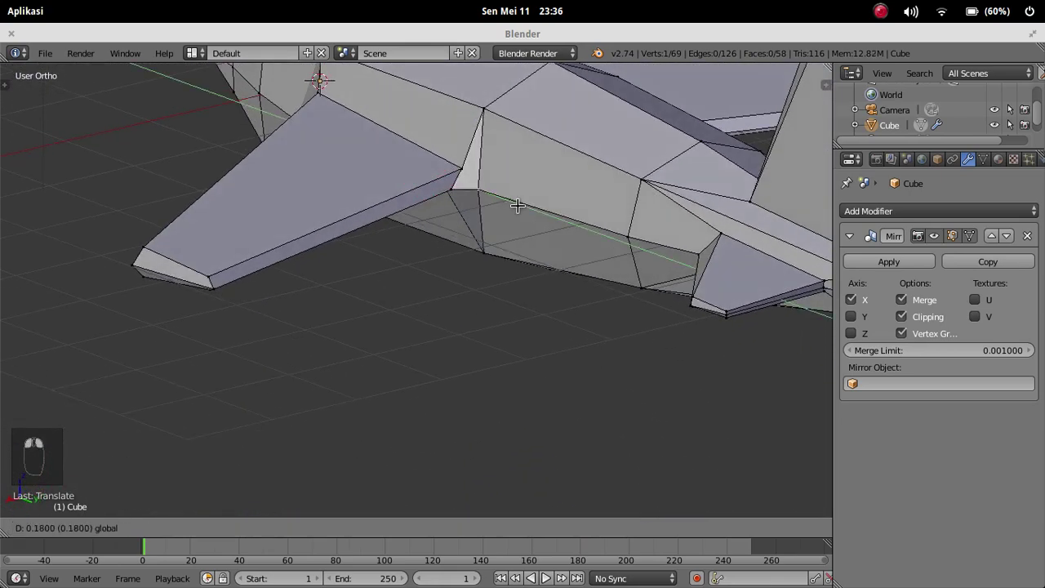
{"action": "left_click", "coordinate": [465, 164]}
{"action": "right_click", "coordinate": [461, 172]}
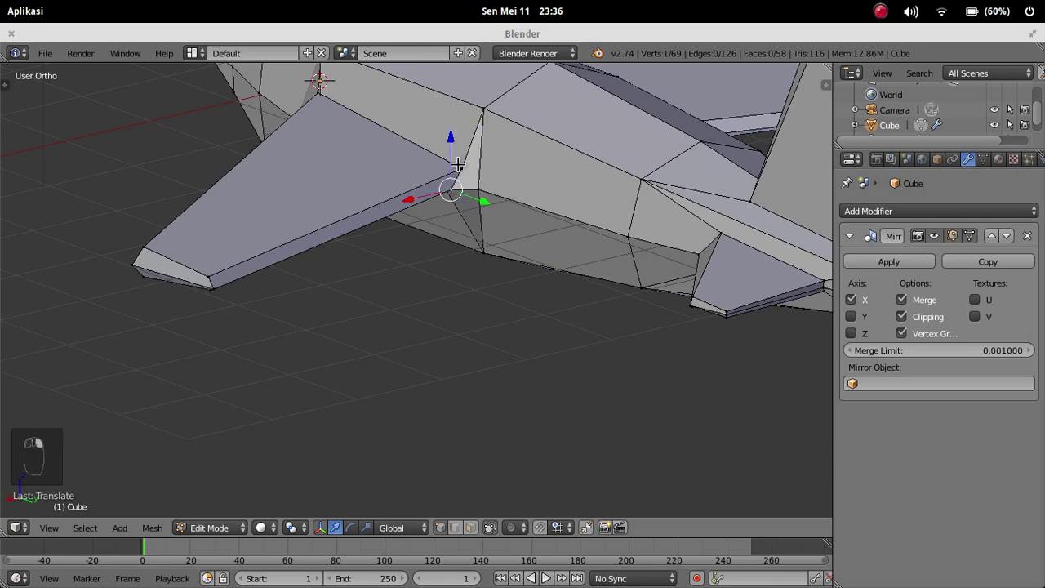
{"action": "middle_click_drag", "start_coordinate": [508, 221], "coordinate": [473, 226]}
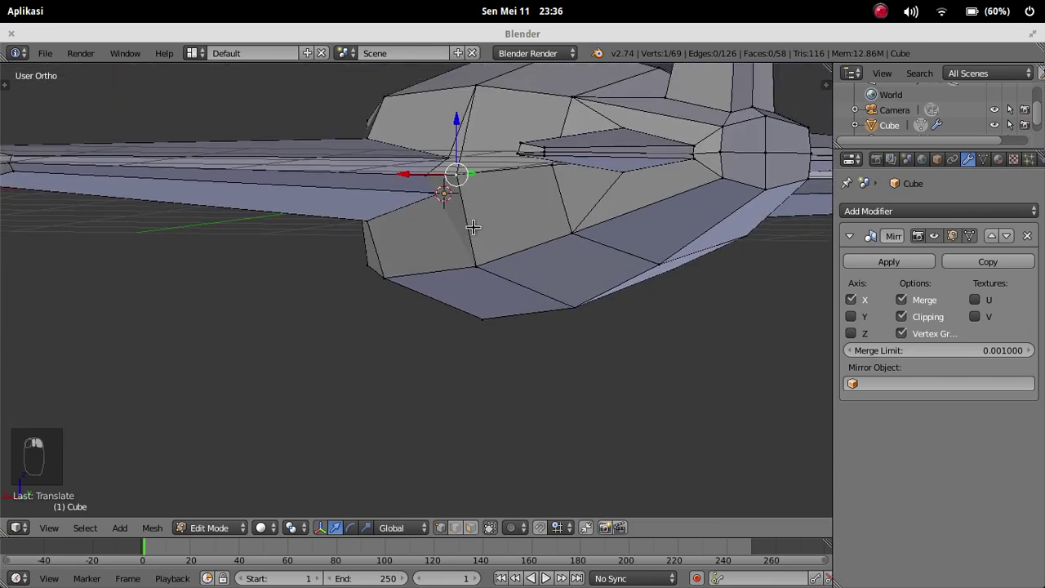
{"action": "scroll", "coordinate": [465, 216], "scroll_direction": "up", "scroll_amount": 8}
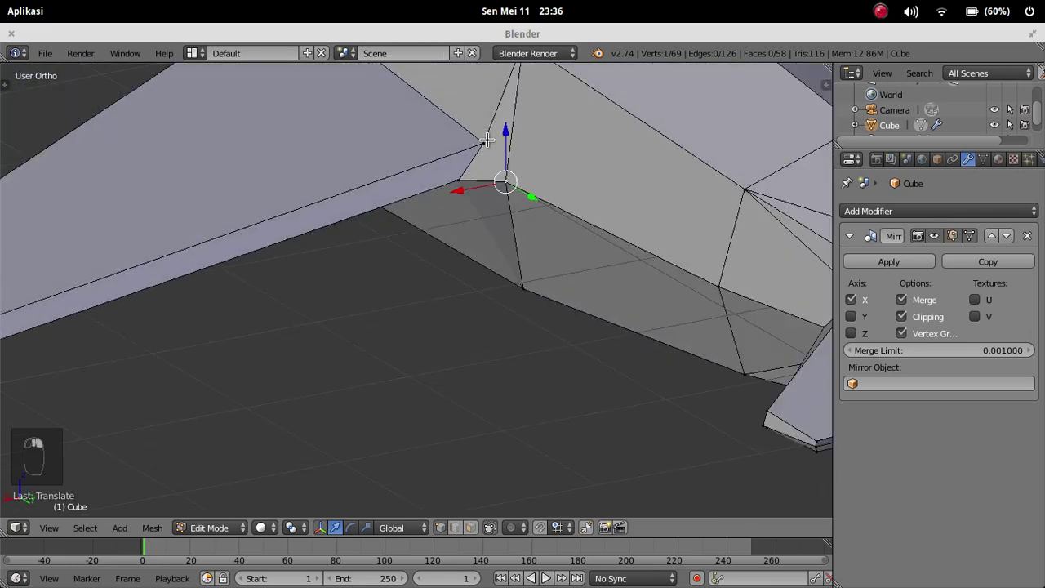
{"action": "middle_click_drag", "start_coordinate": [486, 141], "coordinate": [433, 155]}
{"action": "left_click_drag", "start_coordinate": [391, 154], "coordinate": [356, 160]}
{"action": "right_click", "coordinate": [408, 186]}
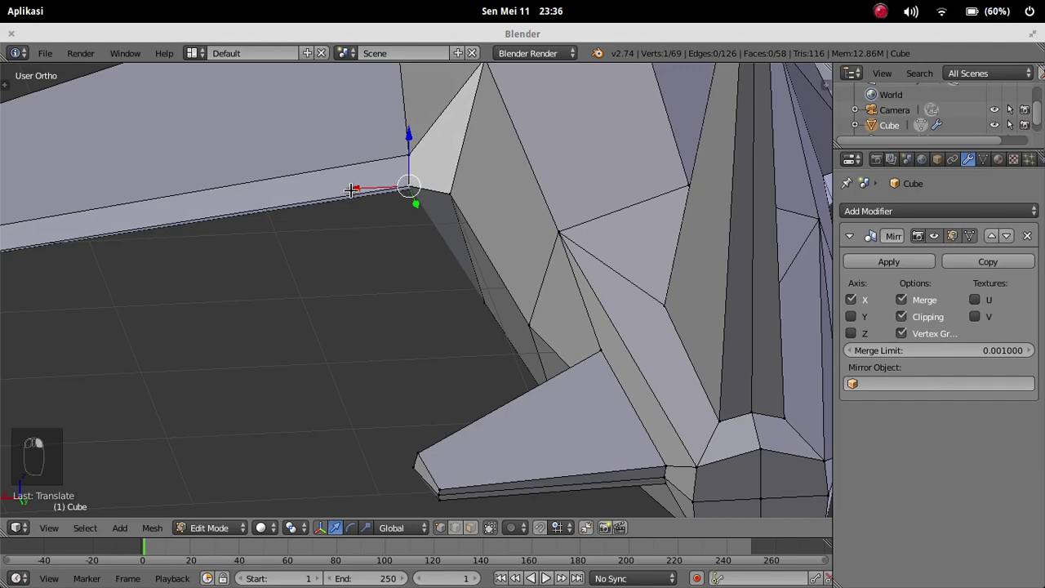
Step: Examine the whole aircraft in Object Mode from behind, above and the front to check its overall shape
{"action": "key", "text": "Tab"}
{"action": "key", "text": "Tab"}
{"action": "key", "text": "Tab"}
{"action": "scroll", "coordinate": [363, 202], "scroll_direction": "down", "scroll_amount": 6}
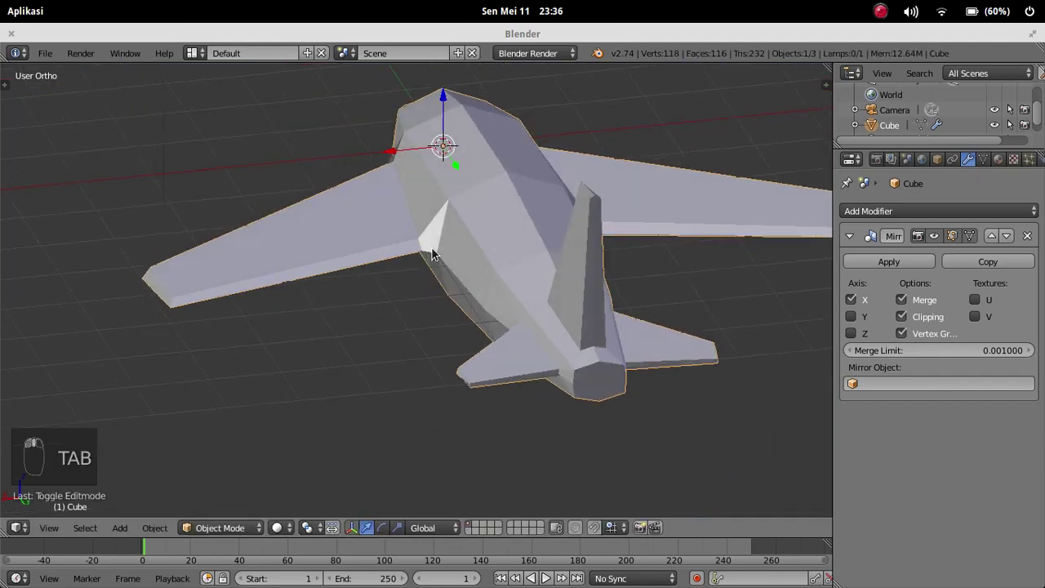
{"action": "middle_click_drag", "start_coordinate": [432, 248], "coordinate": [517, 332]}
{"action": "scroll", "coordinate": [522, 342], "scroll_direction": "up", "scroll_amount": 2}
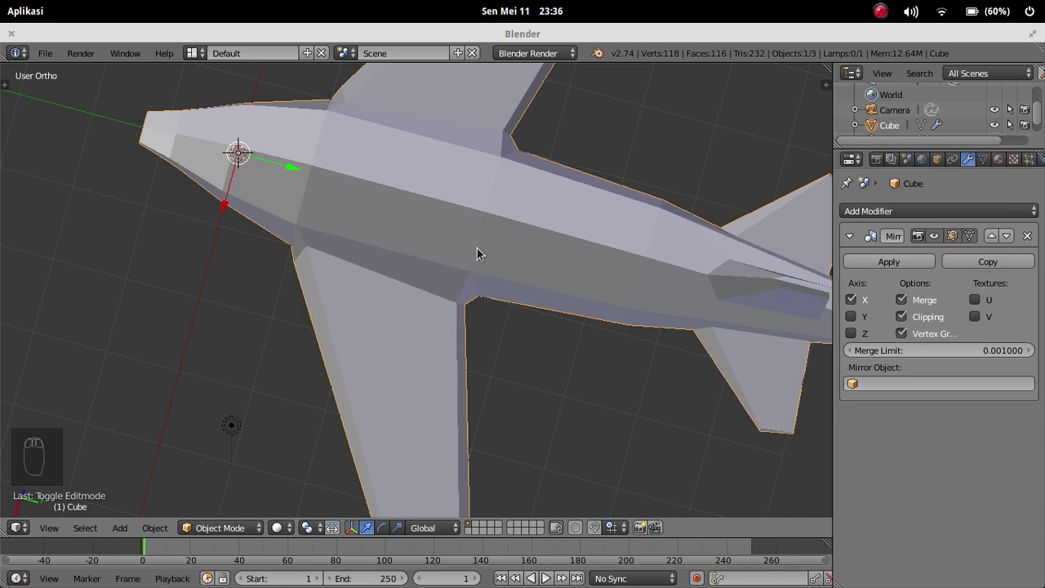
{"action": "scroll", "coordinate": [524, 214], "scroll_direction": "down", "scroll_amount": 3}
{"action": "middle_click_drag", "start_coordinate": [506, 295], "coordinate": [364, 253]}
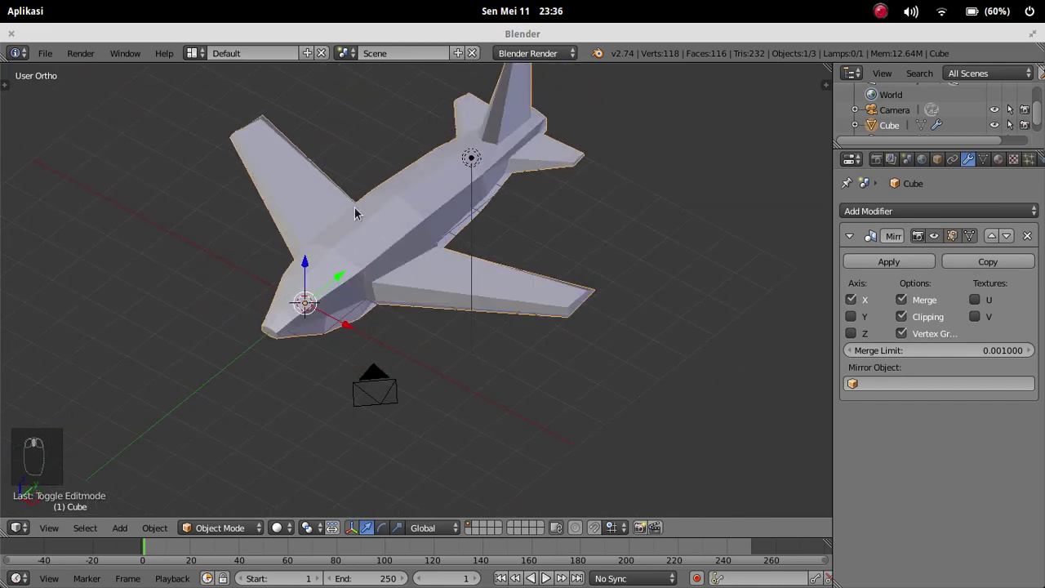
{"action": "scroll", "coordinate": [351, 238], "scroll_direction": "up", "scroll_amount": 2}
{"action": "middle_click_drag", "start_coordinate": [307, 250], "coordinate": [475, 511]}
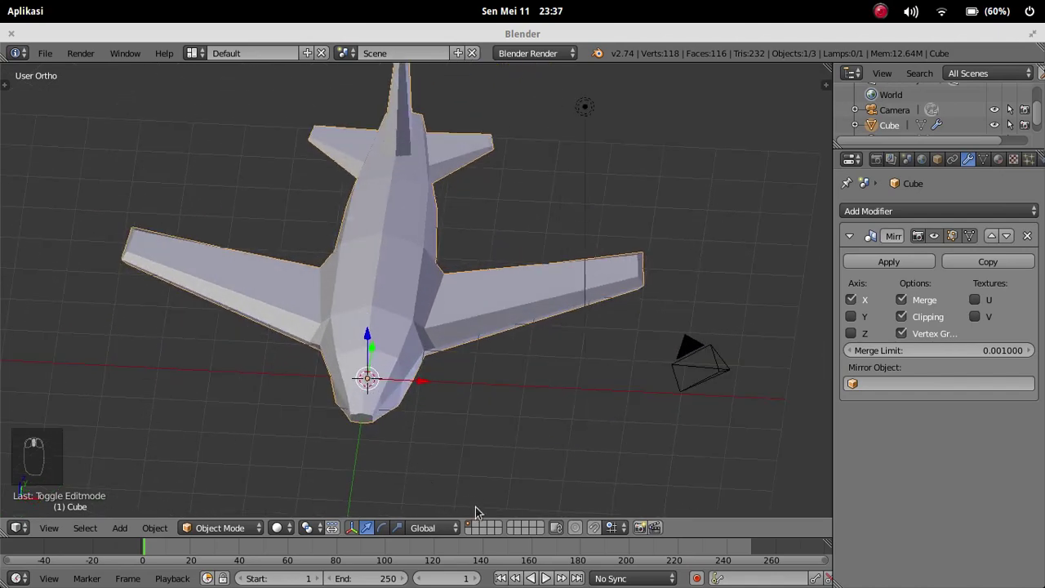
{"action": "middle_click_drag", "start_coordinate": [454, 397], "coordinate": [366, 472]}
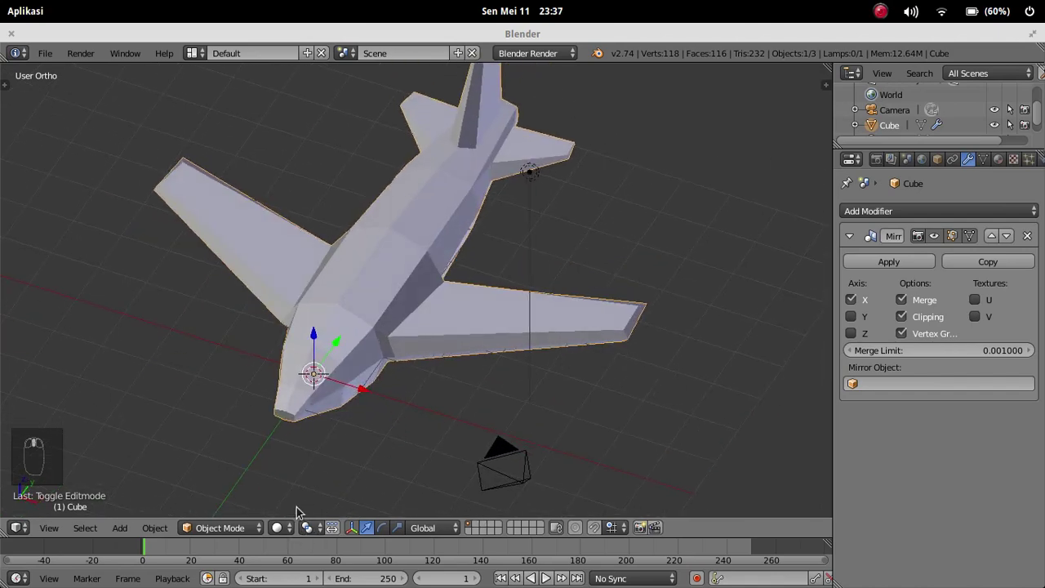
Step: Extrude the top fuselage face between the wings upward by about 0.31 to start the cockpit canopy
{"action": "key", "text": "Tab"}
{"action": "scroll", "coordinate": [368, 481], "scroll_direction": "up", "scroll_amount": 1}
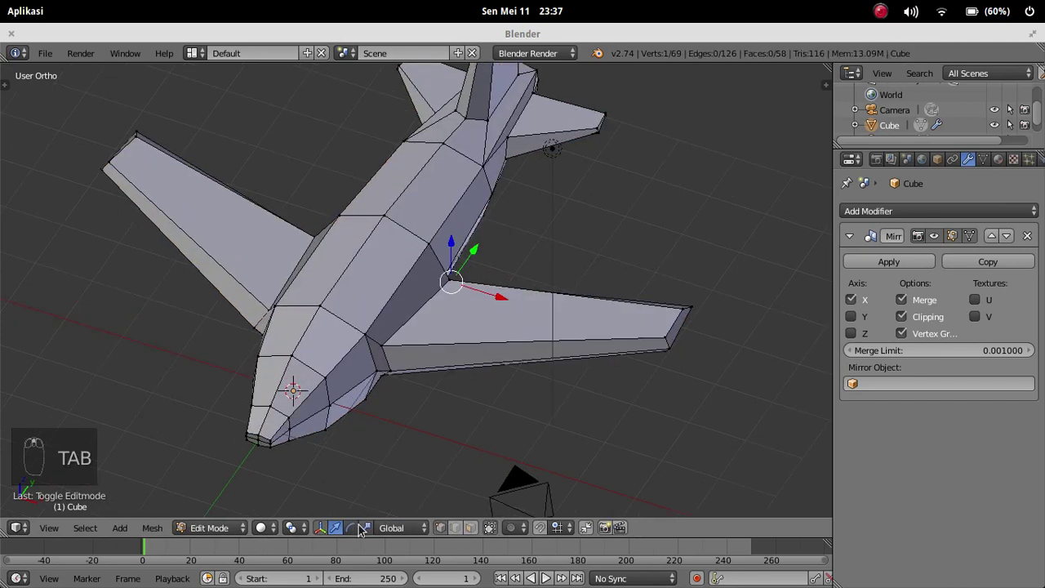
{"action": "left_click", "coordinate": [470, 527]}
{"action": "right_click", "coordinate": [360, 296]}
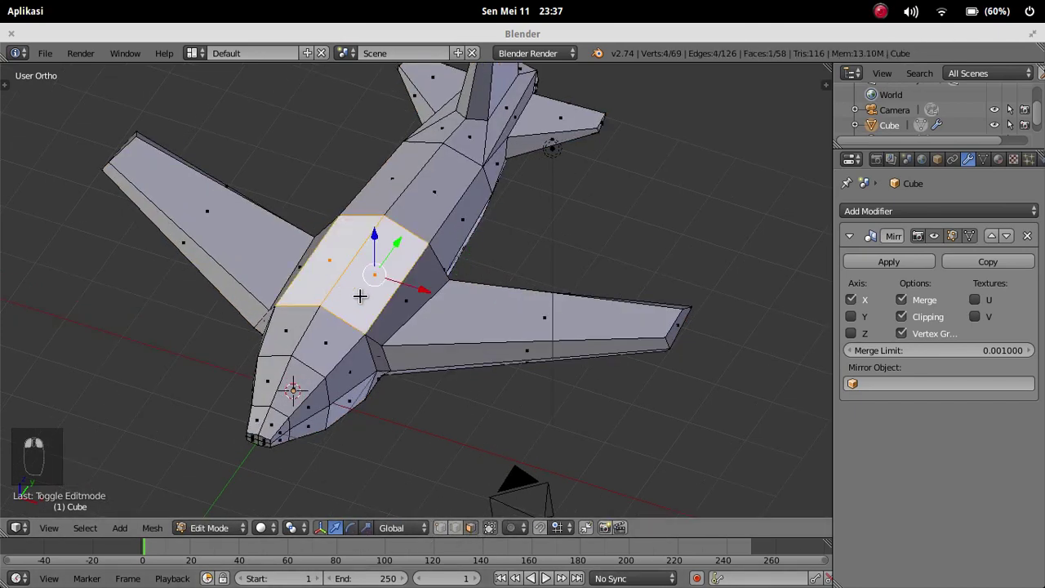
{"action": "middle_click_drag", "start_coordinate": [627, 316], "coordinate": [550, 313]}
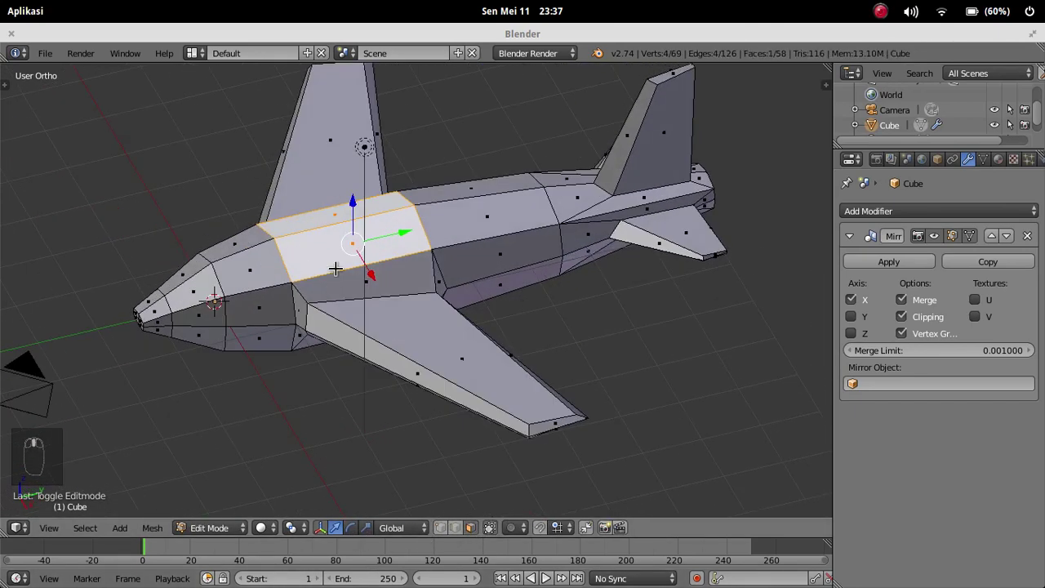
{"action": "middle_click_drag", "start_coordinate": [364, 222], "coordinate": [445, 321], "text": "shift"}
{"action": "scroll", "coordinate": [444, 331], "scroll_direction": "up", "scroll_amount": 1}
{"action": "key", "text": "e"}
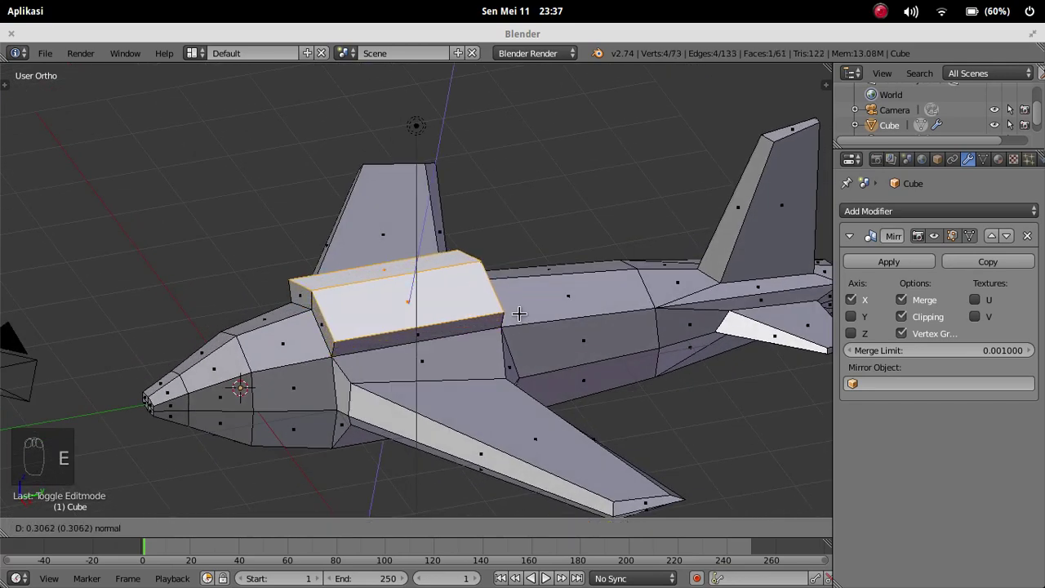
{"action": "left_click", "coordinate": [519, 311]}
Step: Taper the extruded canopy face by scaling it to about 0.82, narrowing it along X and lowering it slightly
{"action": "middle_click_drag", "start_coordinate": [519, 311], "coordinate": [503, 320]}
{"action": "key", "text": "s"}
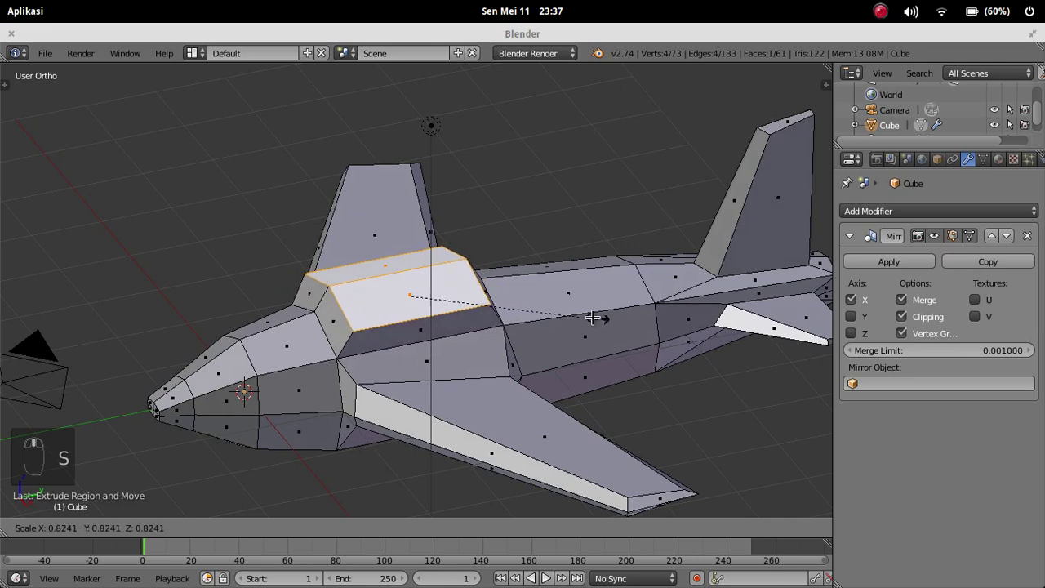
{"action": "left_click", "coordinate": [592, 317]}
{"action": "middle_click_drag", "start_coordinate": [592, 317], "coordinate": [606, 319]}
{"action": "key", "text": "s"}
{"action": "key", "text": "x"}
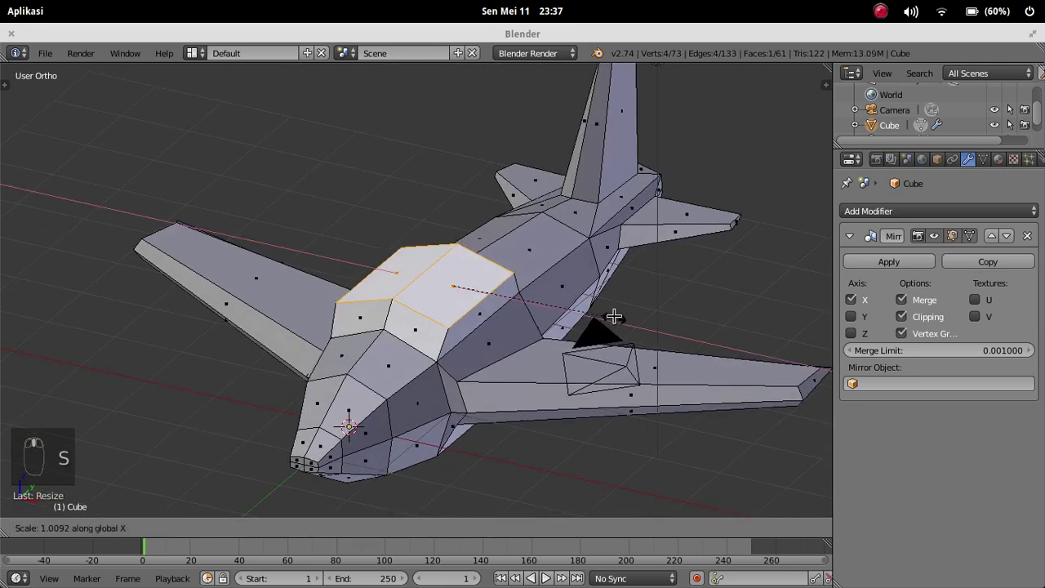
{"action": "left_click", "coordinate": [495, 293]}
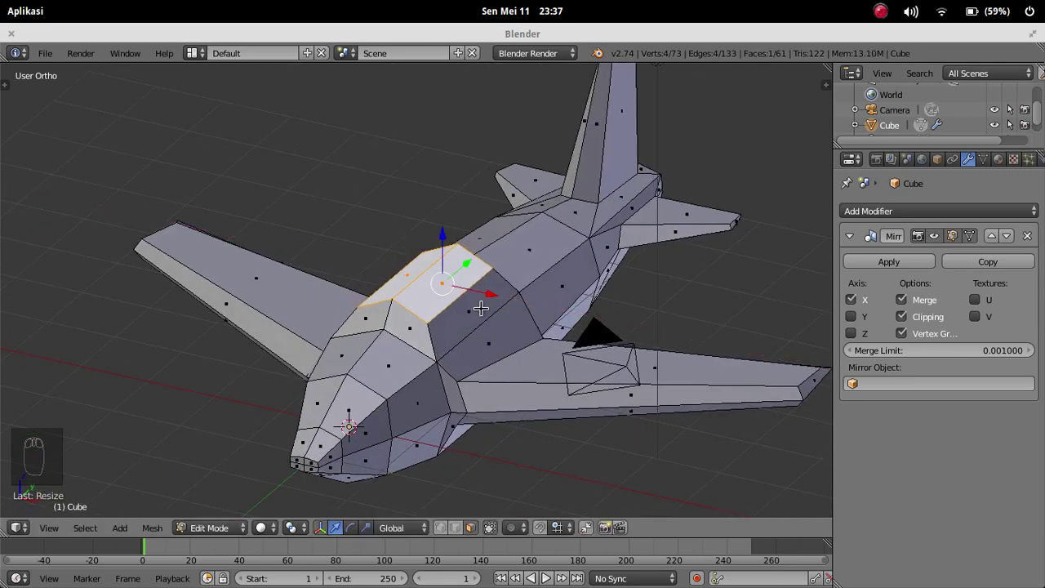
{"action": "middle_click_drag", "start_coordinate": [495, 294], "coordinate": [545, 278]}
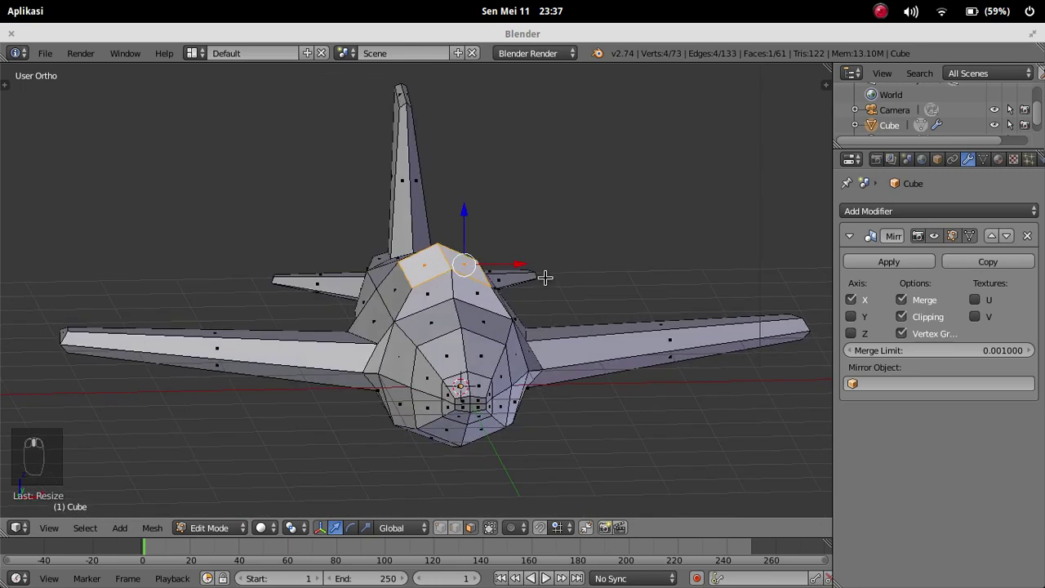
{"action": "left_click", "coordinate": [471, 204]}
{"action": "left_click_drag", "start_coordinate": [467, 217], "coordinate": [466, 232]}
Step: Extrude the canopy's top face upward again, then shrink it and narrow it along the X axis
{"action": "key", "text": "e"}
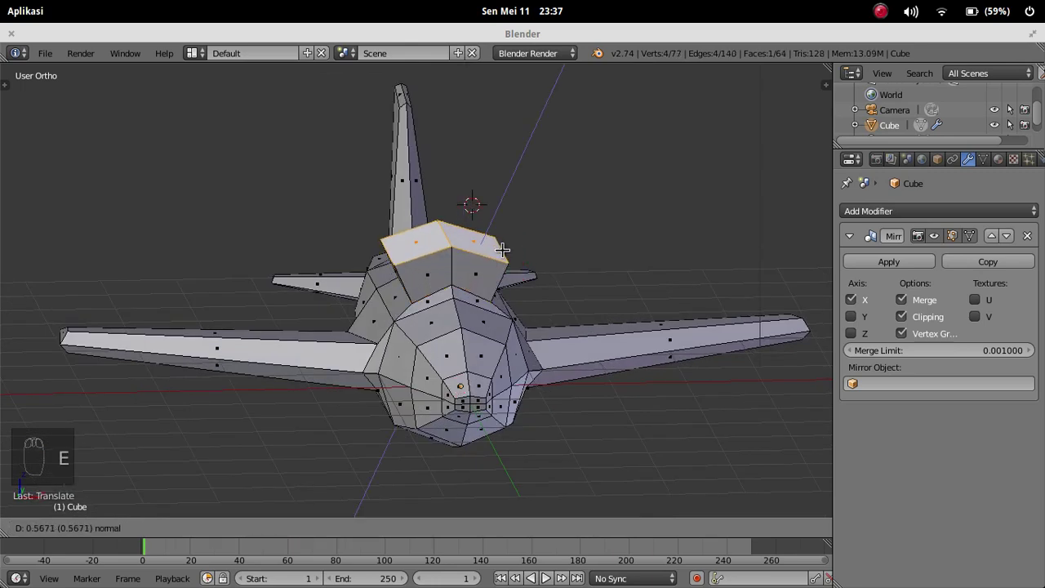
{"action": "left_click", "coordinate": [488, 237]}
{"action": "key", "text": "s"}
{"action": "left_click", "coordinate": [653, 247]}
{"action": "key", "text": "s"}
{"action": "key", "text": "x"}
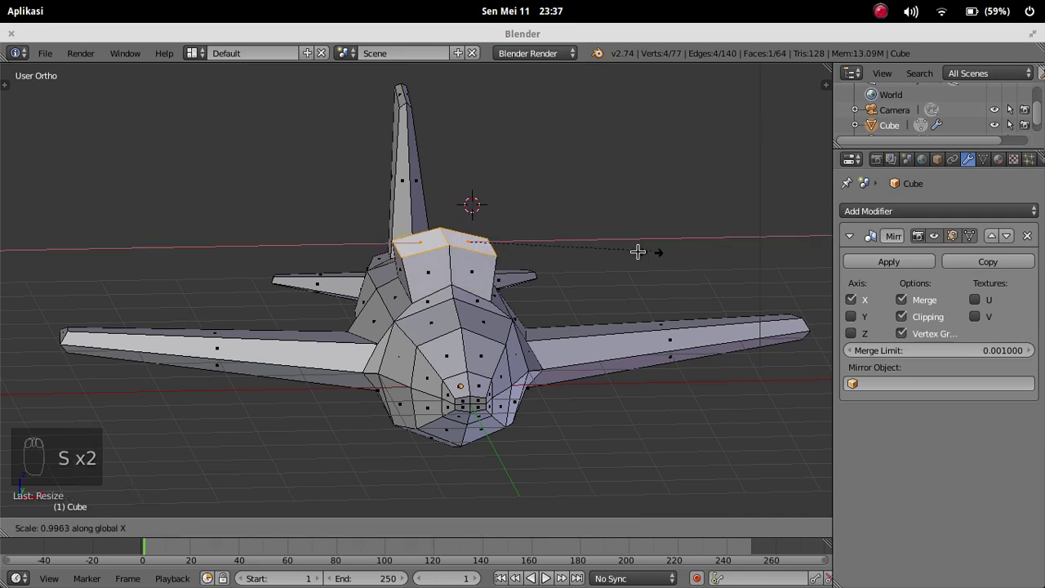
{"action": "left_click", "coordinate": [506, 237]}
Step: Return to Object Mode and add a Subdivision Surface modifier to the aircraft after the Mirror modifier
{"action": "key", "text": "Tab"}
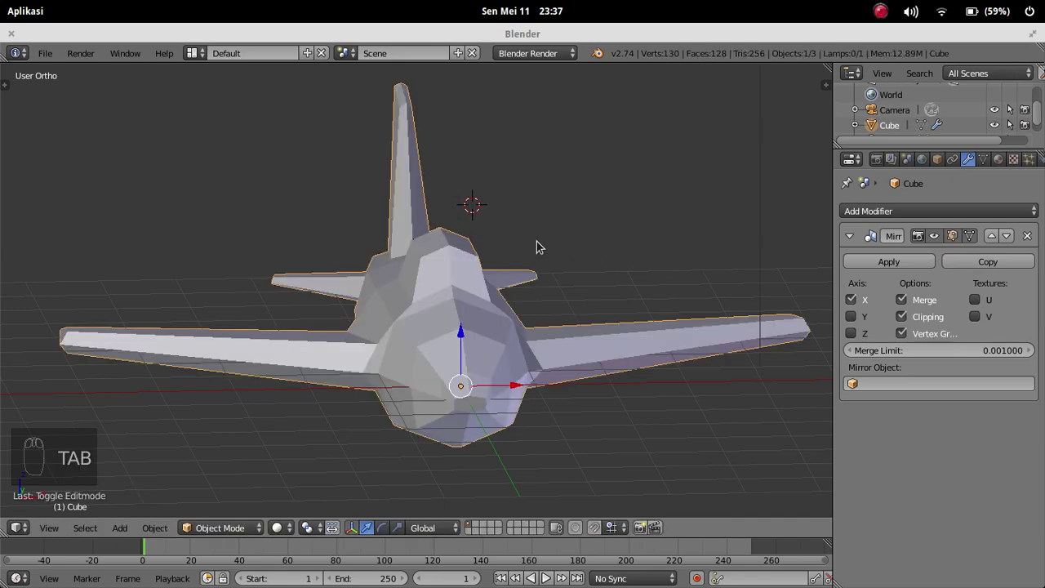
{"action": "middle_click_drag", "start_coordinate": [536, 245], "coordinate": [375, 298]}
{"action": "scroll", "coordinate": [390, 261], "scroll_direction": "down", "scroll_amount": 3}
{"action": "middle_click_drag", "start_coordinate": [467, 273], "coordinate": [475, 322]}
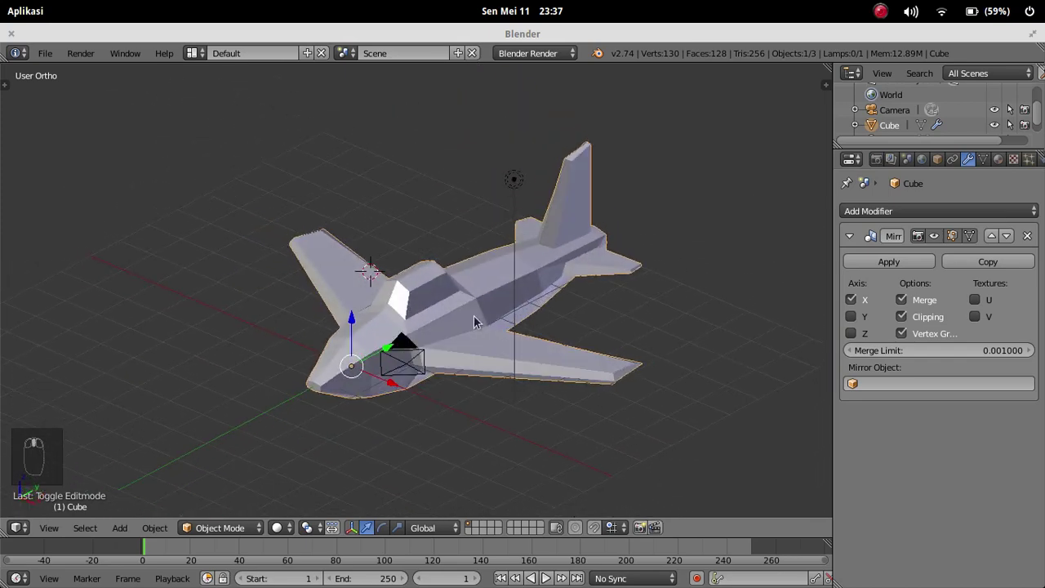
{"action": "left_click", "coordinate": [849, 236]}
{"action": "left_click", "coordinate": [882, 212]}
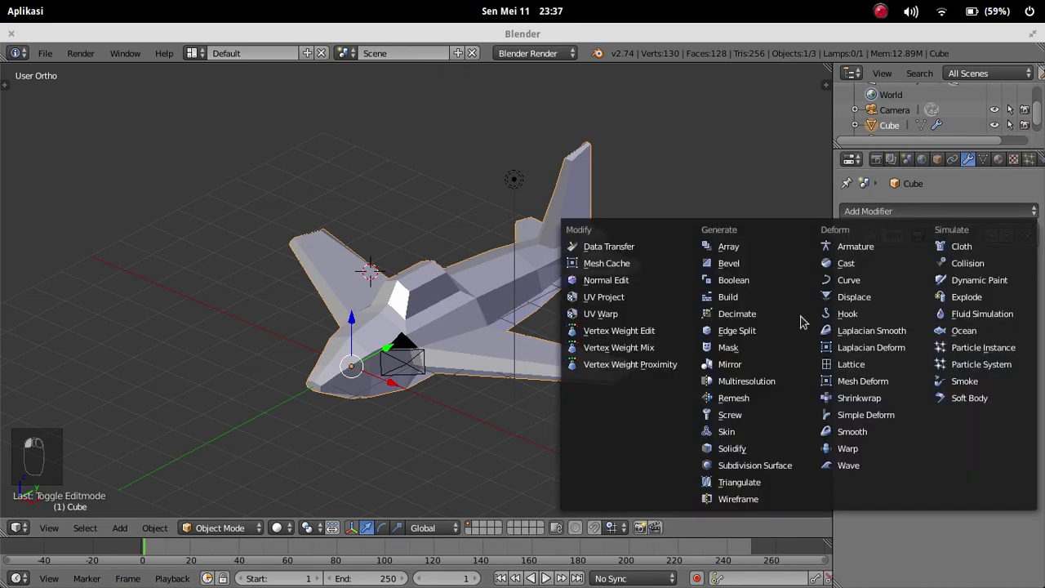
{"action": "left_click", "coordinate": [770, 465]}
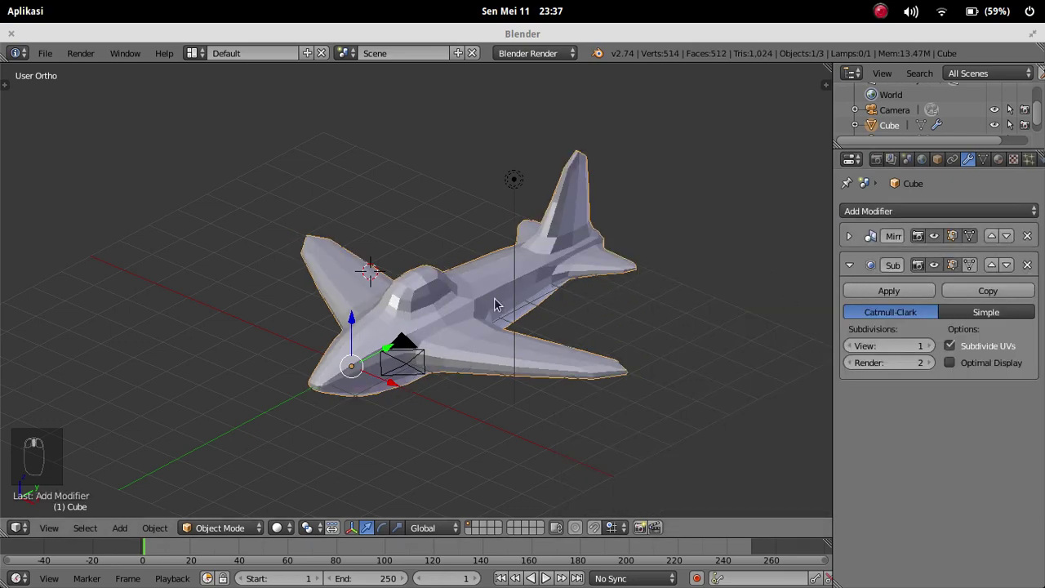
Step: Apply smooth shading to the whole aircraft
{"action": "middle_click_drag", "start_coordinate": [494, 304], "coordinate": [457, 315]}
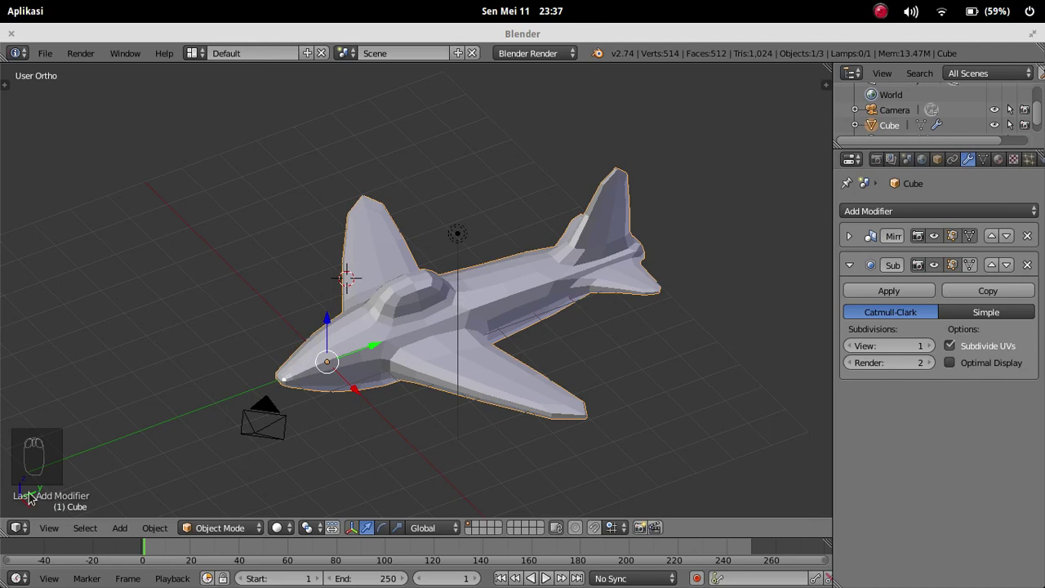
{"action": "key", "text": "t"}
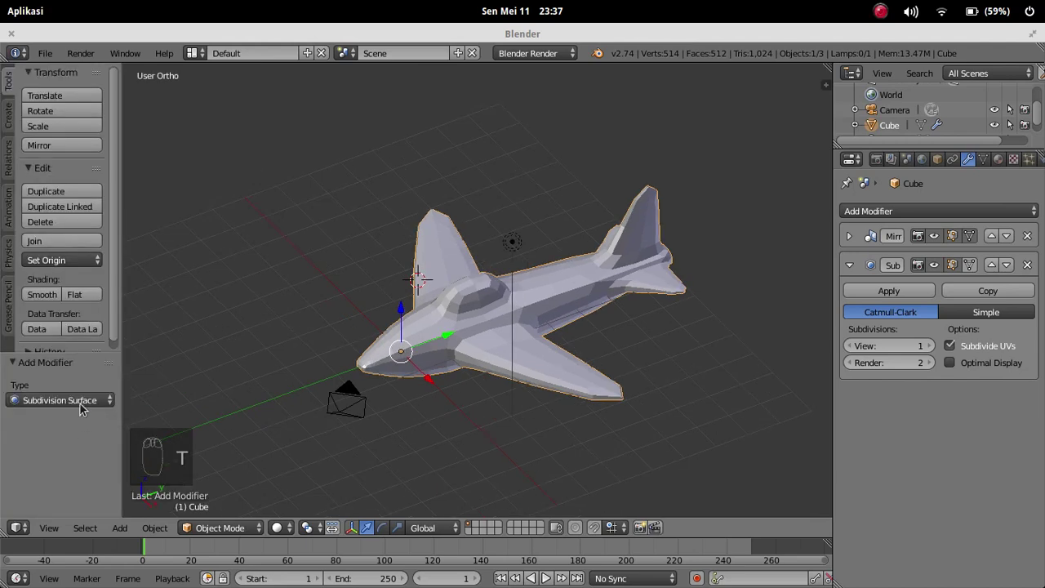
{"action": "scroll", "coordinate": [34, 278], "scroll_direction": "down", "scroll_amount": 1}
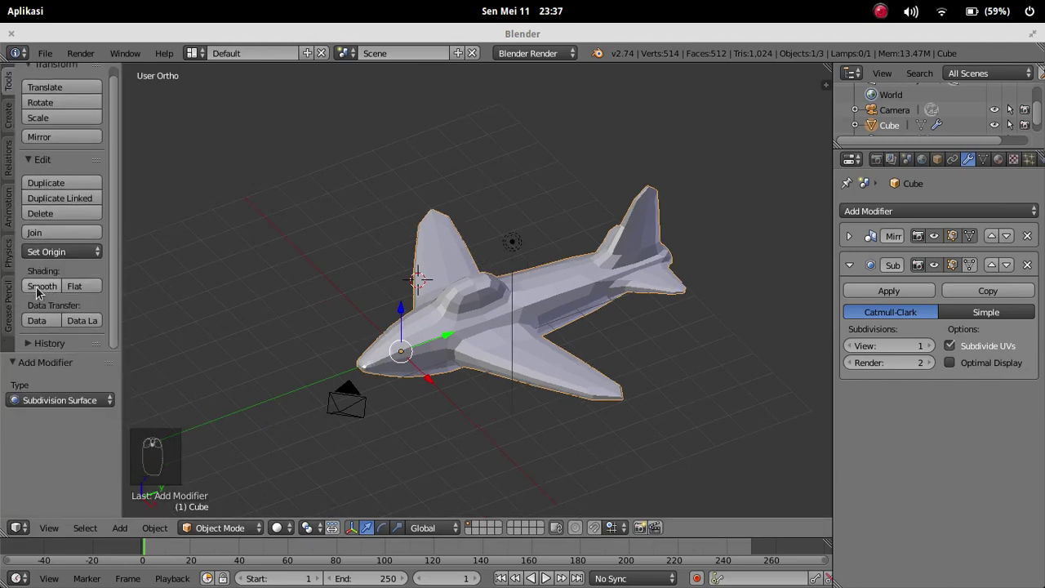
{"action": "left_click", "coordinate": [42, 286]}
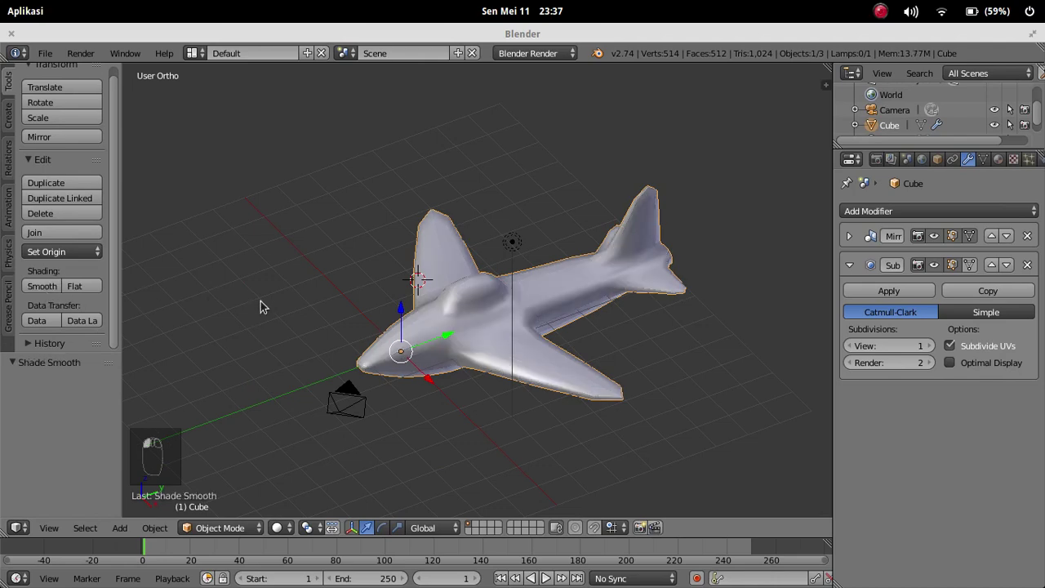
{"action": "key", "text": "n"}
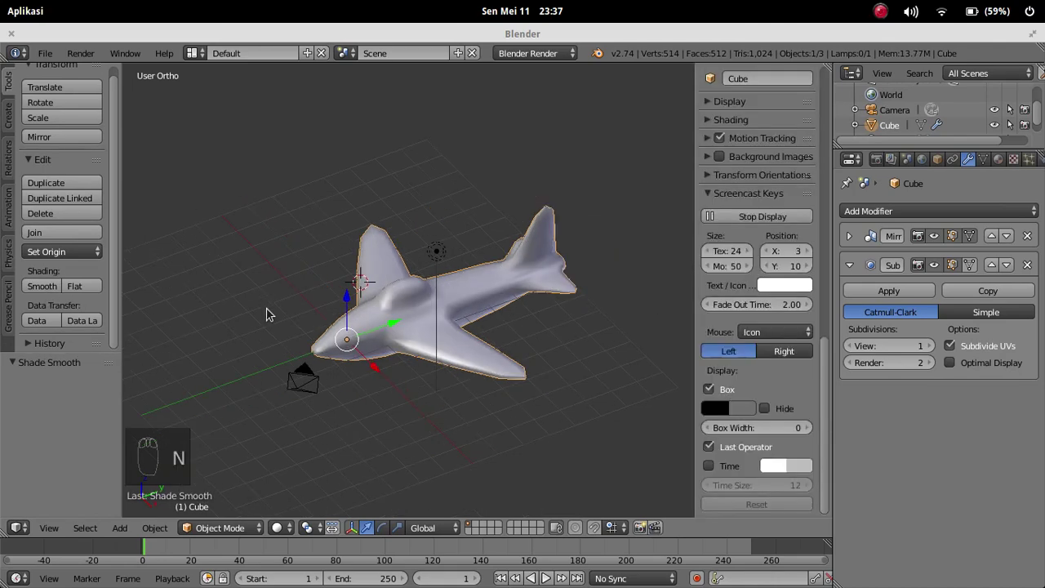
{"action": "key", "text": "n"}
{"action": "key", "text": "t"}
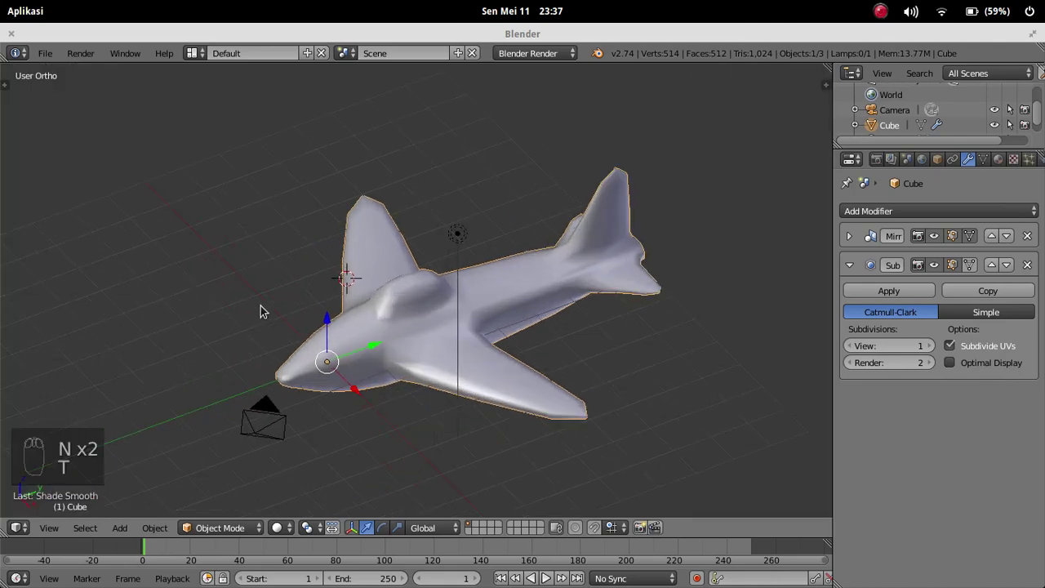
Step: Add a loop cut around the main wing and slide it outward to the wingtip to sharpen the tip
{"action": "middle_click_drag", "start_coordinate": [226, 324], "coordinate": [367, 345]}
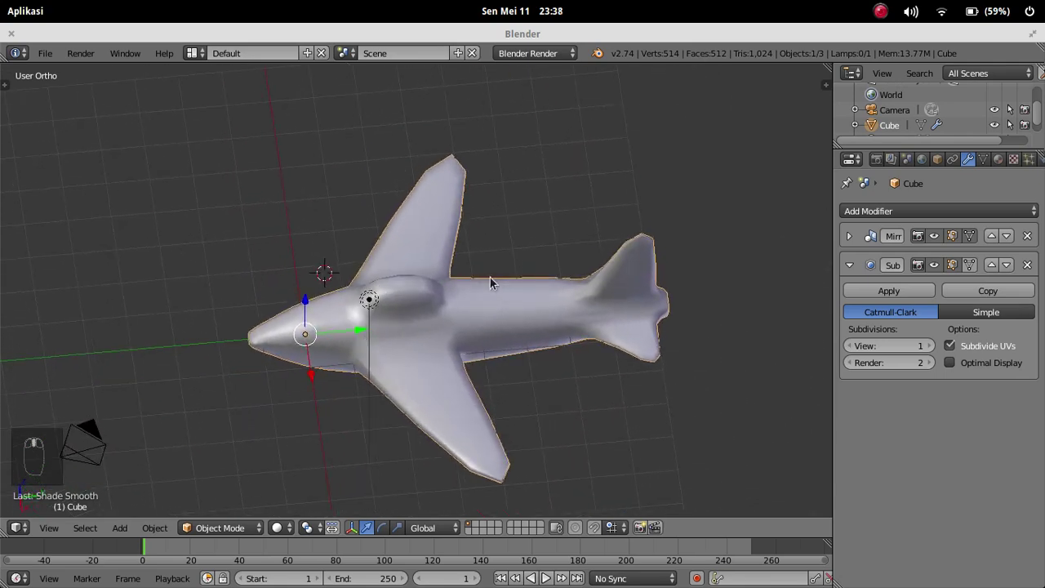
{"action": "middle_click_drag", "start_coordinate": [490, 282], "coordinate": [212, 331]}
{"action": "middle_click_drag", "start_coordinate": [669, 364], "coordinate": [634, 397]}
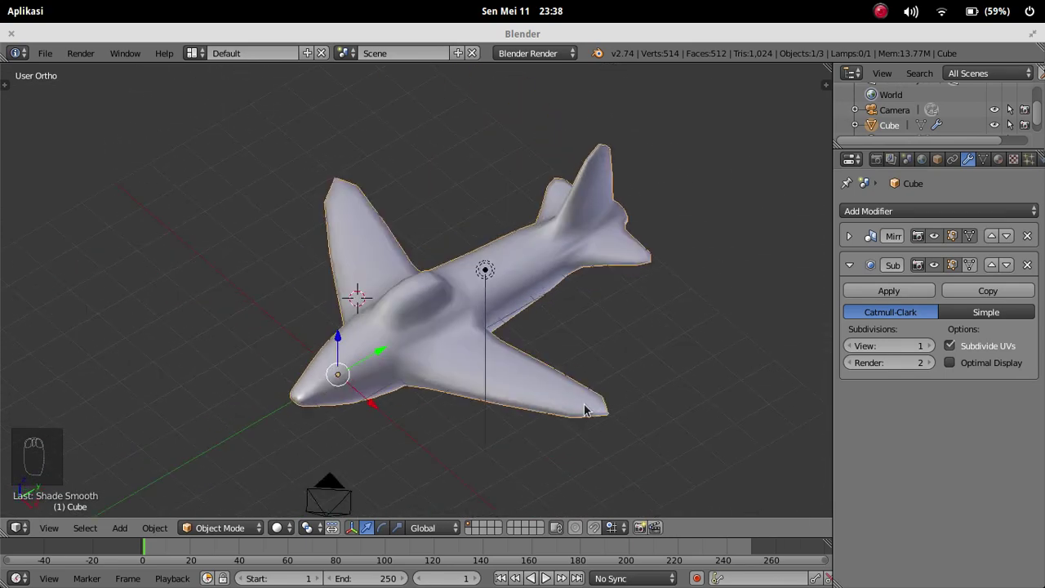
{"action": "key", "text": "Tab"}
{"action": "scroll", "coordinate": [644, 359], "scroll_direction": "up", "scroll_amount": 5}
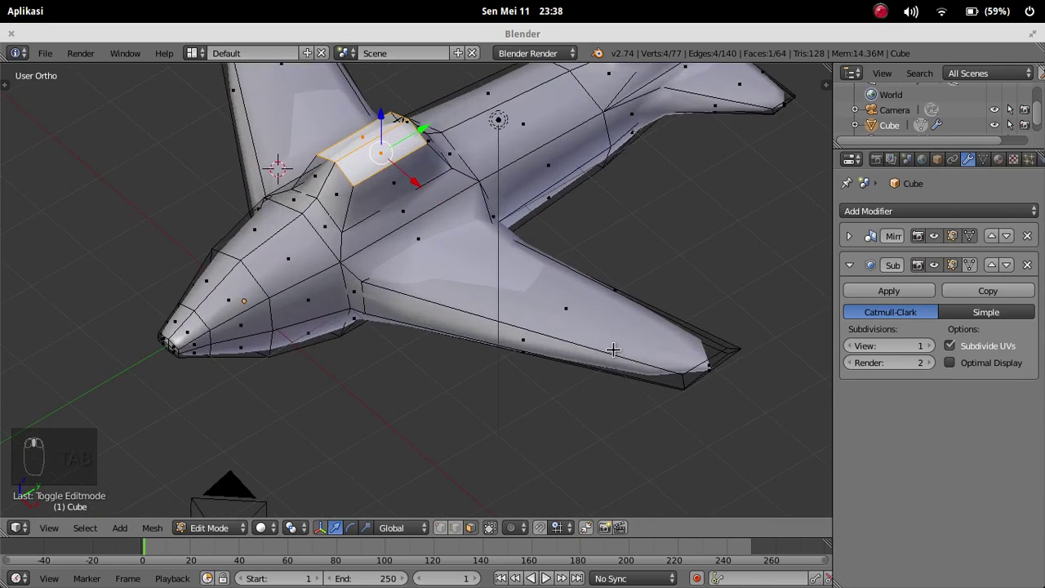
{"action": "middle_click_drag", "start_coordinate": [738, 320], "coordinate": [646, 359], "text": "shift"}
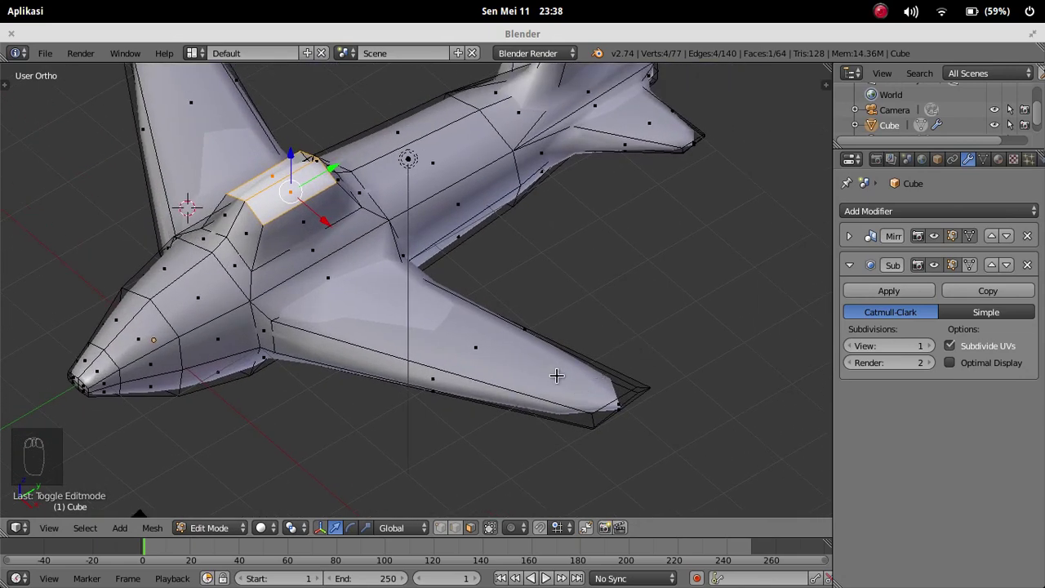
{"action": "key", "text": "ctrl+r"}
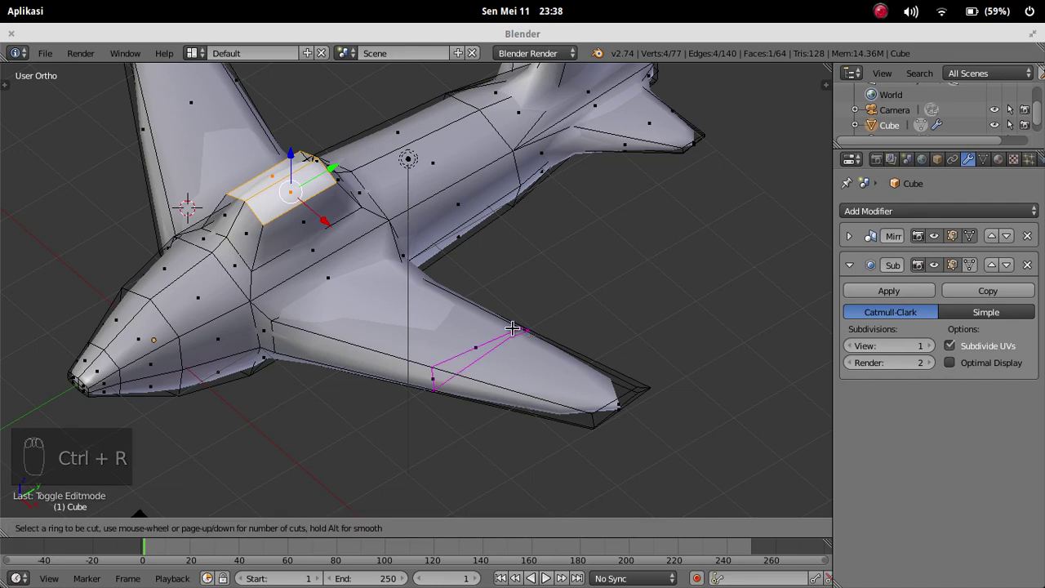
{"action": "left_click", "coordinate": [512, 329]}
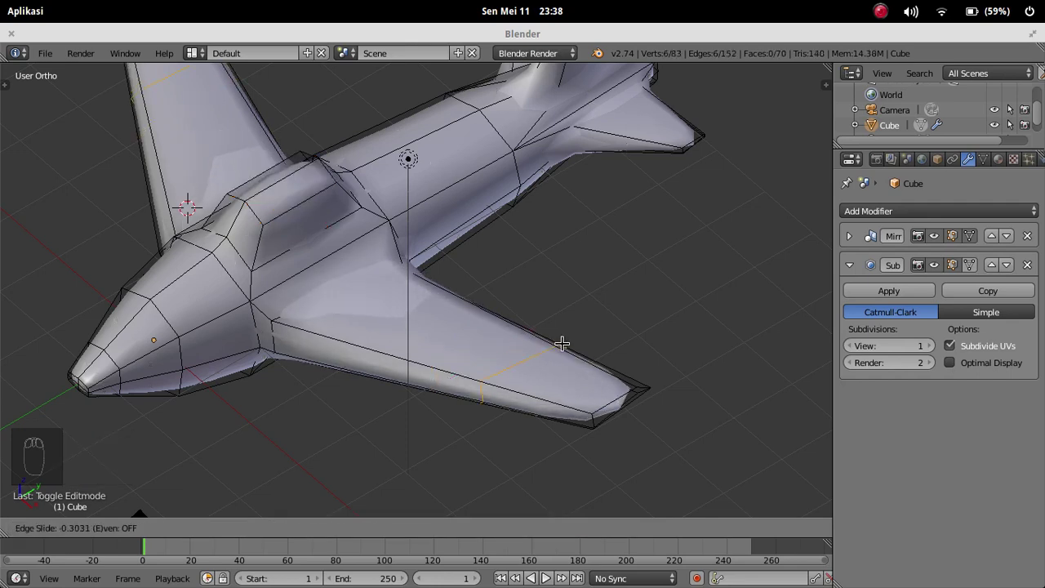
{"action": "left_click", "coordinate": [652, 372]}
{"action": "key", "text": "Tab"}
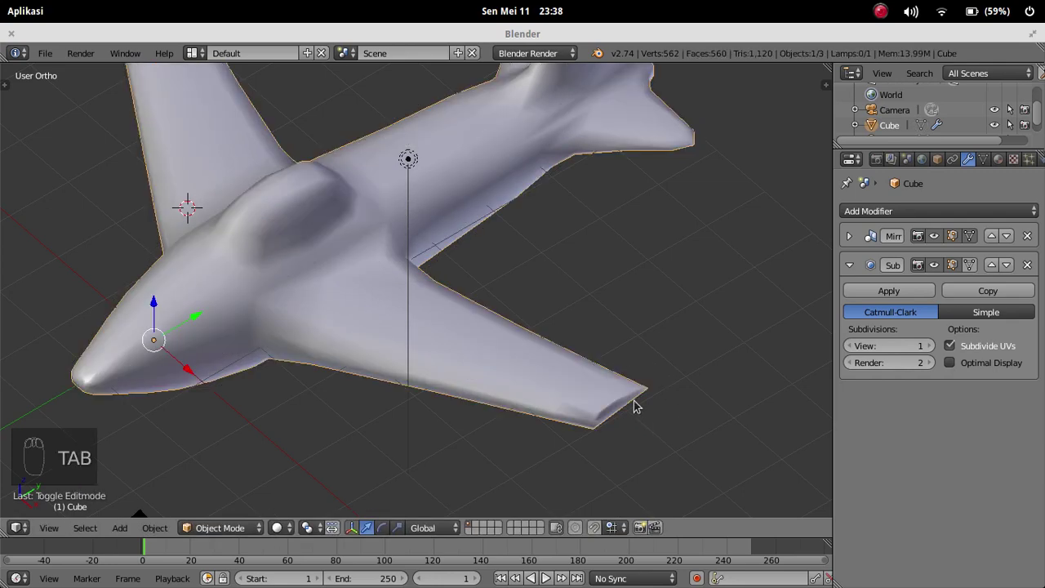
Step: Add another loop cut around the main wing and slide it fully inward (edge slide 1.0) to the fuselage joint
{"action": "middle_click_drag", "start_coordinate": [634, 403], "coordinate": [618, 362]}
{"action": "scroll", "coordinate": [612, 362], "scroll_direction": "up", "scroll_amount": 4}
{"action": "middle_click_drag", "start_coordinate": [455, 268], "coordinate": [367, 280]}
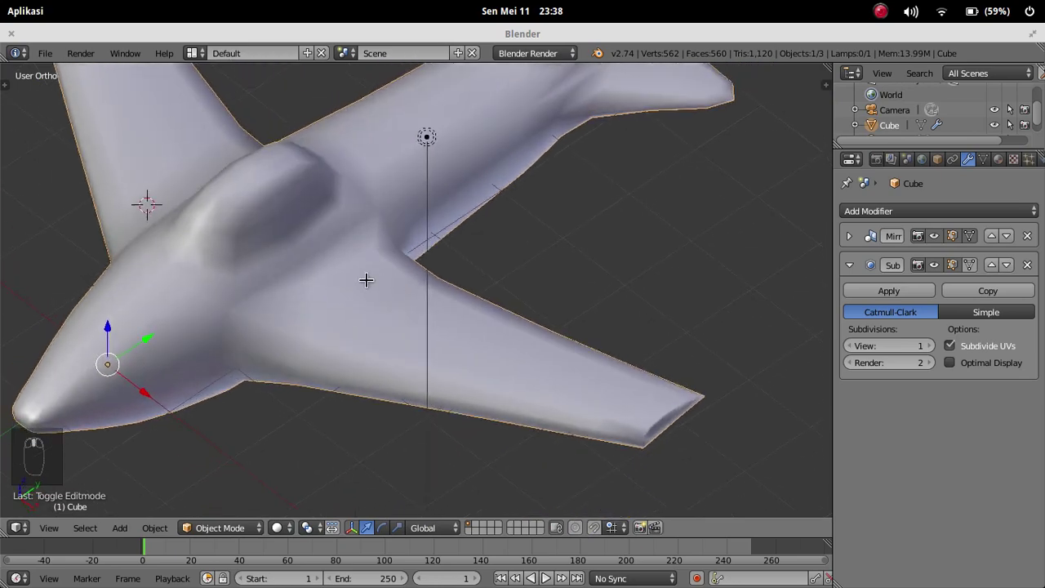
{"action": "key", "text": "Tab"}
{"action": "key", "text": "ctrl+r"}
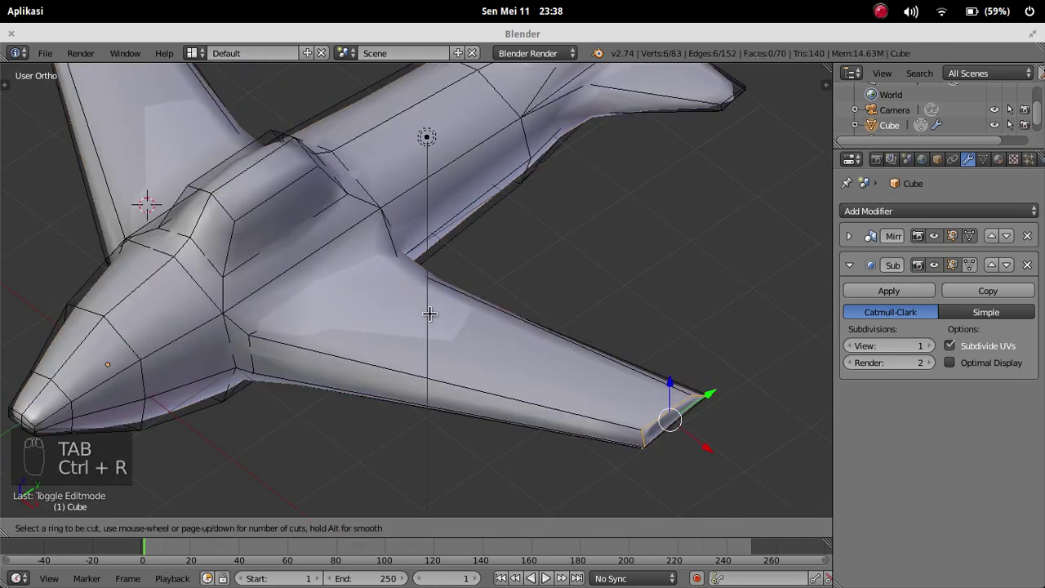
{"action": "left_click", "coordinate": [517, 312]}
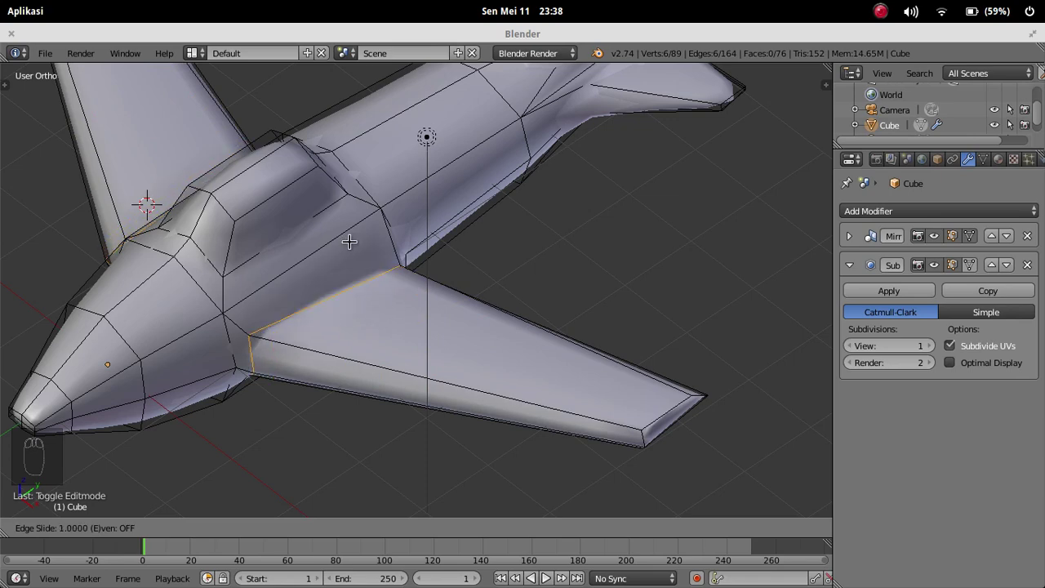
{"action": "left_click", "coordinate": [349, 240]}
{"action": "key", "text": "Tab"}
Step: Add a horizontal loop cut around the cockpit canopy and slide it down to the canopy's base
{"action": "middle_click_drag", "start_coordinate": [409, 211], "coordinate": [280, 189]}
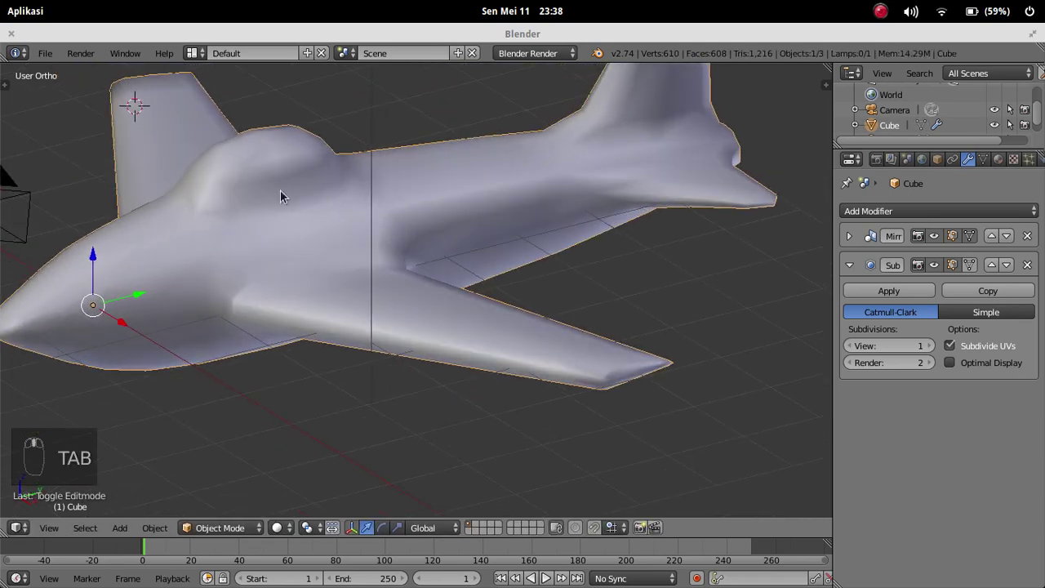
{"action": "key", "text": "Tab"}
{"action": "key", "text": "ctrl+r"}
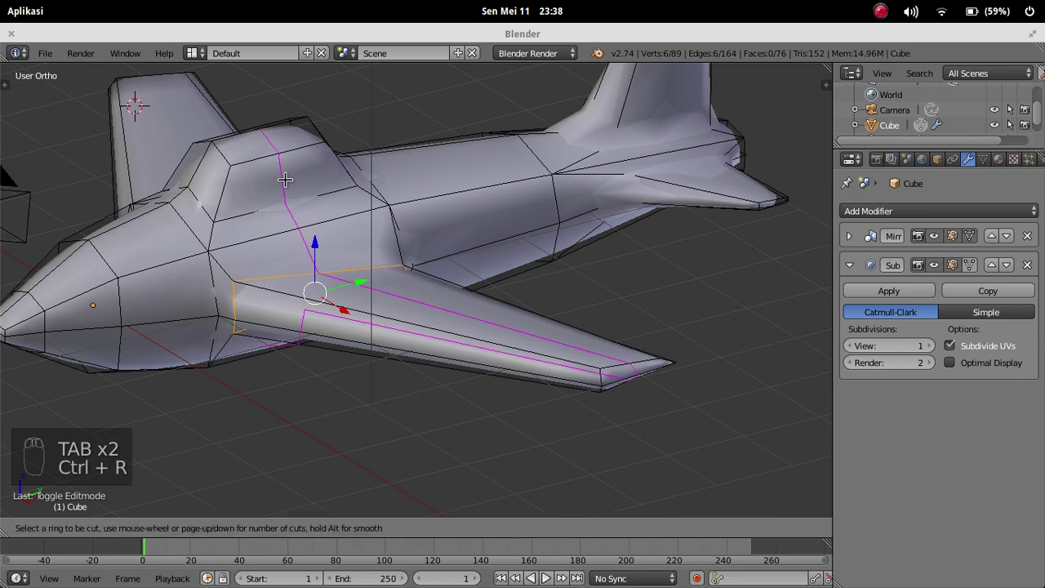
{"action": "left_click", "coordinate": [229, 190]}
{"action": "left_click", "coordinate": [211, 226]}
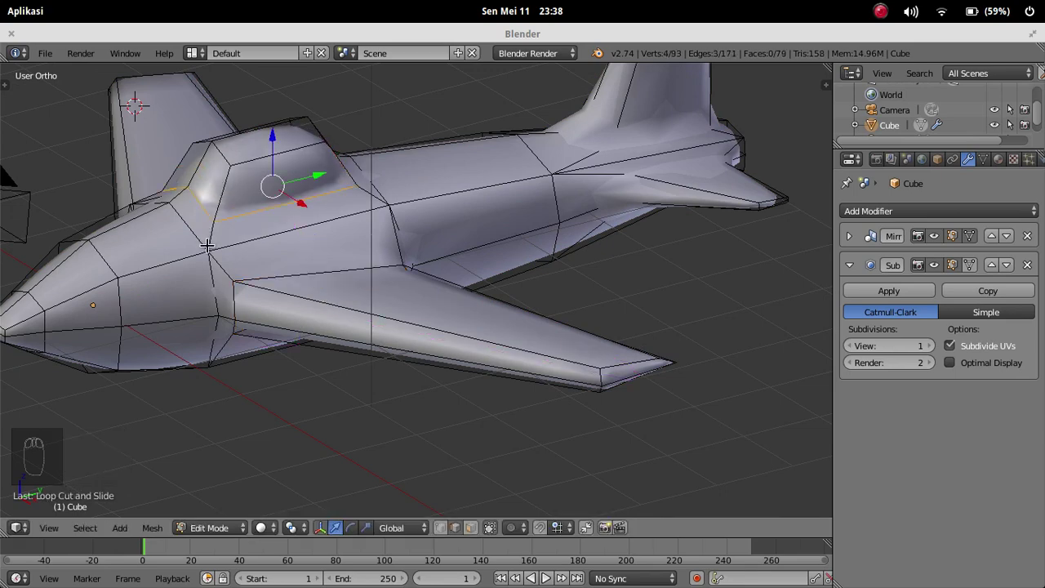
{"action": "key", "text": "Tab"}
Step: Add a loop cut around the horizontal tail wing and slide it inward to the fuselage joint
{"action": "middle_click_drag", "start_coordinate": [282, 231], "coordinate": [406, 238]}
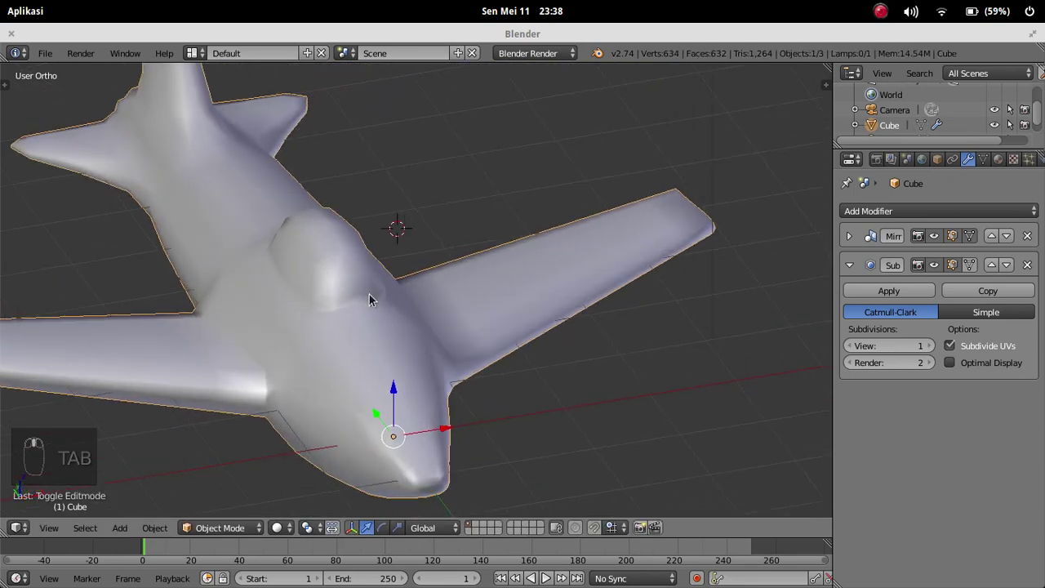
{"action": "middle_click_drag", "start_coordinate": [326, 263], "coordinate": [173, 301]}
{"action": "scroll", "coordinate": [310, 271], "scroll_direction": "down", "scroll_amount": 3}
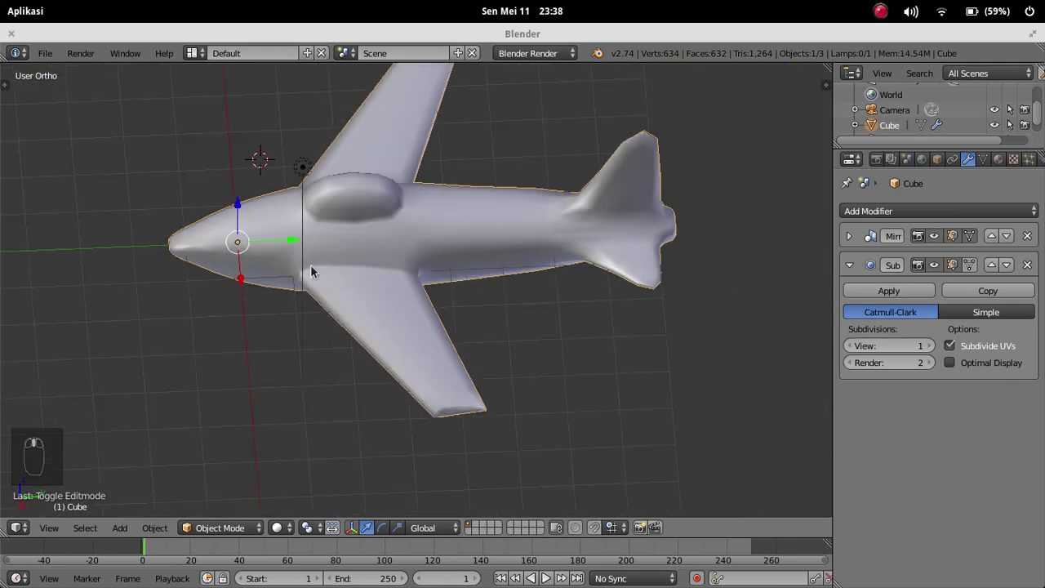
{"action": "middle_click_drag", "start_coordinate": [516, 226], "coordinate": [478, 338]}
{"action": "key", "text": "Tab"}
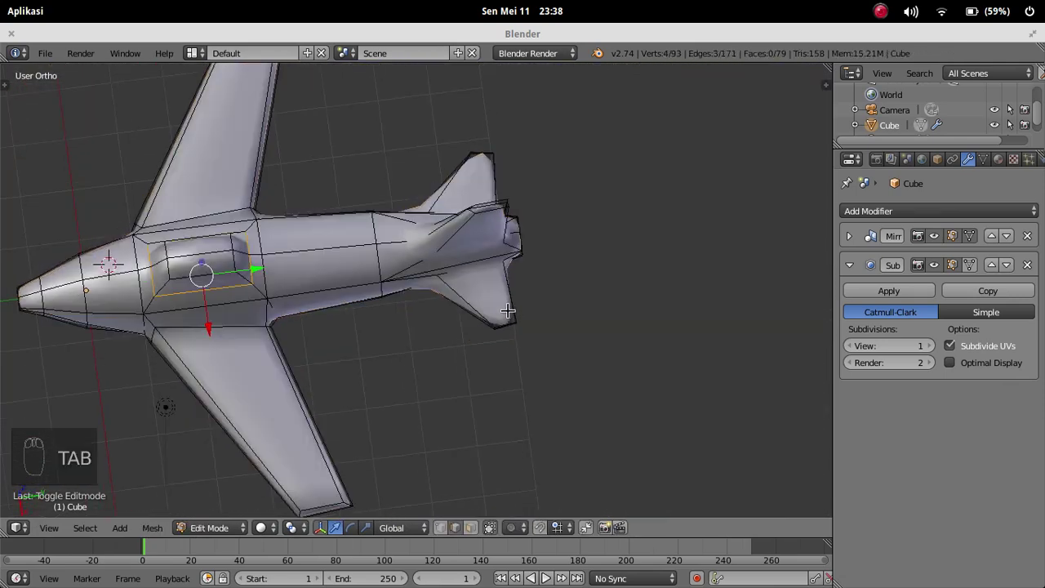
{"action": "scroll", "coordinate": [513, 312], "scroll_direction": "up", "scroll_amount": 3}
{"action": "key", "text": "ctrl+r"}
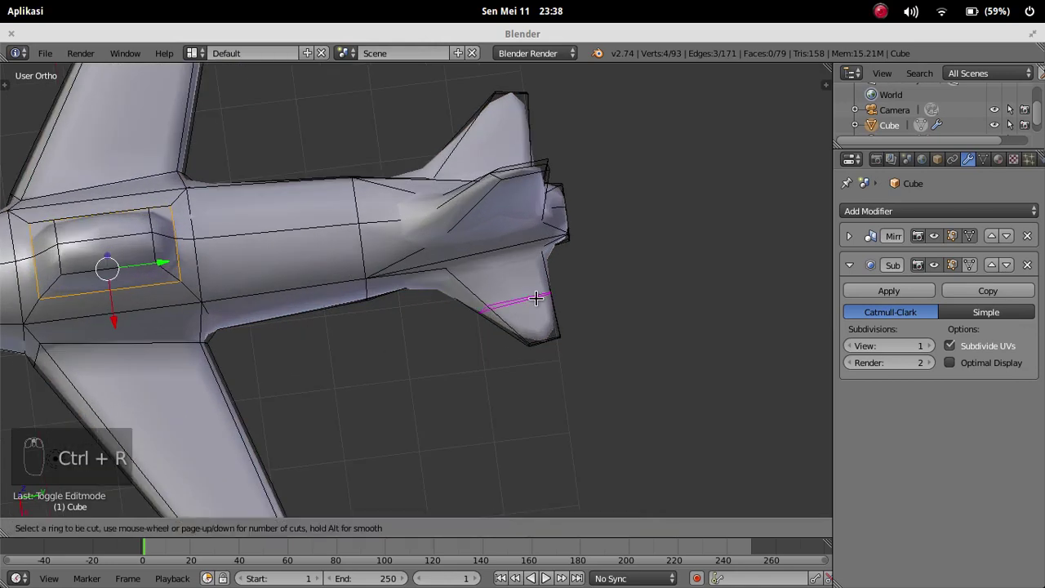
{"action": "left_click", "coordinate": [529, 294]}
{"action": "left_click", "coordinate": [512, 238]}
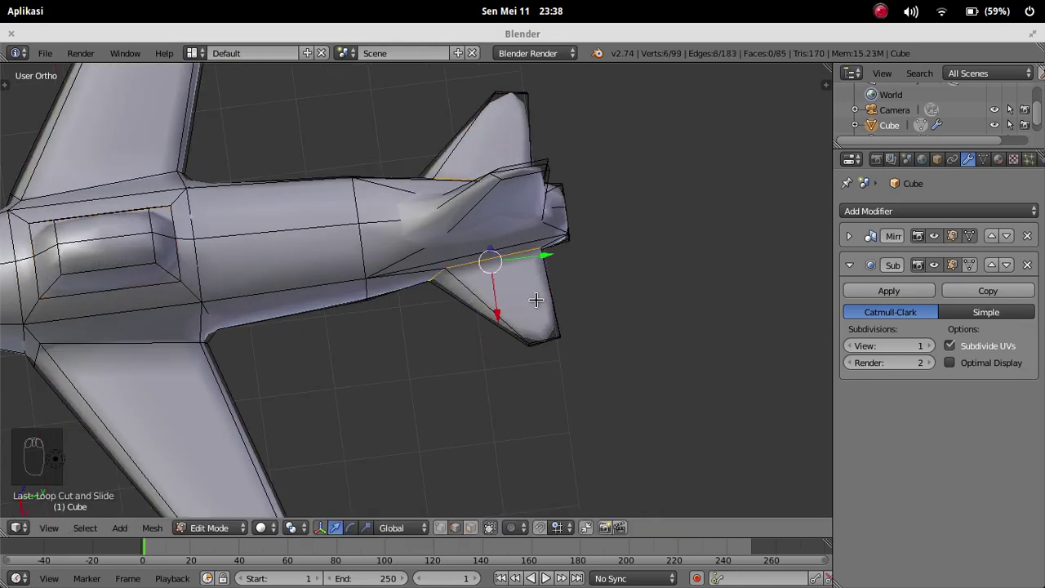
Step: Add a second loop cut around the horizontal tail wing and slide it outward to the tip
{"action": "key", "text": "ctrl+r"}
{"action": "left_click", "coordinate": [527, 298]}
{"action": "key", "text": "ctrl+r"}
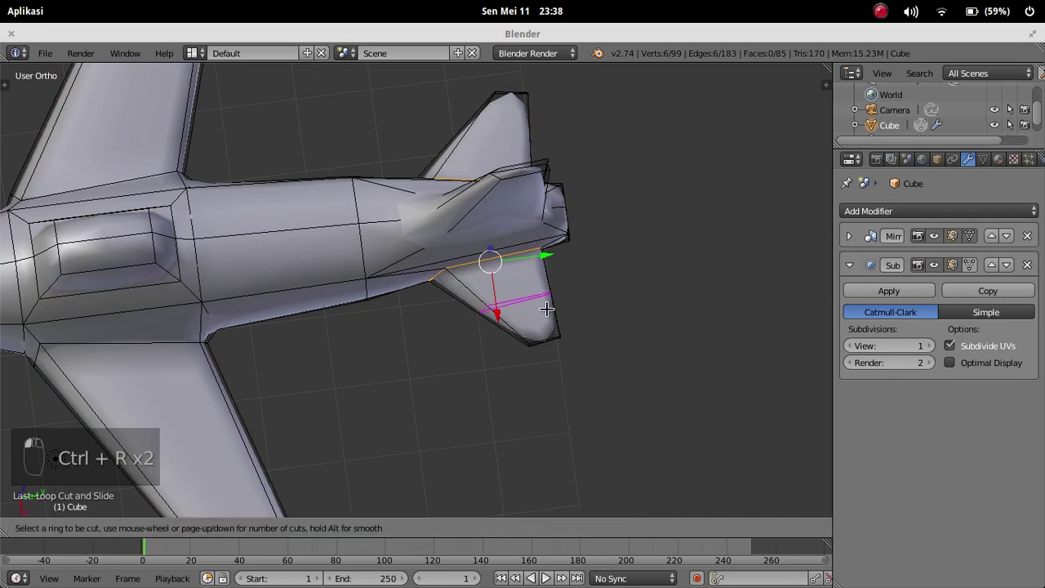
{"action": "left_click", "coordinate": [551, 299]}
{"action": "left_click", "coordinate": [599, 354]}
{"action": "key", "text": "Tab"}
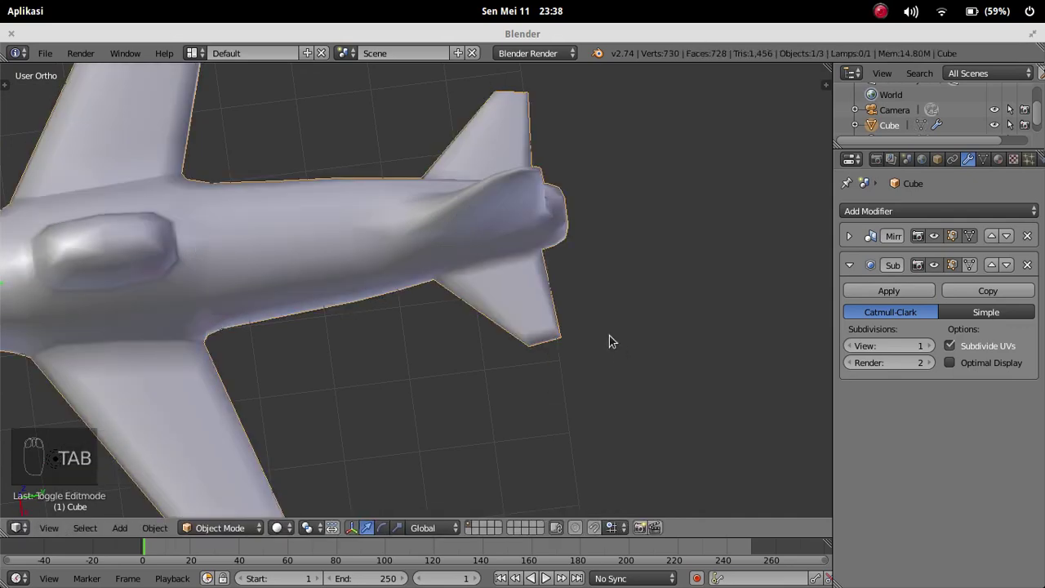
Step: Select the camera and the lamp together and delete both from the scene
{"action": "middle_click_drag", "start_coordinate": [611, 343], "coordinate": [701, 300]}
{"action": "right_click", "coordinate": [677, 273]}
{"action": "right_click", "coordinate": [632, 108]}
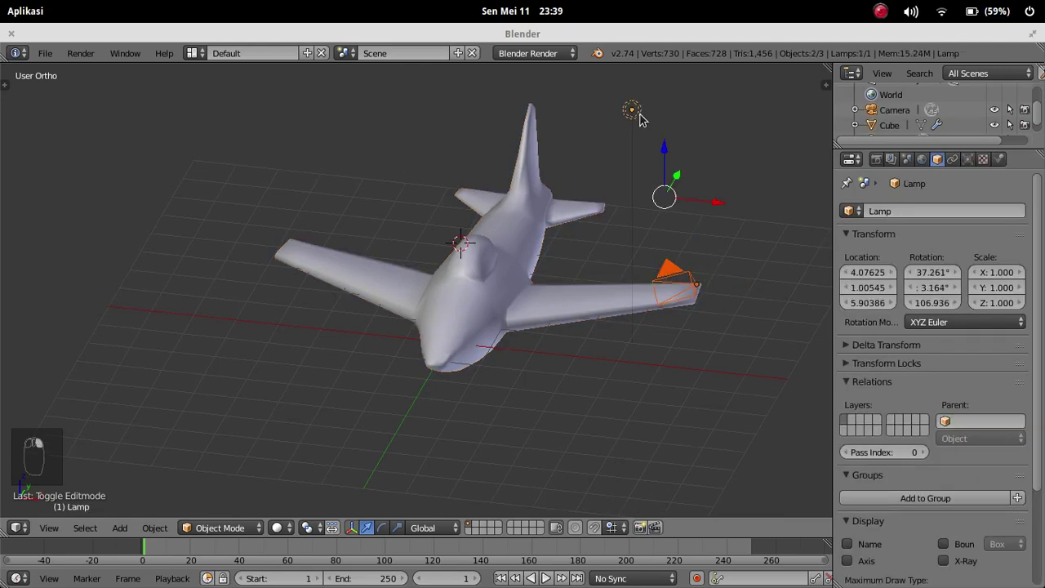
{"action": "key", "text": "x"}
{"action": "left_click", "coordinate": [614, 133]}
Step: Select the aircraft and move it nose-first along the Y axis toward the middle of the grid
{"action": "middle_click_drag", "start_coordinate": [581, 205], "coordinate": [497, 231]}
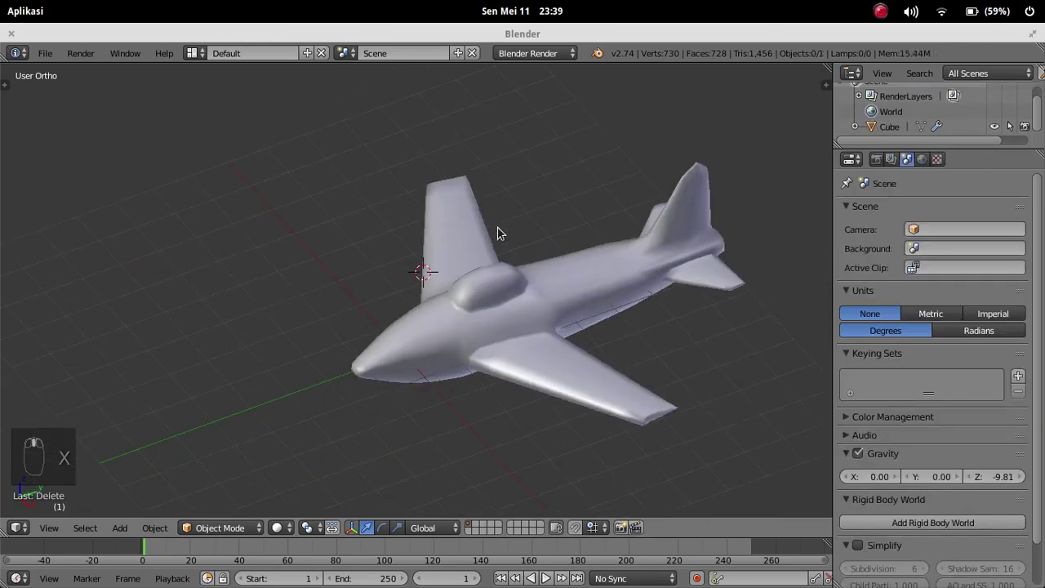
{"action": "right_click", "coordinate": [506, 305]}
{"action": "left_click", "coordinate": [465, 337]}
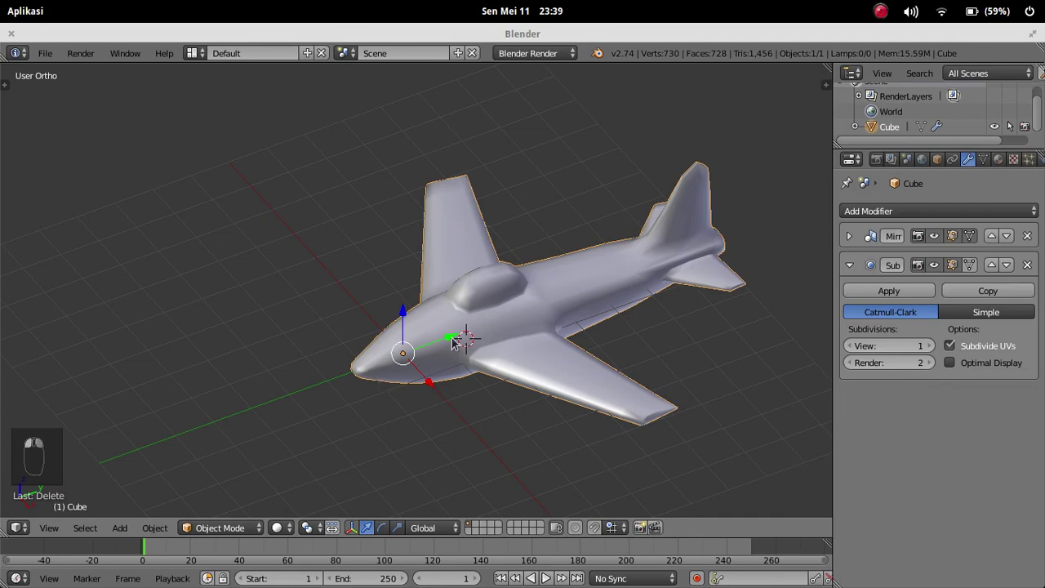
{"action": "left_click_drag", "start_coordinate": [452, 339], "coordinate": [308, 376]}
Step: Add a loop cut around the vertical tail fin and slide it down to the fin's base
{"action": "middle_click_drag", "start_coordinate": [448, 350], "coordinate": [459, 326]}
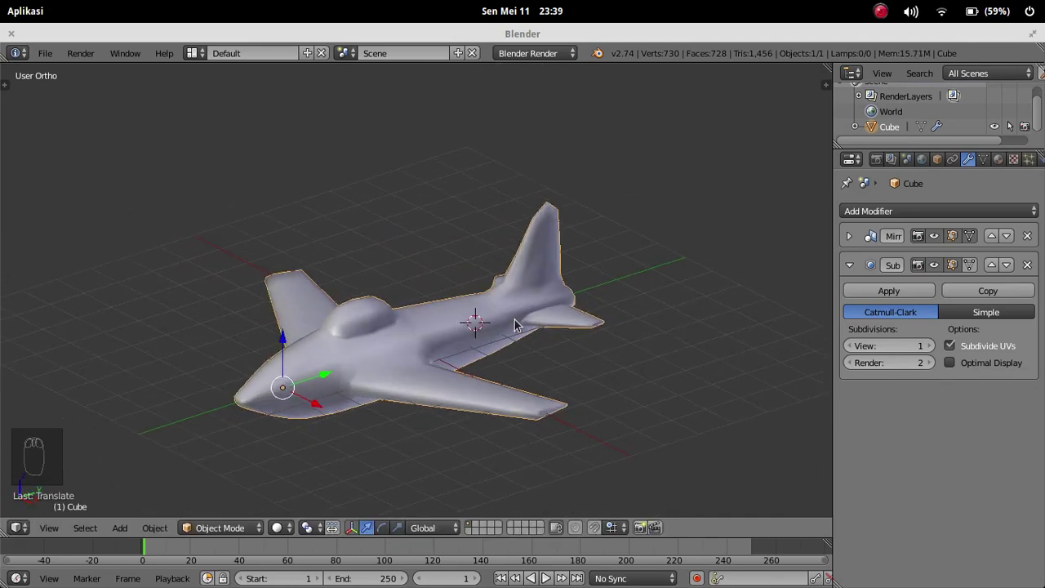
{"action": "middle_click_drag", "start_coordinate": [584, 269], "coordinate": [598, 243]}
{"action": "key", "text": "Tab"}
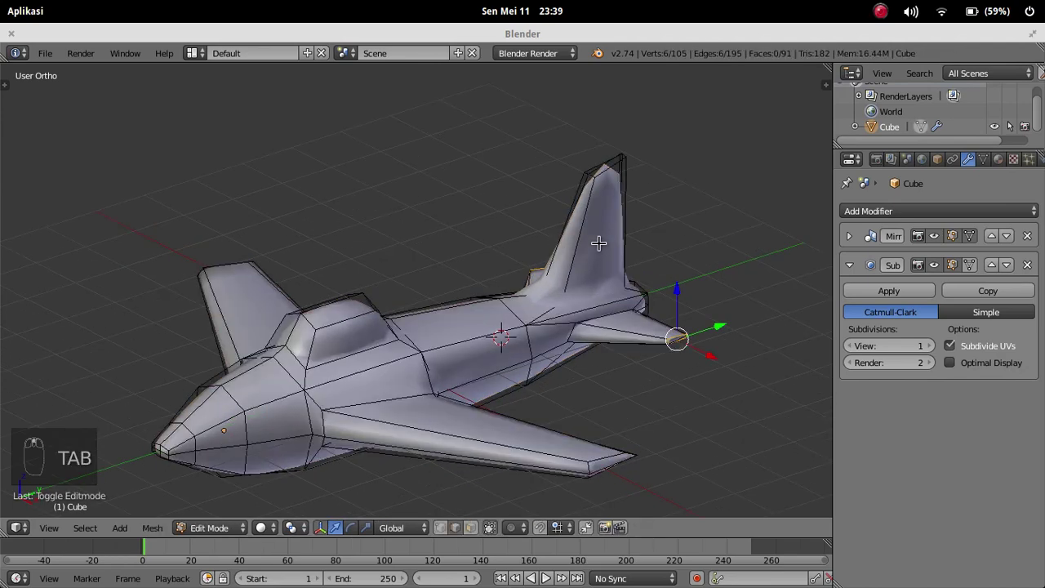
{"action": "key", "text": "ctrl+r"}
{"action": "left_click", "coordinate": [600, 236]}
{"action": "left_click", "coordinate": [600, 330]}
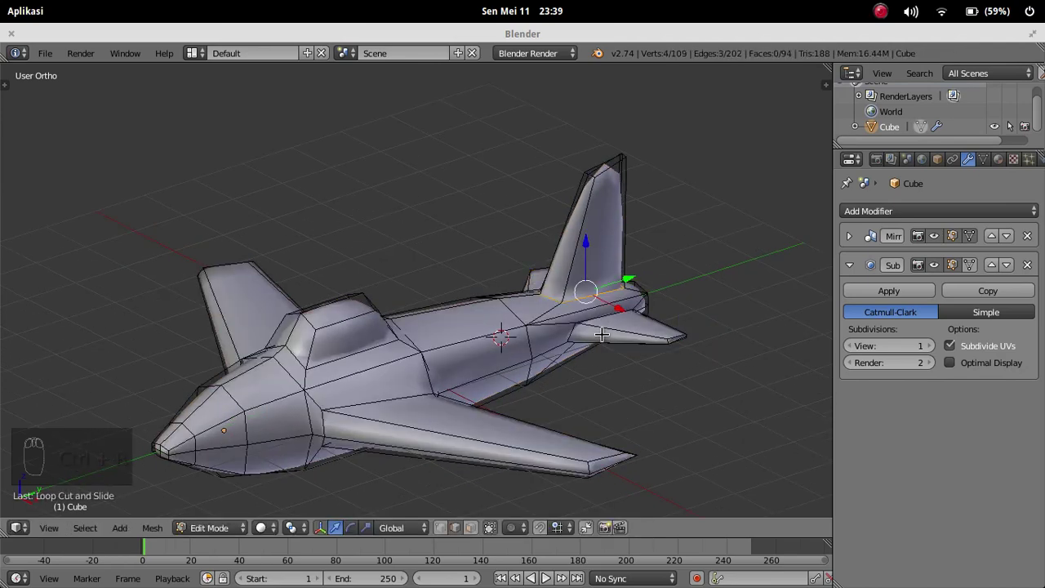
Step: Add a second loop cut around the vertical tail fin, slide it up to the fin's tip, and return to Object Mode
{"action": "key", "text": "ctrl+r"}
{"action": "left_click", "coordinate": [617, 238]}
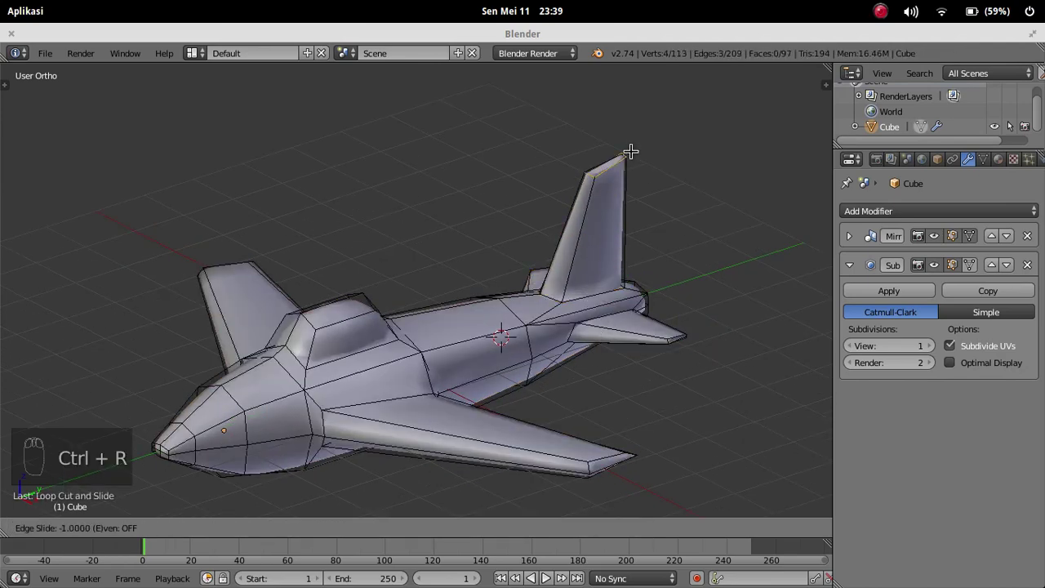
{"action": "left_click", "coordinate": [658, 207]}
{"action": "key", "text": "Tab"}
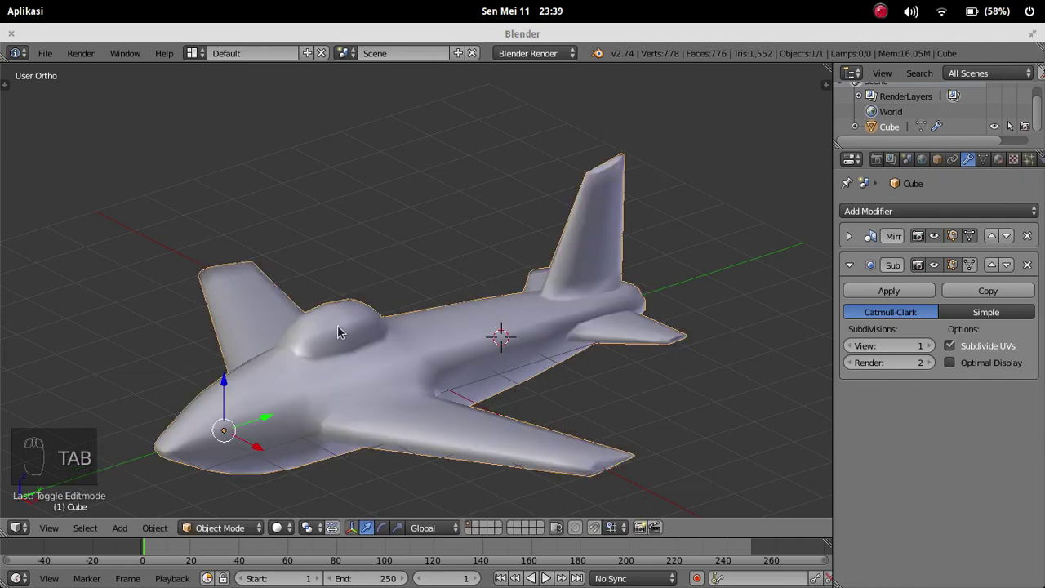
Step: Collapse the Subdivision Surface modifier's settings and inspect the smoothed aircraft from several angles
{"action": "middle_click_drag", "start_coordinate": [340, 323], "coordinate": [517, 308]}
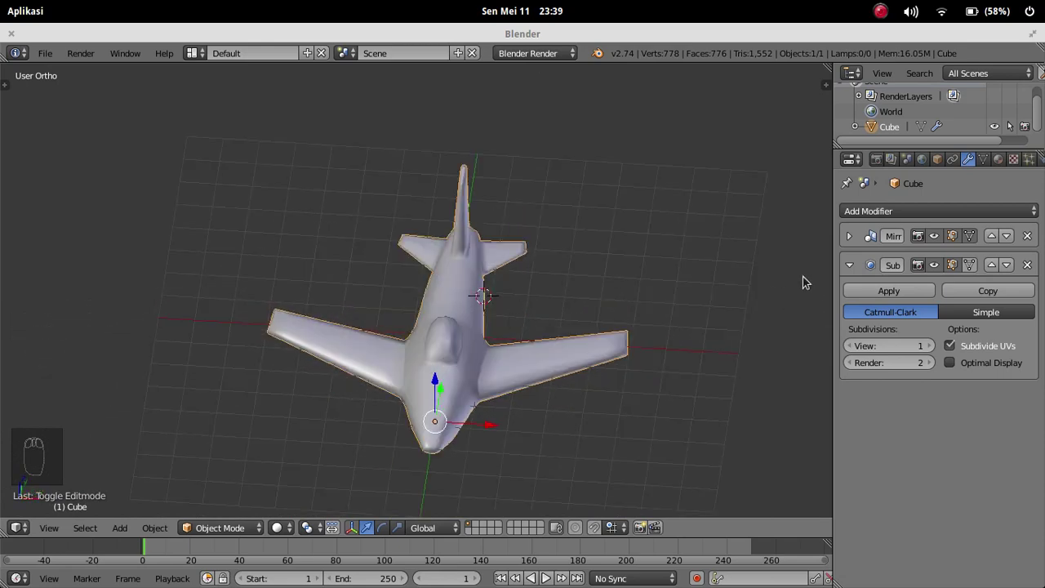
{"action": "left_click", "coordinate": [849, 264]}
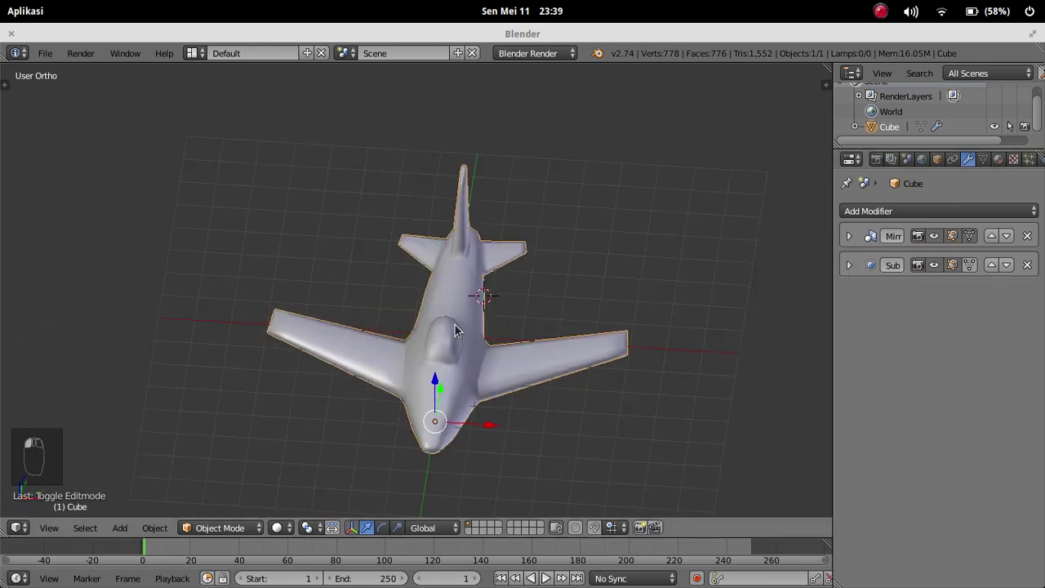
{"action": "middle_click_drag", "start_coordinate": [456, 330], "coordinate": [382, 420]}
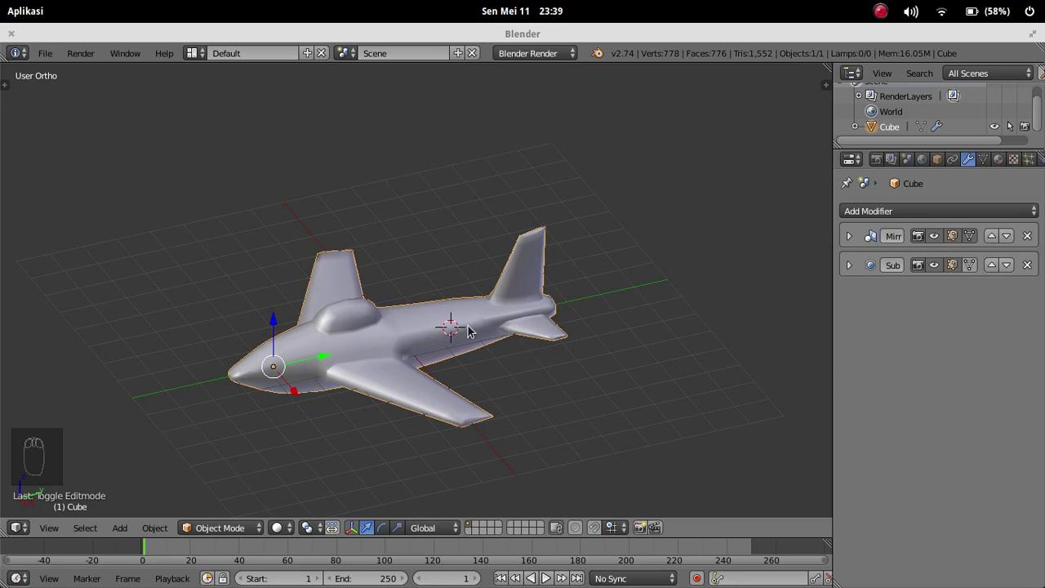
{"action": "middle_click_drag", "start_coordinate": [467, 325], "coordinate": [565, 319]}
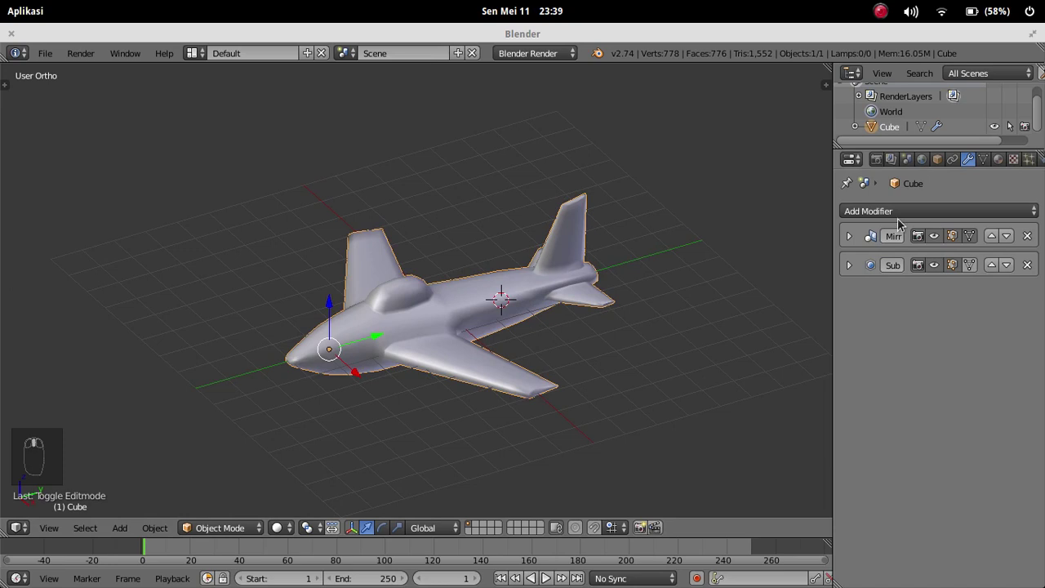
Step: Open the aircraft's material settings and enlarge the material slot list
{"action": "left_click", "coordinate": [997, 158]}
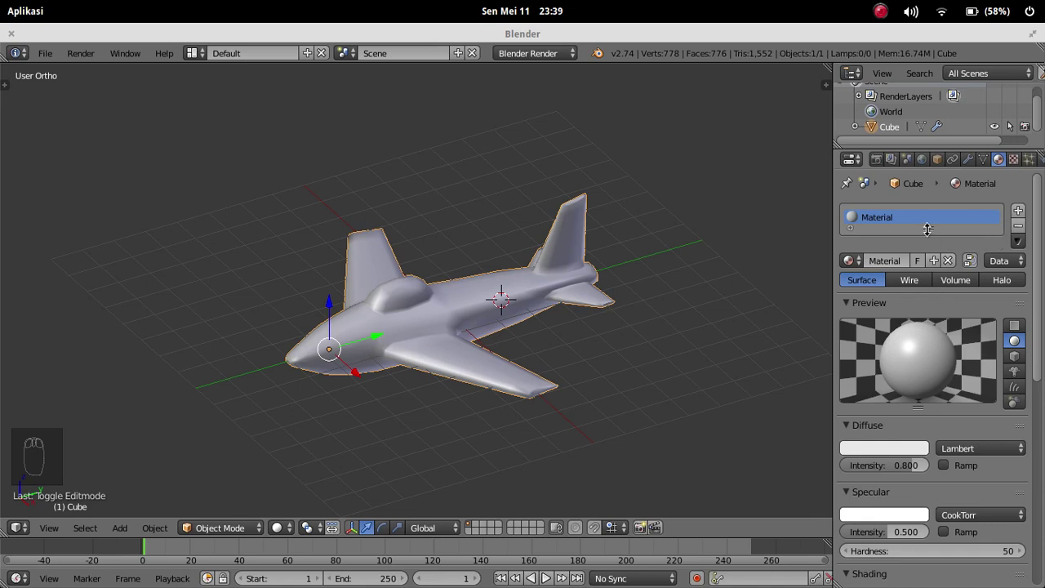
{"action": "left_click_drag", "start_coordinate": [928, 230], "coordinate": [928, 243]}
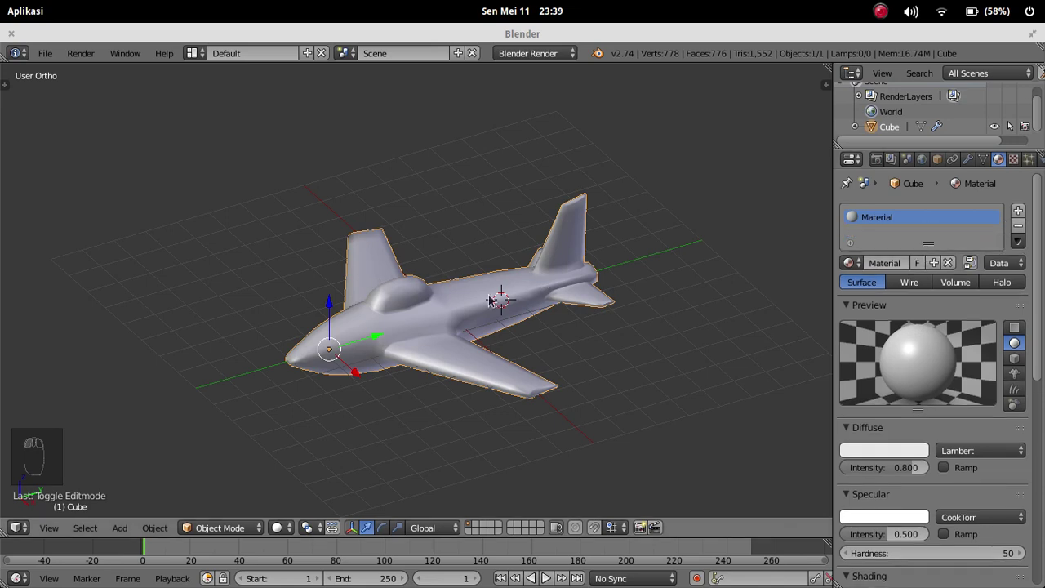
{"action": "scroll", "coordinate": [504, 336], "scroll_direction": "up", "scroll_amount": 1}
{"action": "middle_click_drag", "start_coordinate": [399, 306], "coordinate": [422, 293]}
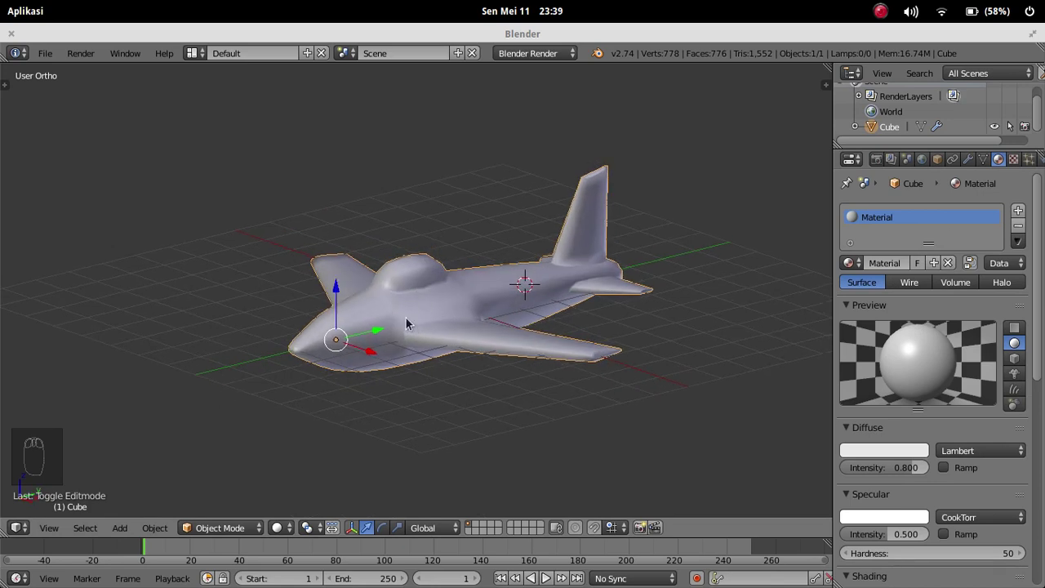
Step: Change the aircraft material's diffuse colour to a very pale greenish white, trying a red tone first
{"action": "scroll", "coordinate": [439, 304], "scroll_direction": "up", "scroll_amount": 2}
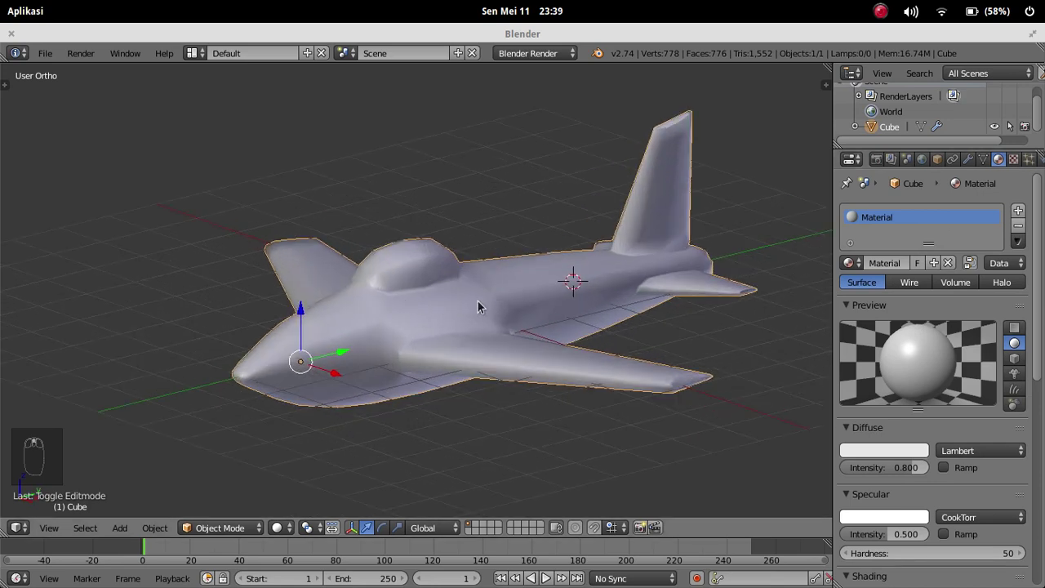
{"action": "middle_click_drag", "start_coordinate": [596, 293], "coordinate": [583, 305]}
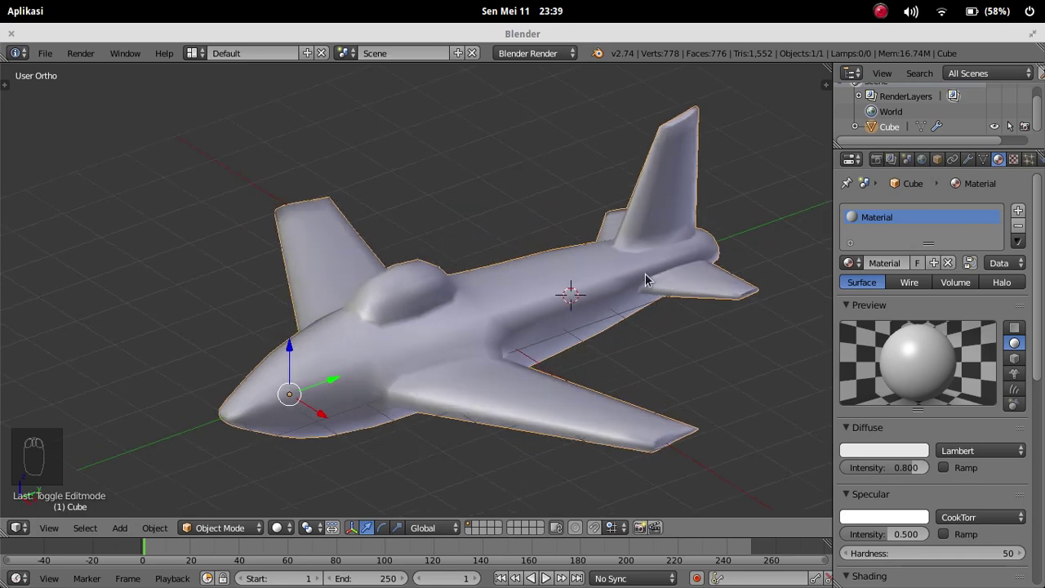
{"action": "left_click", "coordinate": [897, 450]}
{"action": "left_click", "coordinate": [882, 450]}
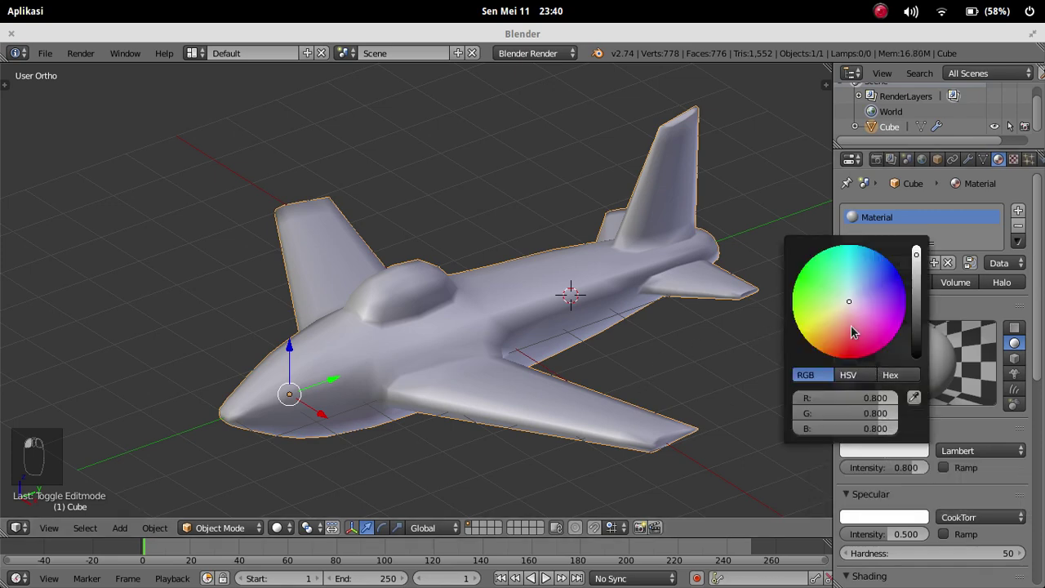
{"action": "mouse_move", "coordinate": [851, 327]}
{"action": "left_mouse_down"}
{"action": "mouse_move", "coordinate": [851, 357]}
{"action": "mouse_move", "coordinate": [843, 345]}
{"action": "left_mouse_up"}
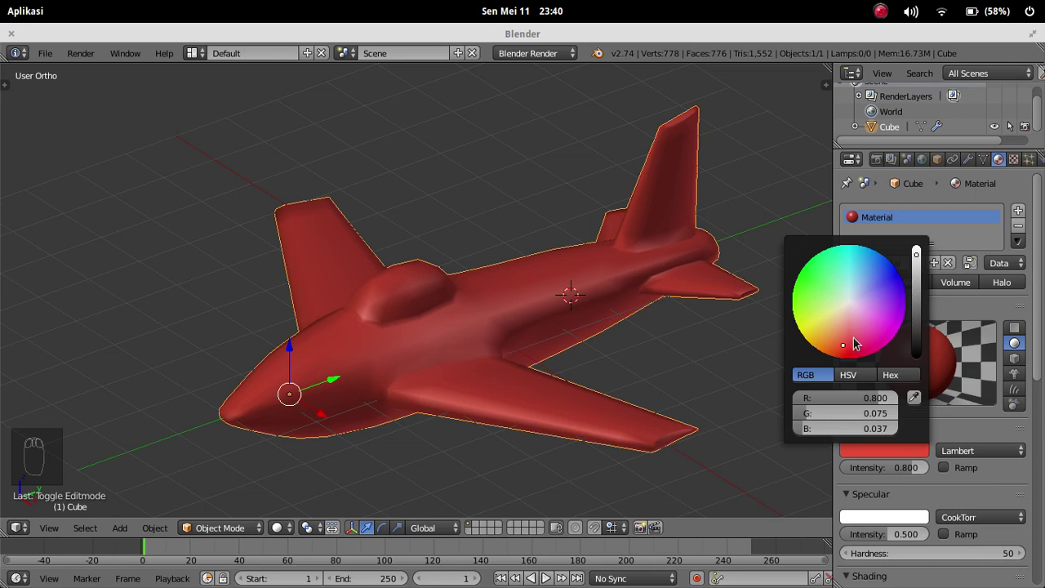
{"action": "left_click_drag", "start_coordinate": [854, 306], "coordinate": [846, 304]}
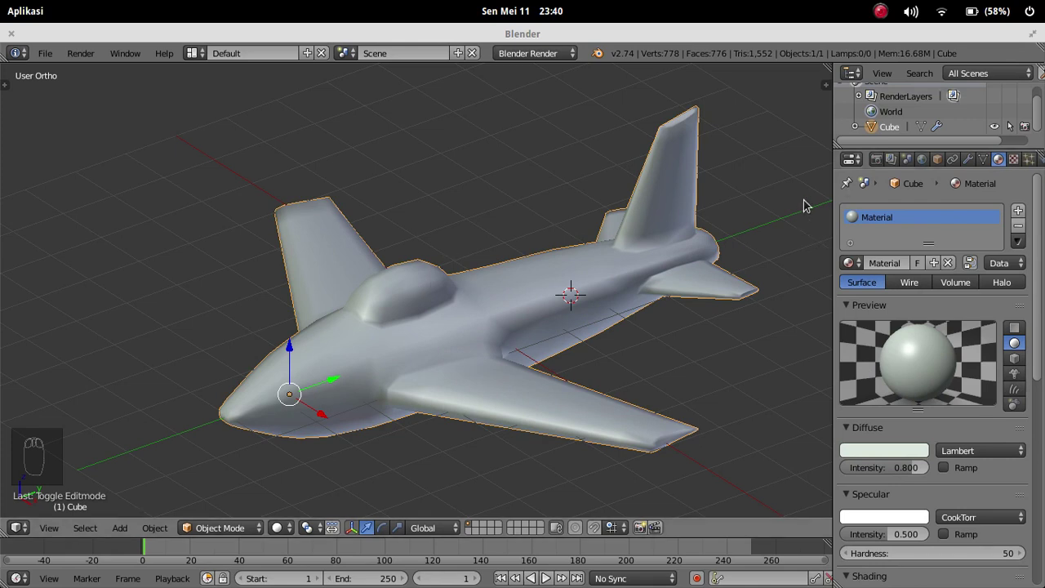
Step: Remove the Tex texture from the aircraft's material and return to the material settings
{"action": "left_click", "coordinate": [1012, 159]}
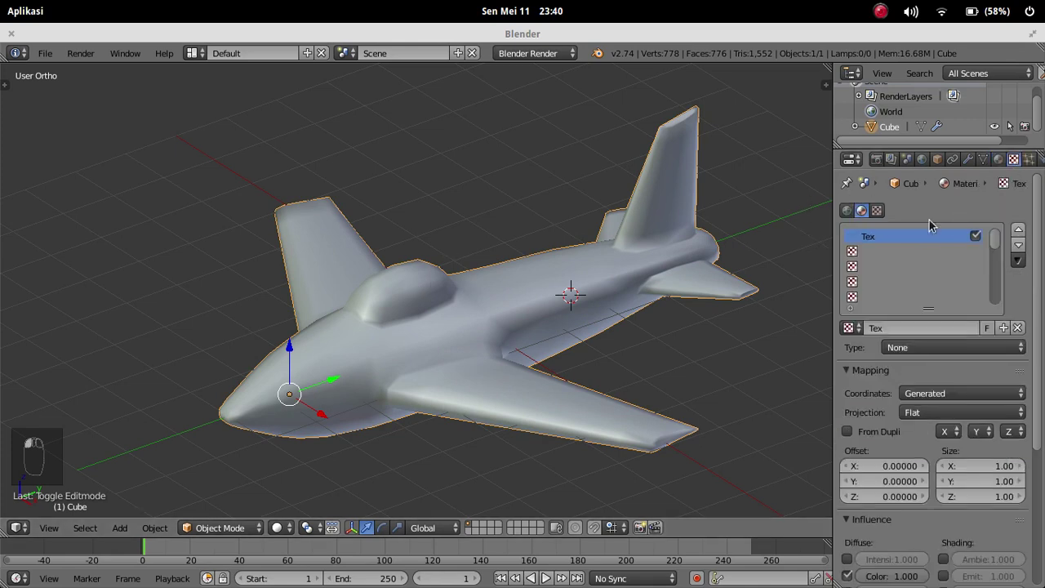
{"action": "left_click", "coordinate": [1017, 328]}
{"action": "left_click", "coordinate": [997, 160]}
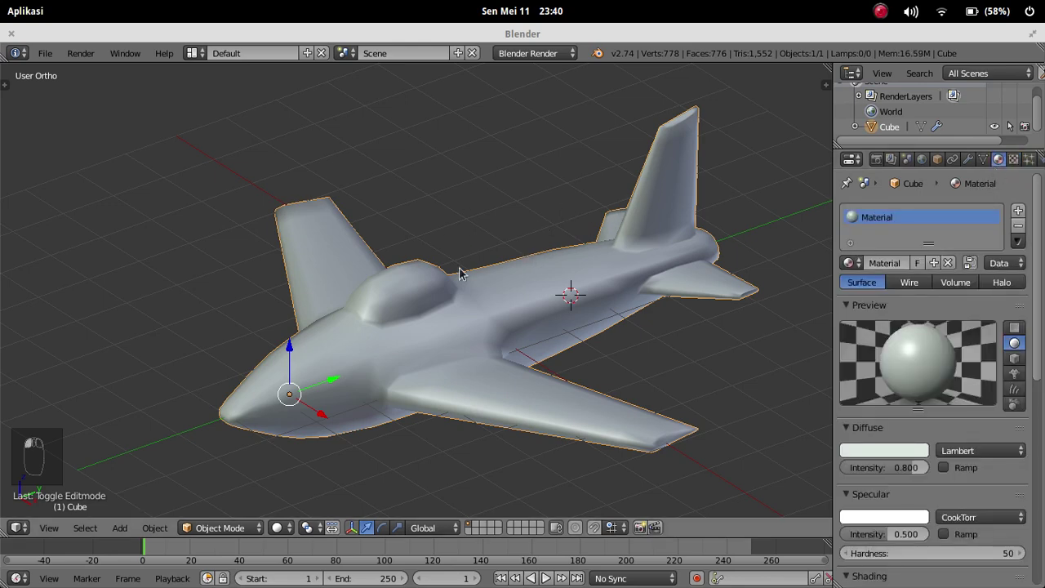
Step: Add a second material slot with a new material named "hitam" and darken its diffuse colour to black
{"action": "middle_click_drag", "start_coordinate": [320, 268], "coordinate": [534, 274]}
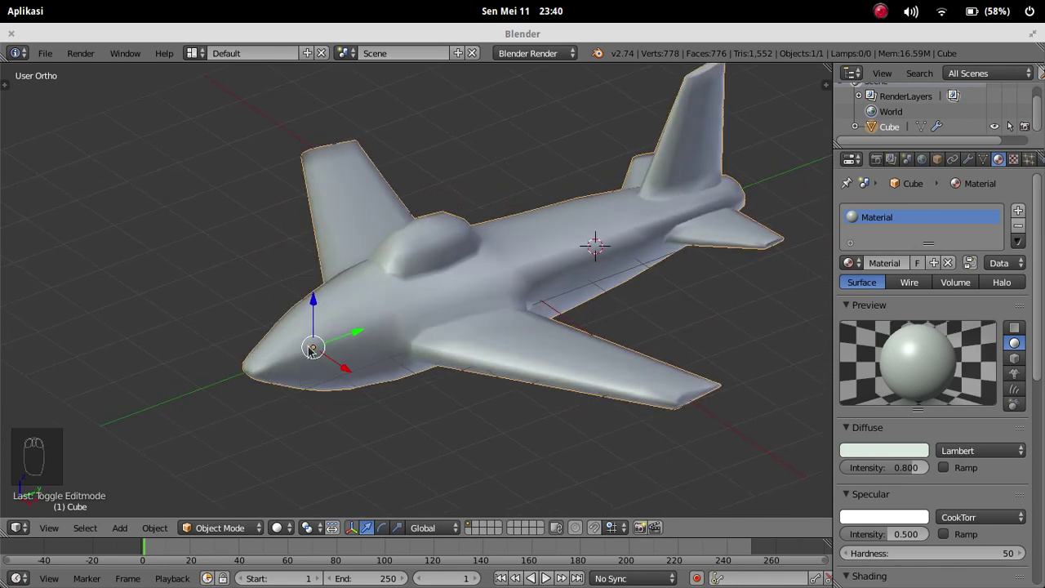
{"action": "key", "text": "Tab"}
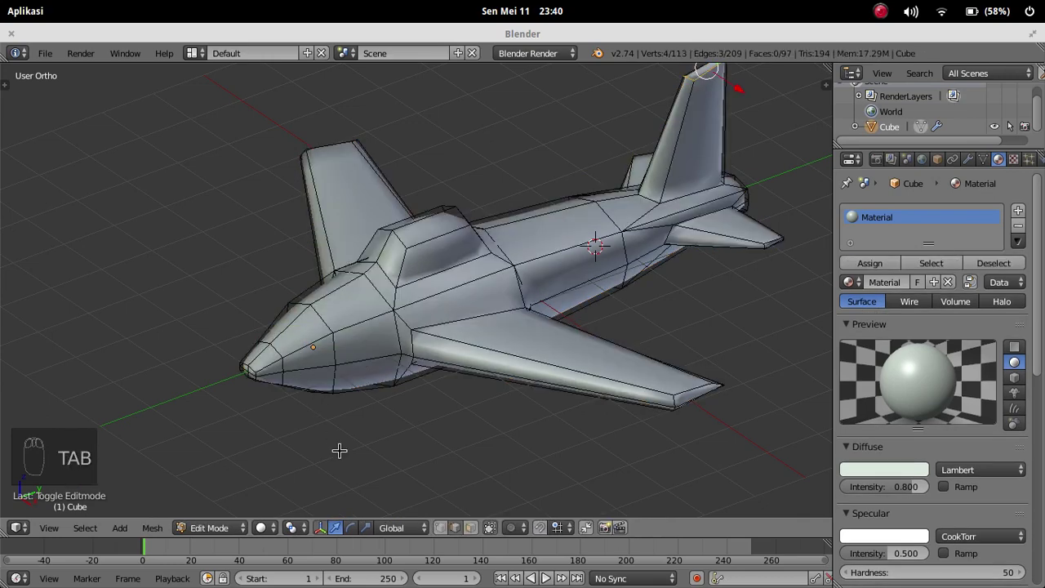
{"action": "key", "text": "Tab"}
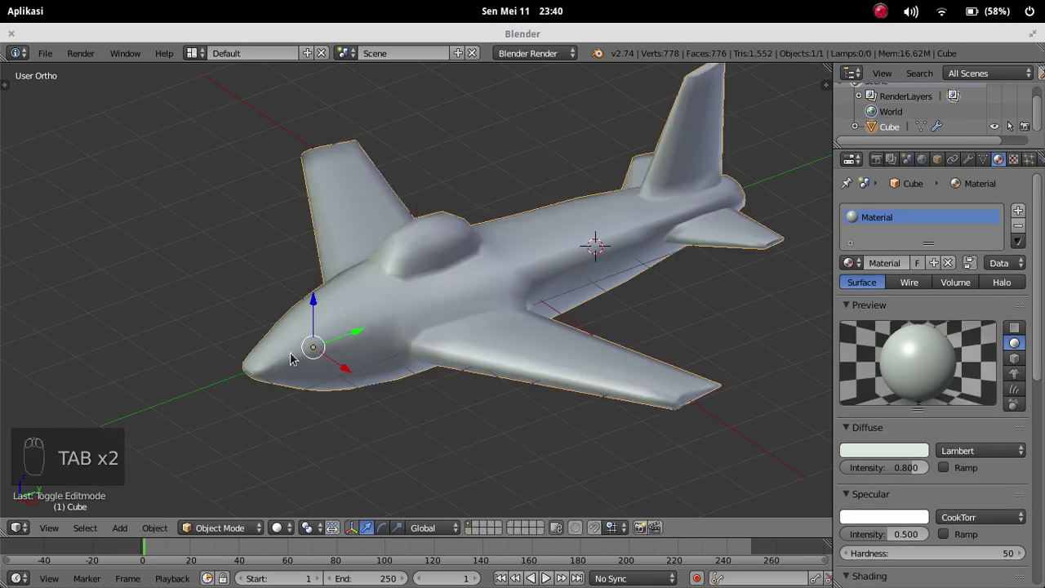
{"action": "left_click", "coordinate": [1018, 211]}
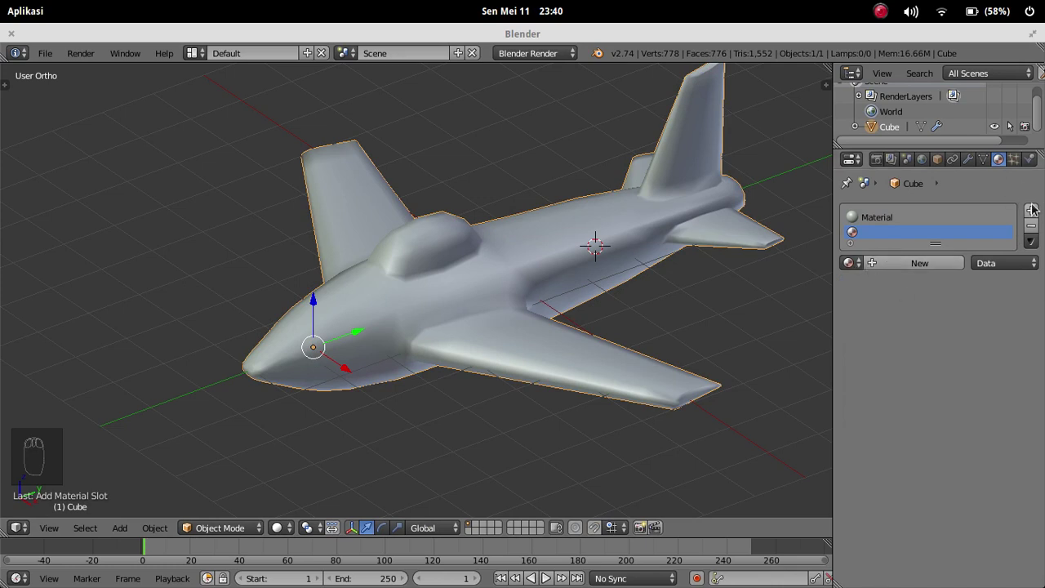
{"action": "left_click", "coordinate": [885, 269]}
{"action": "double_click", "coordinate": [901, 269]}
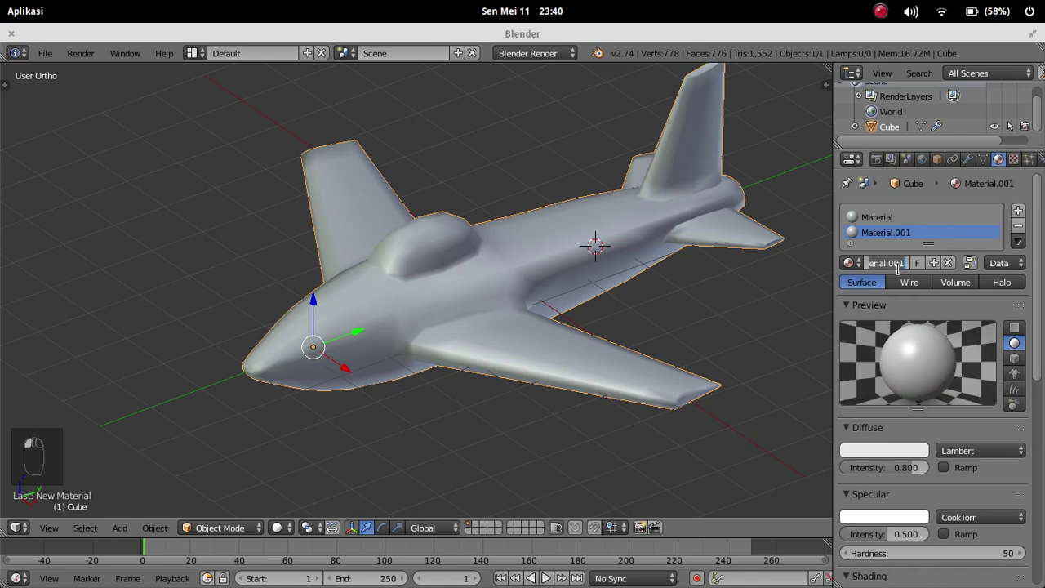
{"action": "type", "text": "hitam"}
{"action": "key", "text": "Return"}
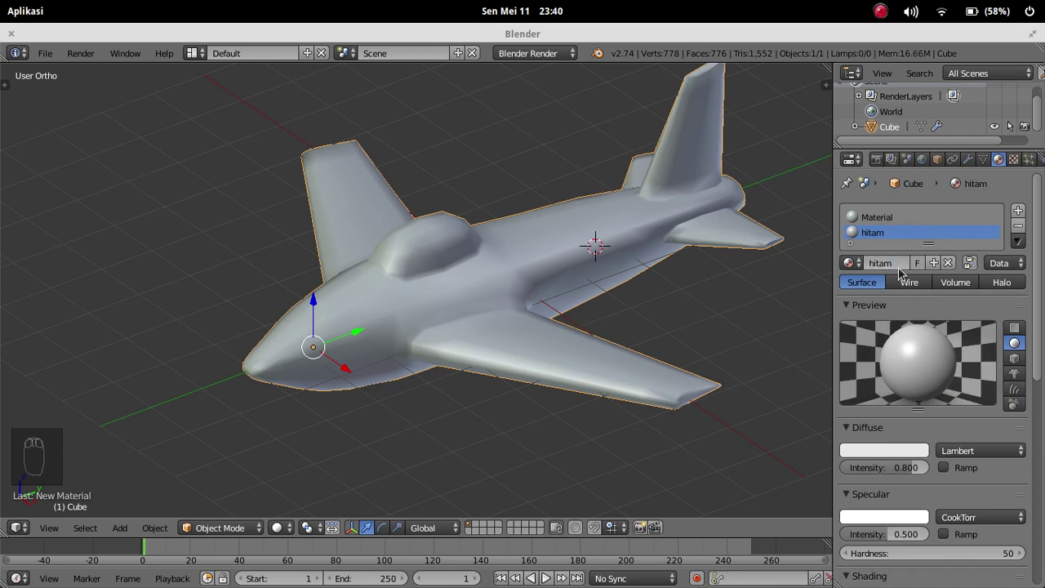
{"action": "left_click", "coordinate": [890, 451]}
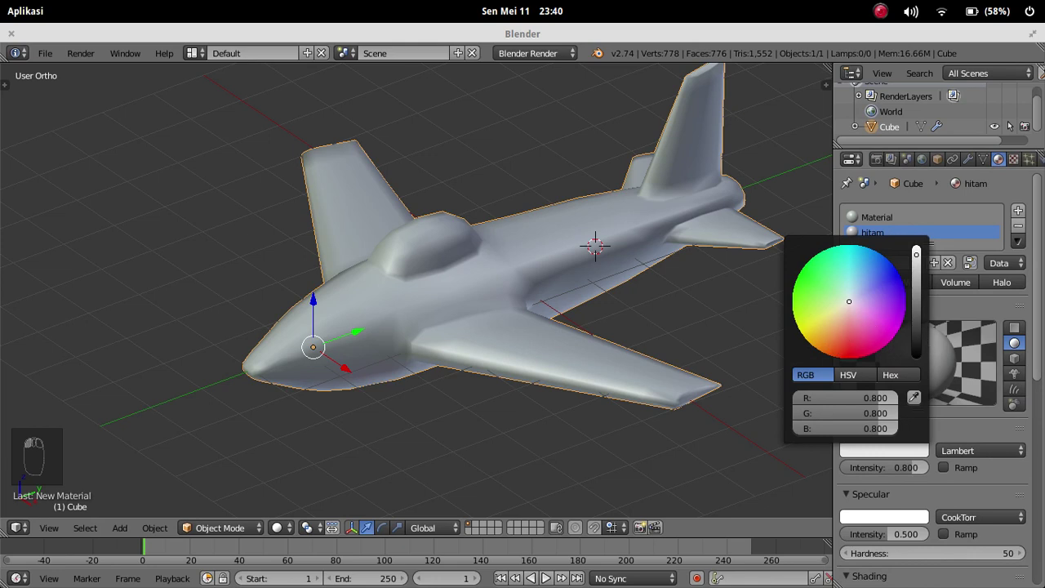
{"action": "left_click_drag", "start_coordinate": [915, 254], "coordinate": [917, 361]}
Step: Rename the aircraft's first material as "body_dasar"
{"action": "left_click", "coordinate": [887, 218]}
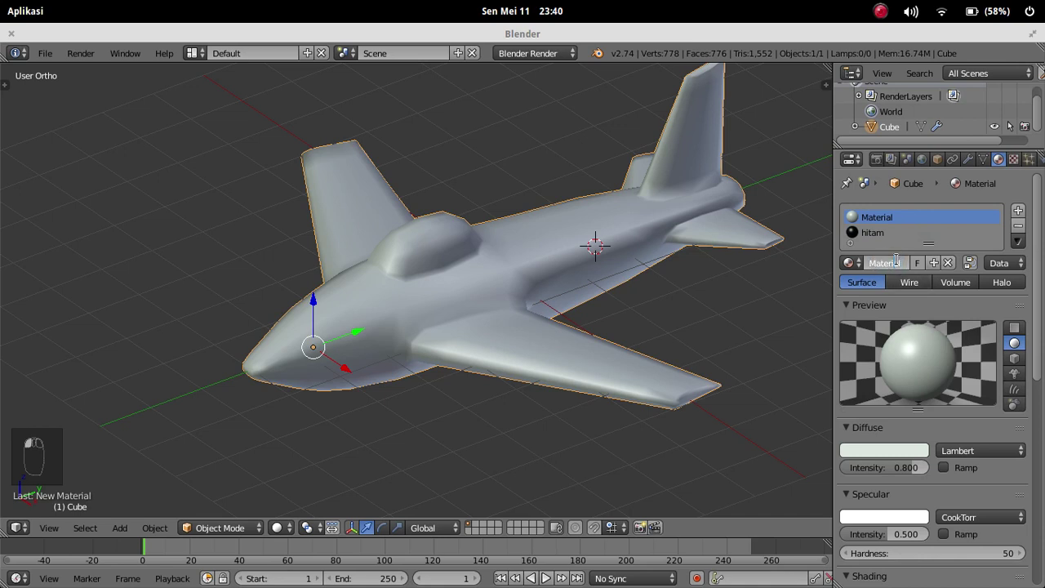
{"action": "left_click", "coordinate": [895, 262]}
{"action": "type", "text": "bo"}
{"action": "type", "text": "dy_da"}
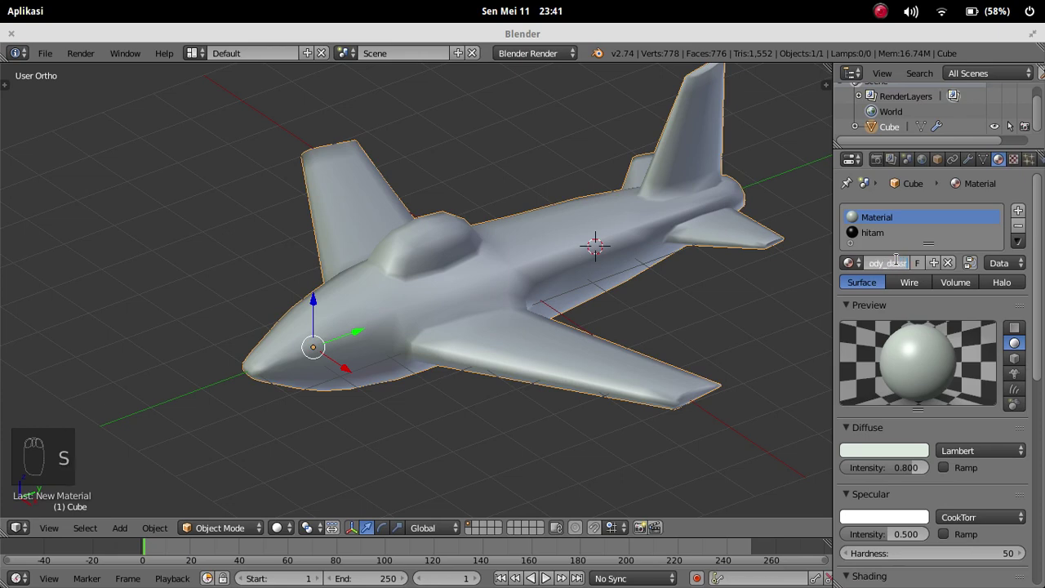
{"action": "type", "text": "ss"}
{"action": "key", "text": "BackSpace"}
{"action": "type", "text": "ar"}
{"action": "key", "text": "Return"}
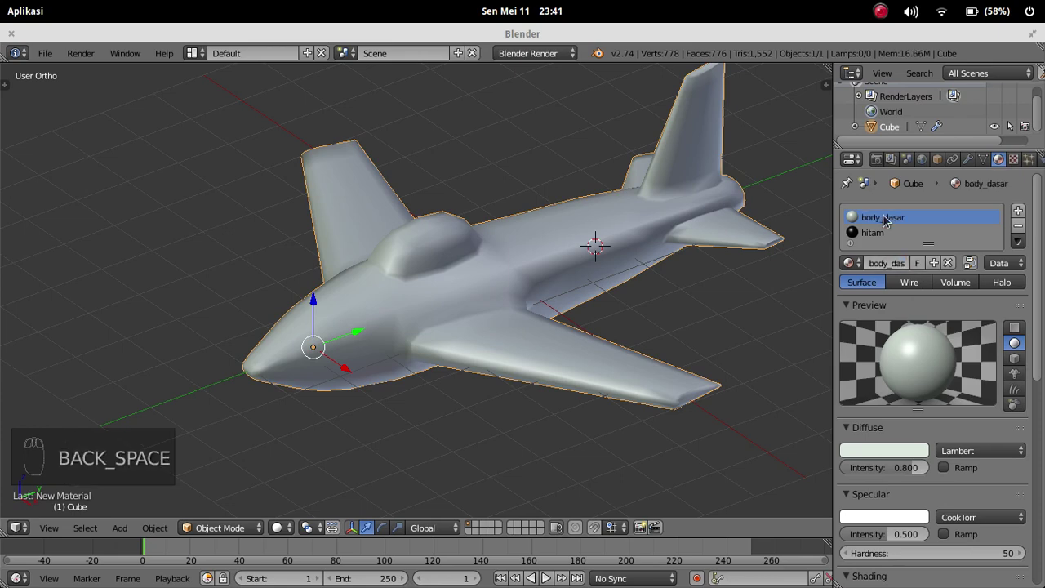
Step: Make hitam the active material, enter Edit Mode with face selection, and select the two front face loops around the nose
{"action": "left_click", "coordinate": [899, 233]}
{"action": "key", "text": "Tab"}
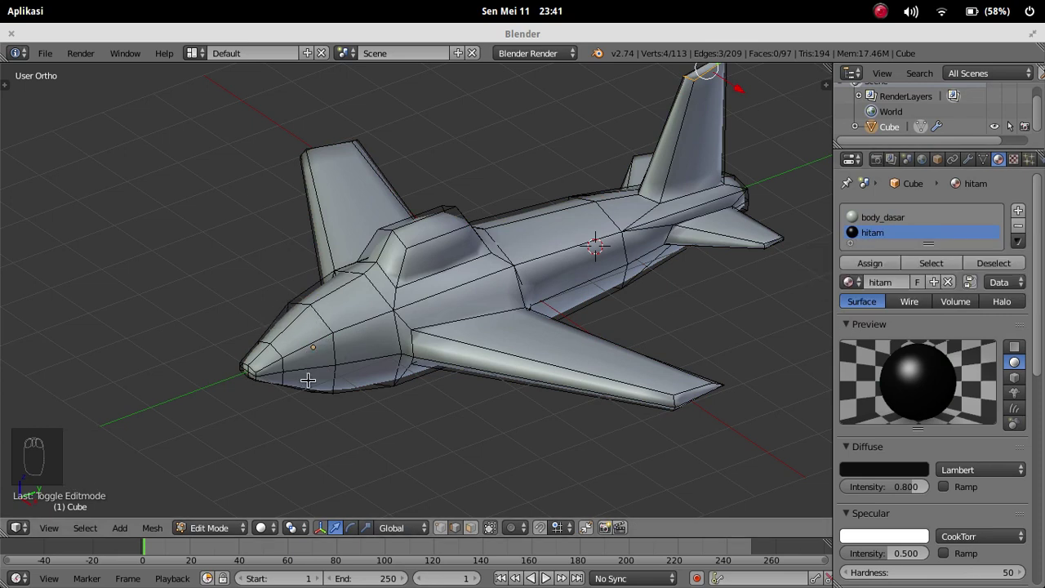
{"action": "scroll", "coordinate": [307, 379], "scroll_direction": "up", "scroll_amount": 3}
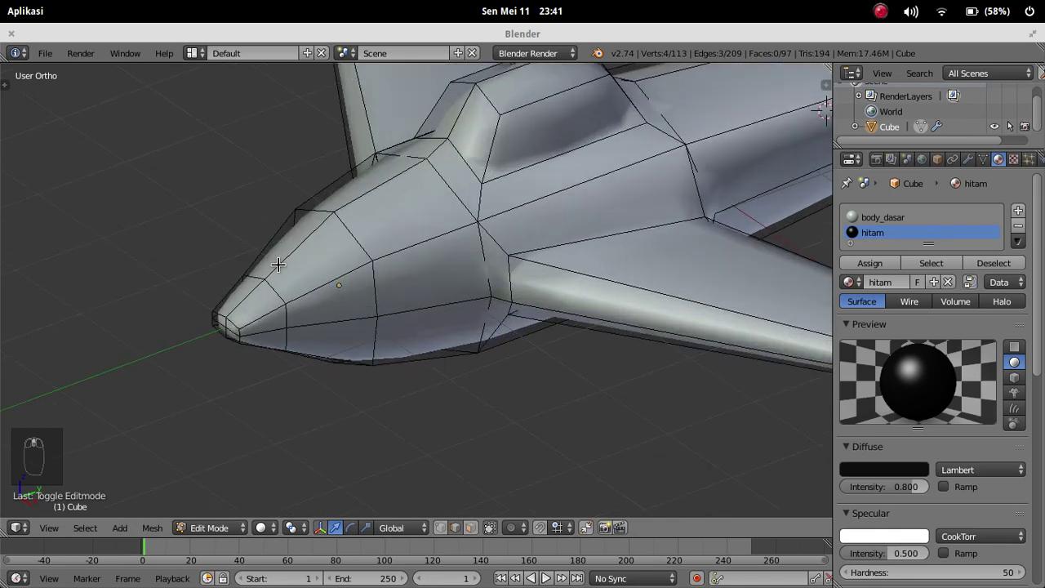
{"action": "middle_click_drag", "start_coordinate": [344, 317], "coordinate": [400, 285]}
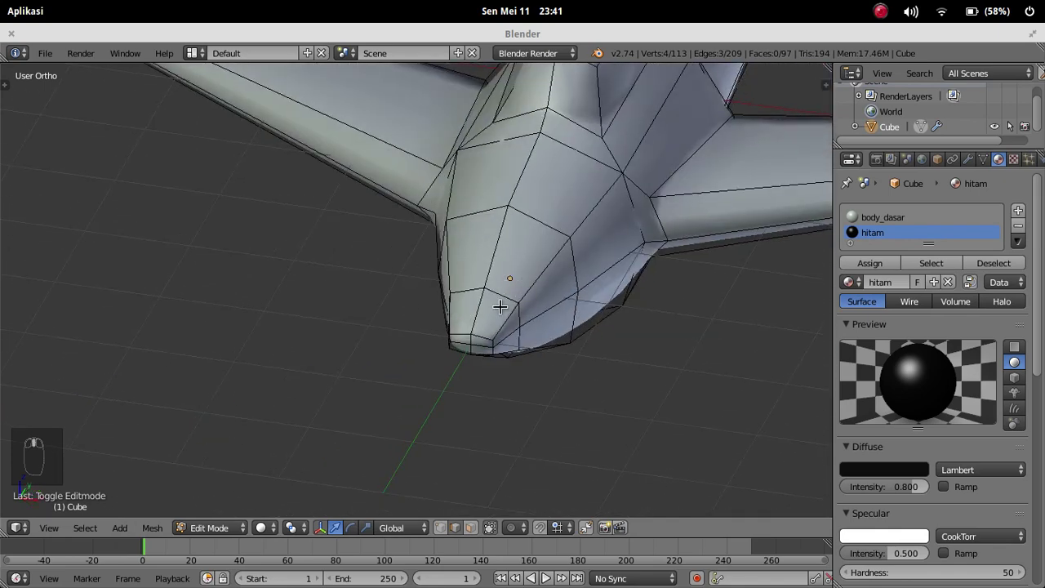
{"action": "middle_click_drag", "start_coordinate": [542, 293], "coordinate": [495, 301]}
{"action": "left_click", "coordinate": [470, 527]}
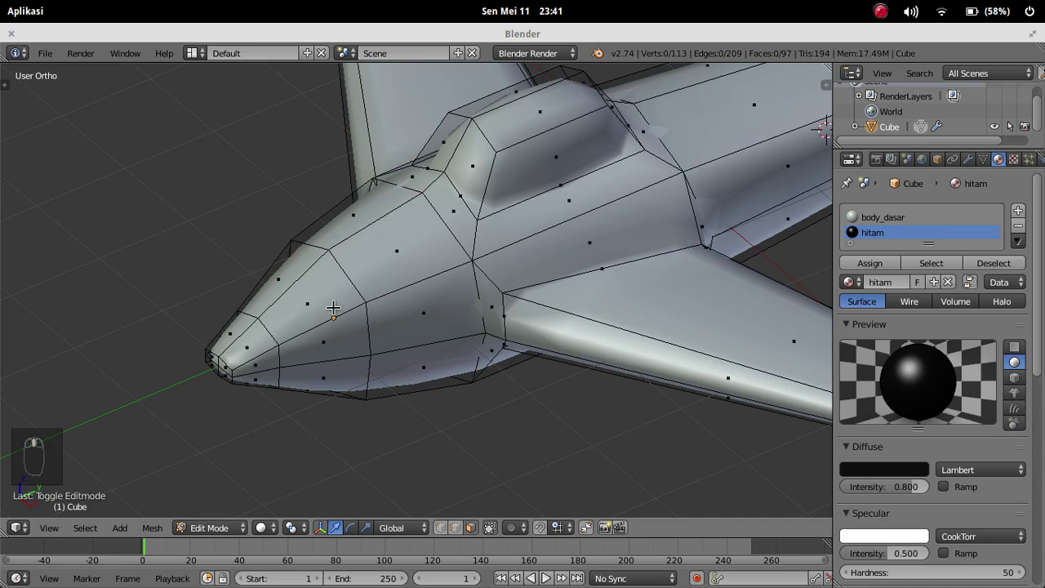
{"action": "middle_click_drag", "start_coordinate": [334, 306], "coordinate": [352, 297]}
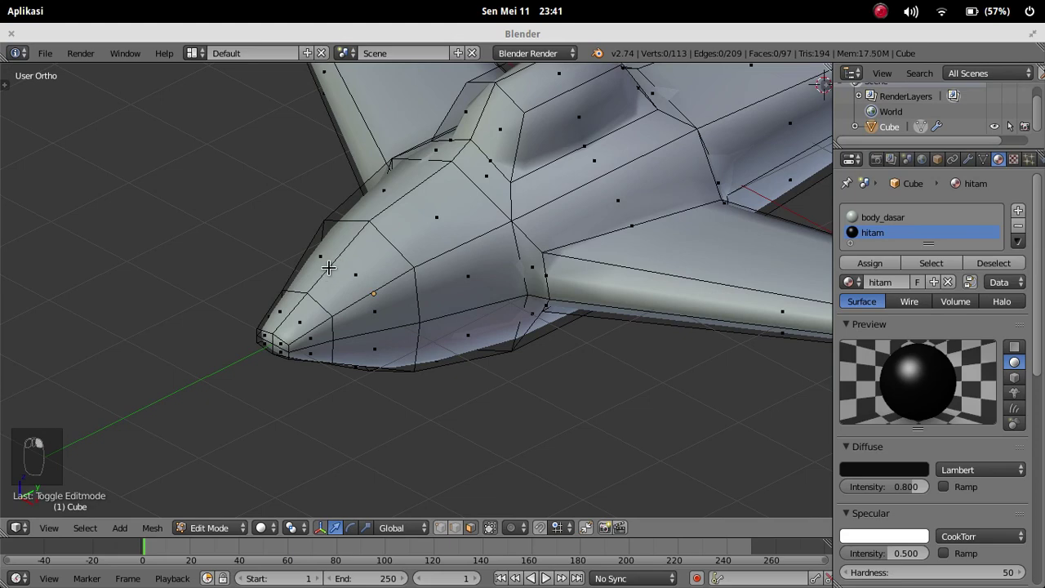
{"action": "middle_click_drag", "start_coordinate": [334, 294], "coordinate": [446, 284]}
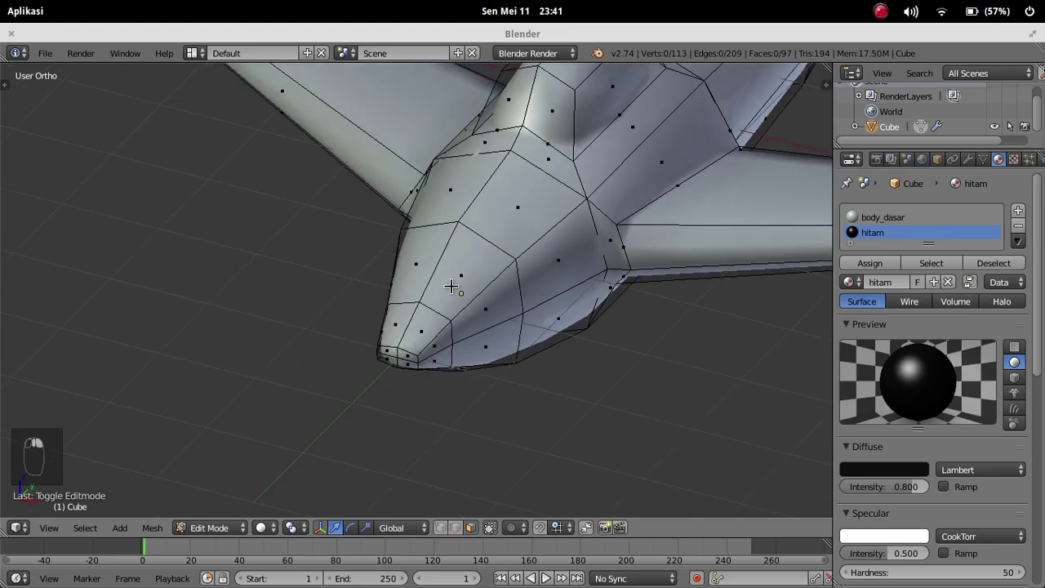
{"action": "right_click", "coordinate": [471, 289], "text": "alt"}
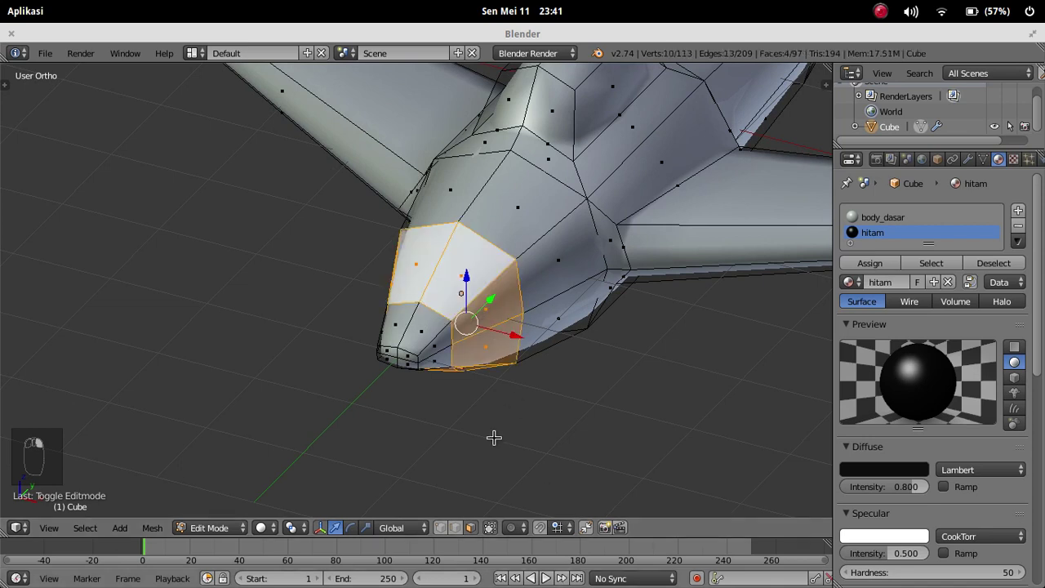
{"action": "right_click", "coordinate": [427, 334], "text": "alt"}
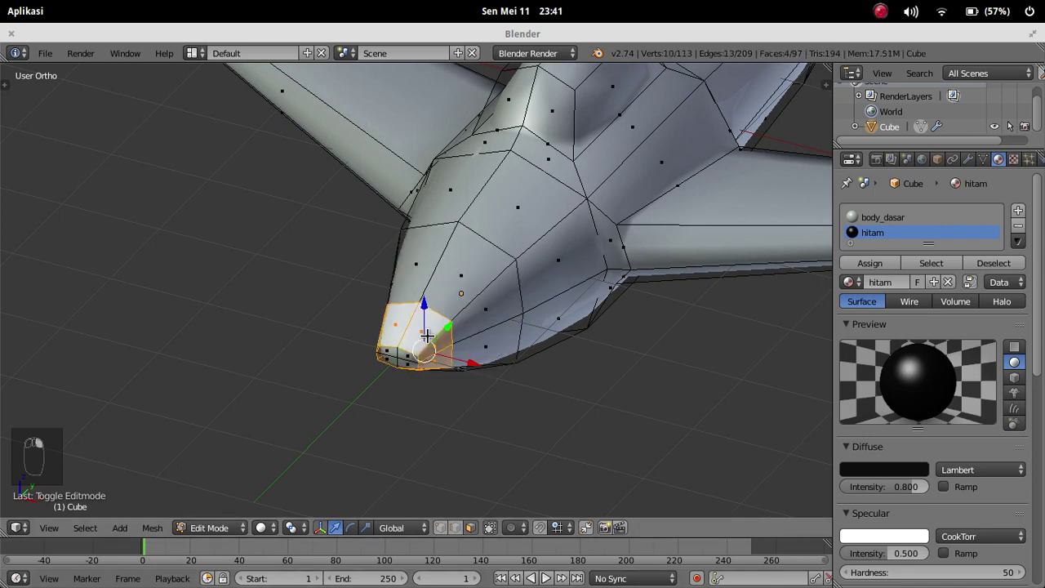
{"action": "right_click", "coordinate": [478, 284], "text": "alt+shift"}
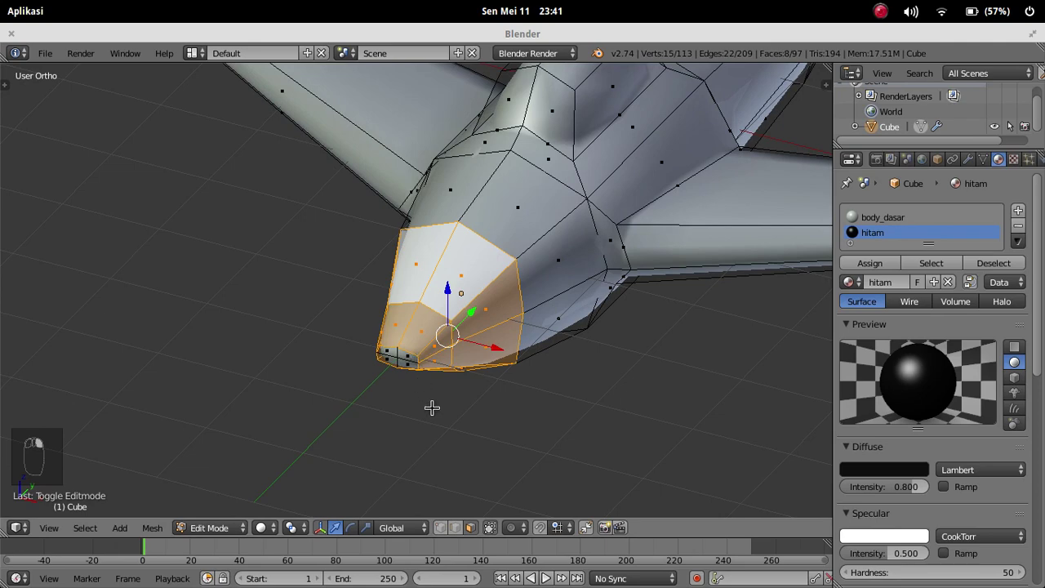
Step: Add the faces at the nose tip to the selection, assign the hitam material to the nose, and return to Object Mode
{"action": "middle_click_drag", "start_coordinate": [451, 368], "coordinate": [440, 155]}
{"action": "key", "text": "c"}
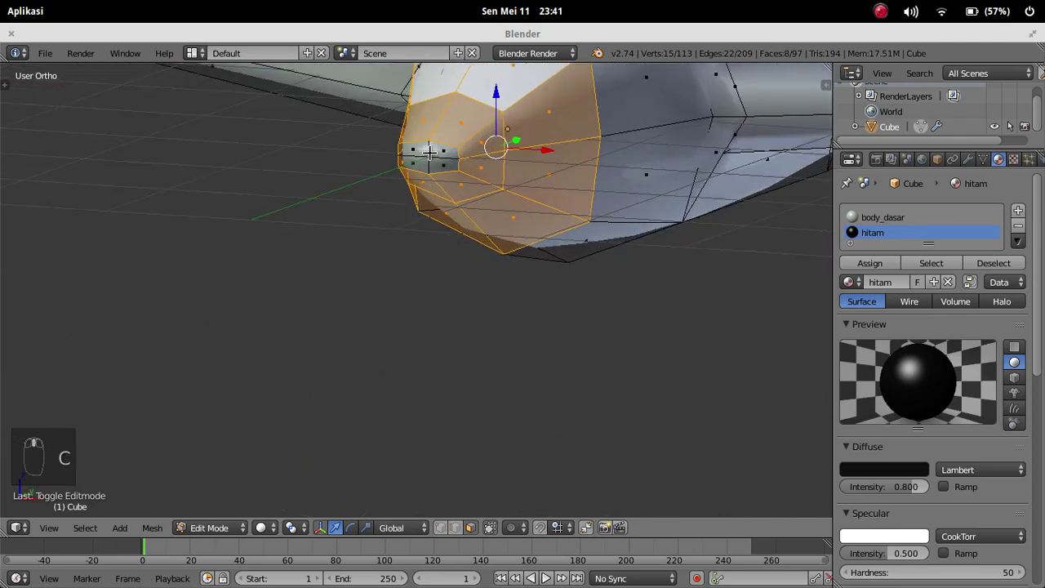
{"action": "left_click", "coordinate": [441, 155]}
{"action": "right_click", "coordinate": [458, 155]}
{"action": "scroll", "coordinate": [604, 165], "scroll_direction": "down", "scroll_amount": 3}
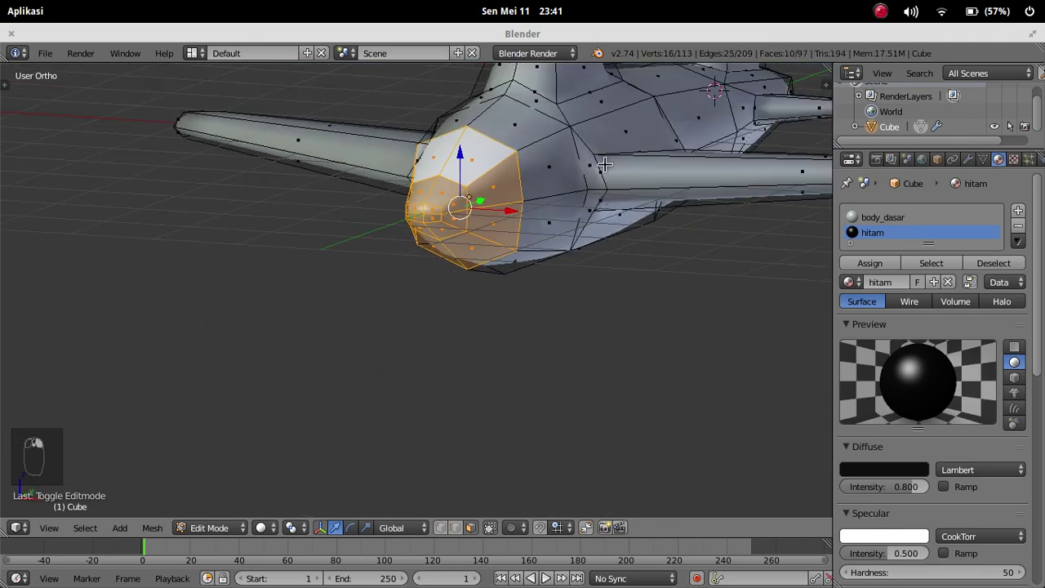
{"action": "middle_click_drag", "start_coordinate": [605, 166], "coordinate": [652, 234]}
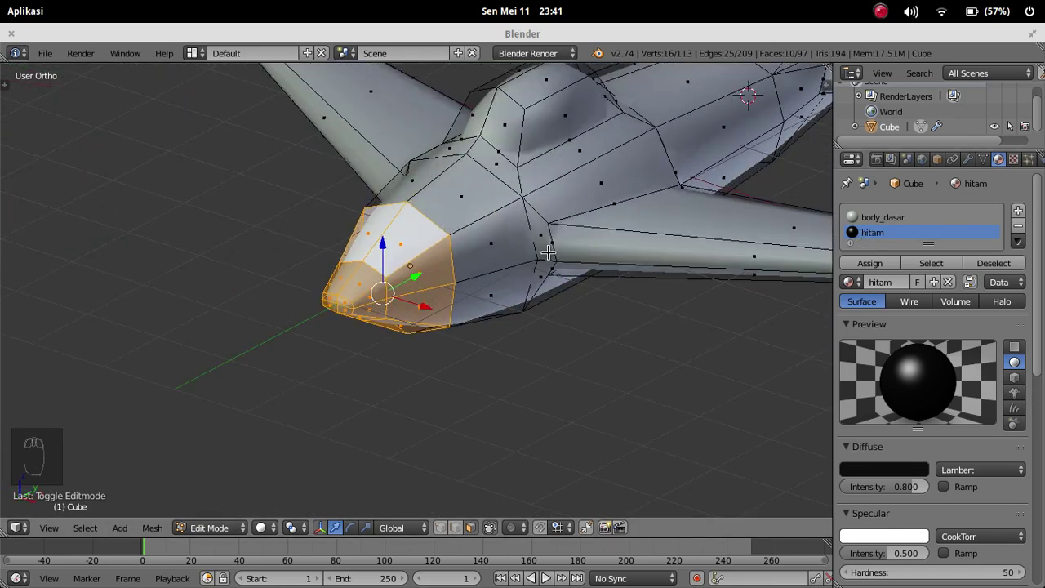
{"action": "left_click", "coordinate": [867, 264]}
{"action": "key", "text": "Tab"}
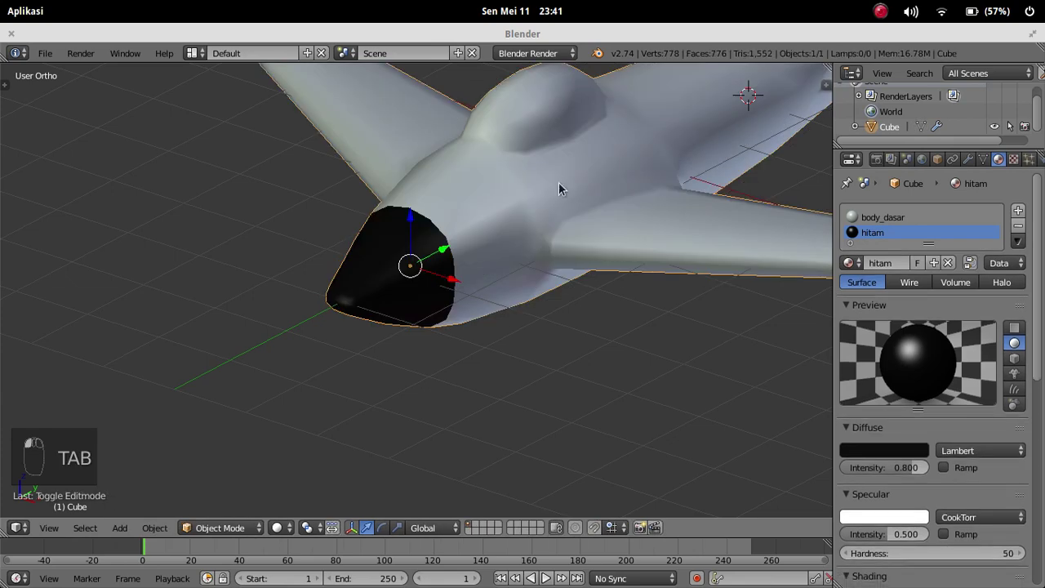
Step: In Edit Mode, add an edge loop across the wing and slide it about -0.82, close to the wing tip
{"action": "middle_click_drag", "start_coordinate": [558, 182], "coordinate": [511, 250]}
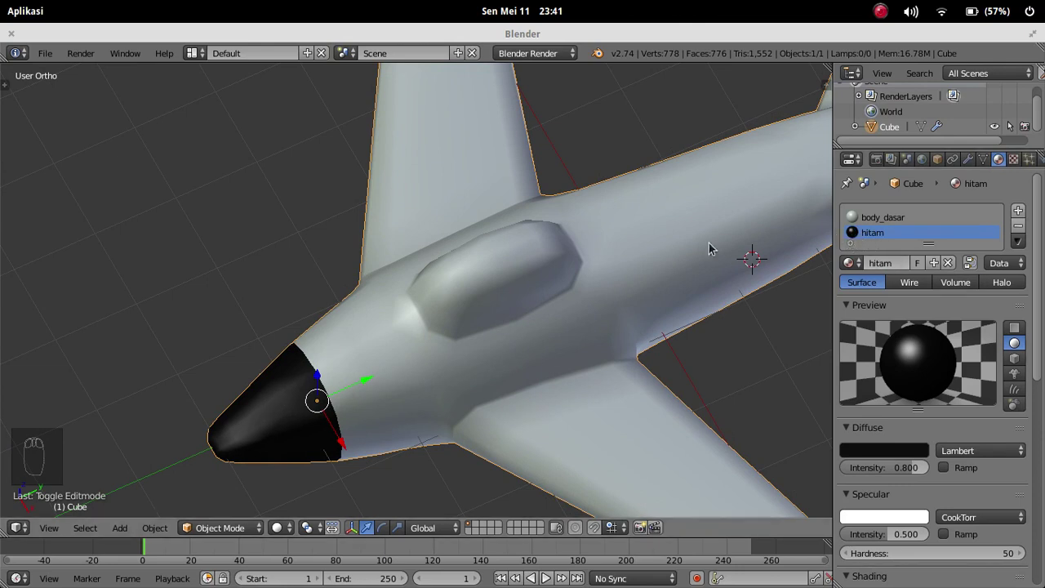
{"action": "scroll", "coordinate": [639, 304], "scroll_direction": "down", "scroll_amount": 4}
{"action": "middle_click_drag", "start_coordinate": [571, 357], "coordinate": [588, 309]}
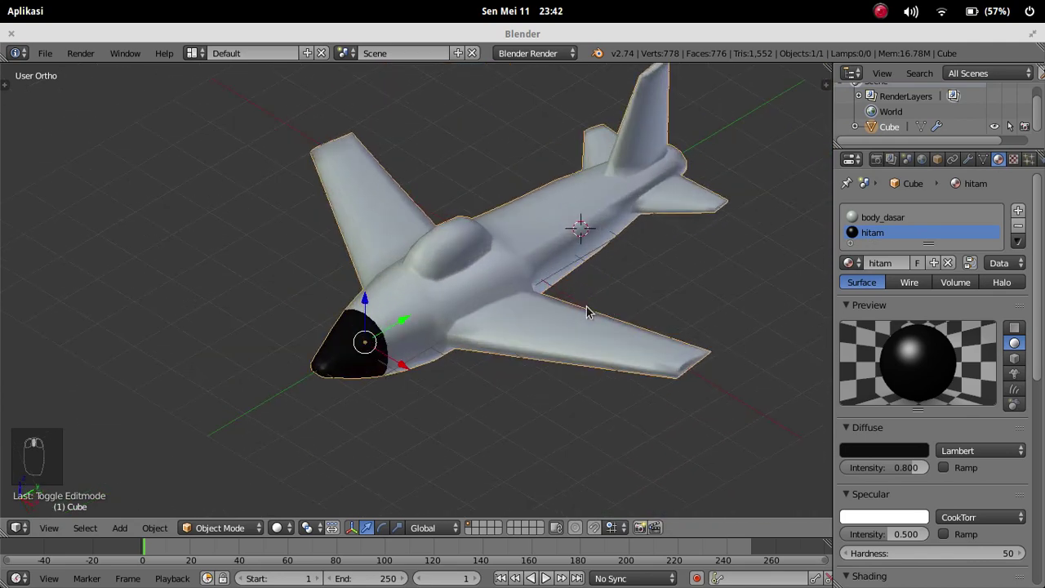
{"action": "scroll", "coordinate": [589, 318], "scroll_direction": "up", "scroll_amount": 2}
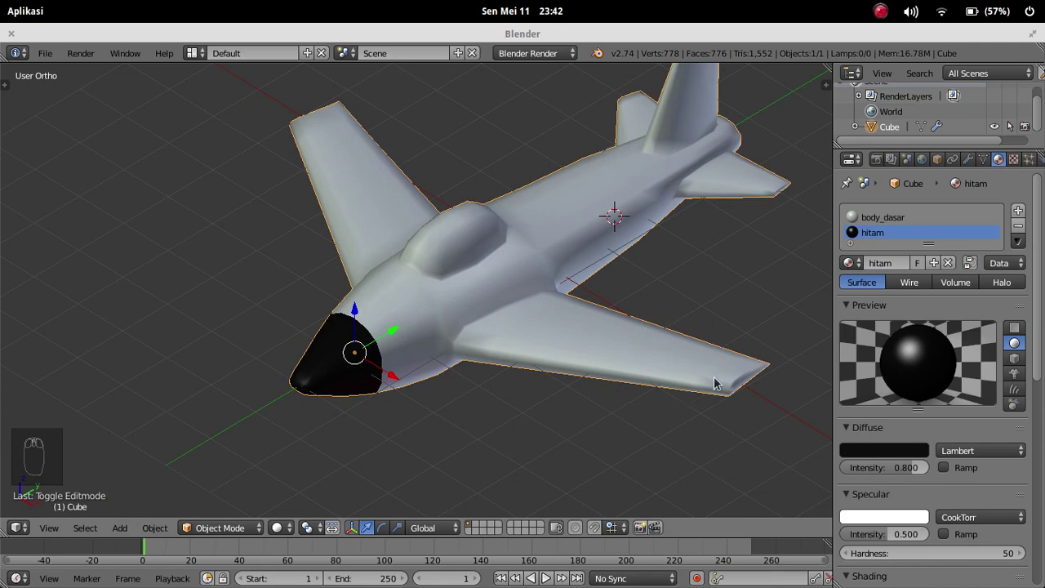
{"action": "key", "text": "Tab"}
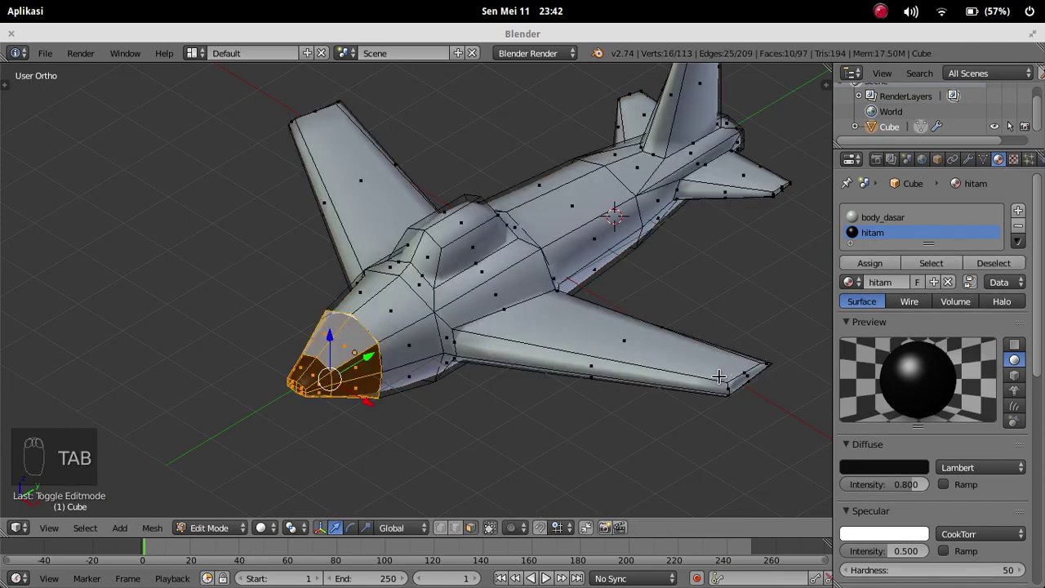
{"action": "key", "text": "ctrl+r"}
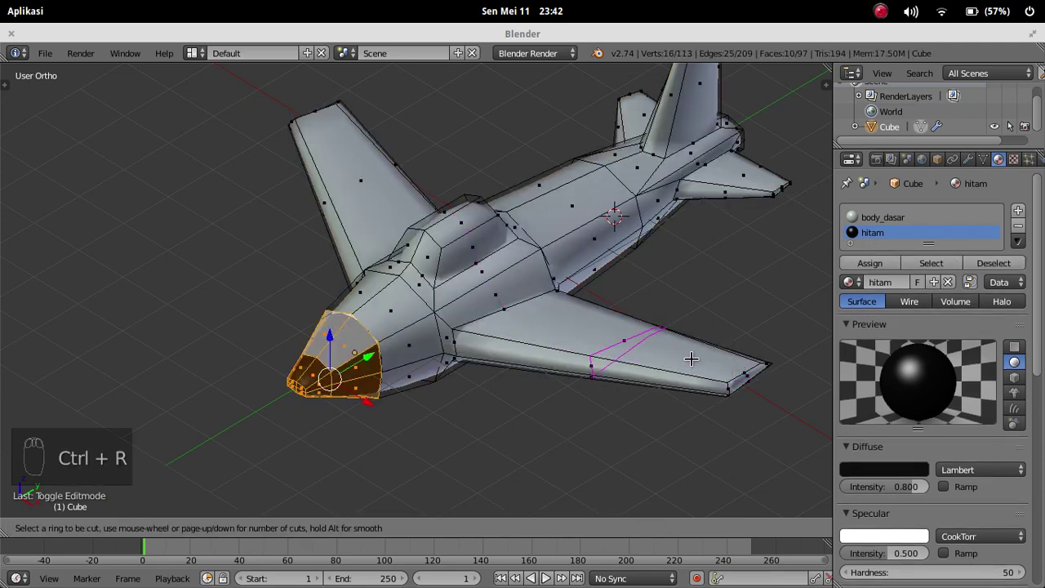
{"action": "left_click", "coordinate": [666, 339]}
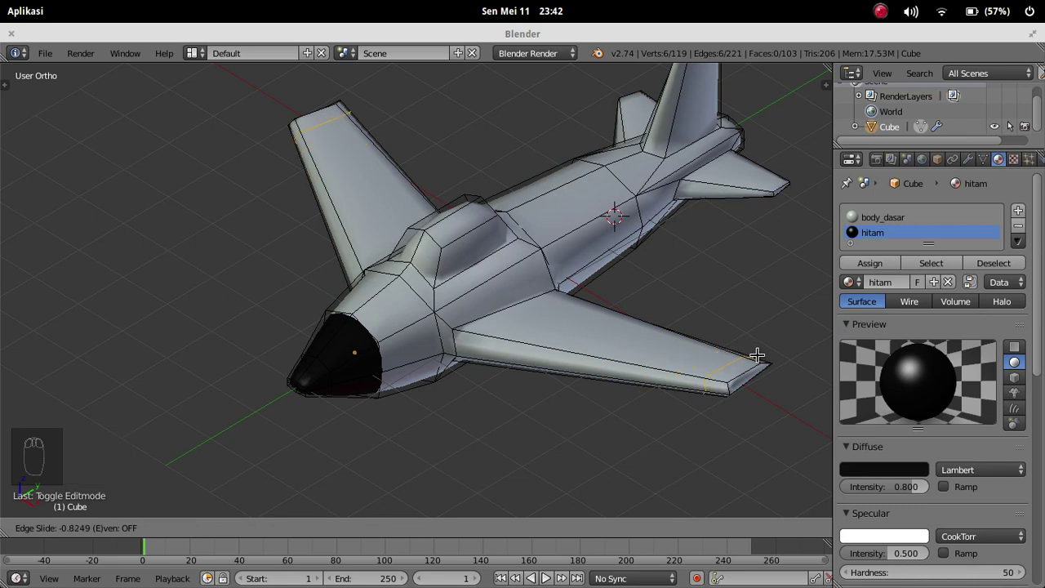
{"action": "left_click", "coordinate": [757, 381]}
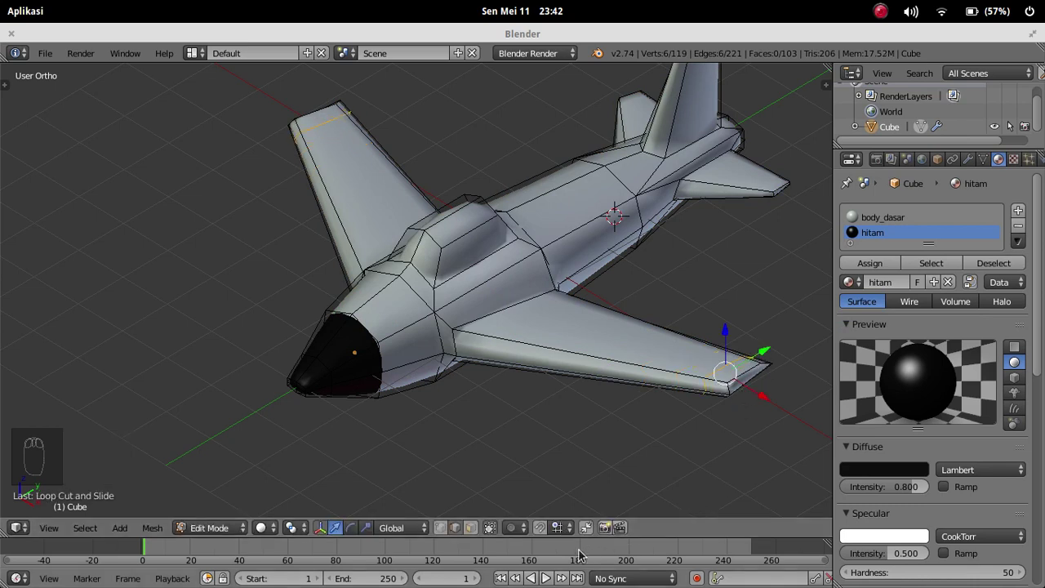
Step: Switch to face selection and wireframe display, and select all the faces of the wing tip outside the new edge loop
{"action": "left_click", "coordinate": [470, 528]}
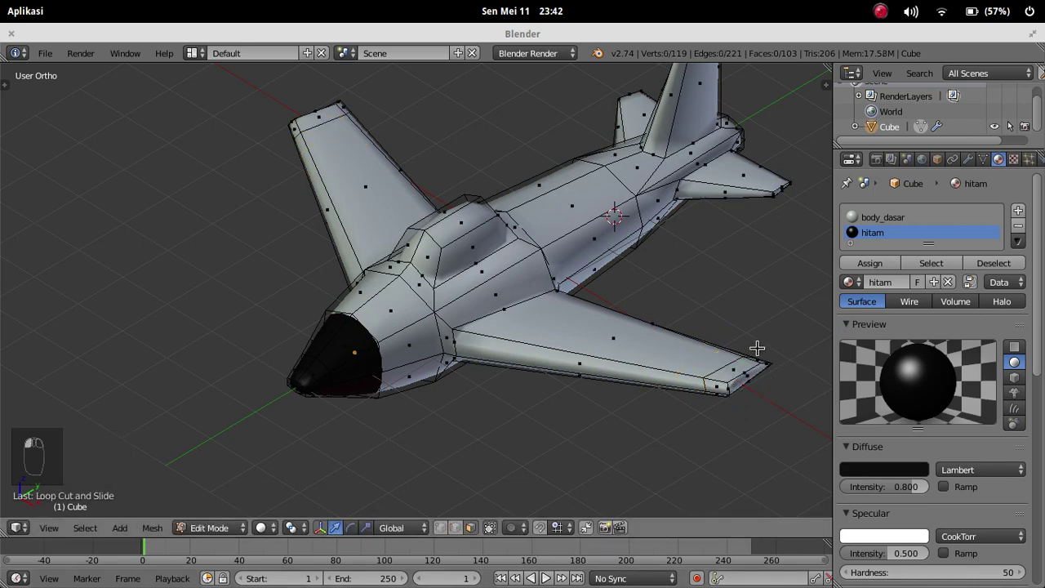
{"action": "middle_click_drag", "start_coordinate": [758, 349], "coordinate": [613, 232]}
{"action": "key", "text": "z"}
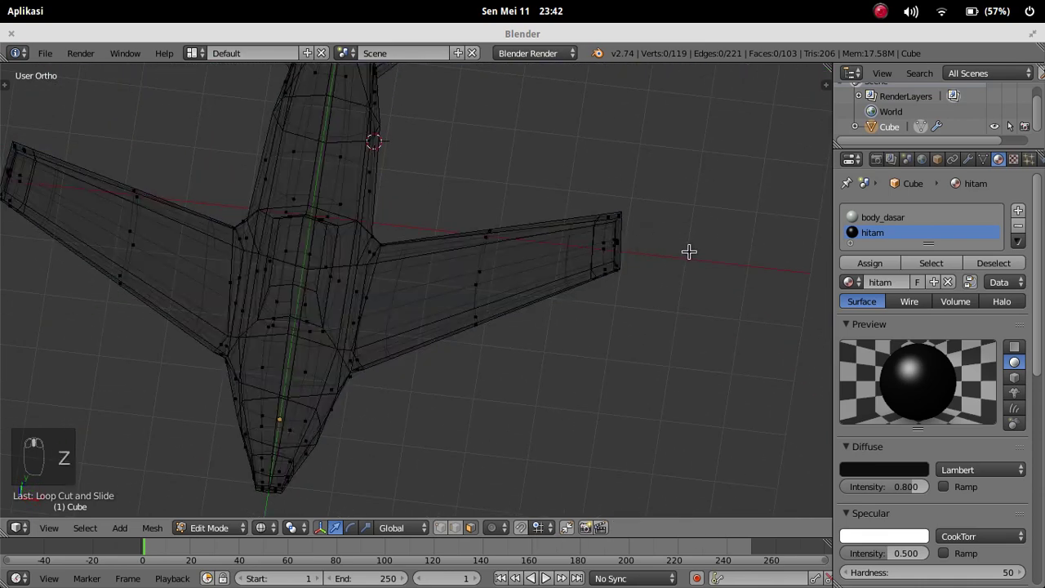
{"action": "scroll", "coordinate": [689, 252], "scroll_direction": "up", "scroll_amount": 3}
{"action": "middle_click_drag", "start_coordinate": [707, 236], "coordinate": [580, 275], "text": "shift"}
{"action": "key", "text": "b"}
{"action": "left_click_drag", "start_coordinate": [615, 163], "coordinate": [714, 361]}
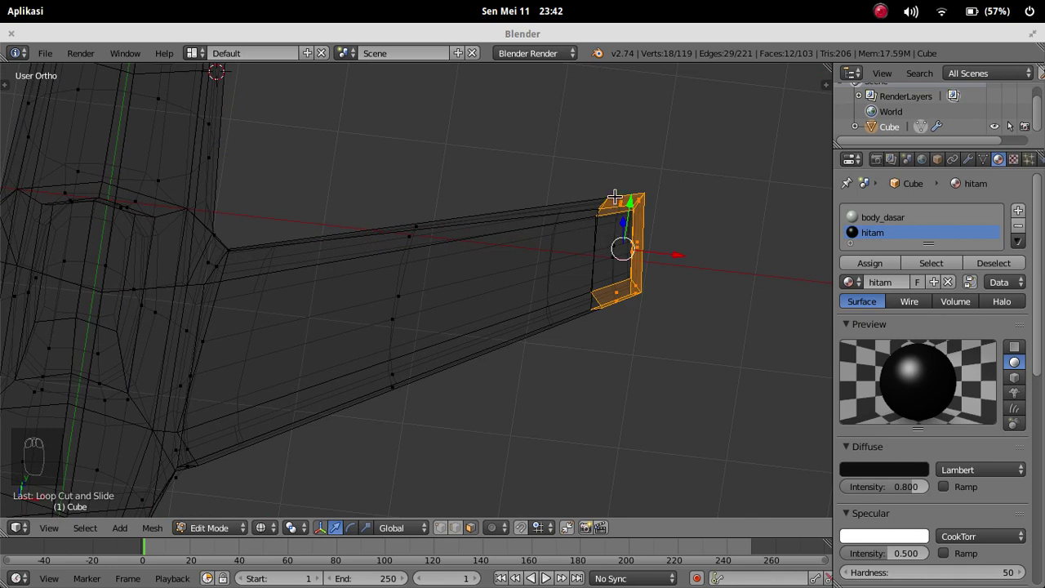
{"action": "key", "text": "b"}
{"action": "left_click_drag", "start_coordinate": [611, 217], "coordinate": [651, 290]}
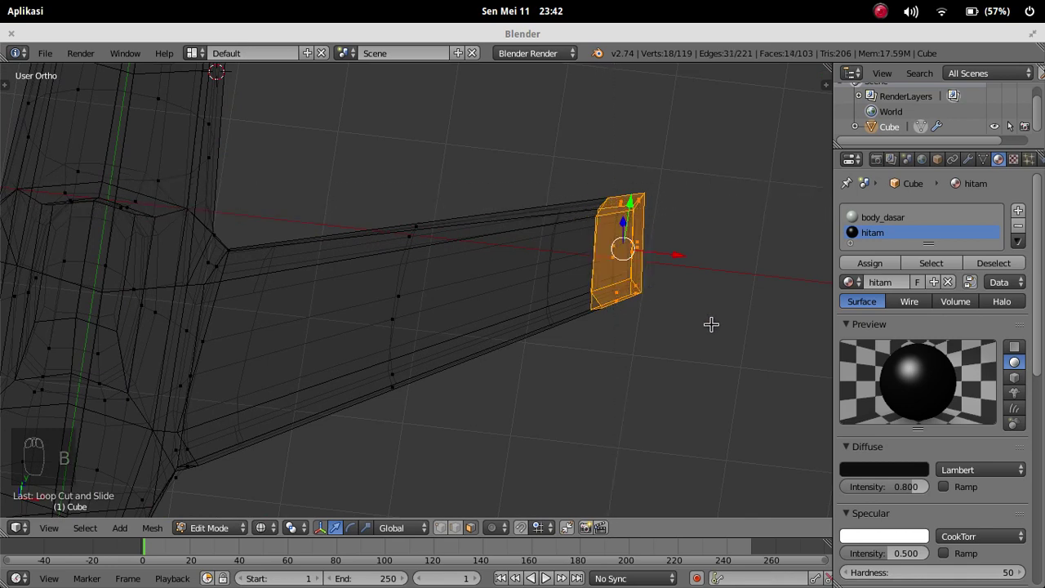
Step: Add a third material slot with a new material named "merah" and return to solid display
{"action": "left_click", "coordinate": [1019, 211]}
{"action": "key", "text": "z"}
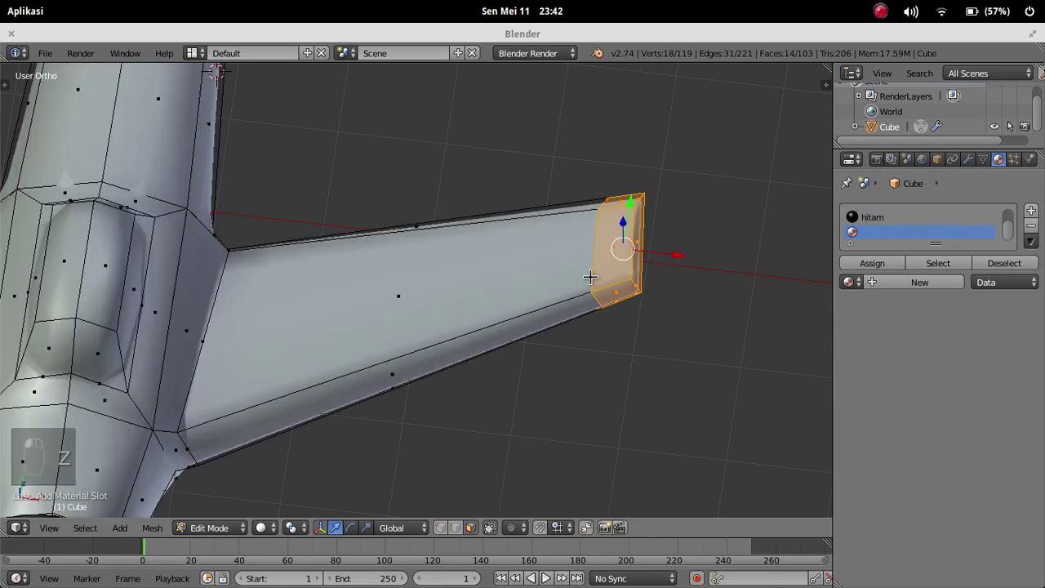
{"action": "left_click", "coordinate": [909, 284]}
{"action": "double_click", "coordinate": [884, 282]}
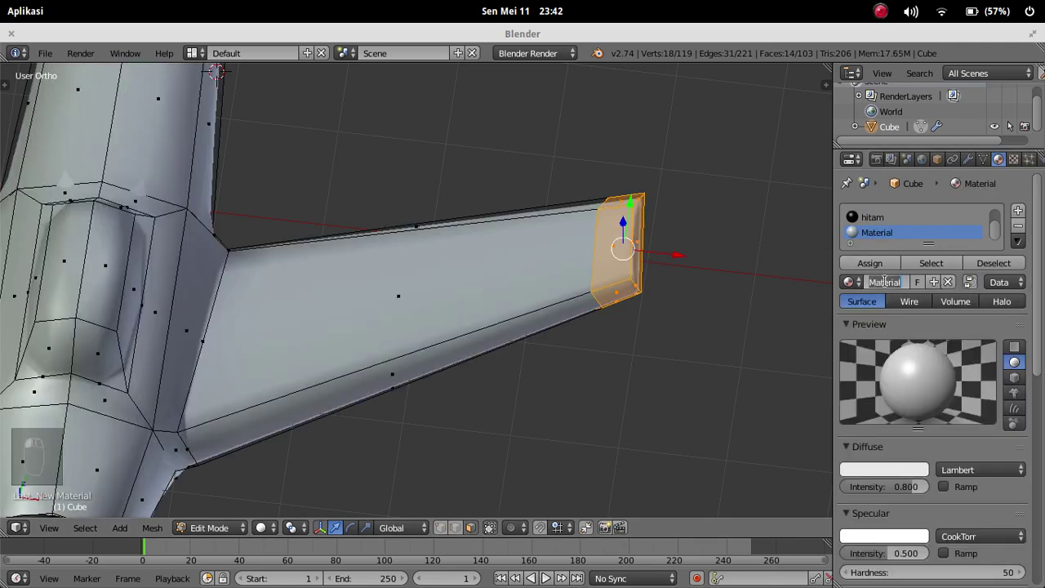
{"action": "type", "text": "merah"}
{"action": "key", "text": "Return"}
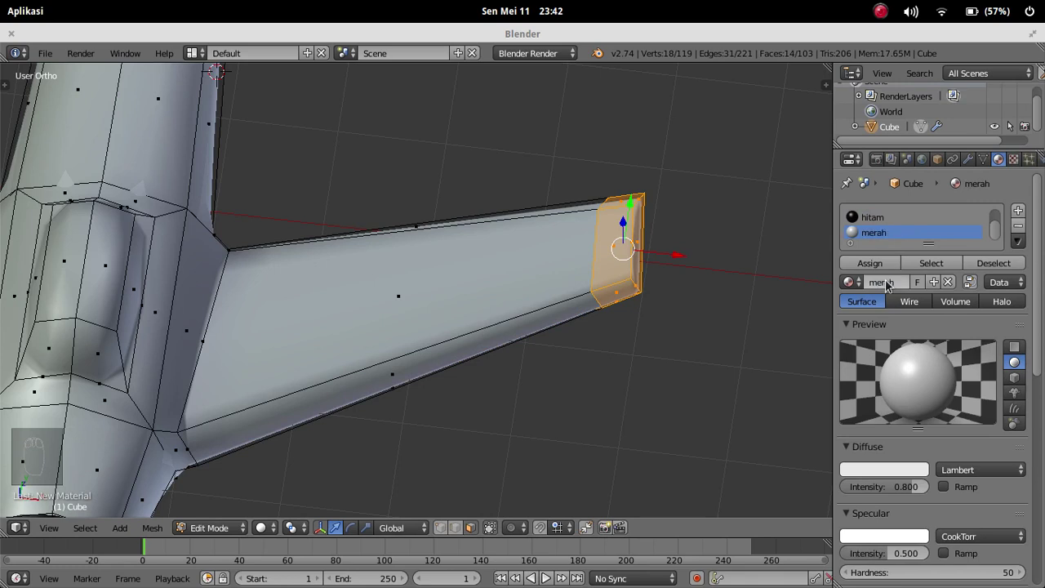
Step: Set merah's diffuse colour to red (R 0.800, G 0.005, B 0.017), assign it to the wing tips, and return to Object Mode
{"action": "left_click", "coordinate": [914, 472]}
{"action": "left_click_drag", "start_coordinate": [851, 362], "coordinate": [854, 374]}
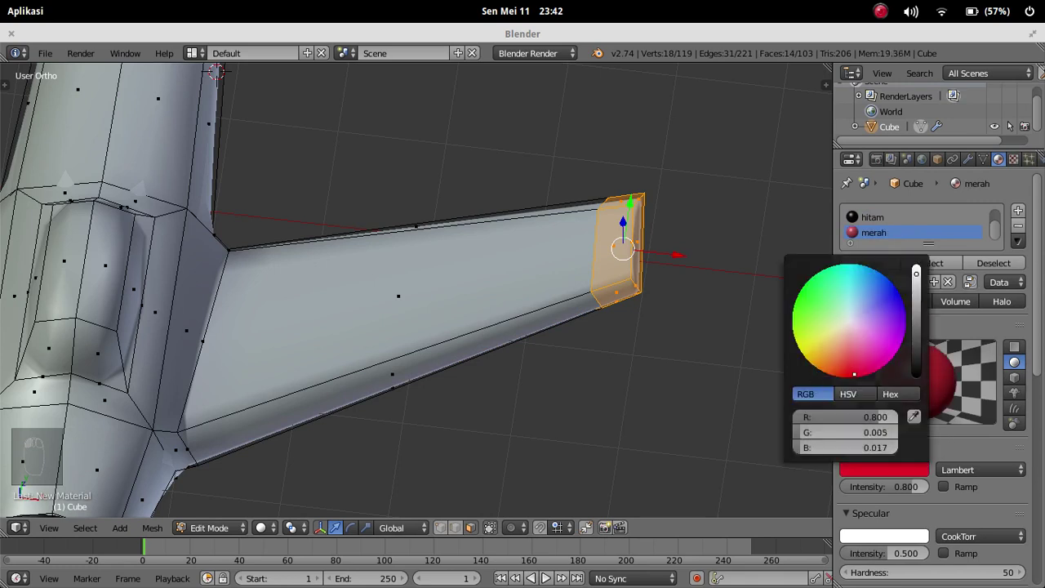
{"action": "left_click", "coordinate": [865, 264]}
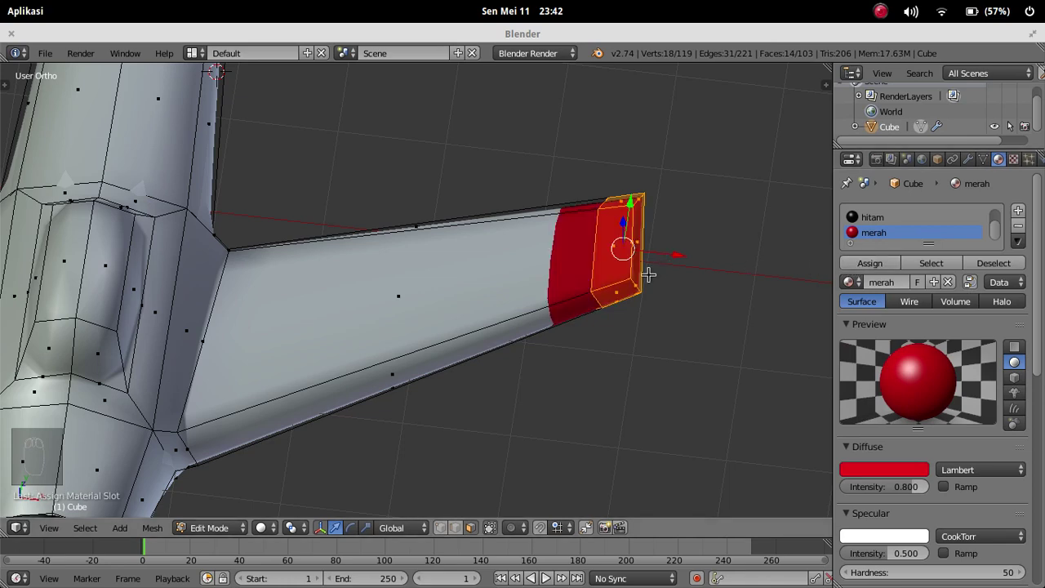
{"action": "key", "text": "Tab"}
Step: In Edit Mode with nothing selected, add an edge loop across the vertical tail fin and slide it about -0.61 toward the tip
{"action": "scroll", "coordinate": [648, 270], "scroll_direction": "down", "scroll_amount": 10}
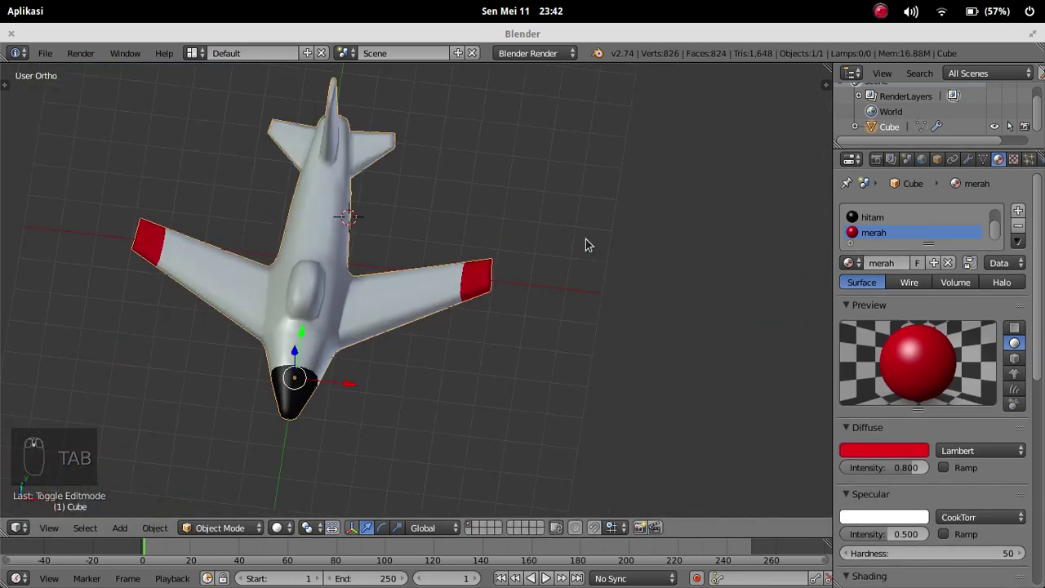
{"action": "middle_click_drag", "start_coordinate": [474, 228], "coordinate": [495, 255]}
{"action": "scroll", "coordinate": [576, 226], "scroll_direction": "up", "scroll_amount": 3}
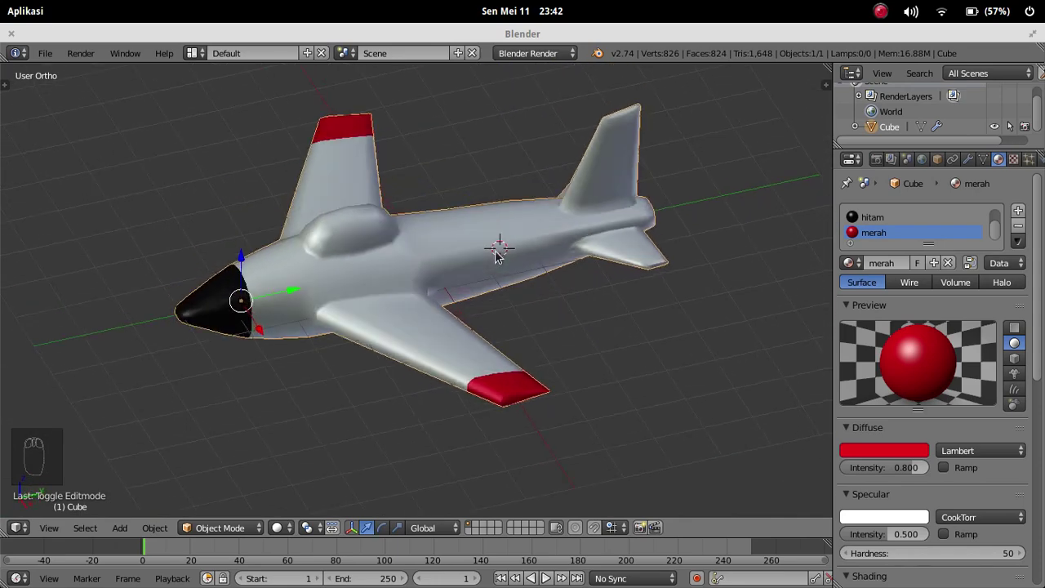
{"action": "mouse_move", "coordinate": [633, 180]}
{"action": "middle_mouse_down"}
{"action": "mouse_move", "coordinate": [620, 161]}
{"action": "mouse_move", "coordinate": [614, 180]}
{"action": "middle_mouse_up"}
{"action": "key", "text": "Tab"}
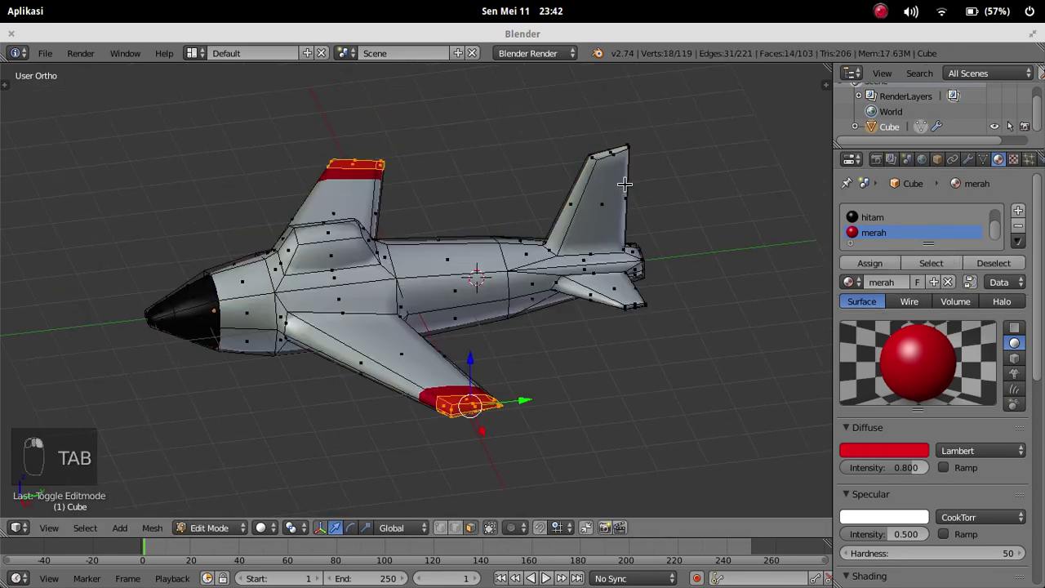
{"action": "key", "text": "a"}
{"action": "key", "text": "a"}
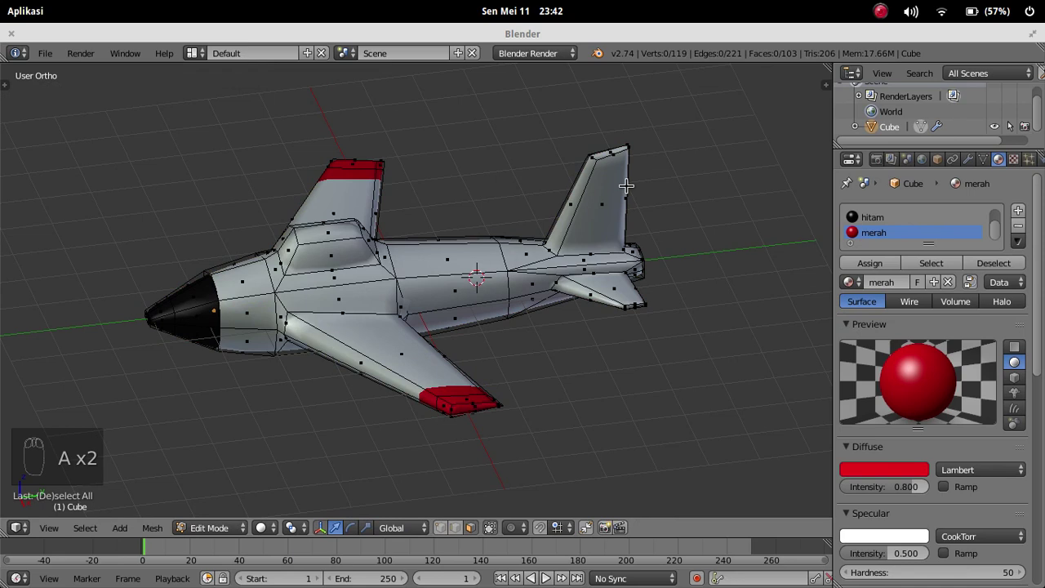
{"action": "key", "text": "ctrl+r"}
{"action": "left_click", "coordinate": [611, 195]}
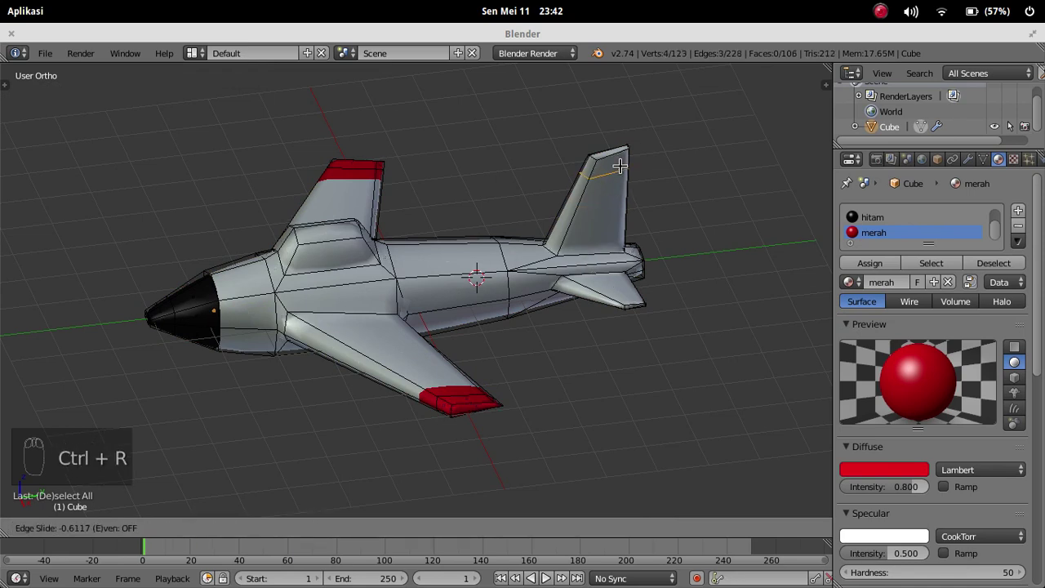
{"action": "left_click", "coordinate": [620, 166]}
Step: In a wireframe right side view, clear the selection and select the fin tip faces above the new edge loop using face selection
{"action": "middle_click_drag", "start_coordinate": [657, 157], "coordinate": [616, 204], "text": "shift"}
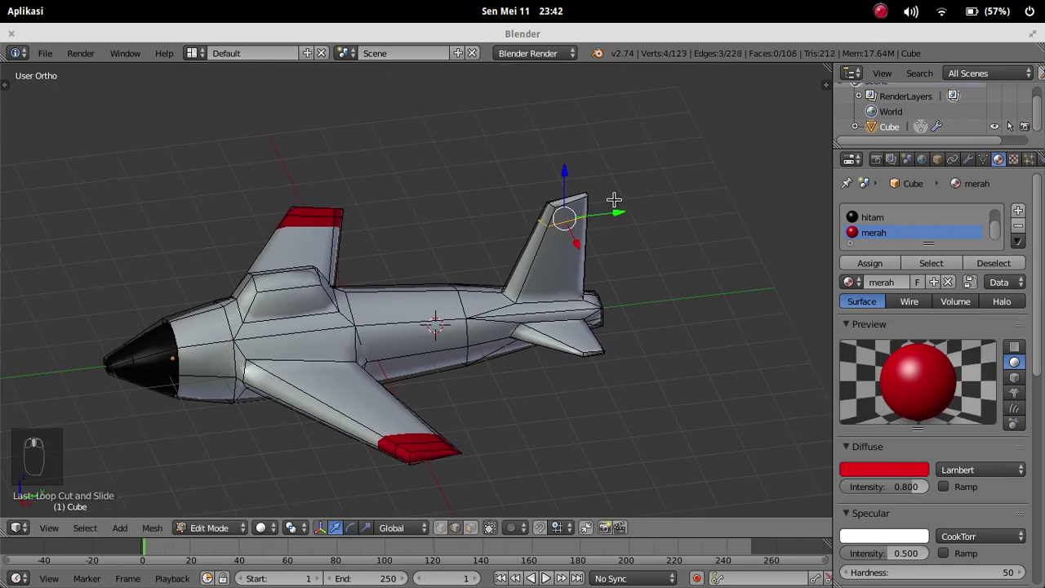
{"action": "key", "text": "KP_3"}
{"action": "scroll", "coordinate": [612, 198], "scroll_direction": "up", "scroll_amount": 3}
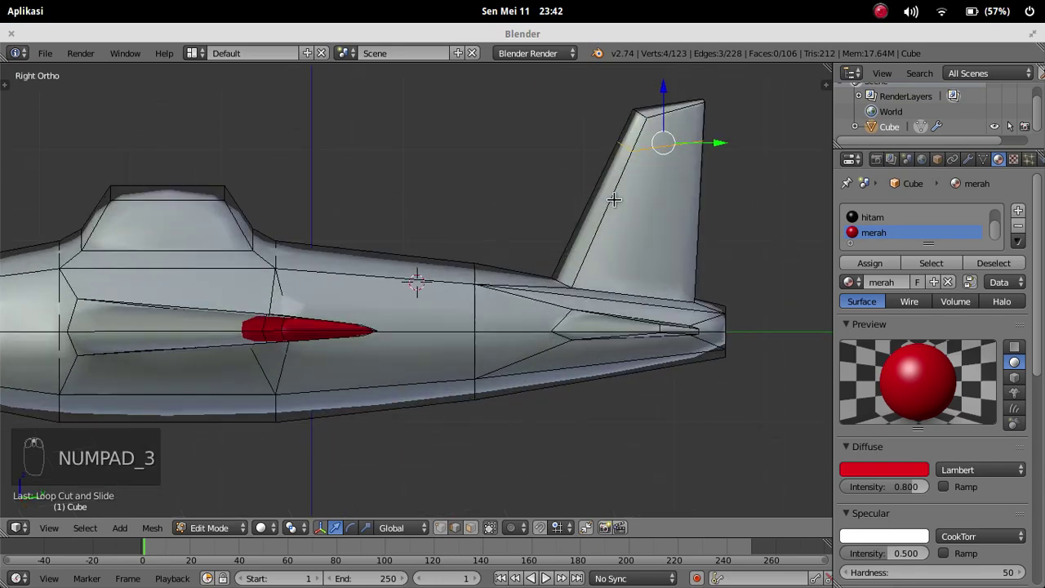
{"action": "middle_click_drag", "start_coordinate": [685, 144], "coordinate": [640, 181], "text": "shift"}
{"action": "key", "text": "Tab"}
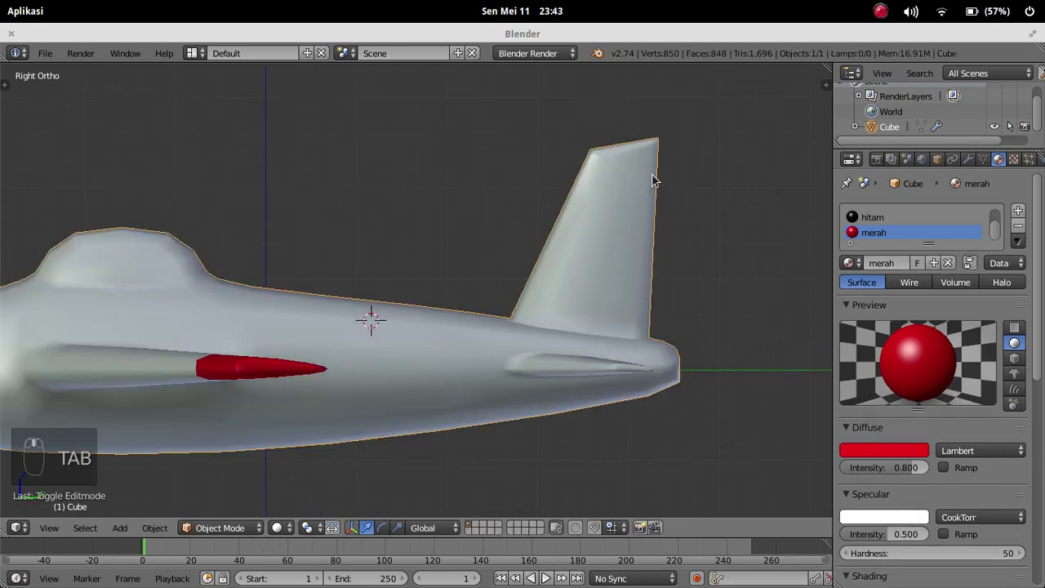
{"action": "key", "text": "Tab"}
{"action": "key", "text": "a"}
{"action": "key", "text": "a"}
{"action": "key", "text": "a"}
{"action": "key", "text": "z"}
{"action": "key", "text": "b"}
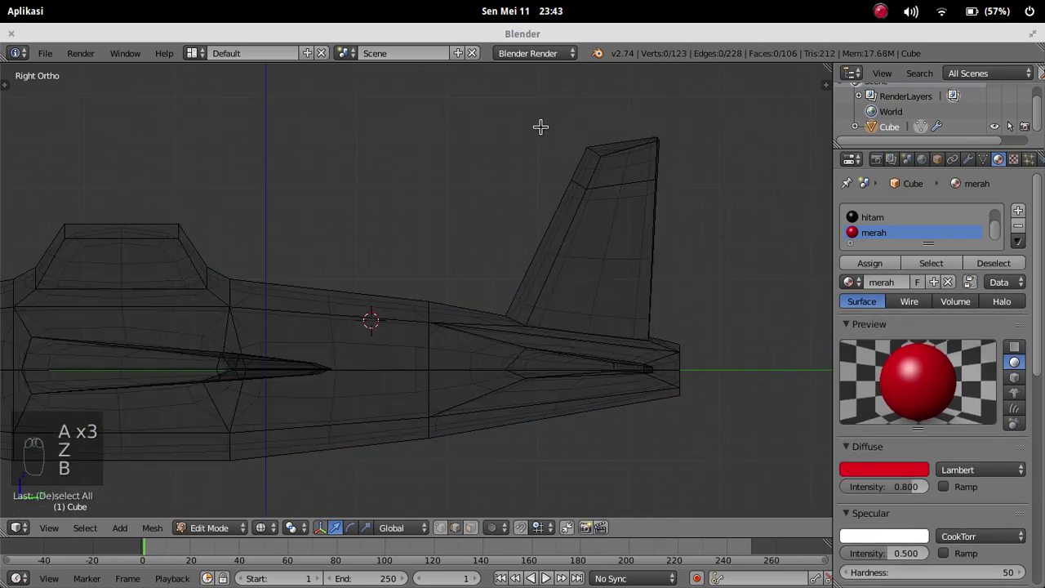
{"action": "left_click_drag", "start_coordinate": [559, 118], "coordinate": [715, 216]}
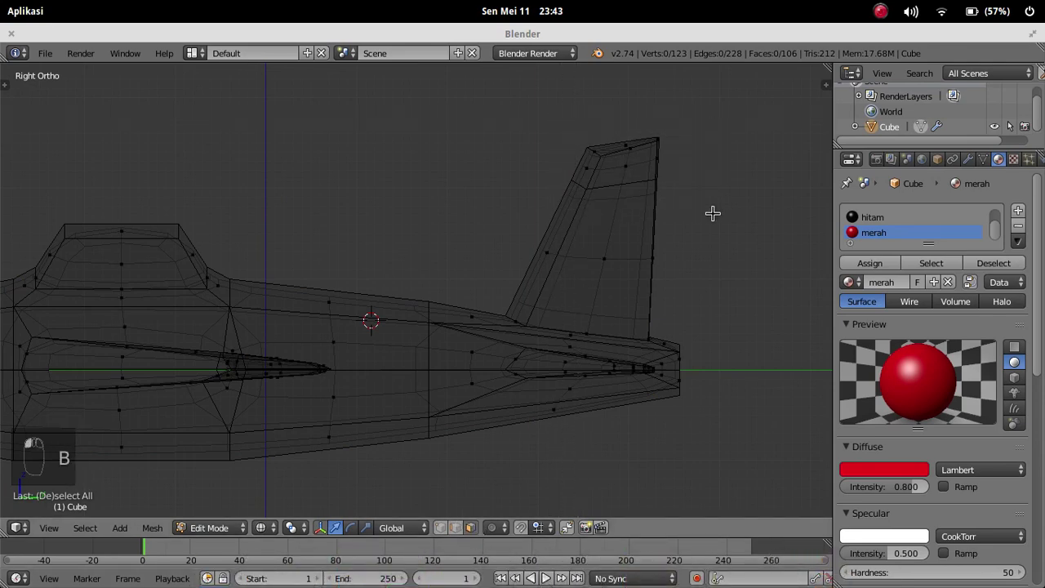
Step: Assign the merah material to the fin tip and return to Object Mode with solid display
{"action": "left_click", "coordinate": [869, 263]}
{"action": "key", "text": "Tab"}
{"action": "key", "text": "z"}
Step: In Edit Mode with nothing selected, add an edge loop across the horizontal tailplane close to its tip
{"action": "mouse_move", "coordinate": [432, 191]}
{"action": "middle_mouse_down"}
{"action": "mouse_move", "coordinate": [362, 210]}
{"action": "mouse_move", "coordinate": [408, 229]}
{"action": "mouse_move", "coordinate": [332, 281]}
{"action": "mouse_move", "coordinate": [596, 280]}
{"action": "mouse_move", "coordinate": [604, 298]}
{"action": "mouse_move", "coordinate": [289, 275]}
{"action": "mouse_move", "coordinate": [285, 306]}
{"action": "middle_mouse_up"}
{"action": "scroll", "coordinate": [518, 277], "scroll_direction": "up", "scroll_amount": 6}
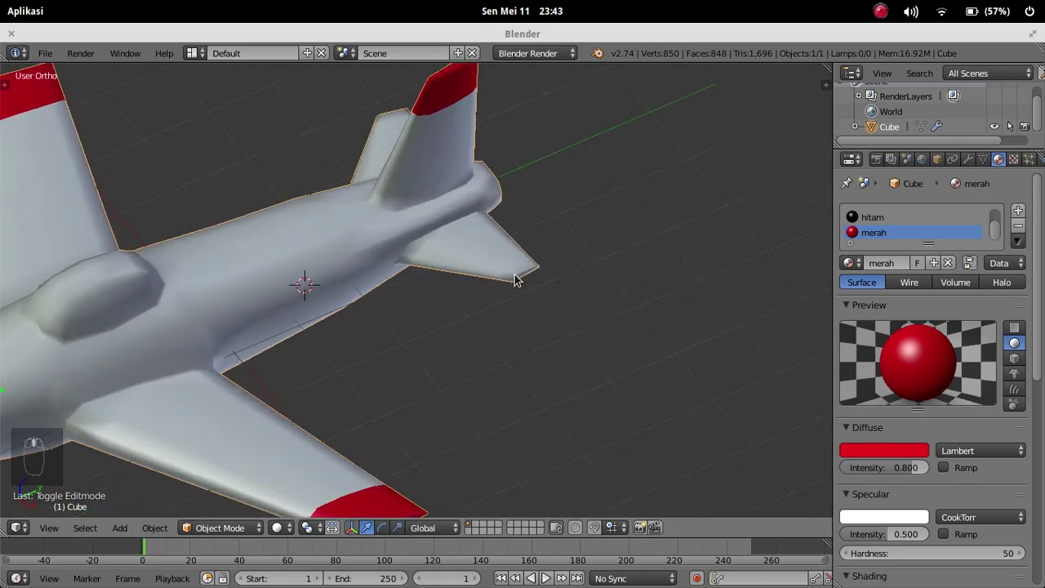
{"action": "key", "text": "Tab"}
{"action": "key", "text": "a"}
{"action": "key", "text": "a"}
{"action": "key", "text": "ctrl+r"}
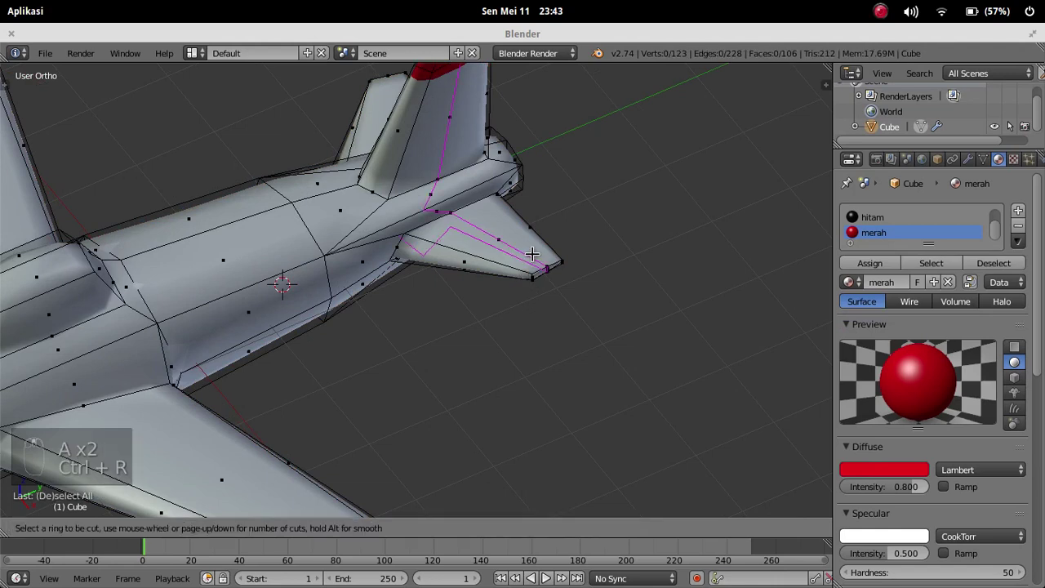
{"action": "left_click", "coordinate": [532, 260]}
{"action": "left_click", "coordinate": [578, 269]}
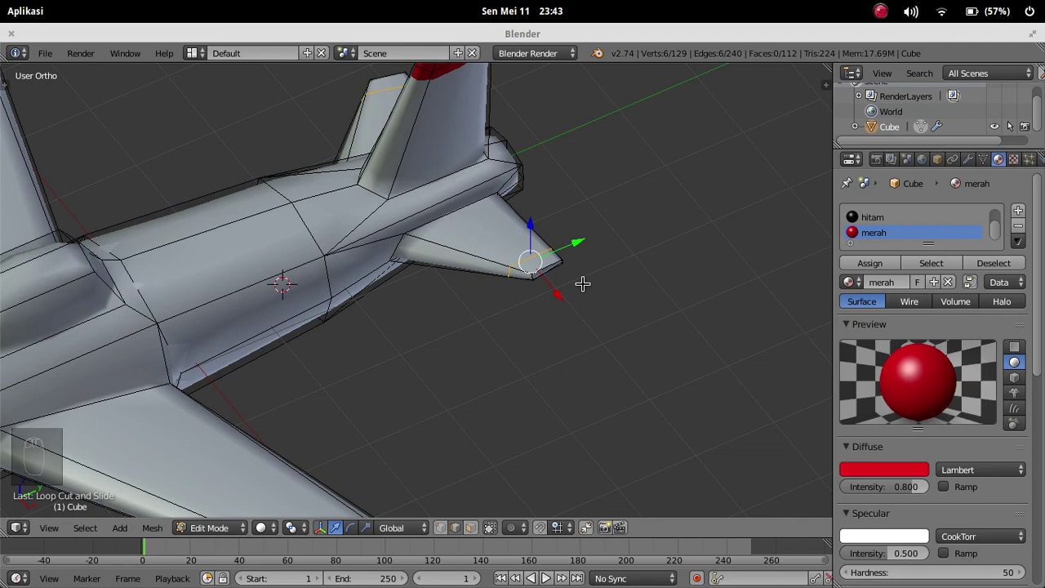
Step: In a wireframe top view, clear the selection and select the tailplane tip faces outside the new edge loop
{"action": "key", "text": "KP_7"}
{"action": "key", "text": "z"}
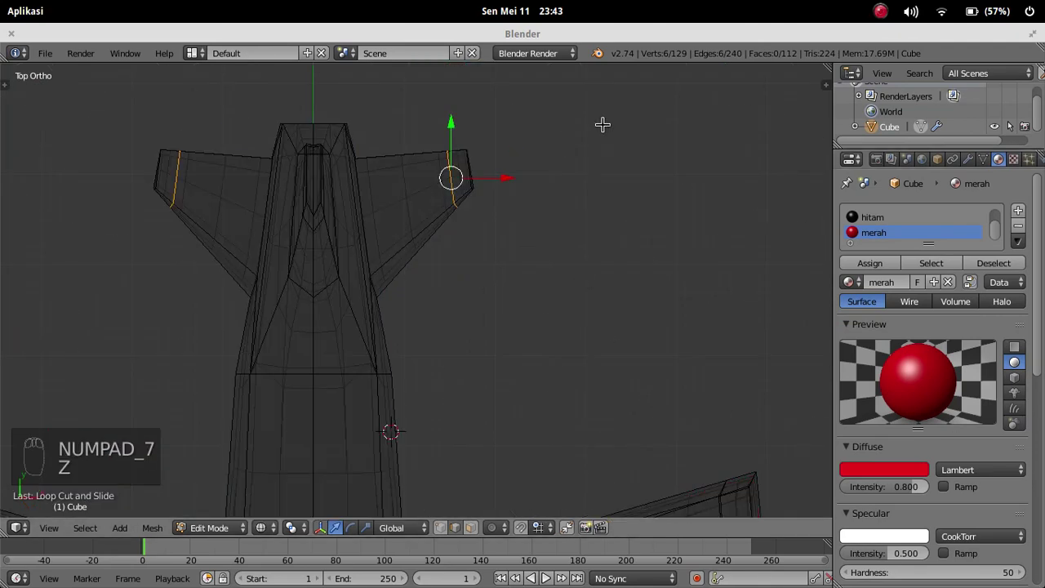
{"action": "key", "text": "a"}
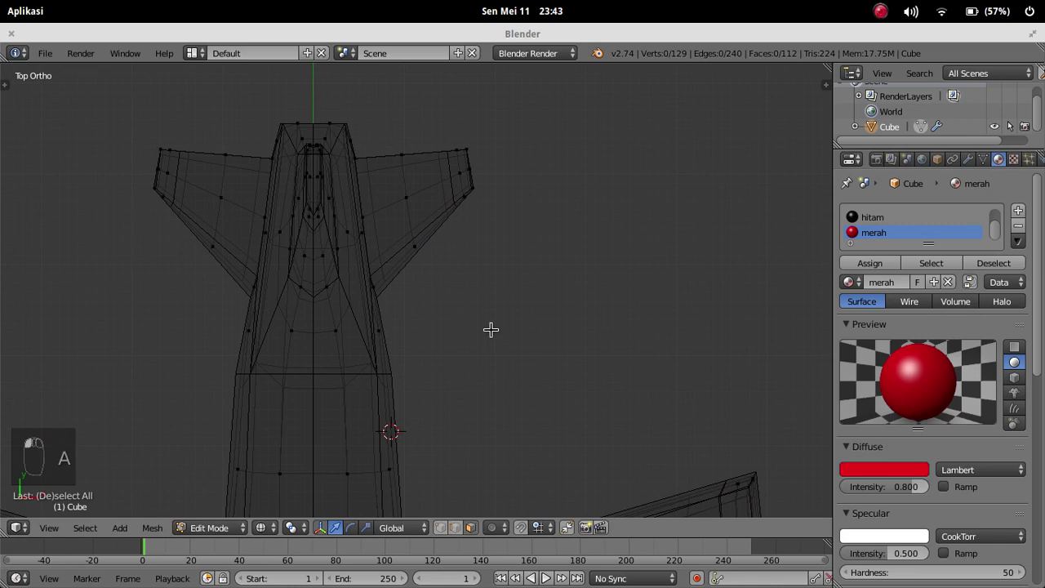
{"action": "key", "text": "b"}
{"action": "left_click_drag", "start_coordinate": [443, 117], "coordinate": [533, 243]}
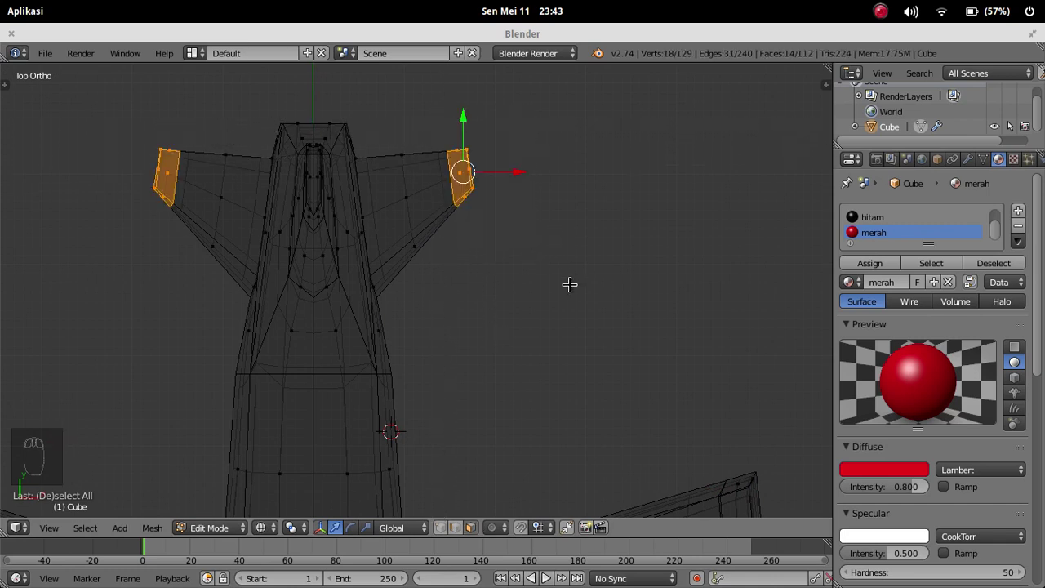
Step: Assign the merah material to the tailplane tips and return to Object Mode with solid display
{"action": "left_click", "coordinate": [869, 263]}
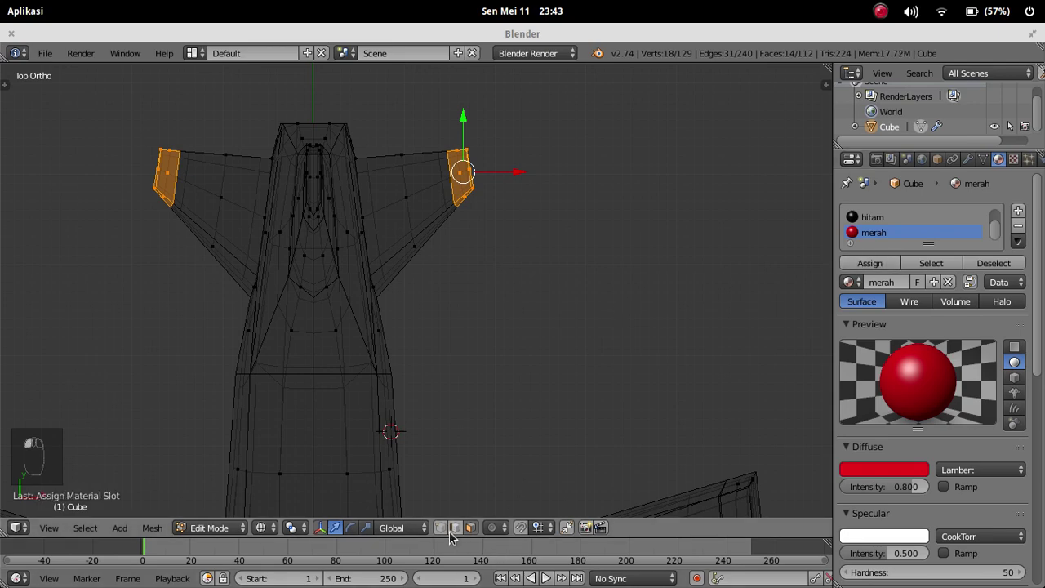
{"action": "key", "text": "Tab"}
{"action": "mouse_move", "coordinate": [443, 388]}
{"action": "middle_mouse_down"}
{"action": "mouse_move", "coordinate": [426, 264]}
{"action": "mouse_move", "coordinate": [425, 313]}
{"action": "mouse_move", "coordinate": [456, 304]}
{"action": "middle_mouse_up"}
{"action": "key", "text": "z"}
Step: Enter Edit Mode and select the front, side and top faces of the cockpit canopy
{"action": "scroll", "coordinate": [425, 313], "scroll_direction": "down", "scroll_amount": 4}
{"action": "scroll", "coordinate": [437, 310], "scroll_direction": "up", "scroll_amount": 3}
{"action": "middle_click_drag", "start_coordinate": [531, 277], "coordinate": [272, 329]}
{"action": "key", "text": "Tab"}
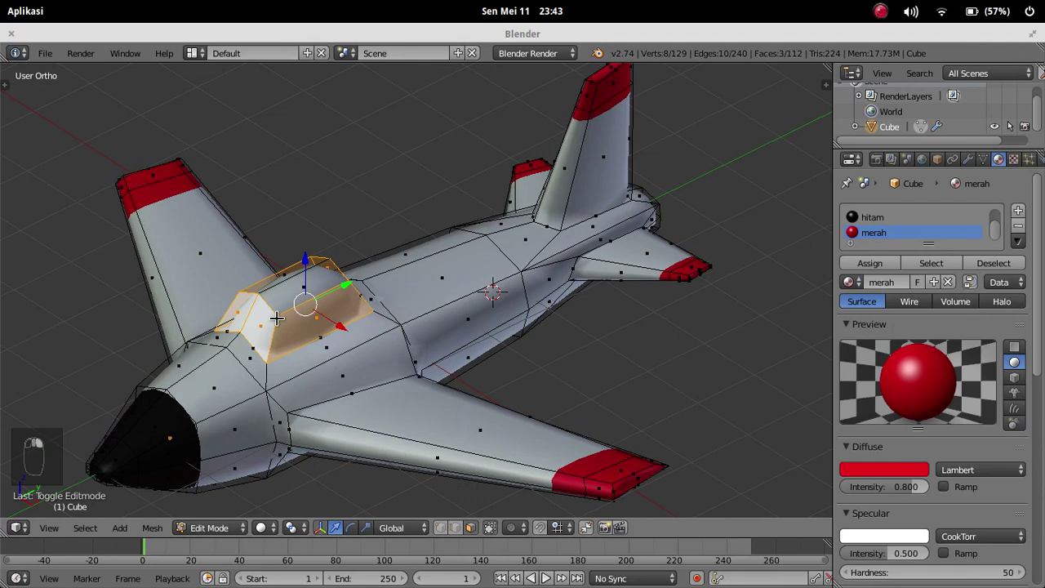
{"action": "right_click", "coordinate": [301, 284], "text": "shift"}
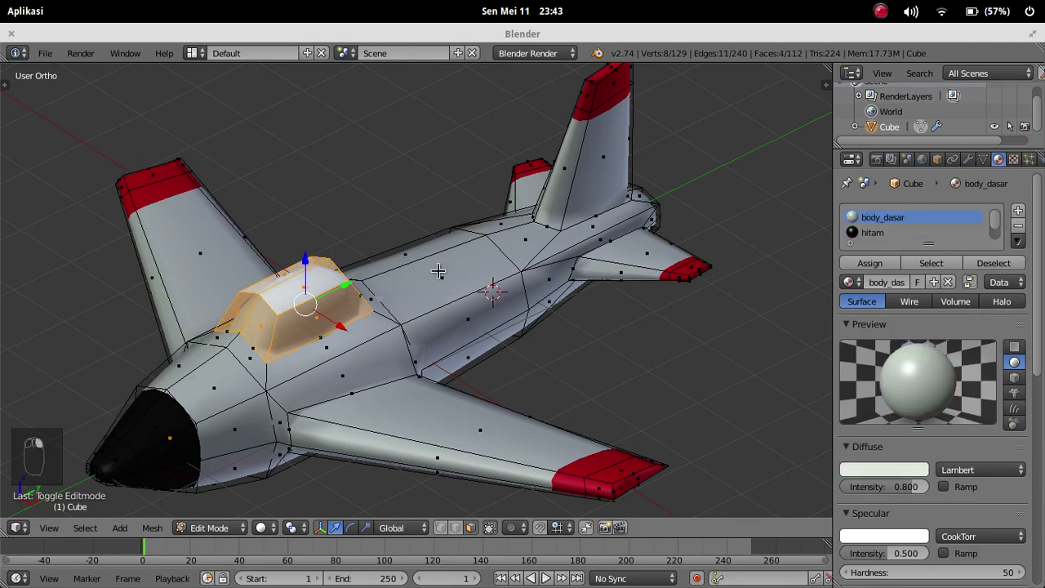
Step: Create a new material named biru in its own slot and assign it to the selected canopy faces
{"action": "middle_click_drag", "start_coordinate": [438, 272], "coordinate": [571, 269]}
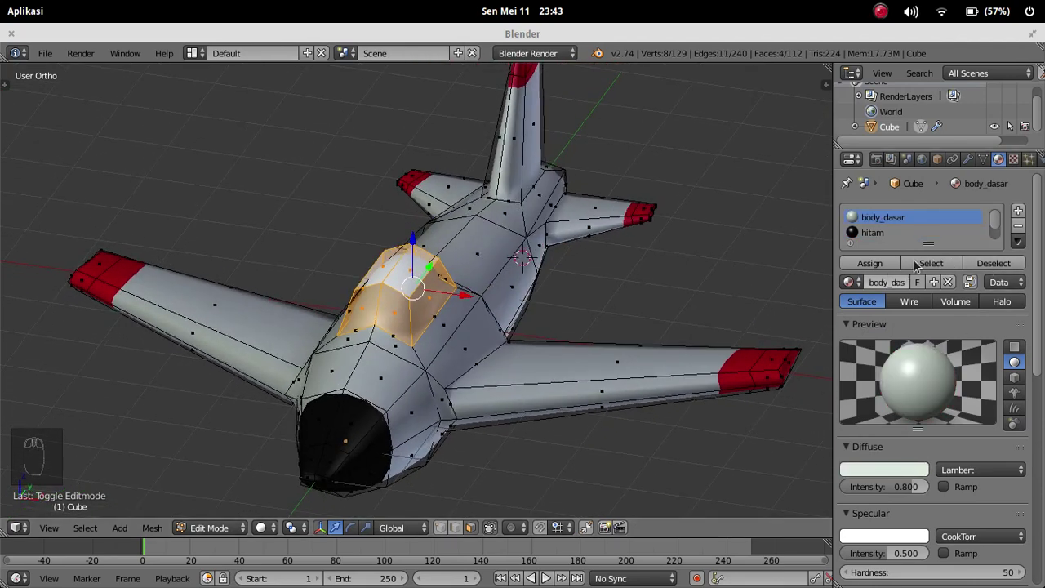
{"action": "left_click", "coordinate": [1017, 211]}
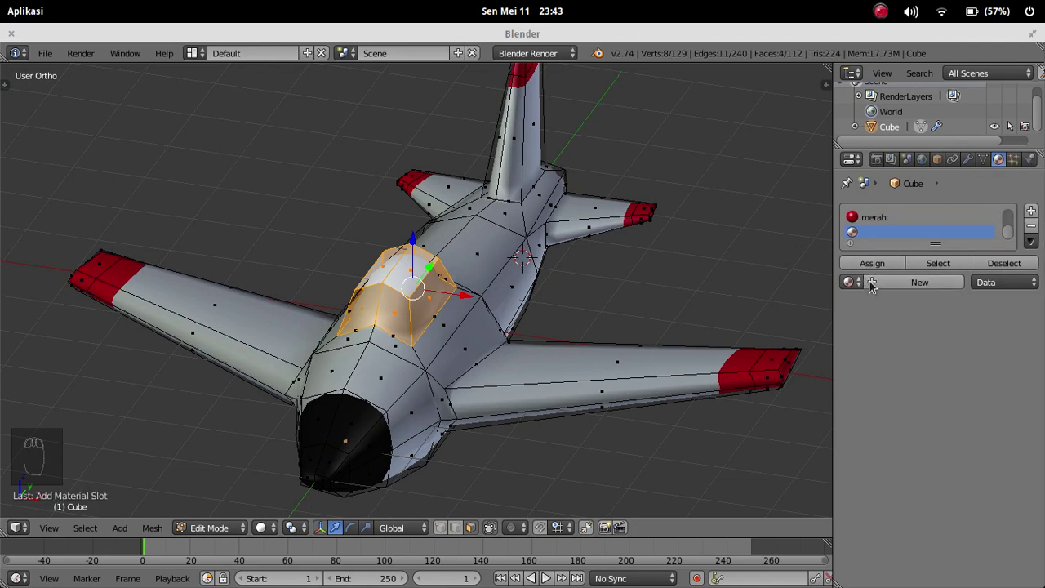
{"action": "left_click", "coordinate": [871, 283]}
{"action": "type", "text": "biru"}
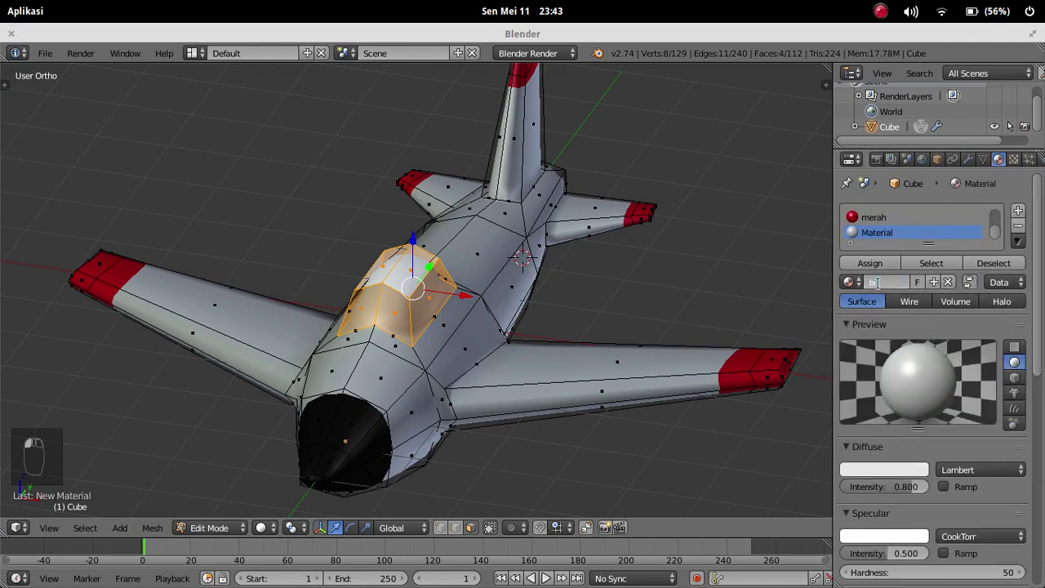
{"action": "key", "text": "Return"}
{"action": "left_click", "coordinate": [869, 263]}
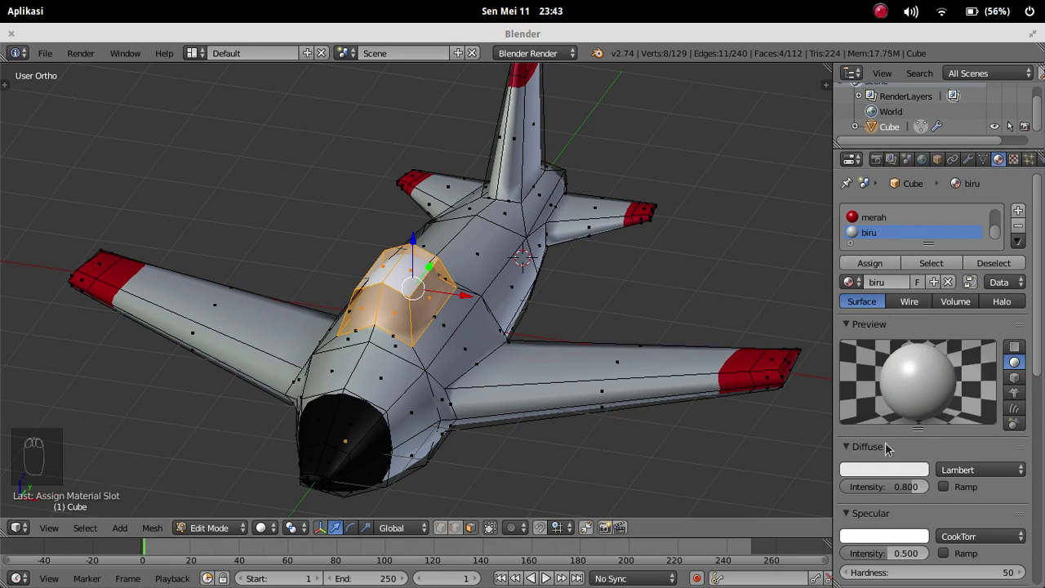
Step: Set the biru diffuse colour to a bright blue of R 0.015, G 0.409, B 0.800 and return to Object Mode
{"action": "left_click", "coordinate": [891, 470]}
{"action": "left_click", "coordinate": [881, 301]}
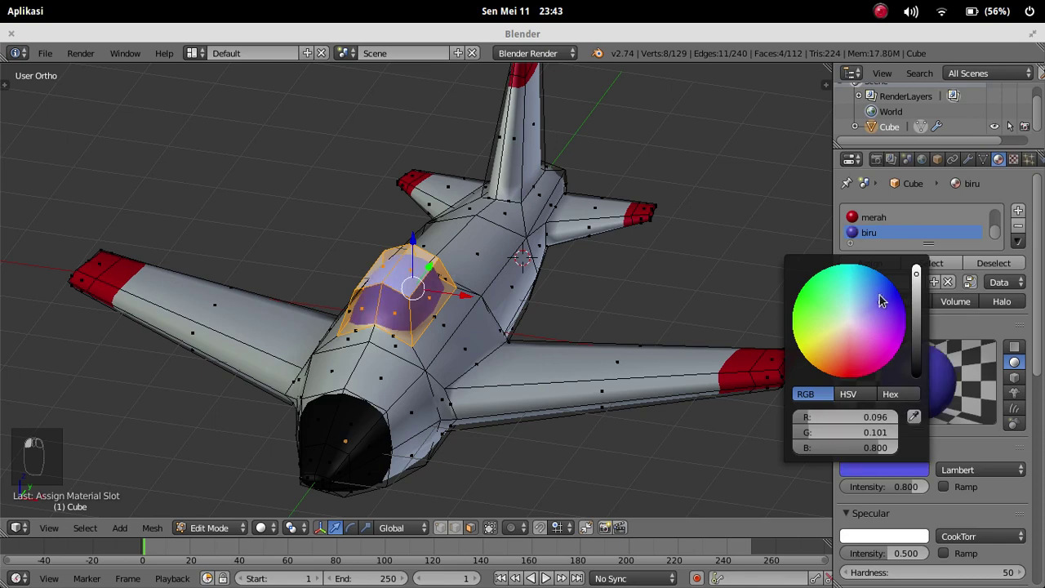
{"action": "left_click_drag", "start_coordinate": [877, 288], "coordinate": [863, 273]}
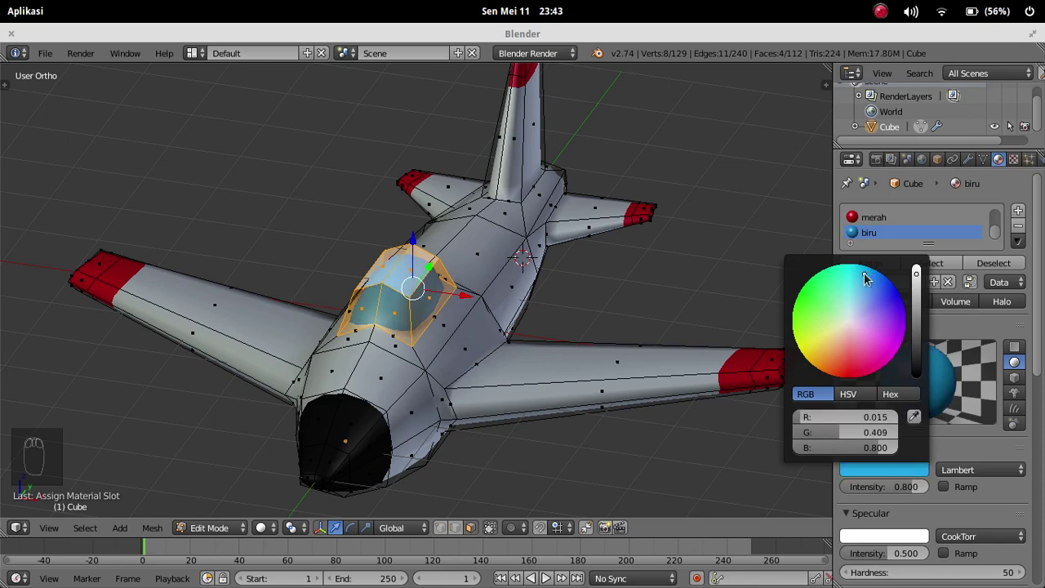
{"action": "key", "text": "Tab"}
{"action": "scroll", "coordinate": [623, 268], "scroll_direction": "down", "scroll_amount": 4}
{"action": "middle_click_drag", "start_coordinate": [637, 283], "coordinate": [500, 298]}
{"action": "middle_click_drag", "start_coordinate": [447, 325], "coordinate": [508, 329]}
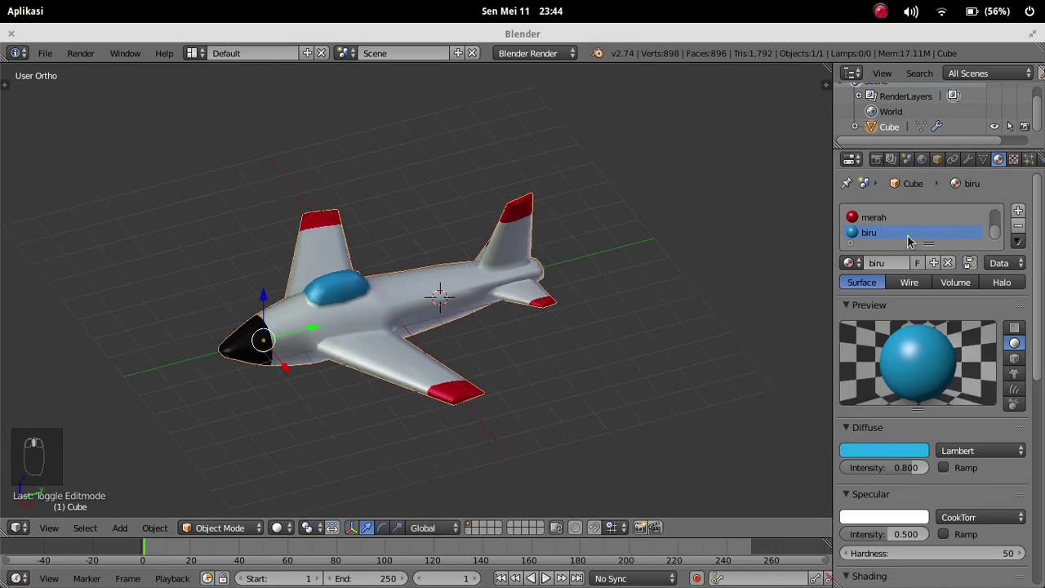
Step: Set the body_dasar material's diffuse intensity to about 0.874 and its specular intensity to 0.2
{"action": "scroll", "coordinate": [908, 237], "scroll_direction": "up", "scroll_amount": 2}
{"action": "left_click", "coordinate": [885, 217]}
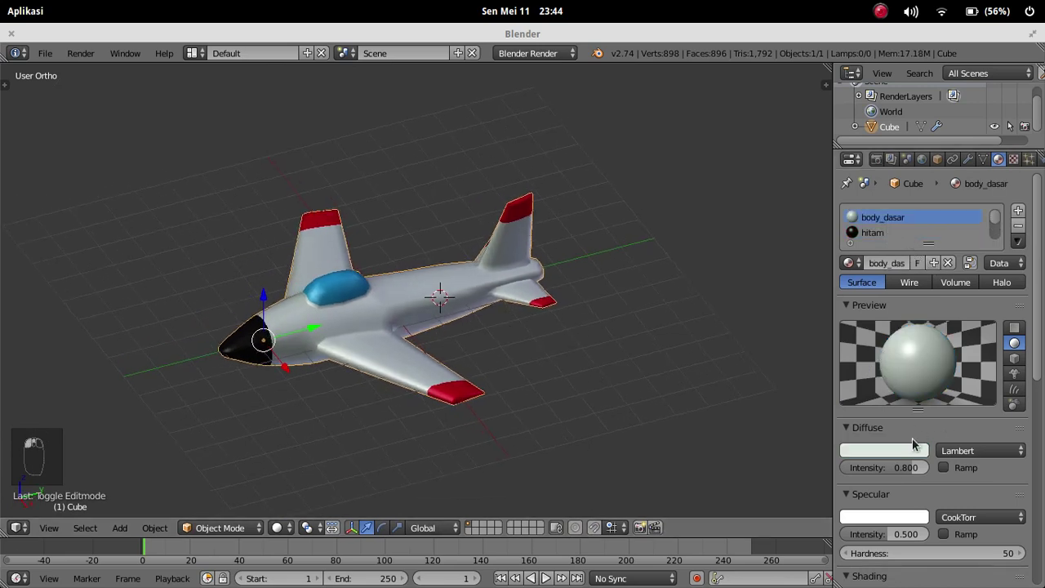
{"action": "left_click_drag", "start_coordinate": [924, 475], "coordinate": [926, 475]}
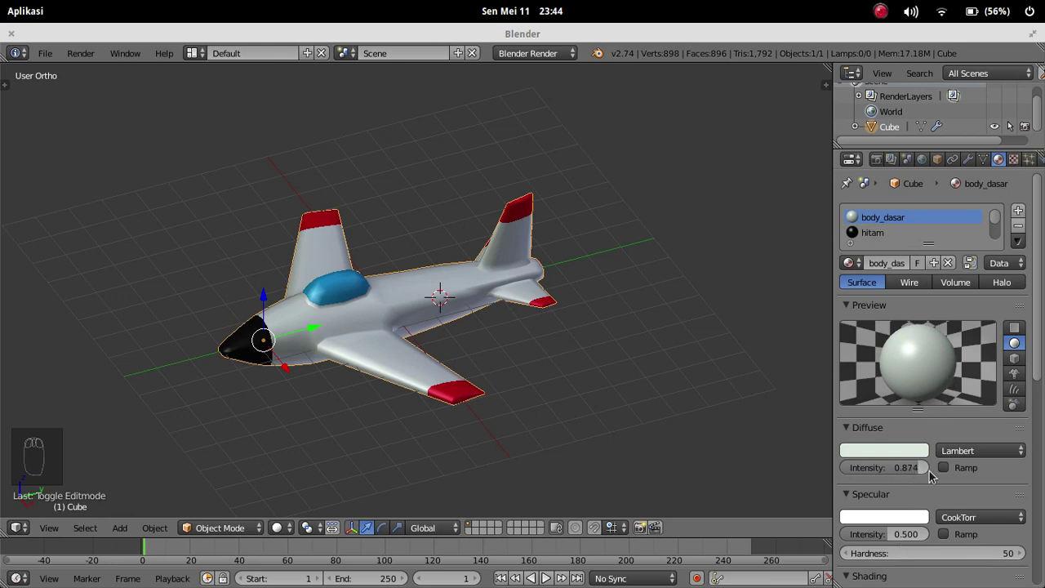
{"action": "scroll", "coordinate": [929, 477], "scroll_direction": "down", "scroll_amount": 1}
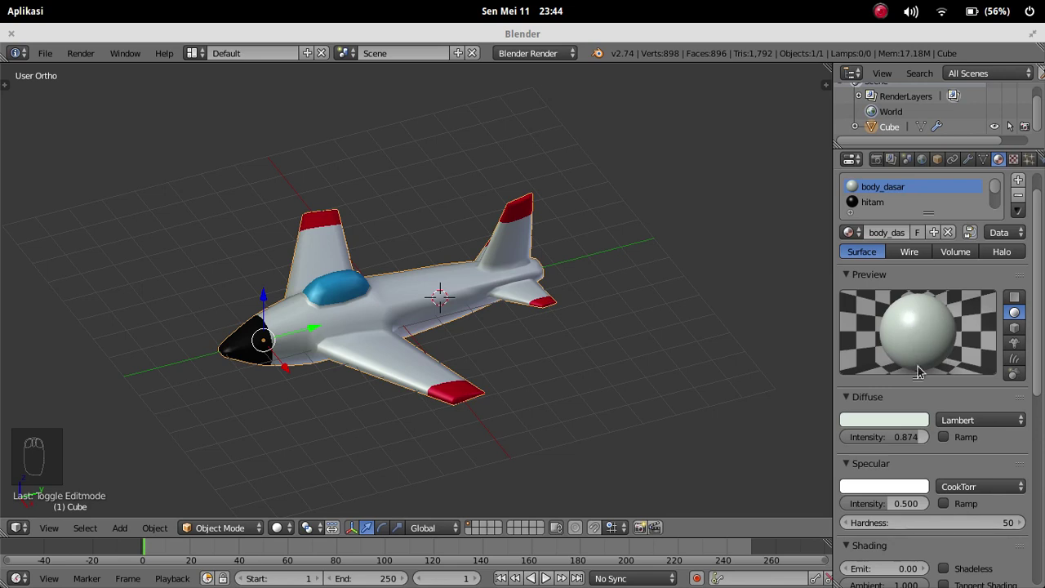
{"action": "left_click_drag", "start_coordinate": [902, 502], "coordinate": [858, 503]}
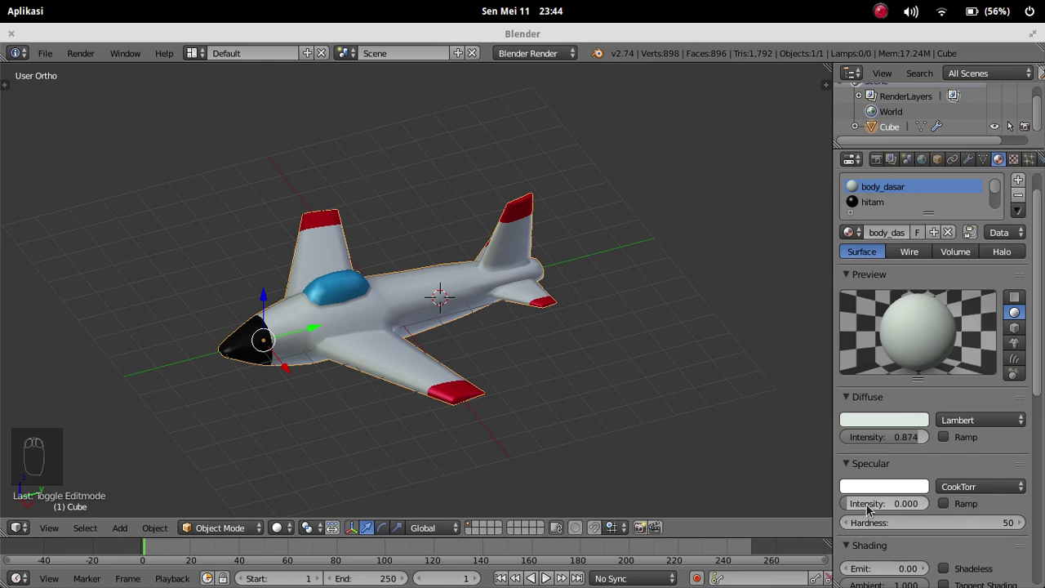
{"action": "left_click_drag", "start_coordinate": [864, 503], "coordinate": [927, 502]}
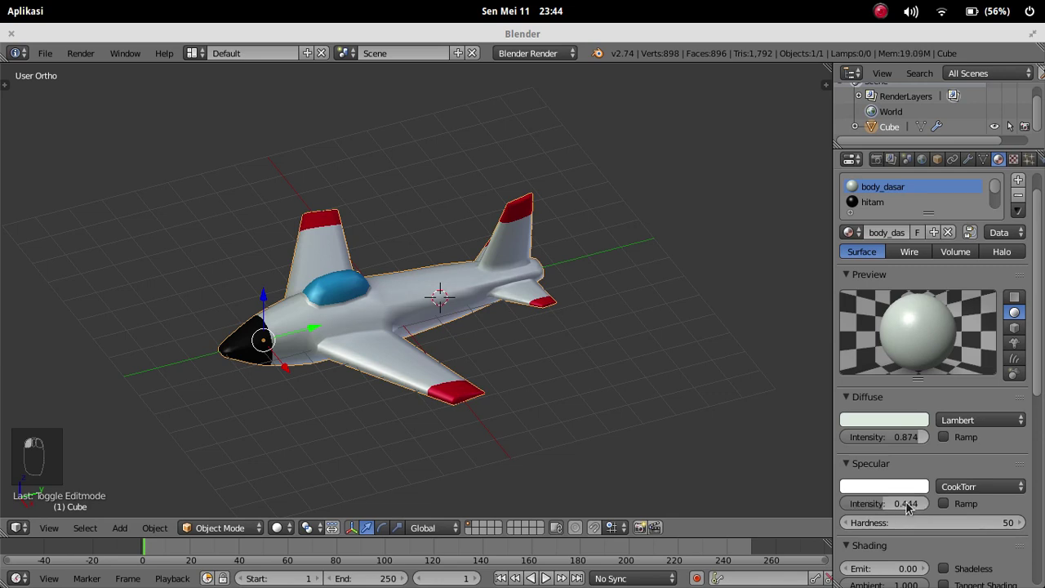
{"action": "left_click_drag", "start_coordinate": [913, 510], "coordinate": [868, 506]}
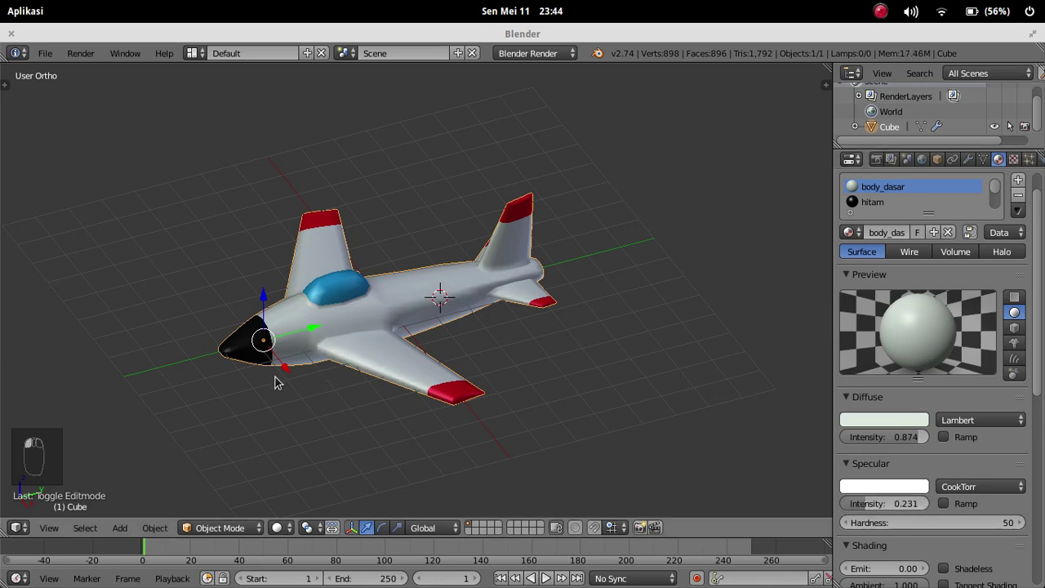
{"action": "left_click", "coordinate": [897, 509]}
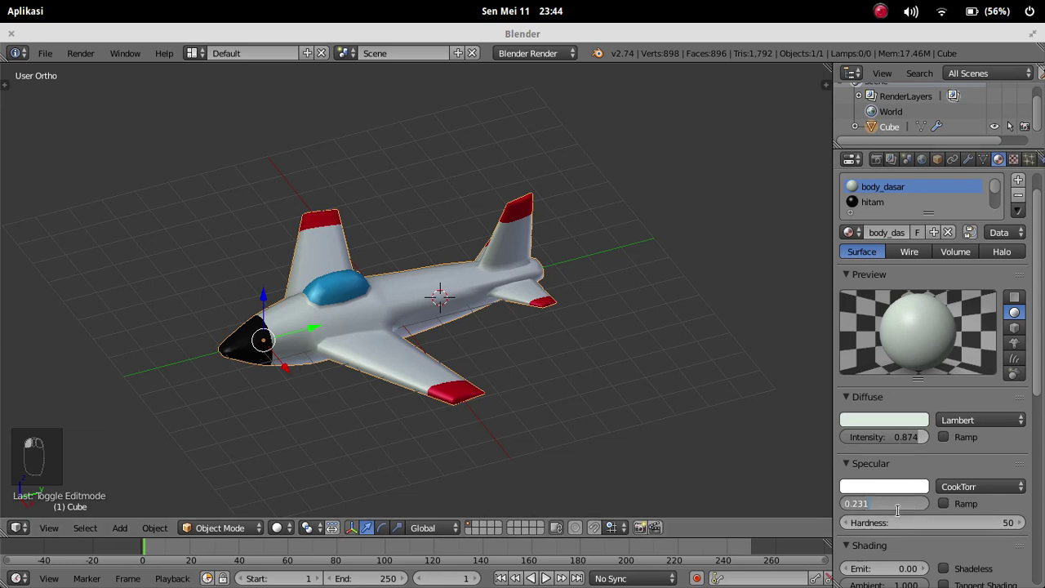
{"action": "key", "text": "Return"}
Step: Set the hitam material's specular intensity to 0.2
{"action": "left_click", "coordinate": [871, 202]}
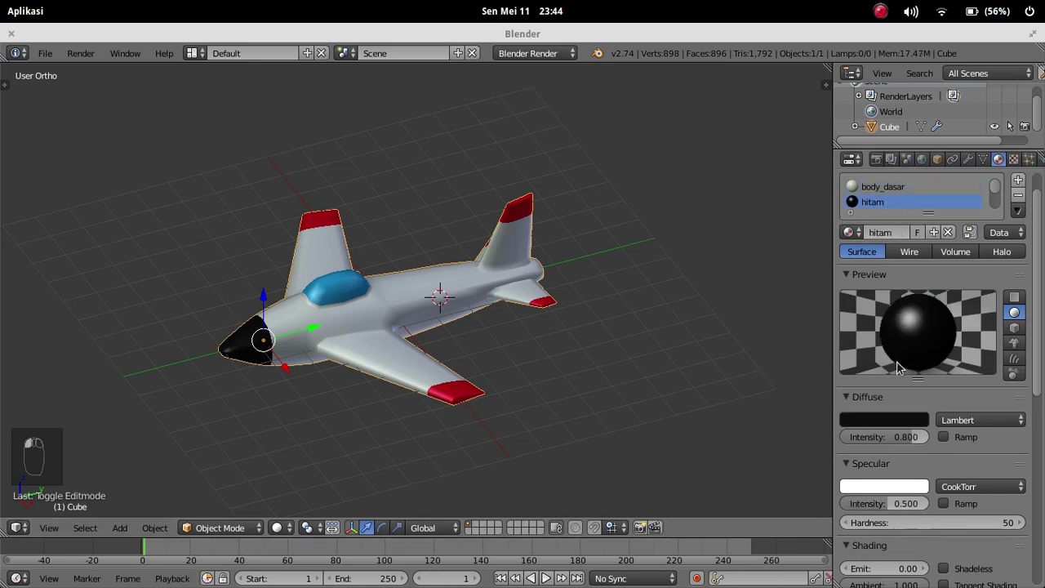
{"action": "left_click", "coordinate": [912, 510]}
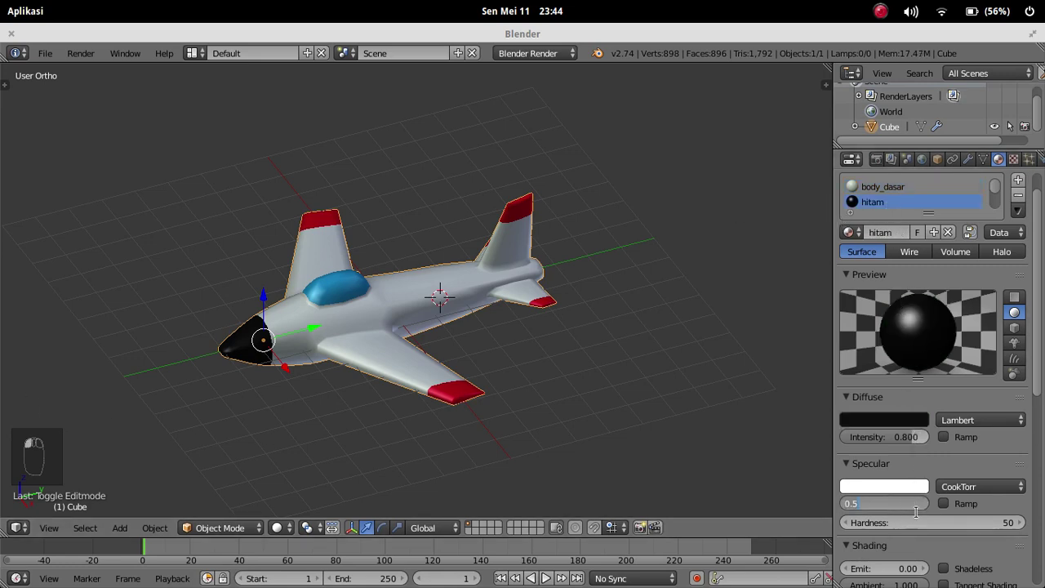
{"action": "type", "text": ".2"}
{"action": "key", "text": "Return"}
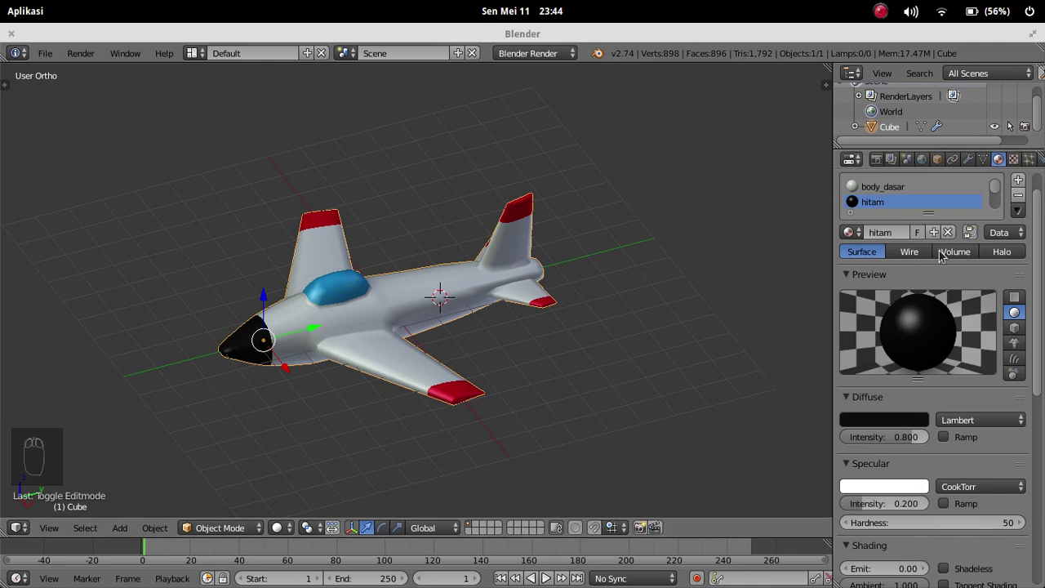
Step: Enlarge the material slot list to show all materials and set merah's specular intensity to 0.2
{"action": "scroll", "coordinate": [919, 203], "scroll_direction": "down", "scroll_amount": 1}
{"action": "left_click_drag", "start_coordinate": [929, 213], "coordinate": [937, 288]}
{"action": "left_click", "coordinate": [881, 218]}
{"action": "scroll", "coordinate": [907, 366], "scroll_direction": "down", "scroll_amount": 2}
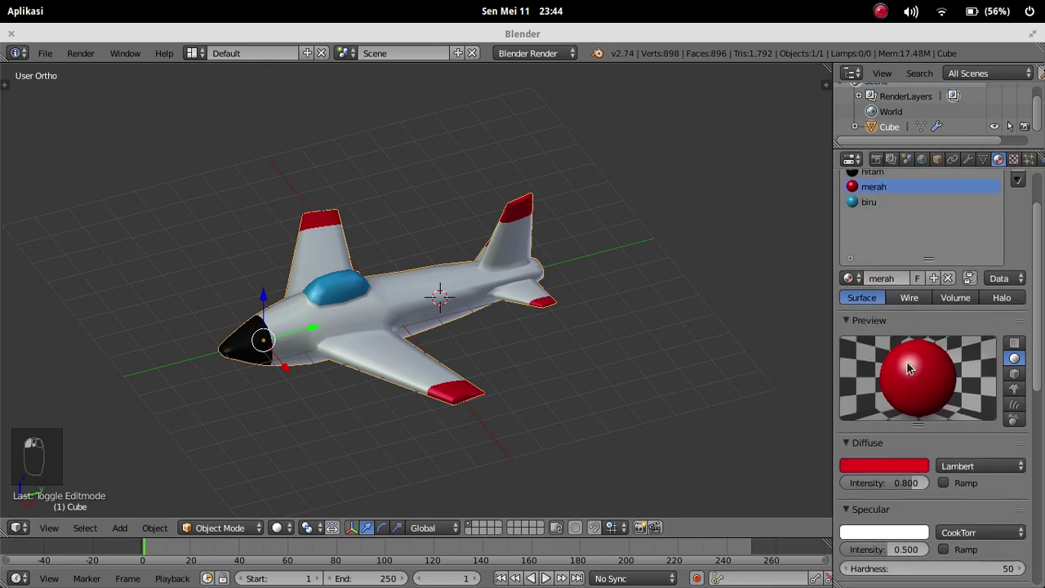
{"action": "left_click", "coordinate": [915, 517]}
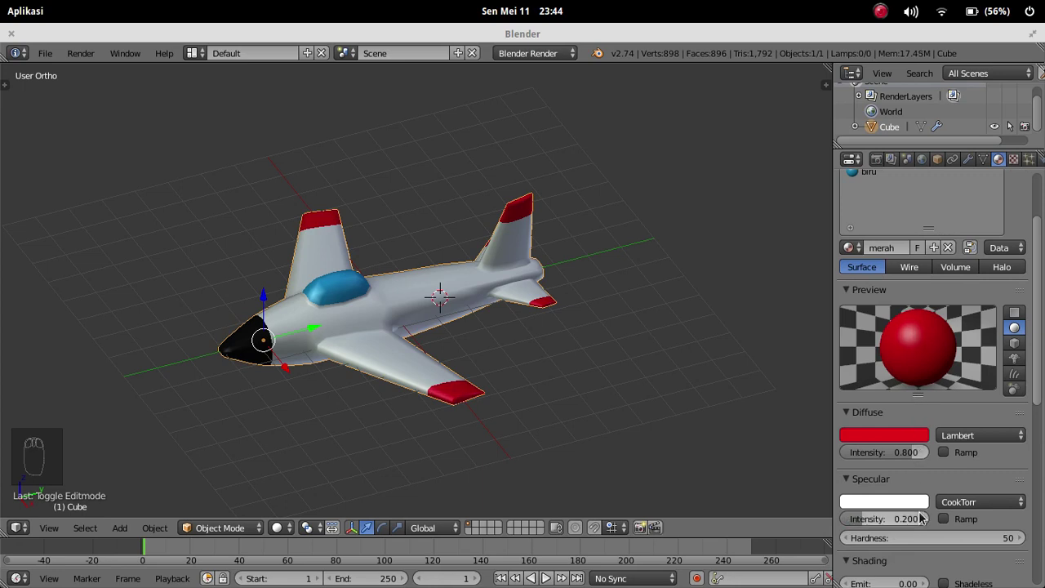
Step: Set the biru material's specular intensity to 0.2
{"action": "scroll", "coordinate": [898, 373], "scroll_direction": "up", "scroll_amount": 3}
{"action": "left_click", "coordinate": [872, 265]}
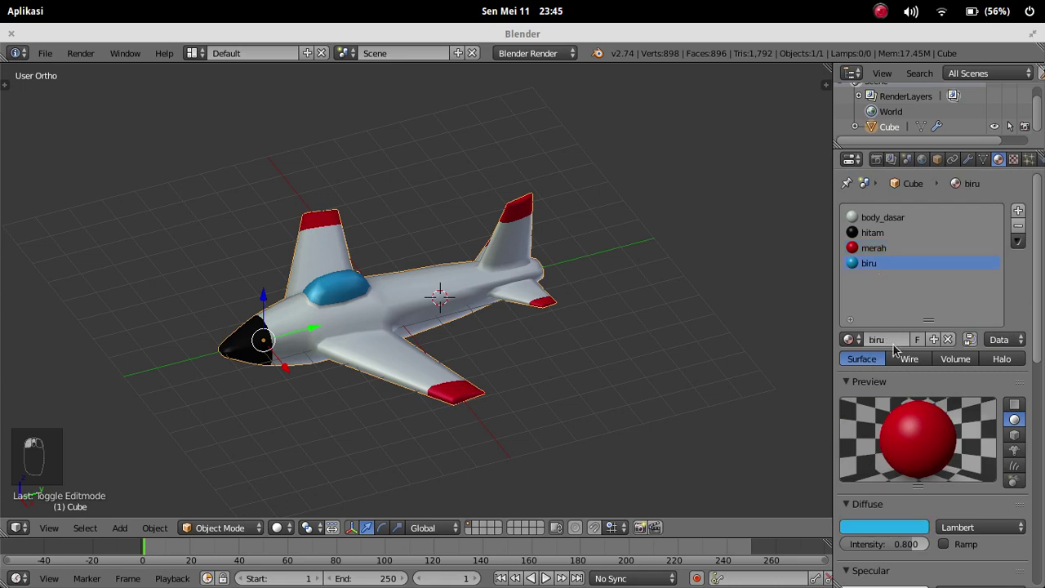
{"action": "scroll", "coordinate": [914, 514], "scroll_direction": "down", "scroll_amount": 4}
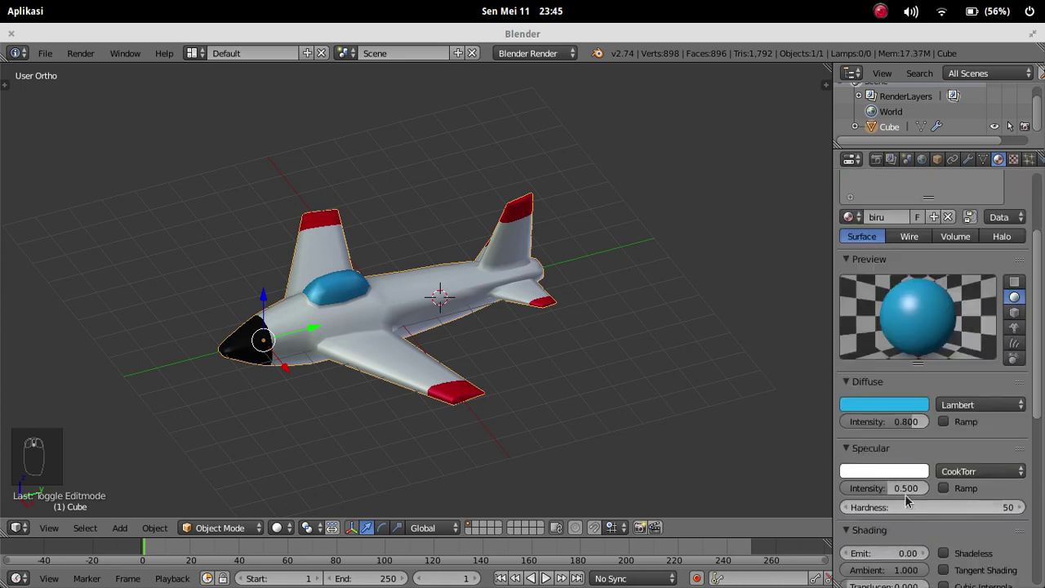
{"action": "left_click", "coordinate": [907, 488]}
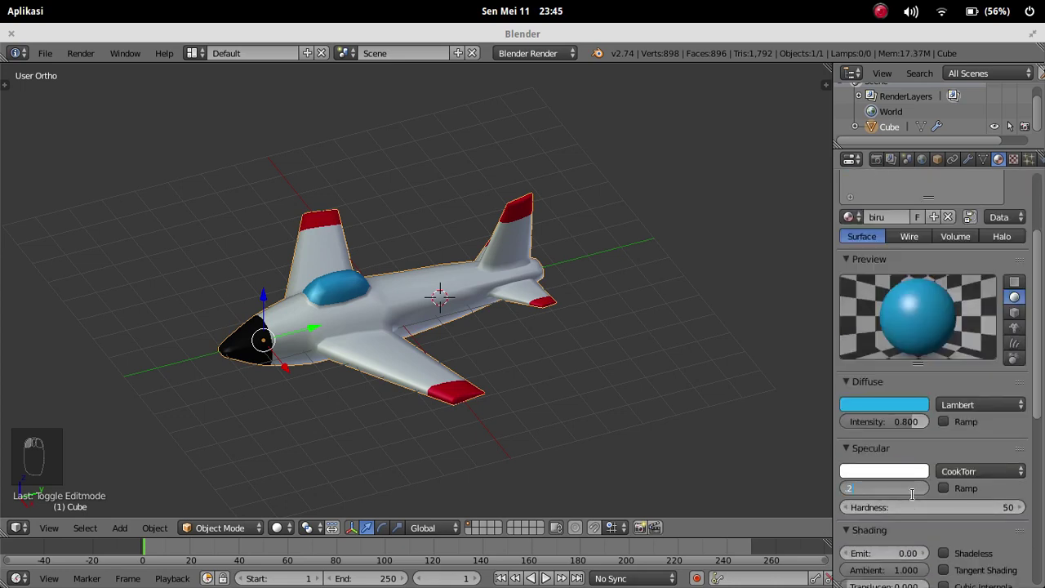
{"action": "type", "text": ".2"}
{"action": "key", "text": "Return"}
{"action": "scroll", "coordinate": [911, 440], "scroll_direction": "up", "scroll_amount": 4}
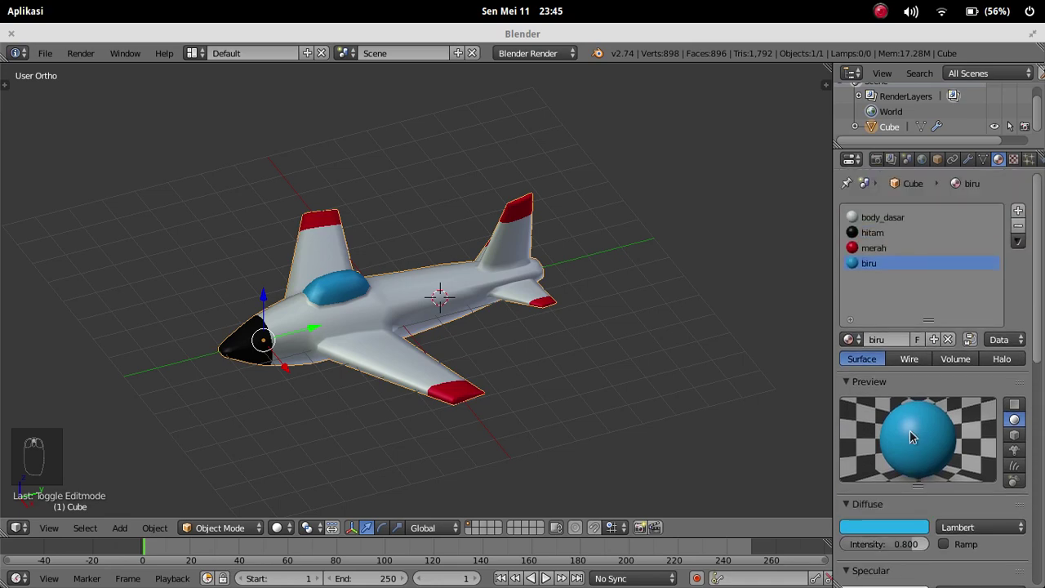
Step: Brighten the body_dasar material's diffuse colour to a near-white
{"action": "scroll", "coordinate": [506, 289], "scroll_direction": "up", "scroll_amount": 3}
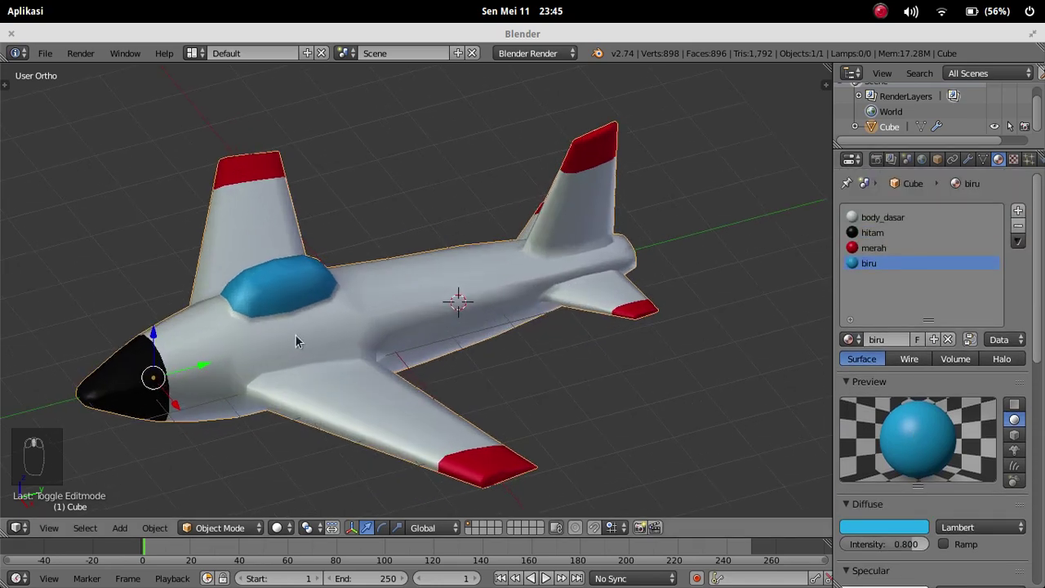
{"action": "middle_click_drag", "start_coordinate": [295, 336], "coordinate": [745, 252]}
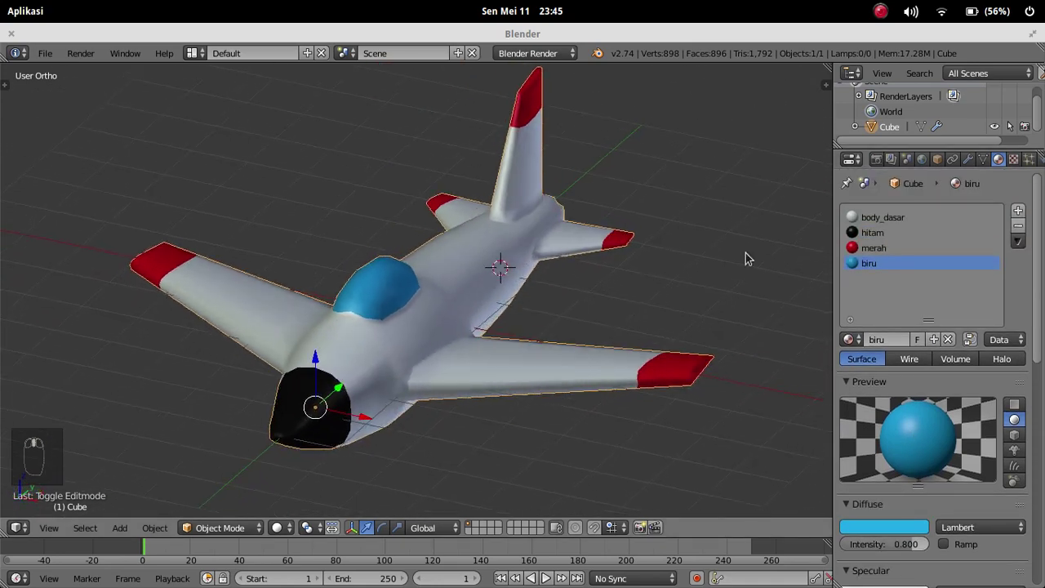
{"action": "left_click", "coordinate": [881, 218]}
{"action": "scroll", "coordinate": [905, 373], "scroll_direction": "down", "scroll_amount": 1}
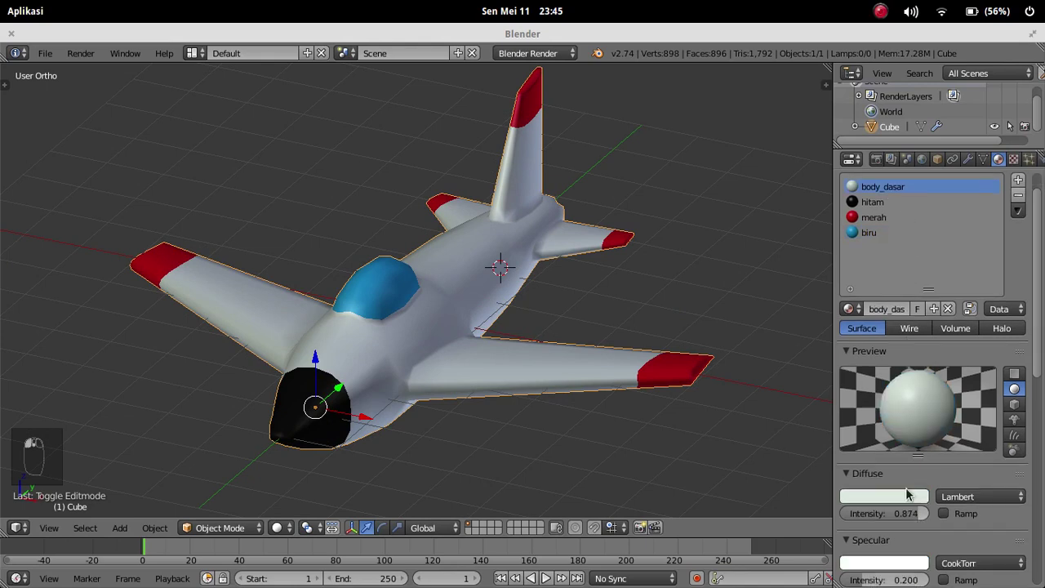
{"action": "left_click", "coordinate": [908, 498]}
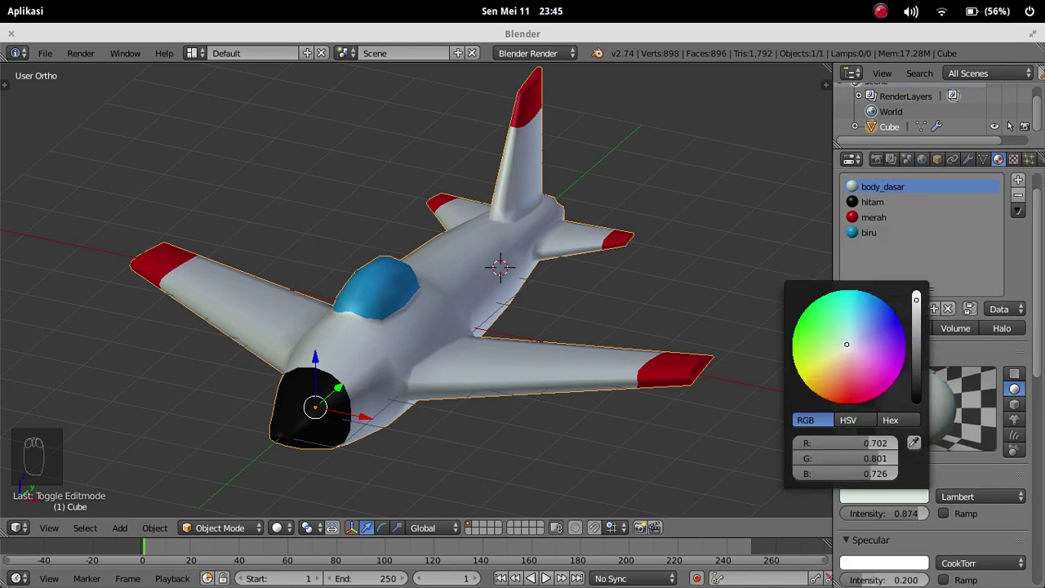
{"action": "left_click_drag", "start_coordinate": [916, 299], "coordinate": [916, 290]}
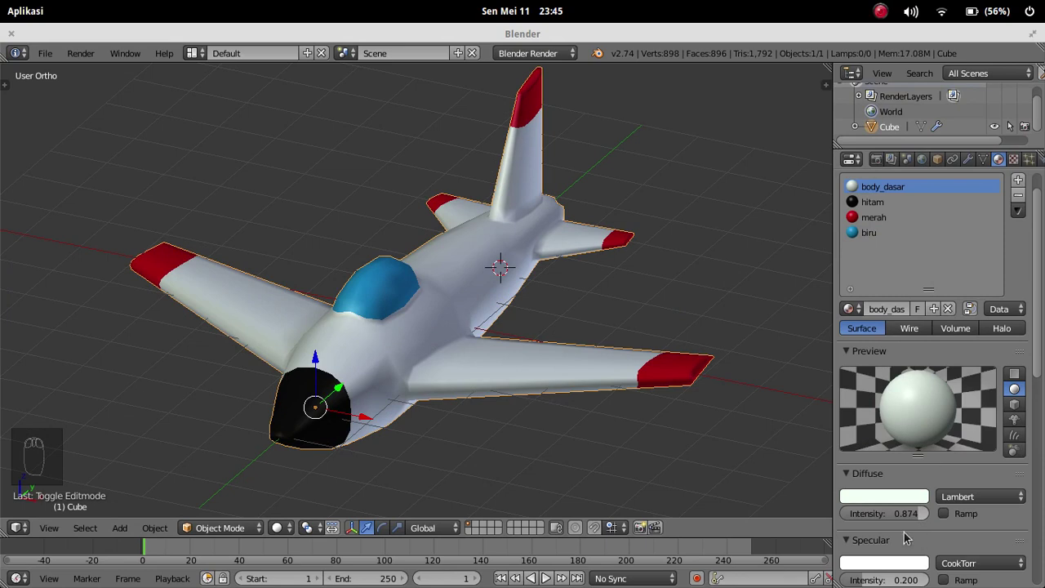
Step: Set the body_dasar material's diffuse intensity to 1.0
{"action": "scroll", "coordinate": [914, 495], "scroll_direction": "down", "scroll_amount": 1}
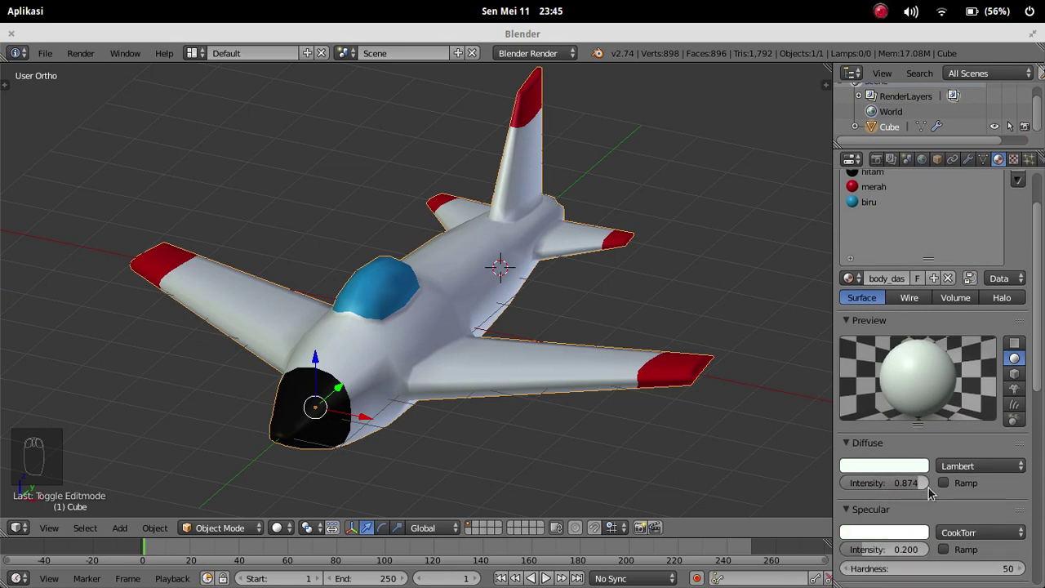
{"action": "left_click", "coordinate": [891, 482]}
{"action": "left_click_drag", "start_coordinate": [891, 482], "coordinate": [954, 488]}
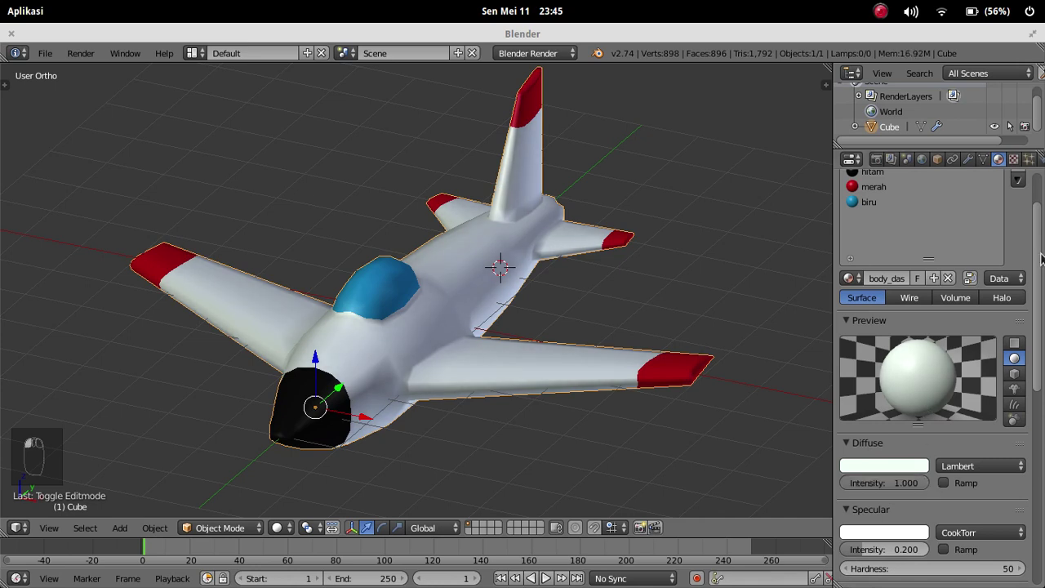
Step: Examine the remaining body_dasar settings, including its shading, transparency and mirror options
{"action": "scroll", "coordinate": [951, 441], "scroll_direction": "down", "scroll_amount": 4}
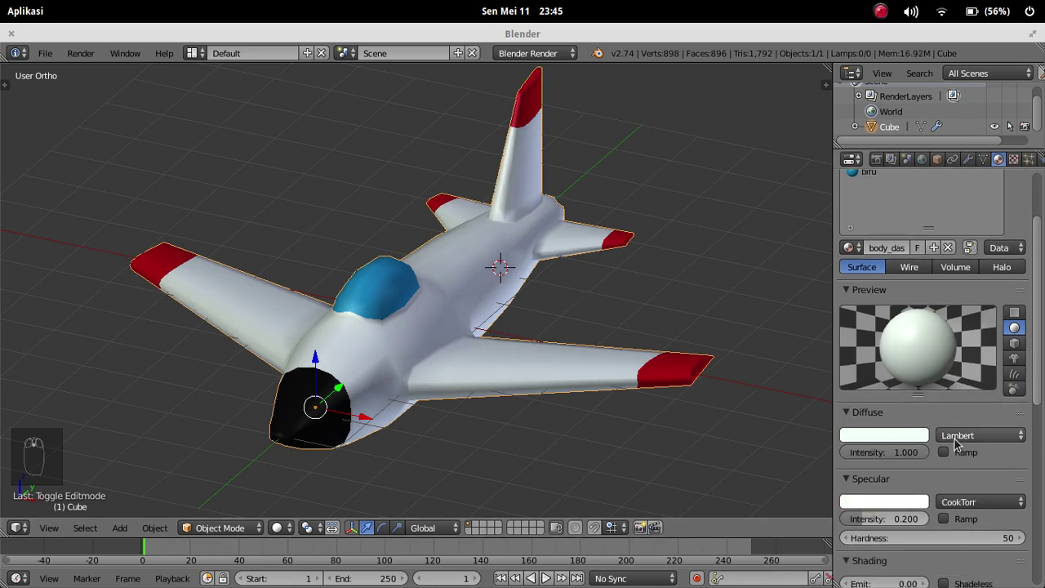
{"action": "scroll", "coordinate": [951, 441], "scroll_direction": "down", "scroll_amount": 2}
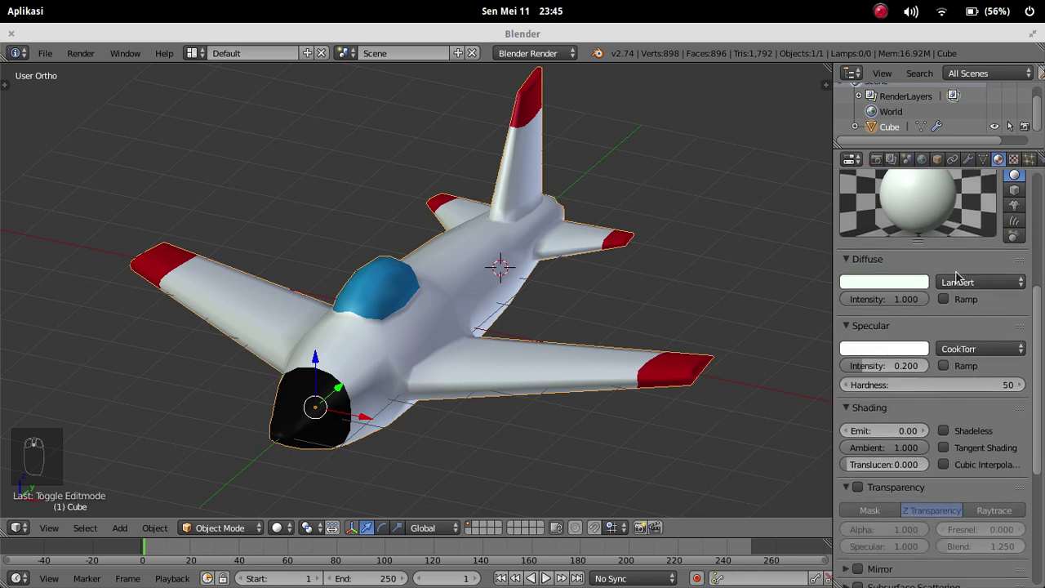
{"action": "scroll", "coordinate": [955, 282], "scroll_direction": "down", "scroll_amount": 4}
{"action": "scroll", "coordinate": [951, 307], "scroll_direction": "down", "scroll_amount": 4}
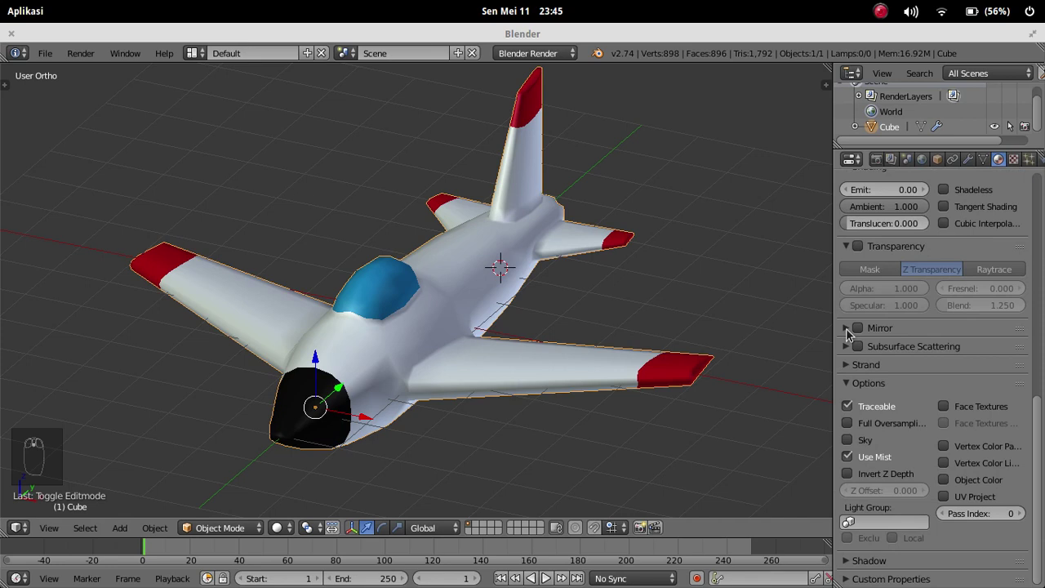
{"action": "left_click", "coordinate": [847, 328]}
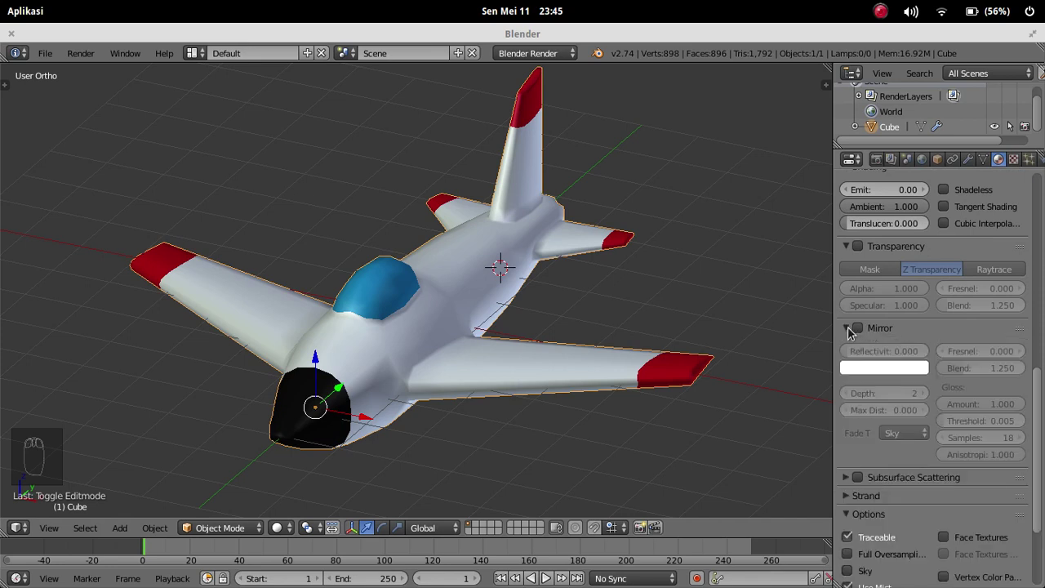
{"action": "left_click", "coordinate": [847, 328]}
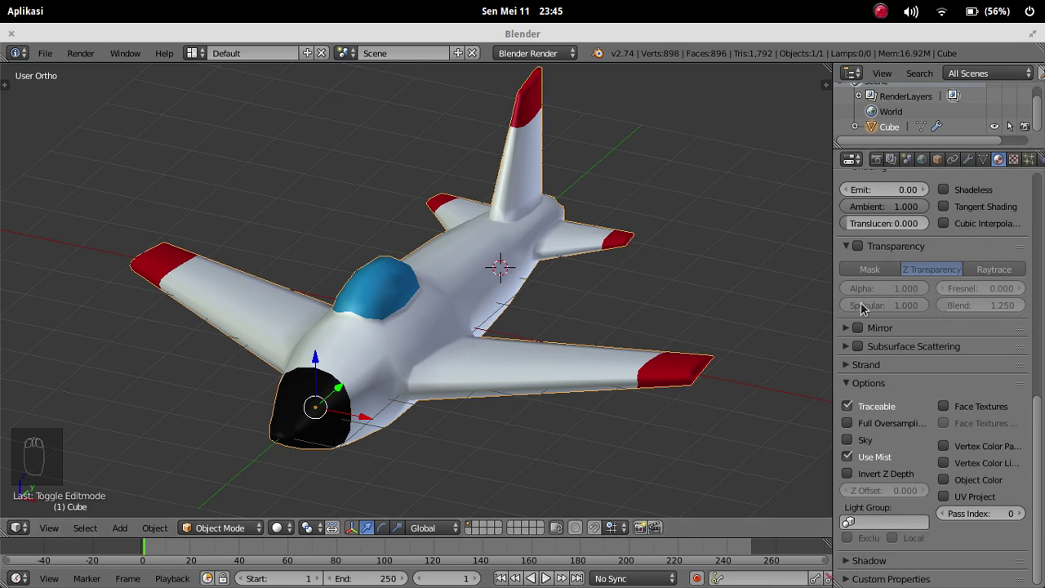
Step: Examine the body_dasar material's mirror, option and shadow settings, collapsing its transparency and shadow sections
{"action": "left_click", "coordinate": [846, 328]}
{"action": "left_click", "coordinate": [847, 328]}
{"action": "scroll", "coordinate": [861, 296], "scroll_direction": "up", "scroll_amount": 3}
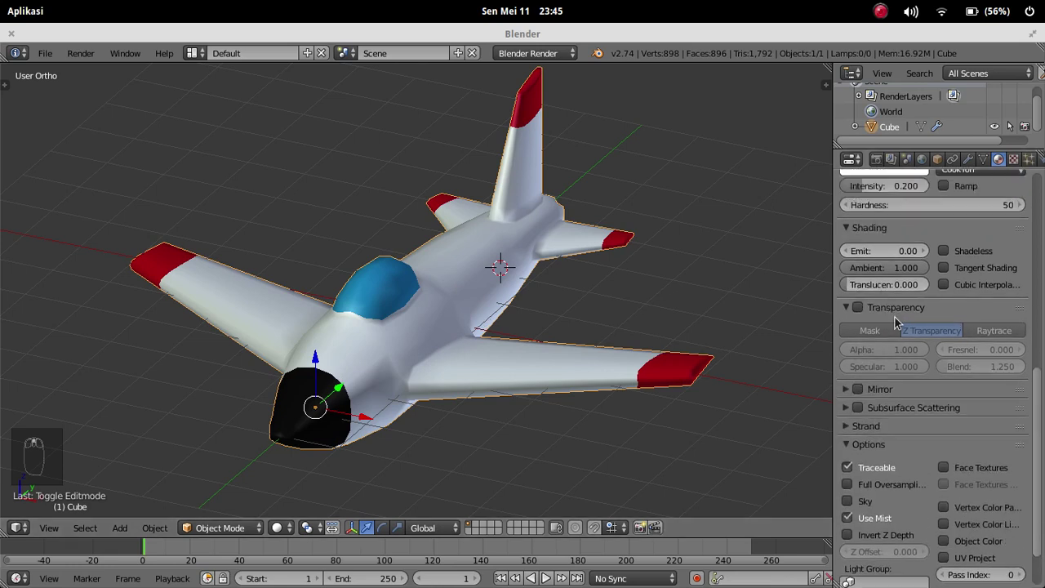
{"action": "left_click", "coordinate": [847, 310]}
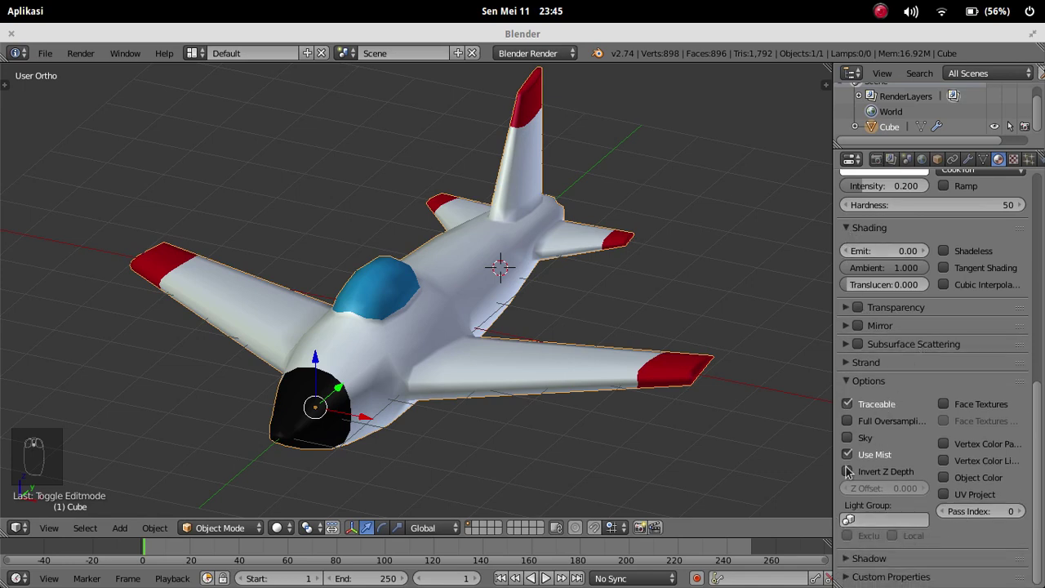
{"action": "left_click", "coordinate": [853, 558]}
{"action": "scroll", "coordinate": [871, 538], "scroll_direction": "down", "scroll_amount": 5}
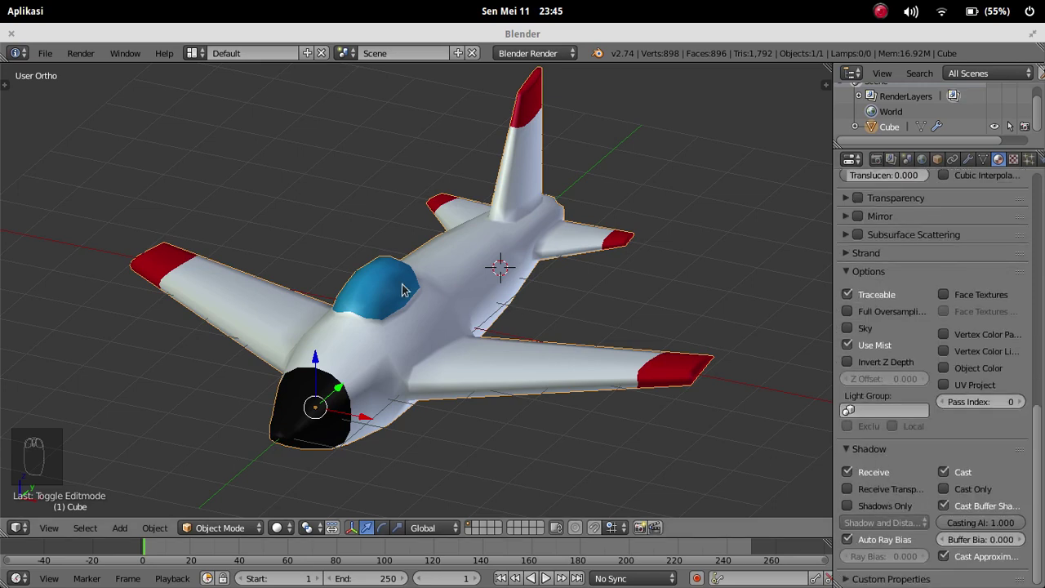
{"action": "left_click", "coordinate": [853, 448]}
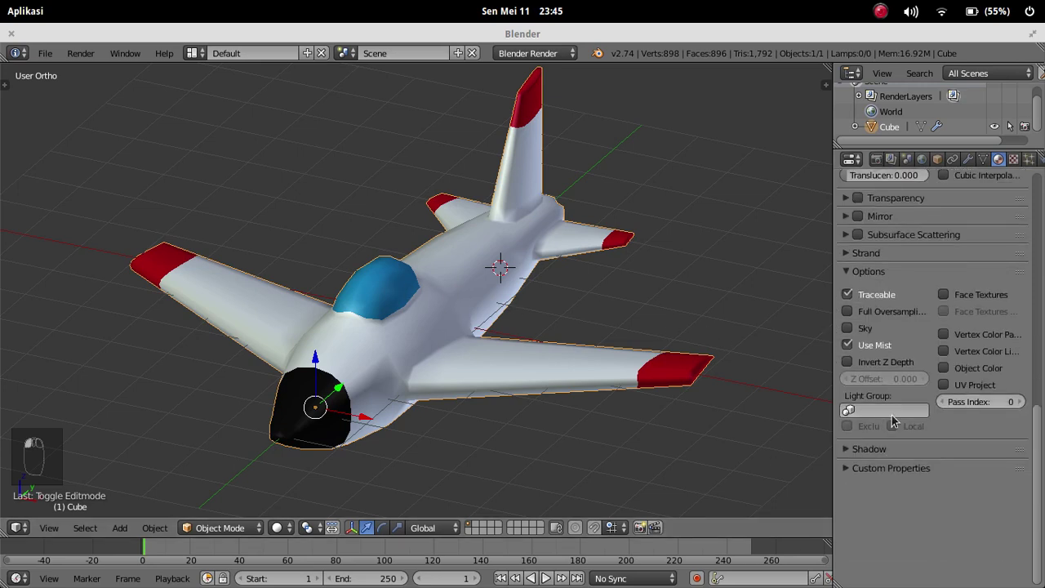
{"action": "scroll", "coordinate": [980, 284], "scroll_direction": "up", "scroll_amount": 5}
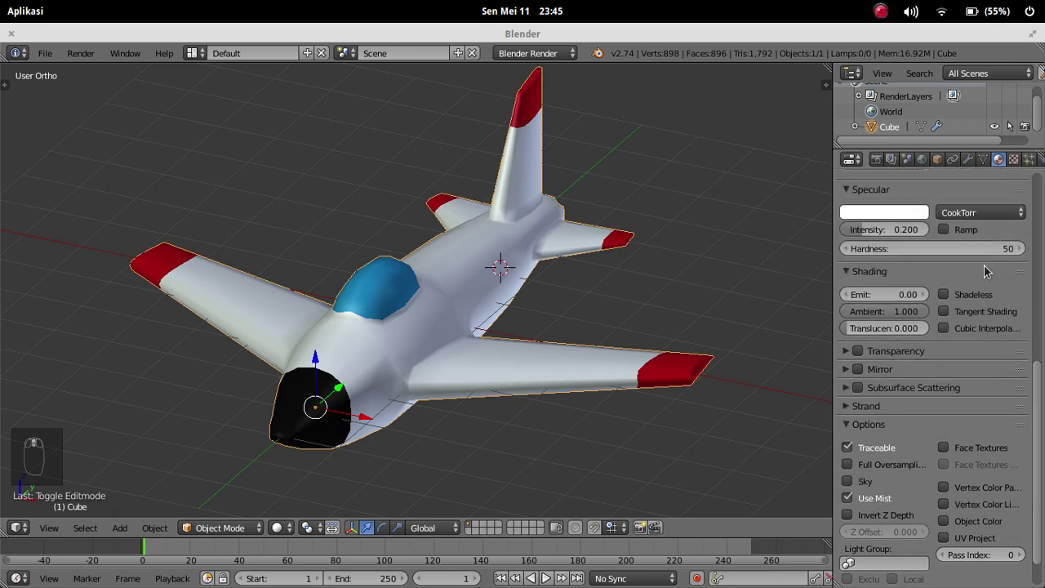
{"action": "scroll", "coordinate": [984, 271], "scroll_direction": "up", "scroll_amount": 12}
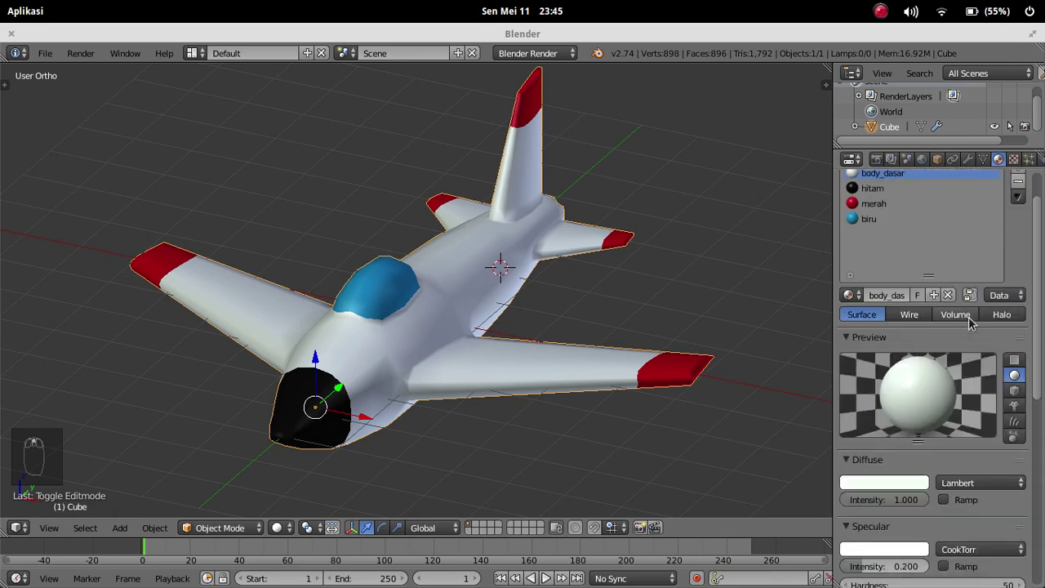
{"action": "left_click_drag", "start_coordinate": [937, 321], "coordinate": [930, 295]}
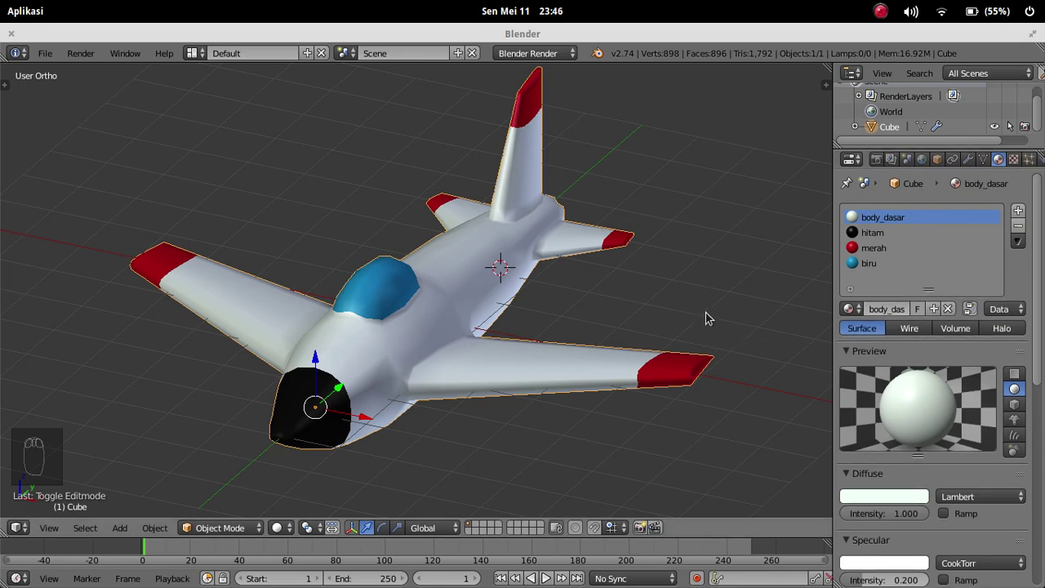
Step: Extrude the fuselage's rear end faces by almost no distance to sharpen the rim of the tail
{"action": "middle_click_drag", "start_coordinate": [709, 318], "coordinate": [455, 283]}
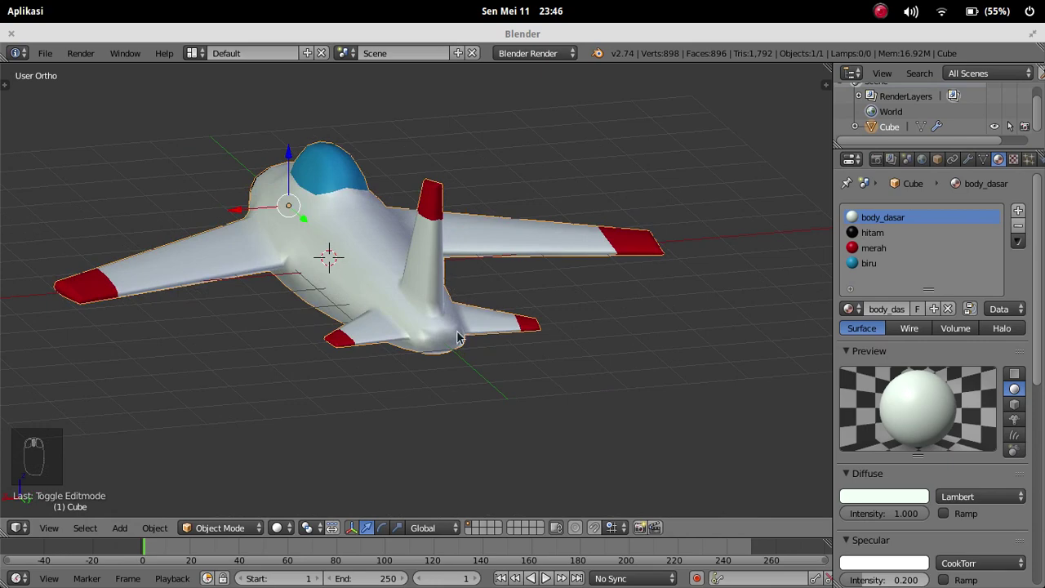
{"action": "scroll", "coordinate": [457, 339], "scroll_direction": "up", "scroll_amount": 2}
{"action": "key", "text": "Tab"}
{"action": "key", "text": "a"}
{"action": "key", "text": "a"}
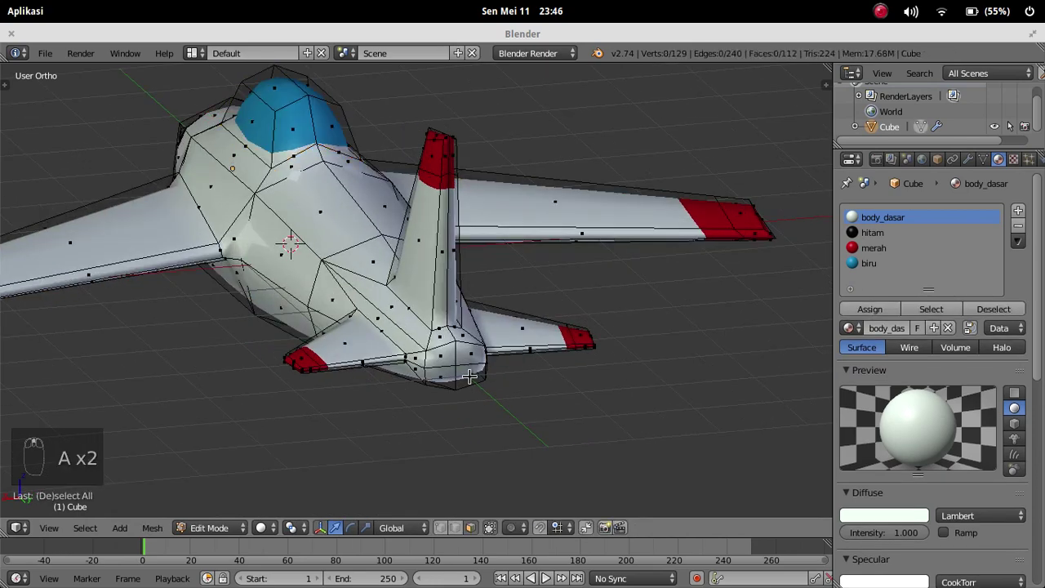
{"action": "scroll", "coordinate": [482, 429], "scroll_direction": "up", "scroll_amount": 3}
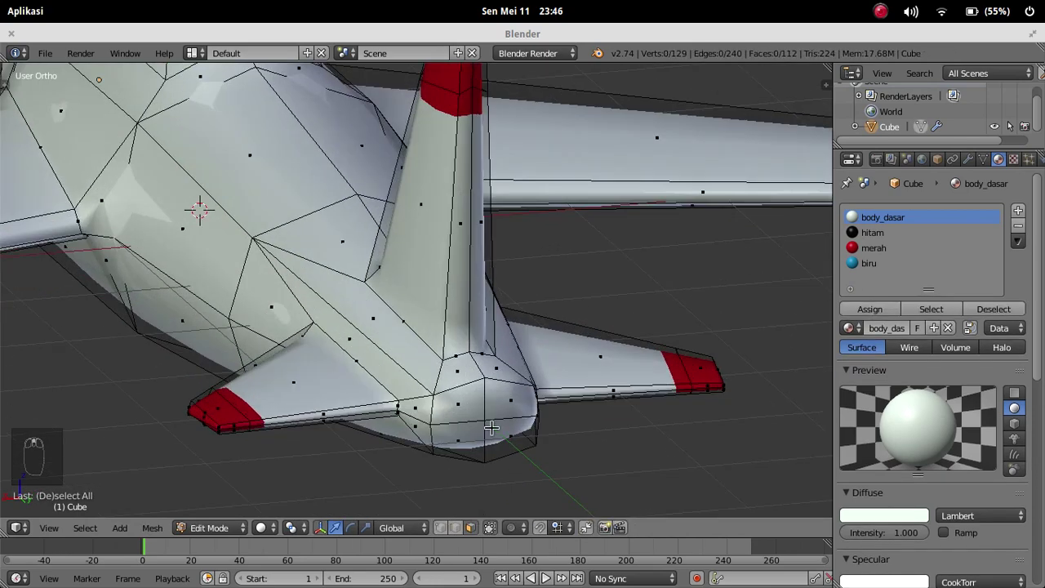
{"action": "key", "text": "c"}
{"action": "left_click", "coordinate": [491, 428]}
{"action": "key", "text": "e"}
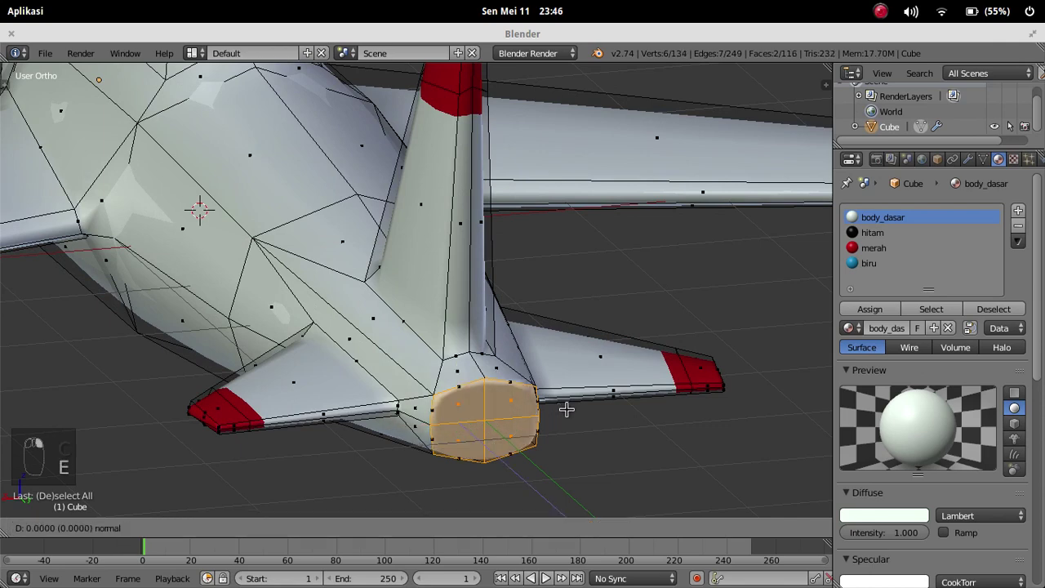
{"action": "left_click", "coordinate": [576, 409]}
{"action": "key", "text": "Tab"}
{"action": "scroll", "coordinate": [645, 391], "scroll_direction": "down", "scroll_amount": 3}
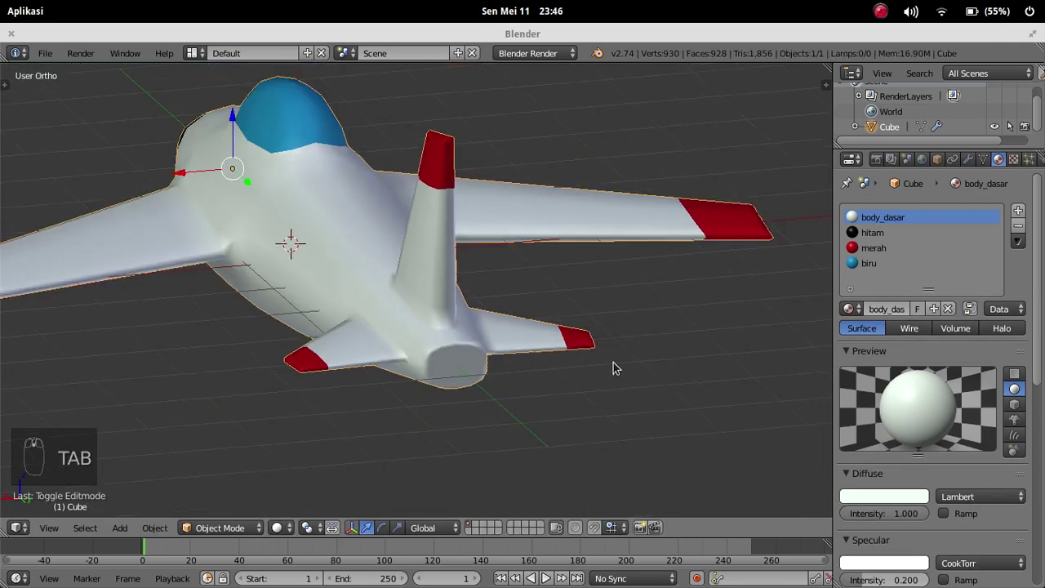
Step: Extrude the flat tail end faces again and scale them down to form a smaller inner rim
{"action": "mouse_move", "coordinate": [615, 368]}
{"action": "middle_mouse_down"}
{"action": "mouse_move", "coordinate": [541, 334]}
{"action": "mouse_move", "coordinate": [676, 357]}
{"action": "mouse_move", "coordinate": [601, 391]}
{"action": "mouse_move", "coordinate": [620, 356]}
{"action": "middle_mouse_up"}
{"action": "key", "text": "Tab"}
{"action": "middle_click_drag", "start_coordinate": [548, 343], "coordinate": [600, 352]}
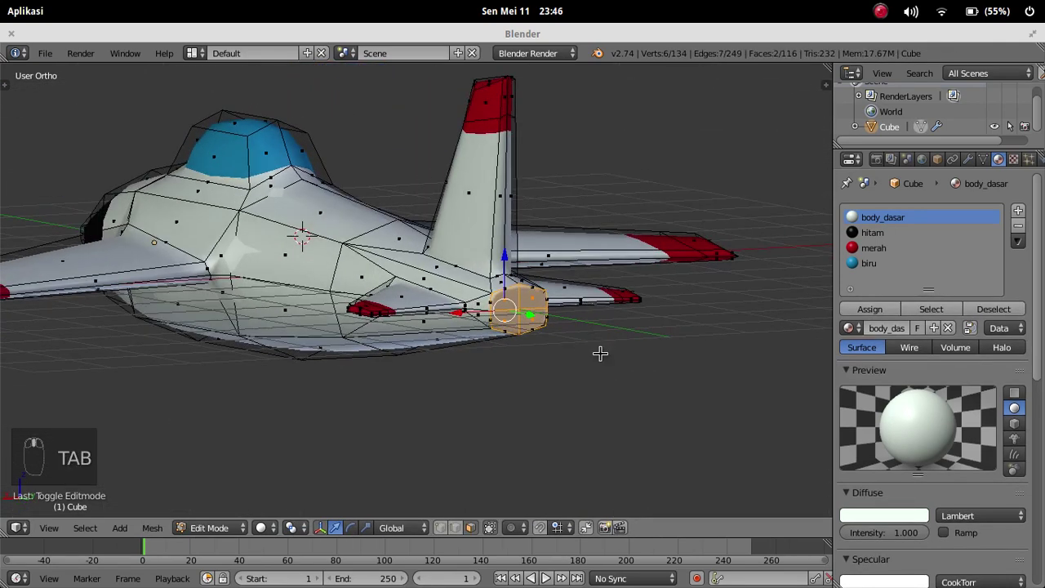
{"action": "scroll", "coordinate": [600, 352], "scroll_direction": "up", "scroll_amount": 2}
{"action": "key", "text": "e"}
{"action": "left_click", "coordinate": [683, 350]}
{"action": "key", "text": "s"}
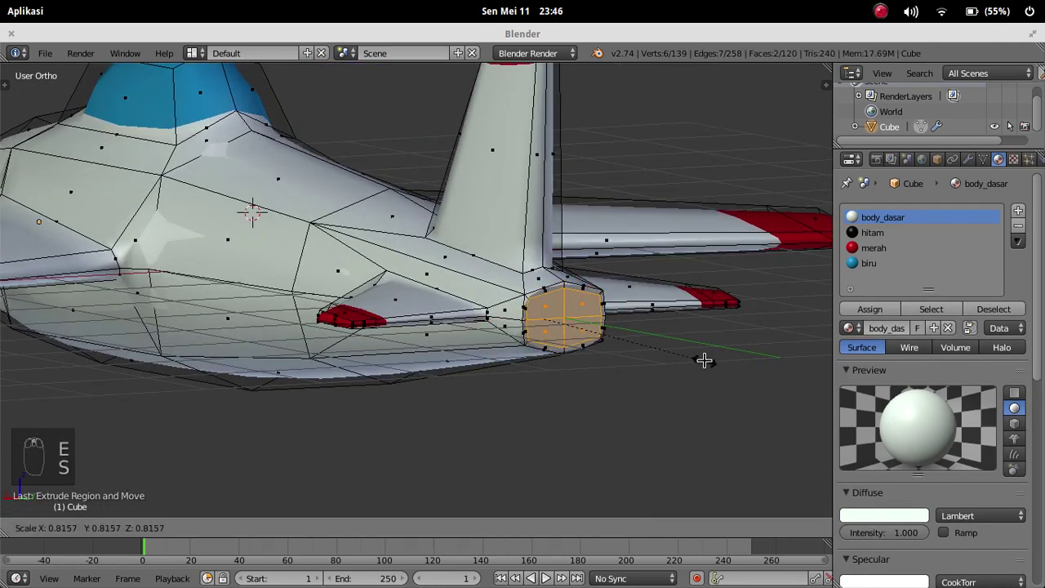
{"action": "left_click", "coordinate": [641, 343]}
Step: Extrude the inner tail faces inward into the fuselage to hollow out an exhaust opening
{"action": "middle_click_drag", "start_coordinate": [694, 361], "coordinate": [658, 390]}
{"action": "key", "text": "e"}
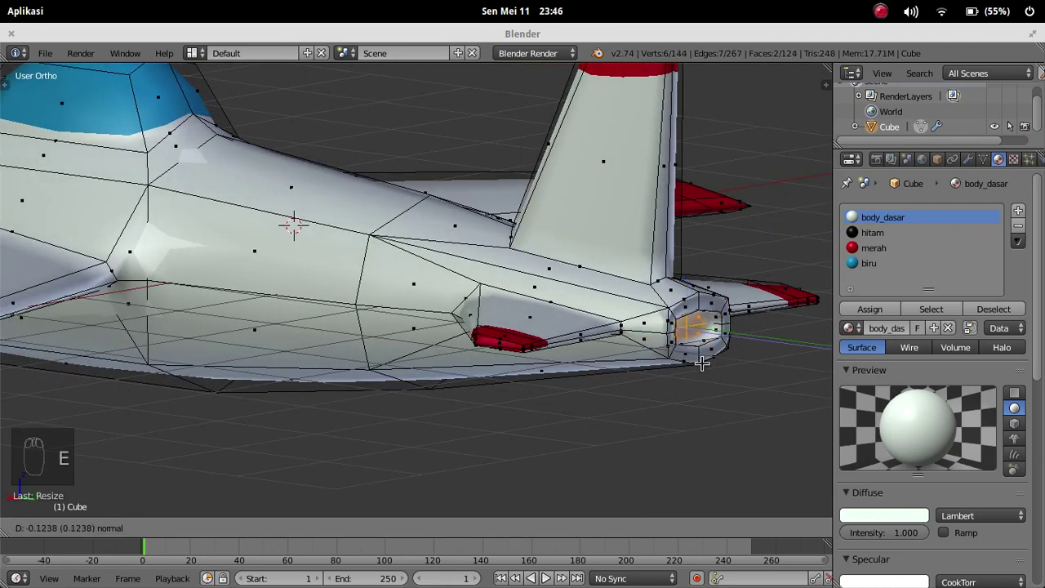
{"action": "left_click", "coordinate": [663, 361]}
{"action": "key", "text": "Tab"}
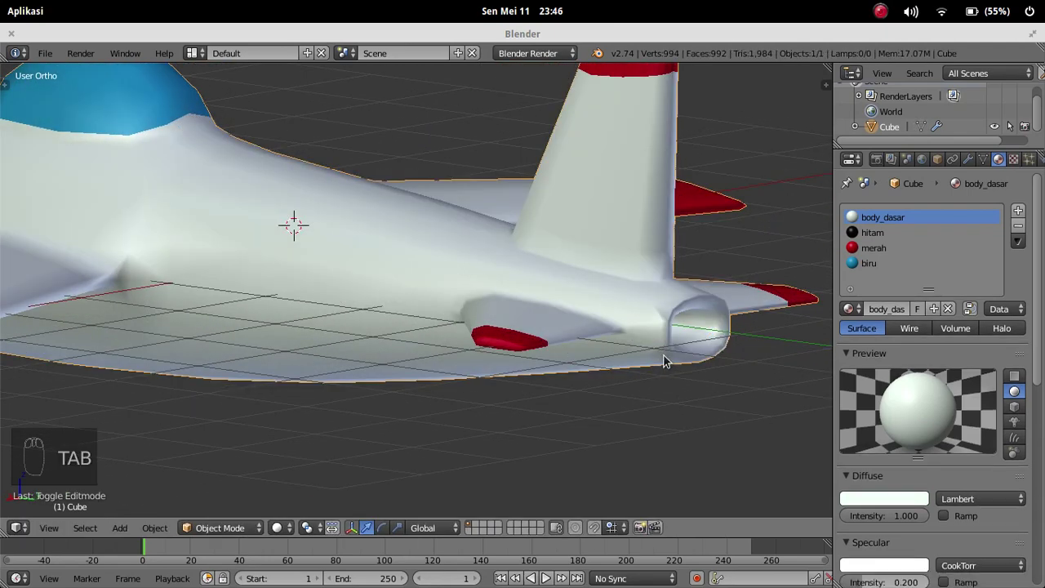
Step: Inspect the new tail opening from behind and the deselected airplane from the front
{"action": "scroll", "coordinate": [629, 343], "scroll_direction": "down", "scroll_amount": 5}
{"action": "middle_click_drag", "start_coordinate": [629, 343], "coordinate": [528, 336]}
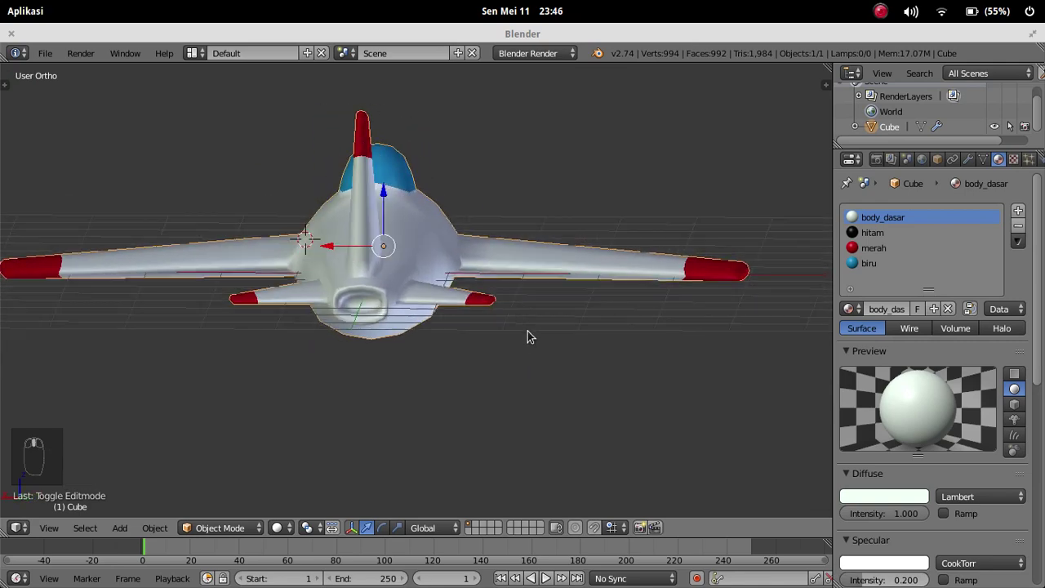
{"action": "key", "text": "Tab"}
{"action": "key", "text": "Tab"}
{"action": "middle_click_drag", "start_coordinate": [450, 338], "coordinate": [599, 354]}
{"action": "scroll", "coordinate": [512, 369], "scroll_direction": "down", "scroll_amount": 4}
{"action": "key", "text": "a"}
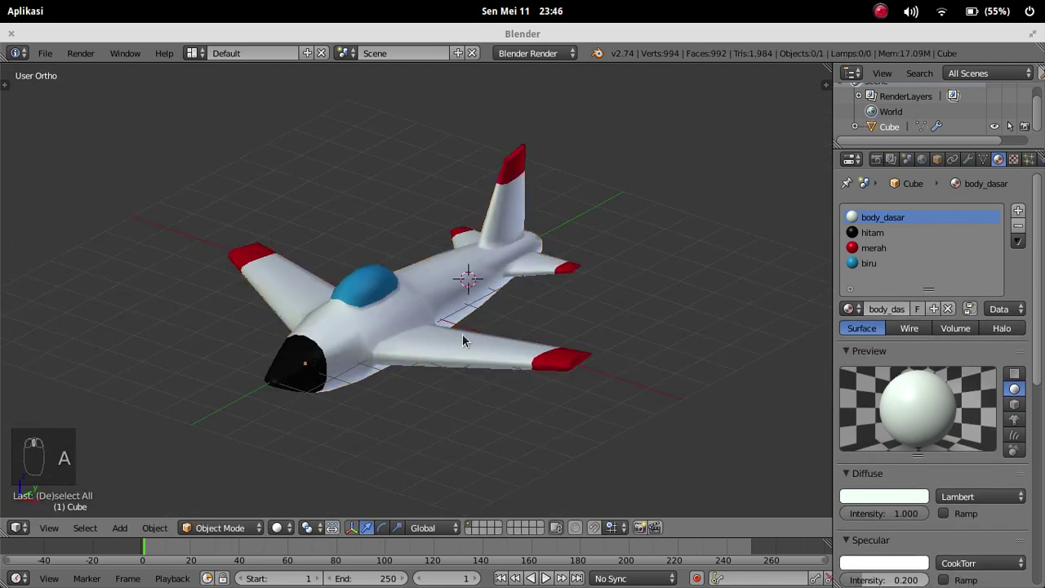
{"action": "middle_click_drag", "start_coordinate": [462, 342], "coordinate": [534, 312], "text": "shift"}
{"action": "scroll", "coordinate": [534, 312], "scroll_direction": "up", "scroll_amount": 2}
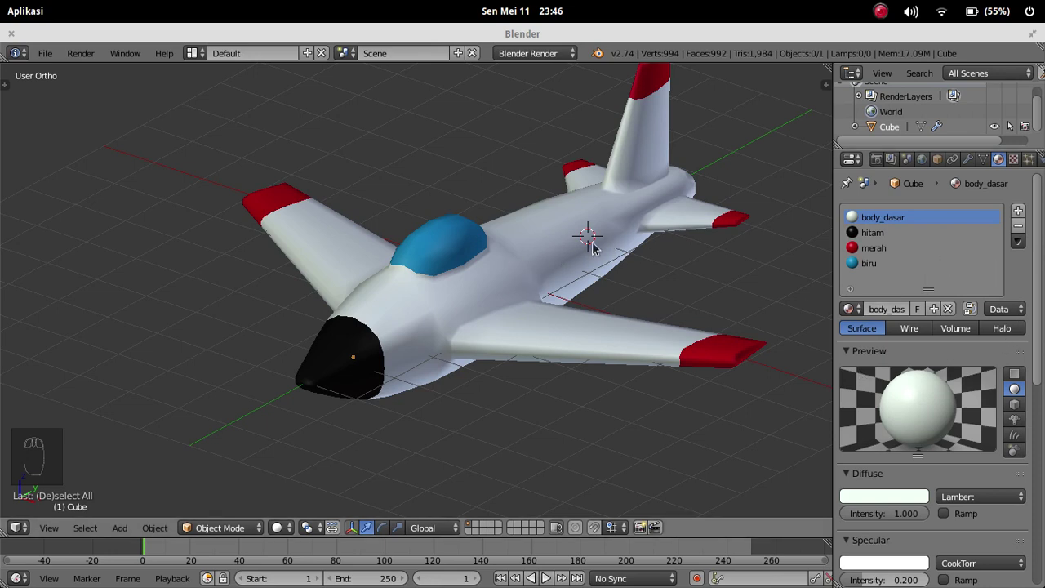
Step: Change the body_dasar material's diffuse colour to a slightly darkened green, trying orange first
{"action": "left_click", "coordinate": [894, 495]}
{"action": "mouse_move", "coordinate": [847, 345]}
{"action": "left_mouse_down"}
{"action": "mouse_move", "coordinate": [818, 324]}
{"action": "mouse_move", "coordinate": [812, 331]}
{"action": "mouse_move", "coordinate": [841, 359]}
{"action": "mouse_move", "coordinate": [818, 379]}
{"action": "mouse_move", "coordinate": [833, 383]}
{"action": "left_mouse_up"}
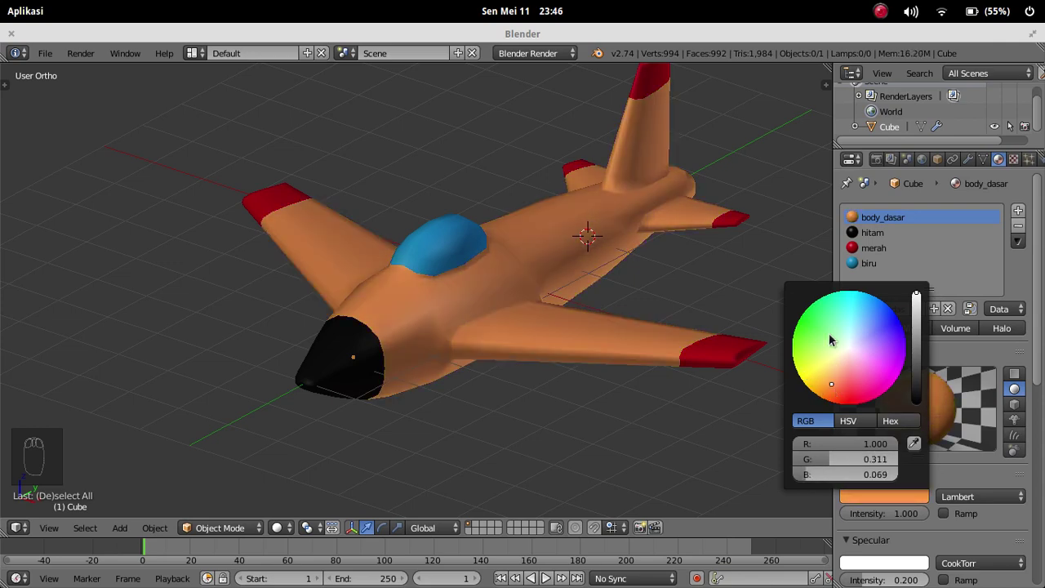
{"action": "mouse_move", "coordinate": [831, 340]}
{"action": "left_mouse_down"}
{"action": "mouse_move", "coordinate": [826, 328]}
{"action": "mouse_move", "coordinate": [806, 329]}
{"action": "mouse_move", "coordinate": [817, 325]}
{"action": "mouse_move", "coordinate": [818, 338]}
{"action": "mouse_move", "coordinate": [826, 320]}
{"action": "left_mouse_up"}
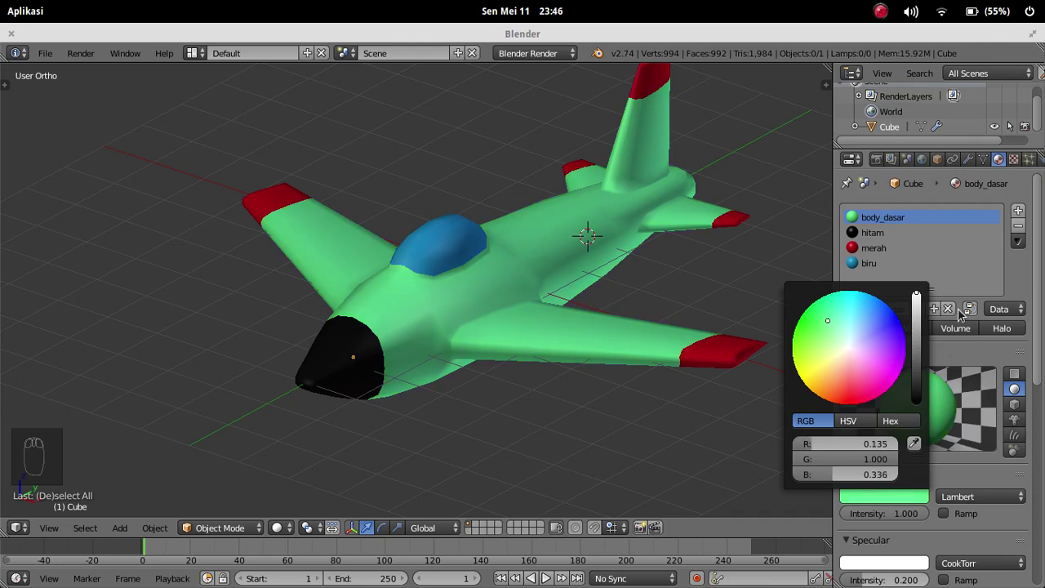
{"action": "left_click", "coordinate": [914, 318]}
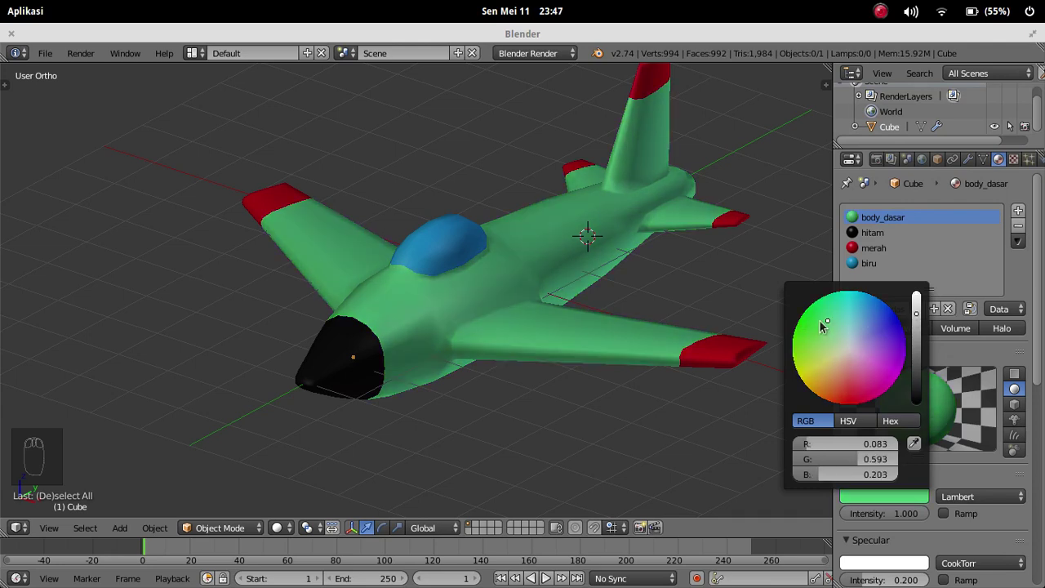
{"action": "left_click_drag", "start_coordinate": [820, 321], "coordinate": [826, 323]}
Step: Inspect the recoloured green airplane from several angles
{"action": "scroll", "coordinate": [633, 122], "scroll_direction": "down", "scroll_amount": 2}
{"action": "middle_click_drag", "start_coordinate": [601, 149], "coordinate": [386, 253]}
{"action": "middle_click_drag", "start_coordinate": [460, 225], "coordinate": [328, 208]}
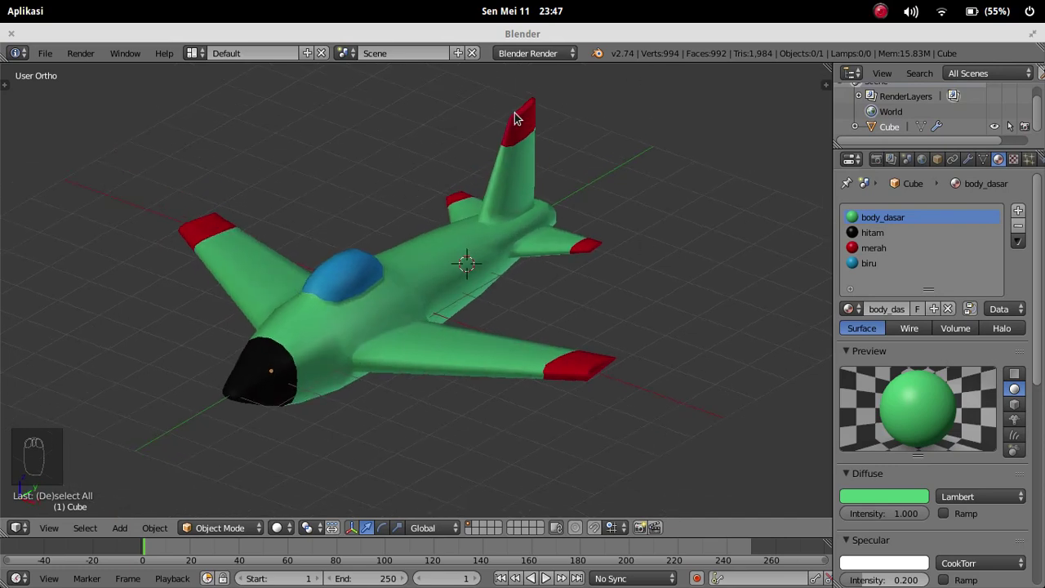
{"action": "middle_click_drag", "start_coordinate": [571, 189], "coordinate": [651, 265]}
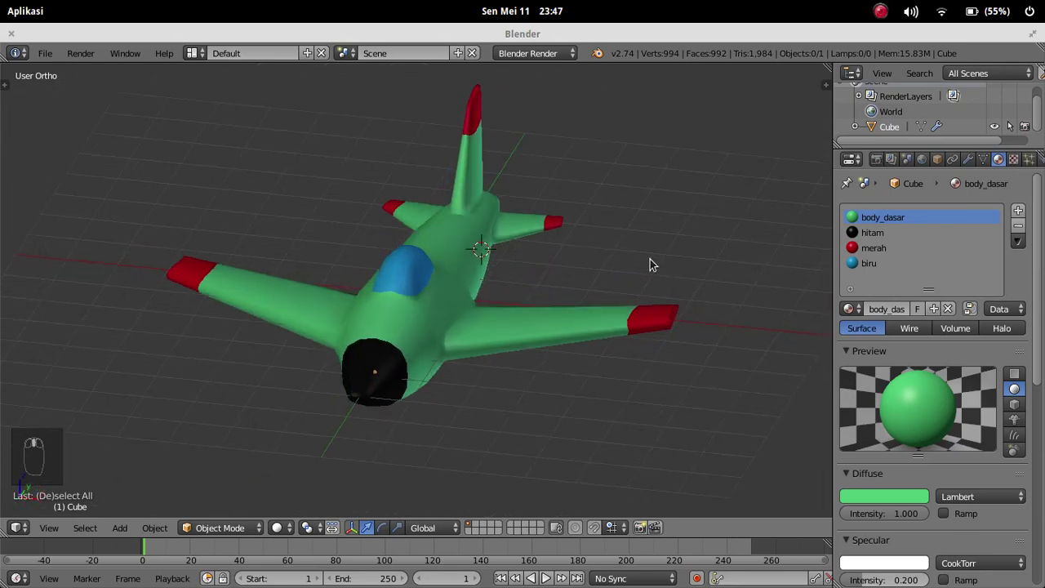
{"action": "middle_click_drag", "start_coordinate": [575, 143], "coordinate": [550, 163]}
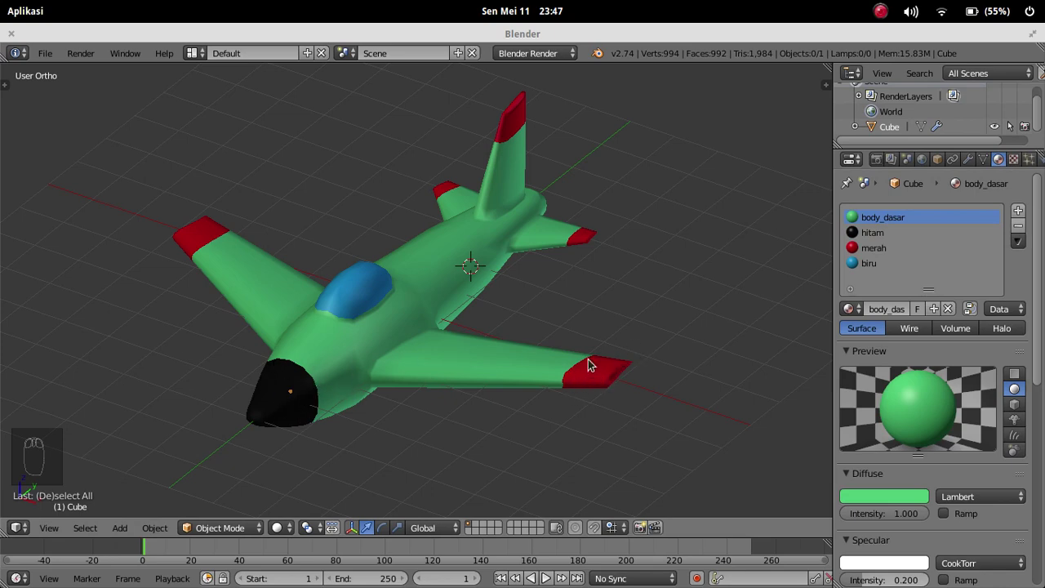
{"action": "middle_click_drag", "start_coordinate": [587, 359], "coordinate": [584, 333]}
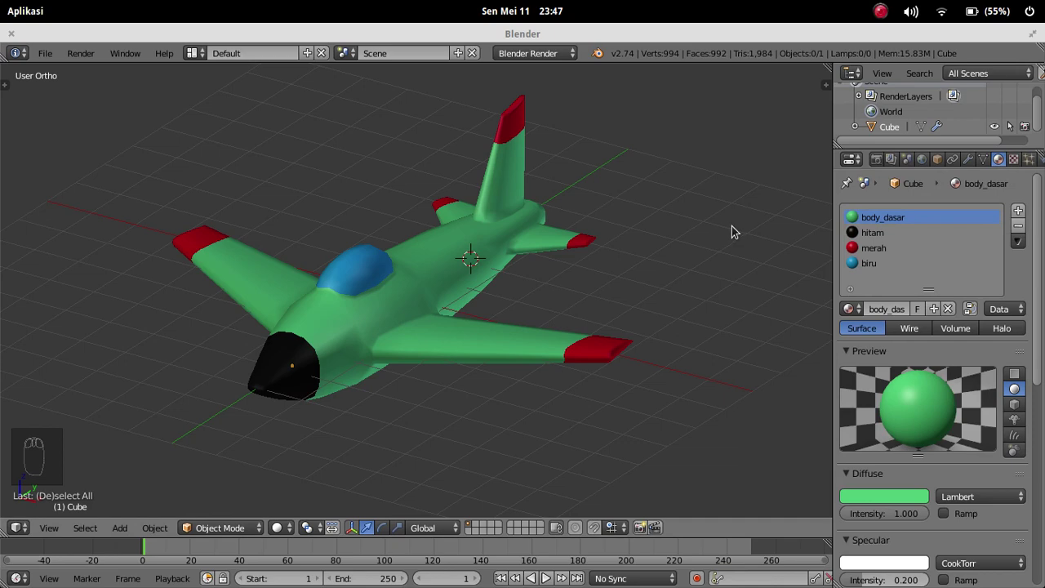
Step: Turn off X axis mirroring in the airplane's Mirror modifier and inspect the remaining half in Edit Mode
{"action": "key", "text": "Tab"}
{"action": "scroll", "coordinate": [347, 313], "scroll_direction": "up", "scroll_amount": 2}
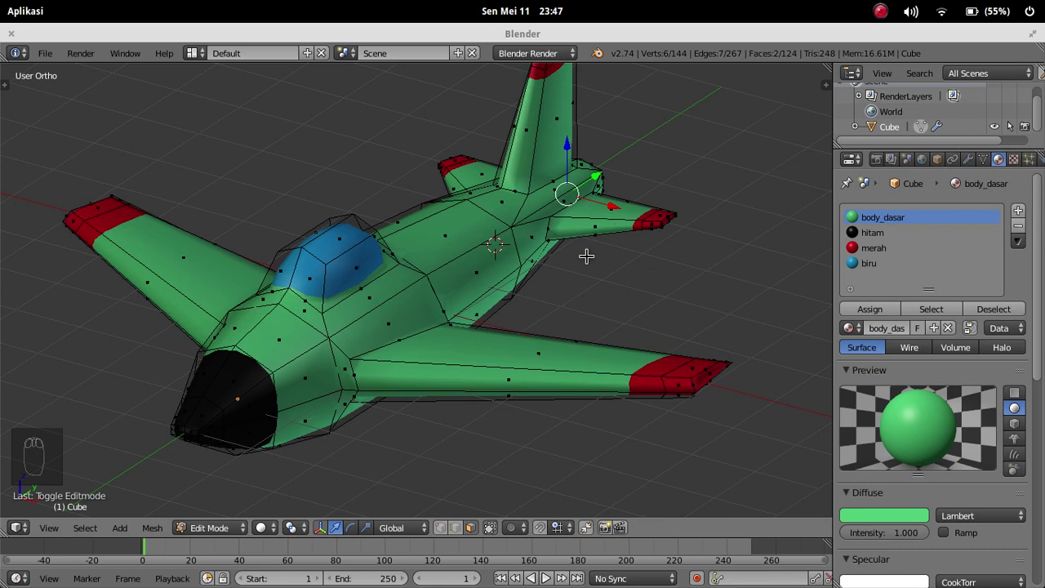
{"action": "left_click", "coordinate": [968, 159]}
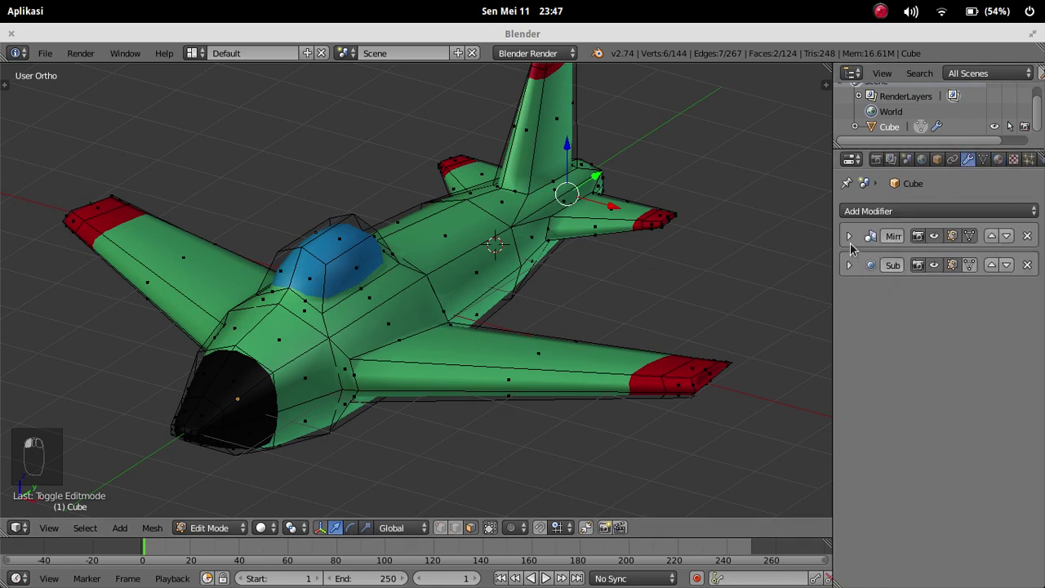
{"action": "left_click", "coordinate": [849, 236]}
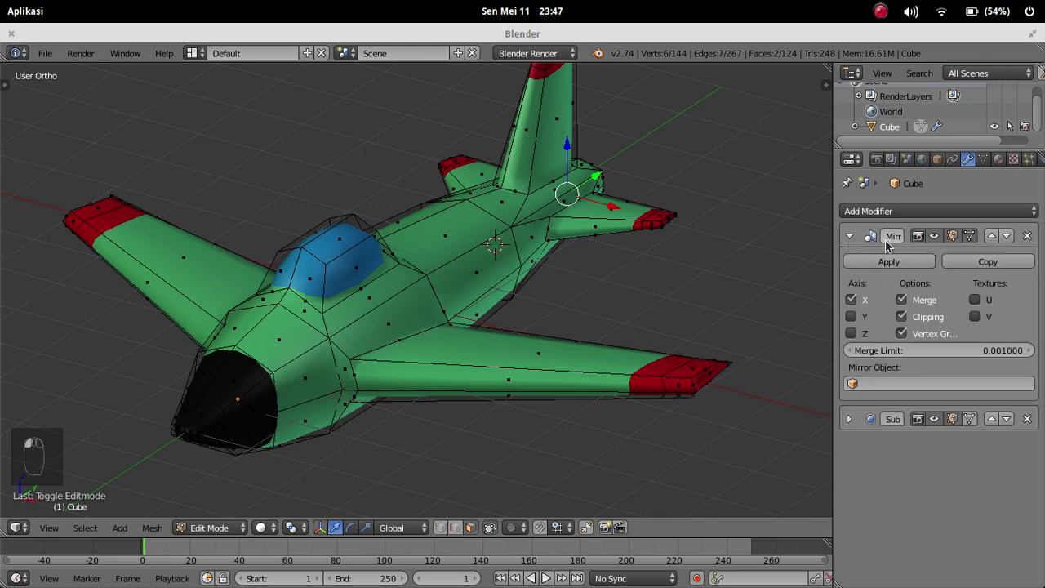
{"action": "middle_click_drag", "start_coordinate": [484, 261], "coordinate": [537, 264]}
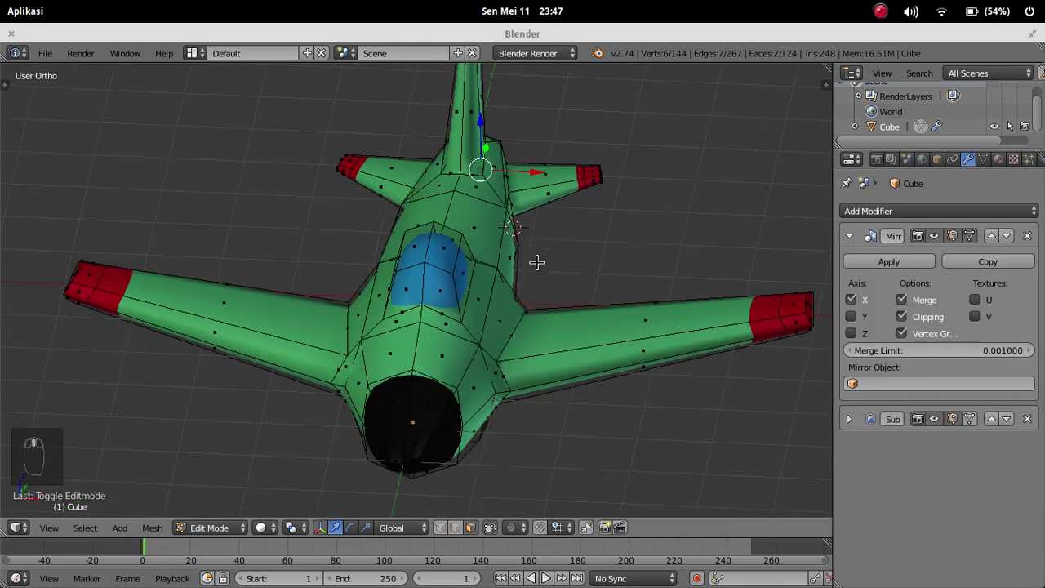
{"action": "left_click", "coordinate": [852, 301]}
{"action": "middle_click_drag", "start_coordinate": [653, 329], "coordinate": [577, 200]}
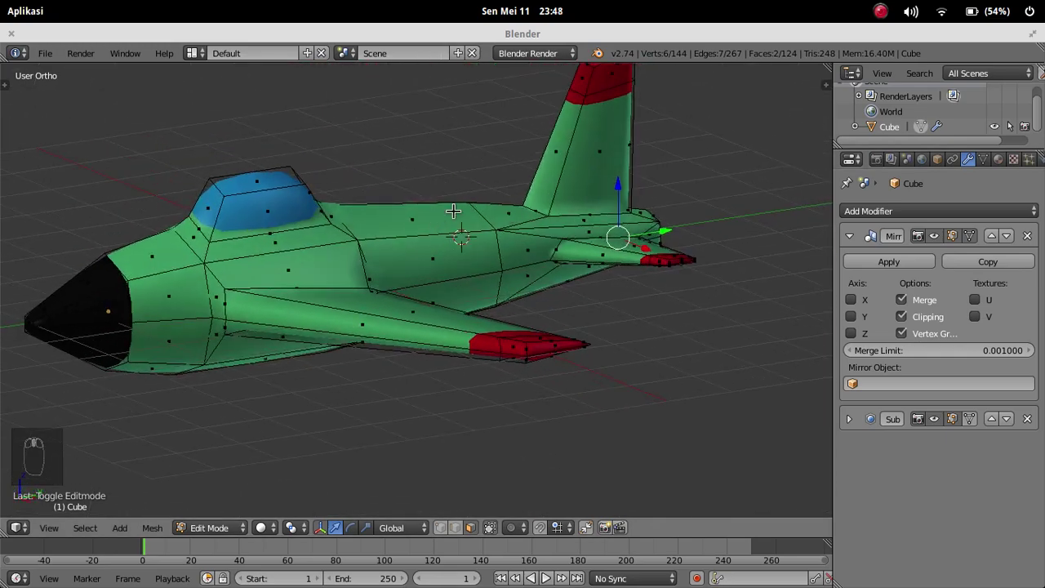
{"action": "middle_click_drag", "start_coordinate": [413, 246], "coordinate": [574, 289]}
{"action": "scroll", "coordinate": [542, 236], "scroll_direction": "down", "scroll_amount": 5}
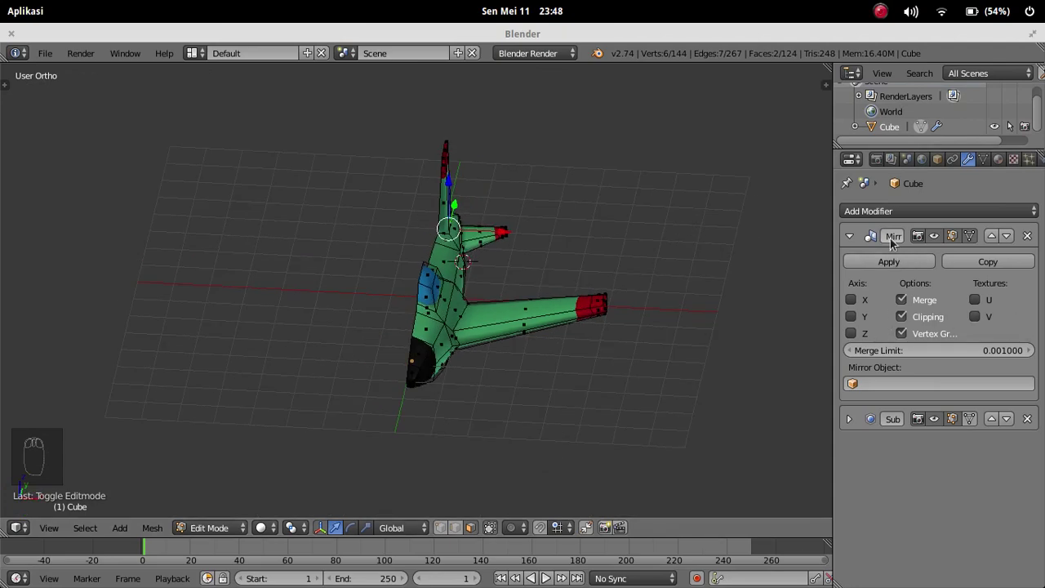
Step: Re-enable the X axis in the Mirror modifier, check both halves and collapse the modifier's settings
{"action": "left_click", "coordinate": [850, 299]}
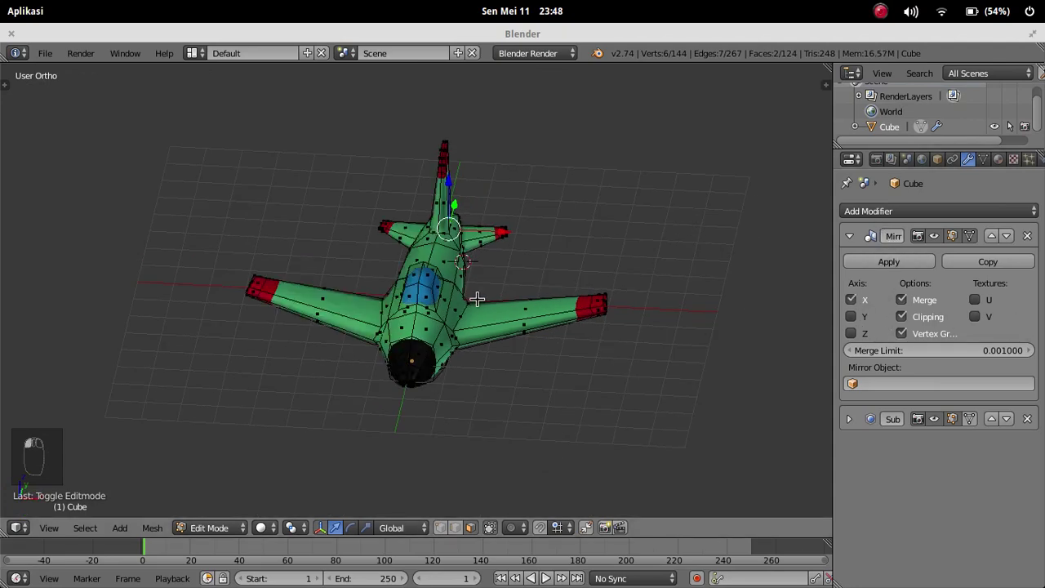
{"action": "middle_click_drag", "start_coordinate": [275, 344], "coordinate": [513, 254]}
{"action": "middle_click_drag", "start_coordinate": [456, 291], "coordinate": [484, 267]}
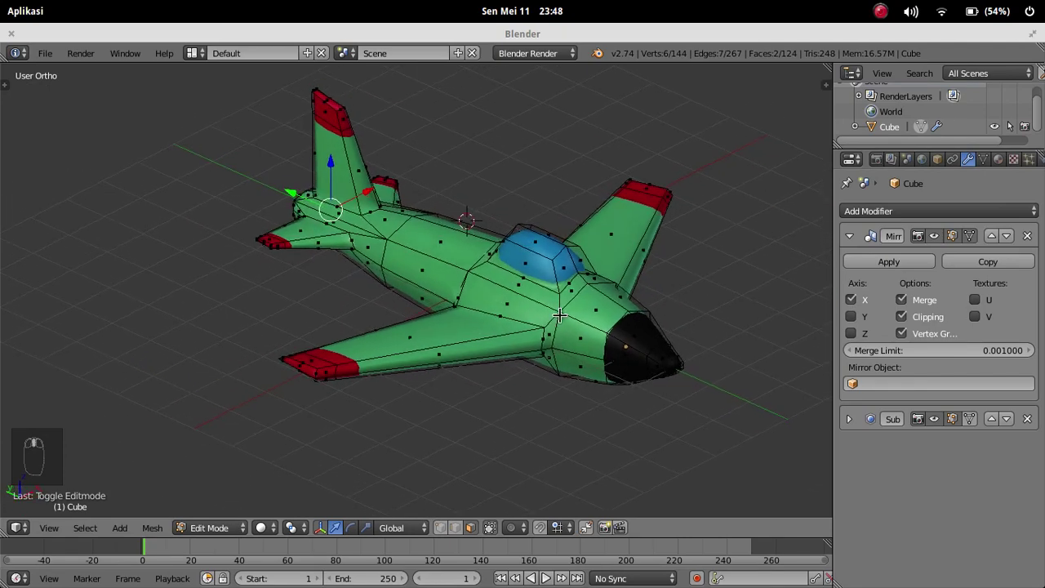
{"action": "left_click", "coordinate": [850, 236]}
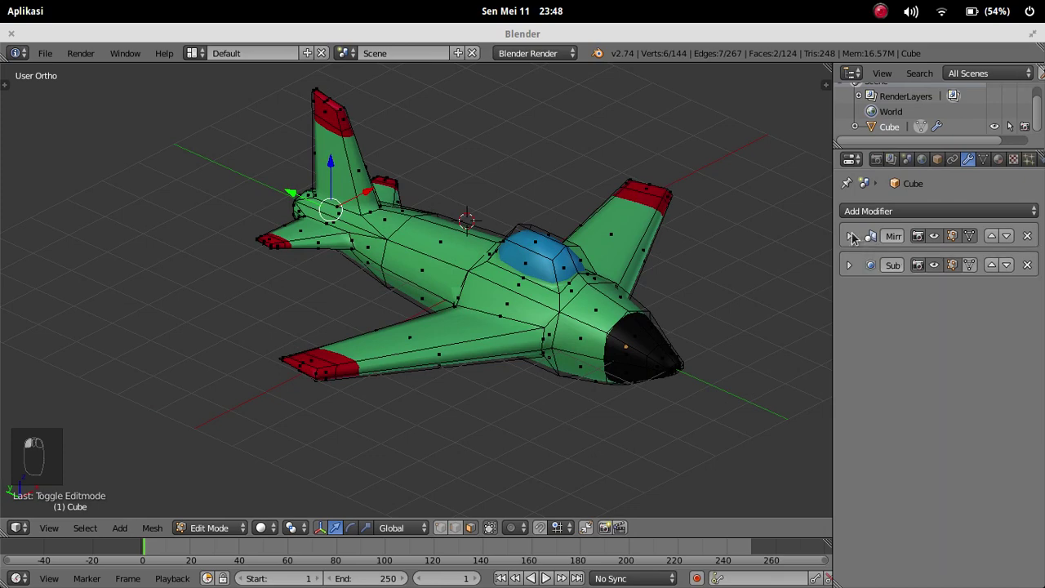
Step: Review the airplane's material slots and the body_dasar settings, and switch the model back to Object Mode
{"action": "middle_click_drag", "start_coordinate": [528, 220], "coordinate": [1043, 200]}
{"action": "left_click", "coordinate": [997, 160]}
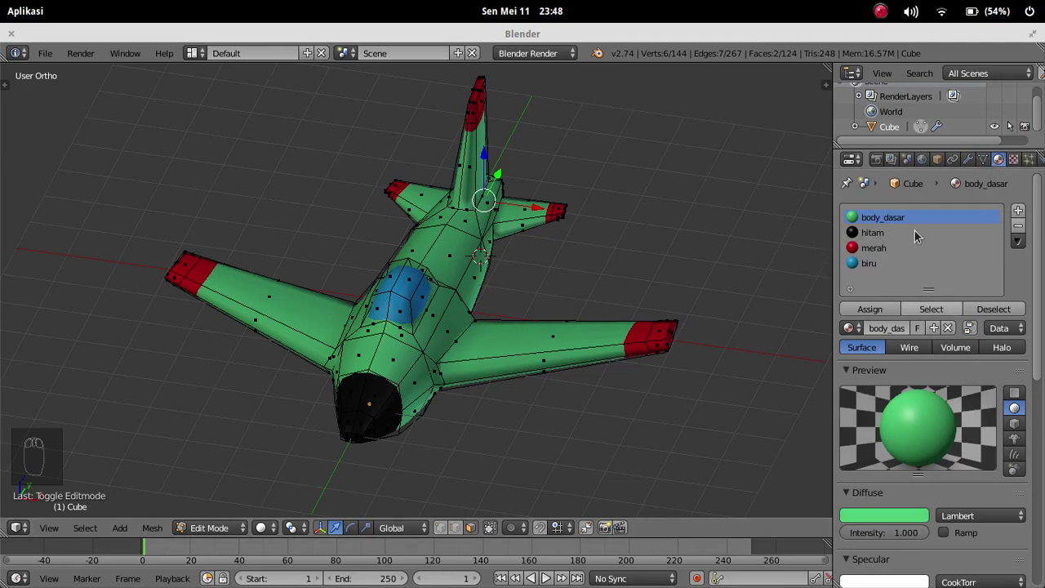
{"action": "scroll", "coordinate": [925, 315], "scroll_direction": "down", "scroll_amount": 3}
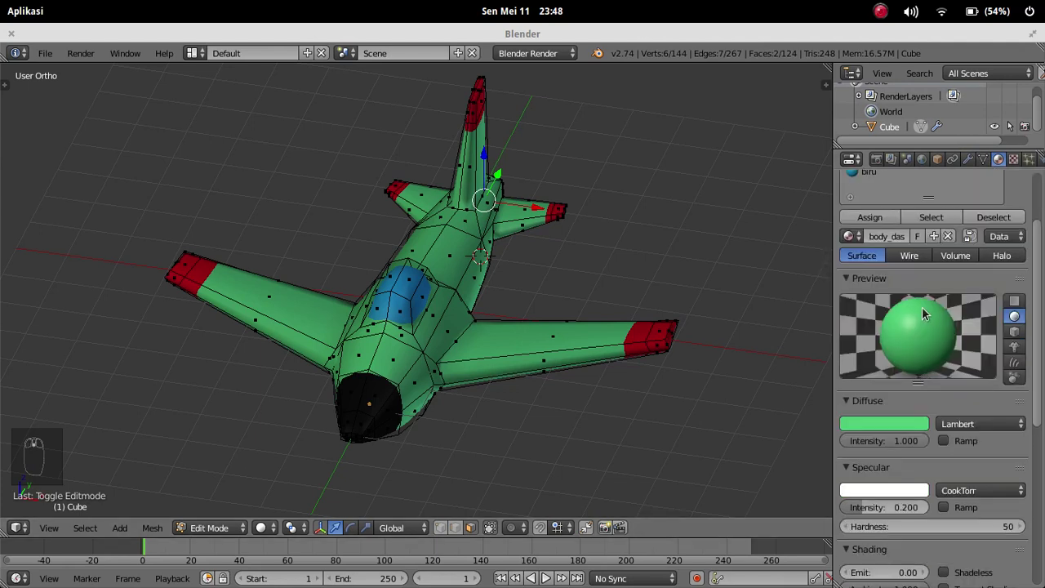
{"action": "scroll", "coordinate": [906, 325], "scroll_direction": "up", "scroll_amount": 1}
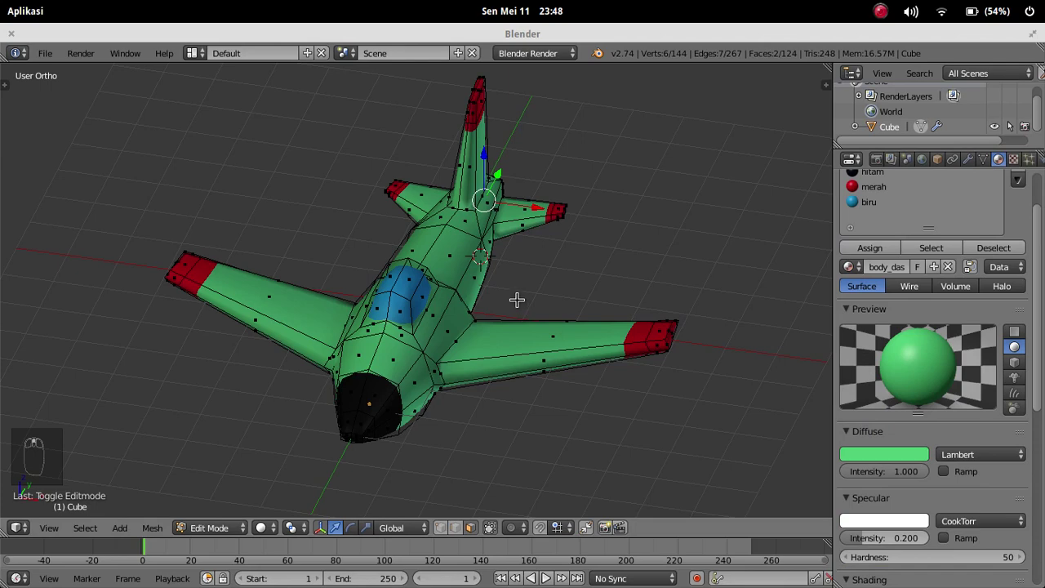
{"action": "key", "text": "Tab"}
{"action": "scroll", "coordinate": [985, 196], "scroll_direction": "up", "scroll_amount": 2}
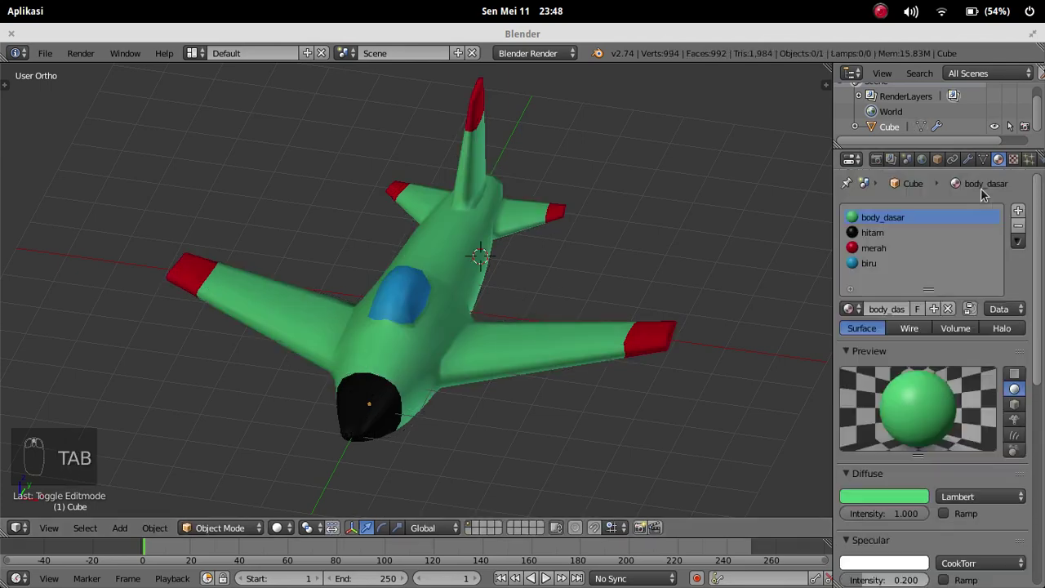
Step: Bring up the airplane's modifier stack again and inspect the smoothed, coloured model from an angled front view
{"action": "left_click", "coordinate": [981, 160]}
{"action": "left_click", "coordinate": [968, 160]}
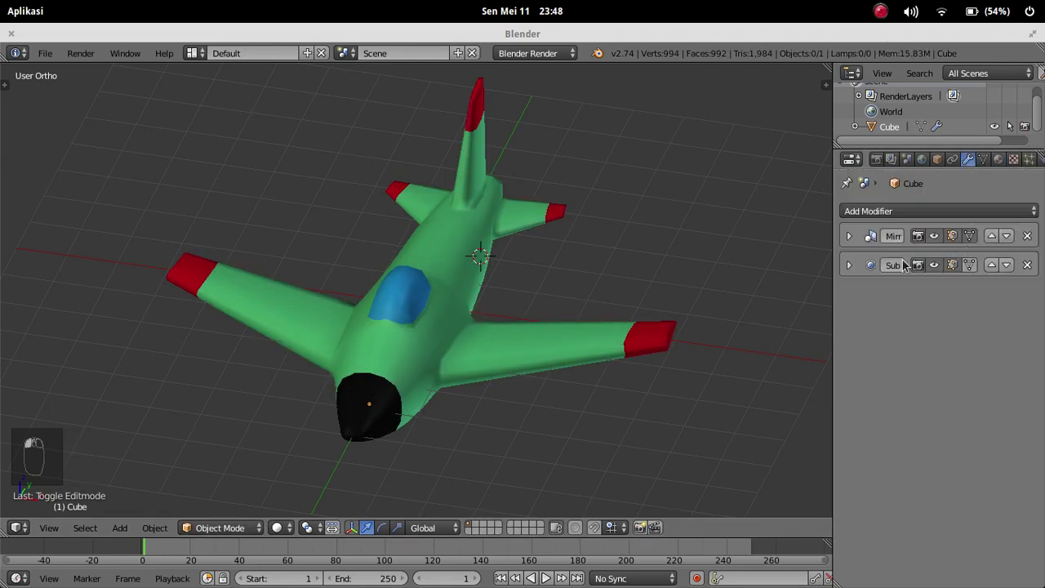
{"action": "middle_click_drag", "start_coordinate": [463, 296], "coordinate": [415, 297]}
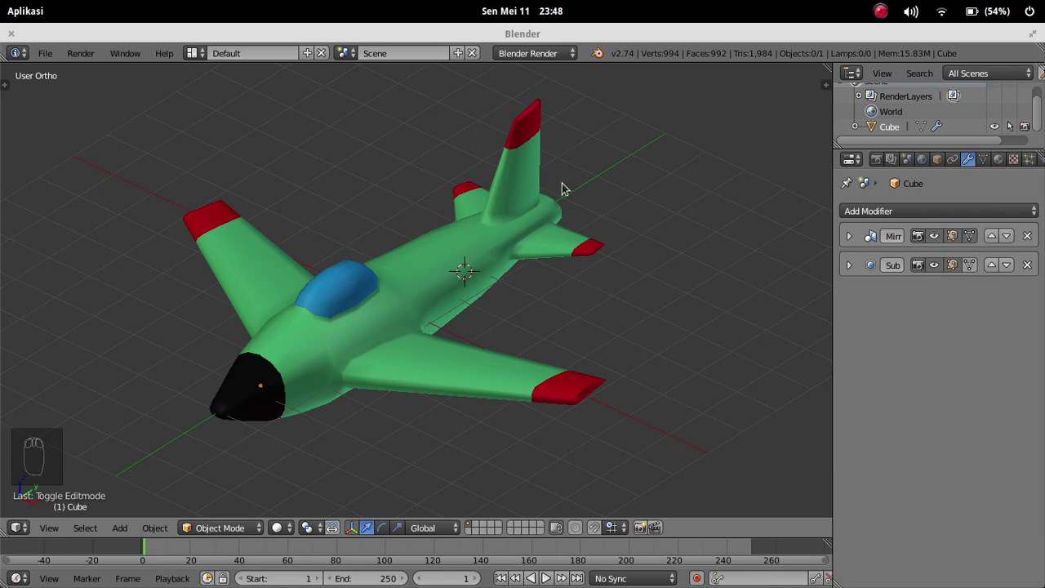
{"action": "left_click", "coordinate": [879, 11]}
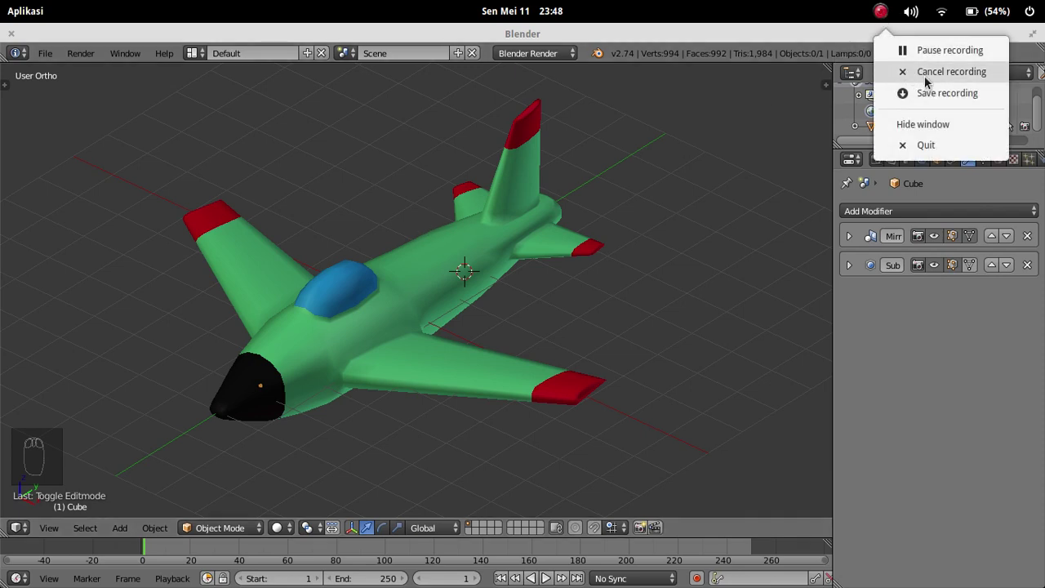